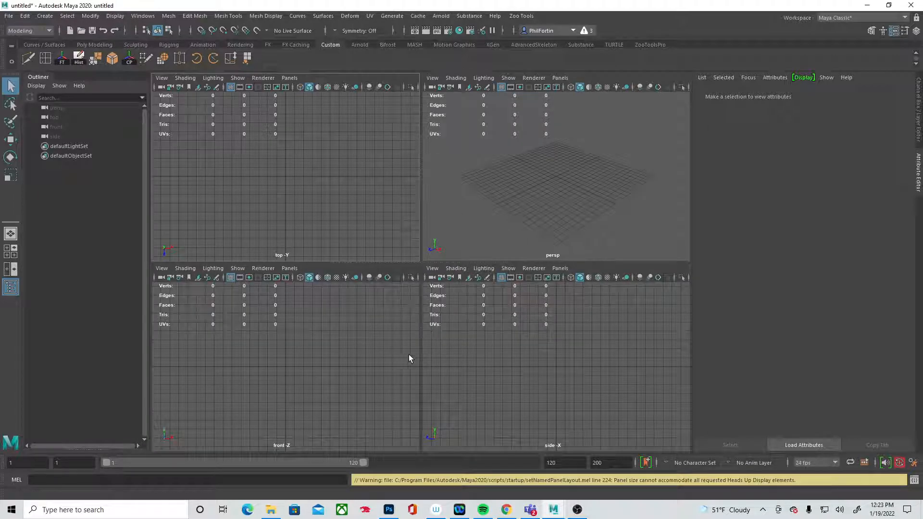
Switch to Photoshop and examine the sketches of the arched gateway and the stepped building cluster.
key(space)
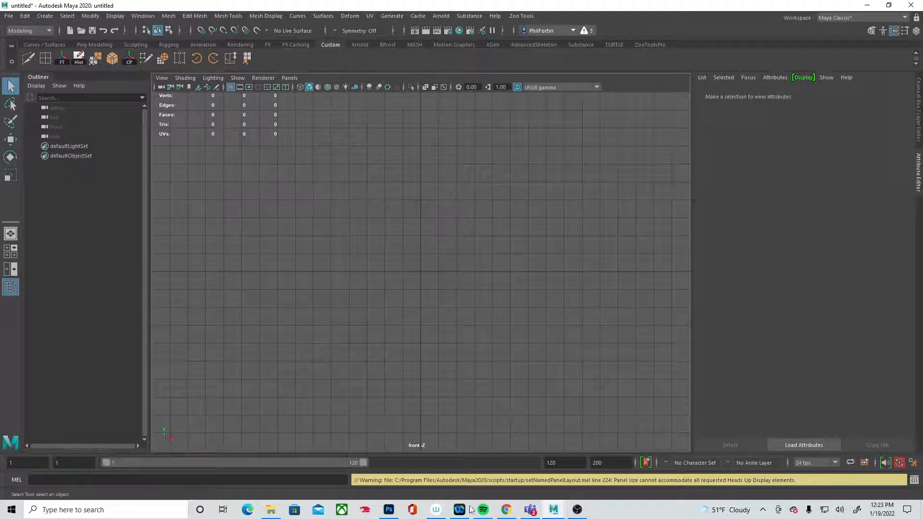
click(390, 511)
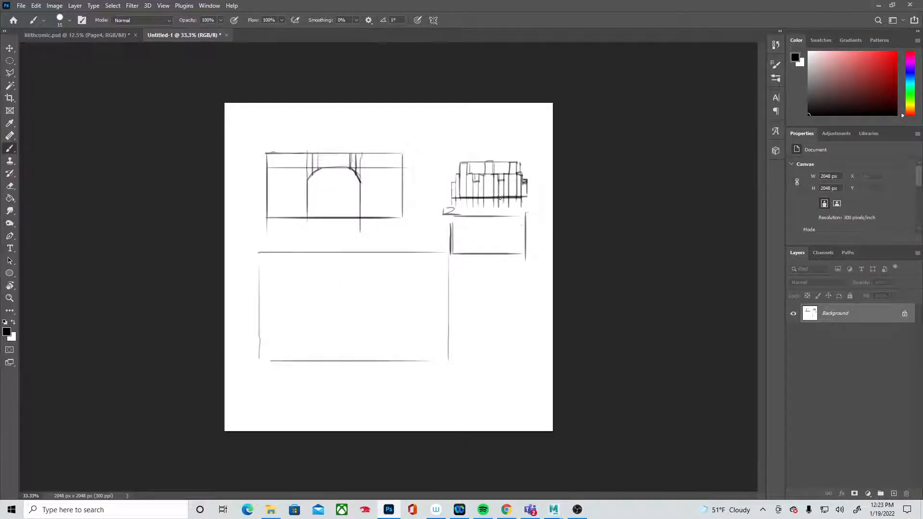
key(ctrl+plus)
drag(522, 198, 487, 282)
mouse_move(303, 264)
mouse_down()
mouse_move(517, 315)
mouse_move(279, 243)
mouse_up()
drag(176, 240, 267, 243)
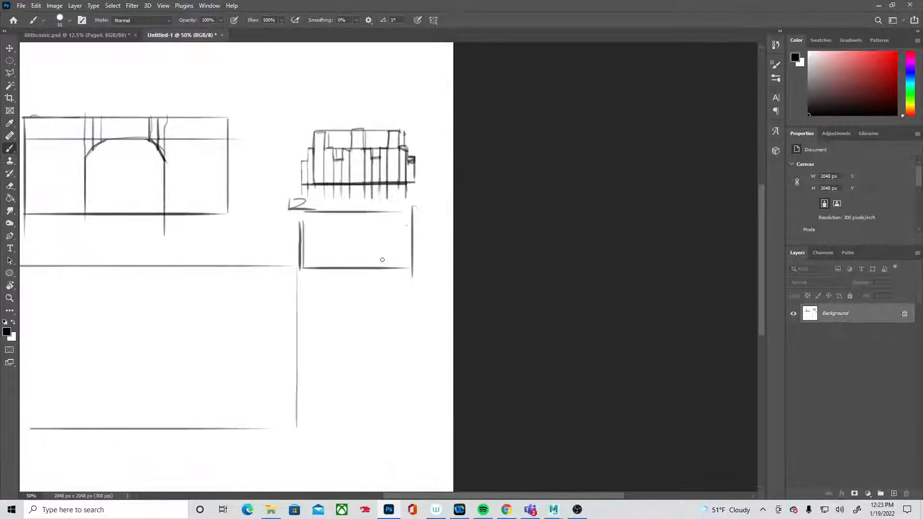
key(ctrl+minus)
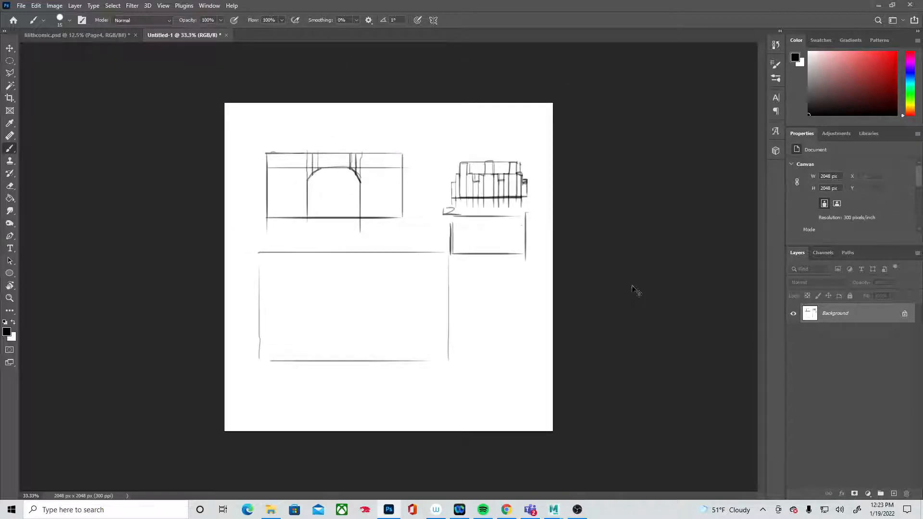
key(ctrl+plus)
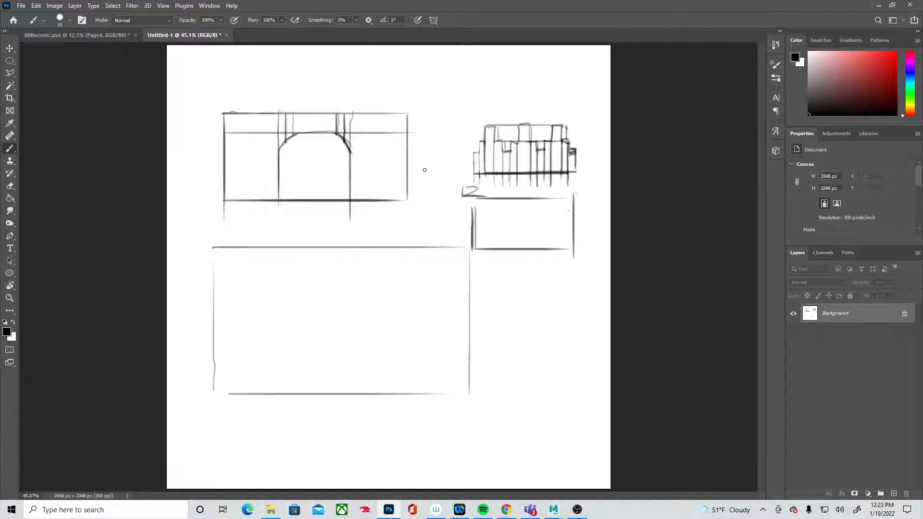
Switch back to Maya and create a polygon cube at the origin.
key(alt+Tab)
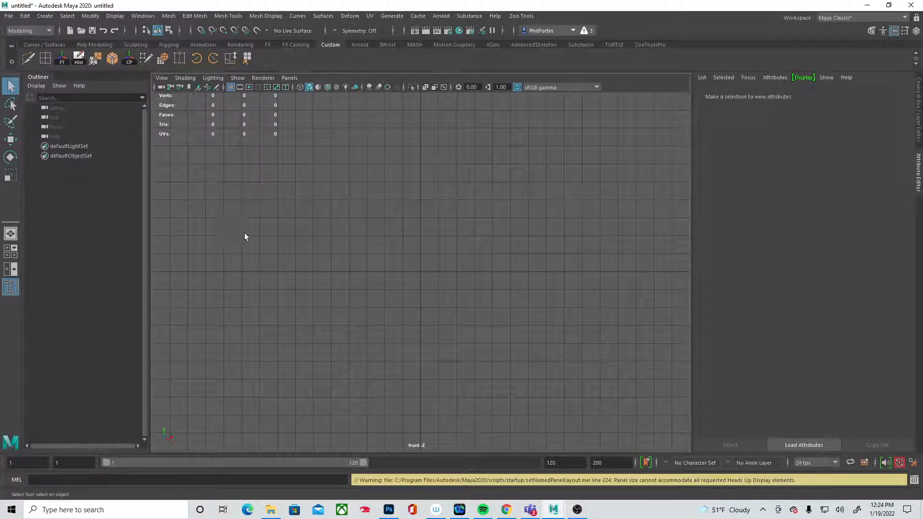
click(95, 44)
click(45, 59)
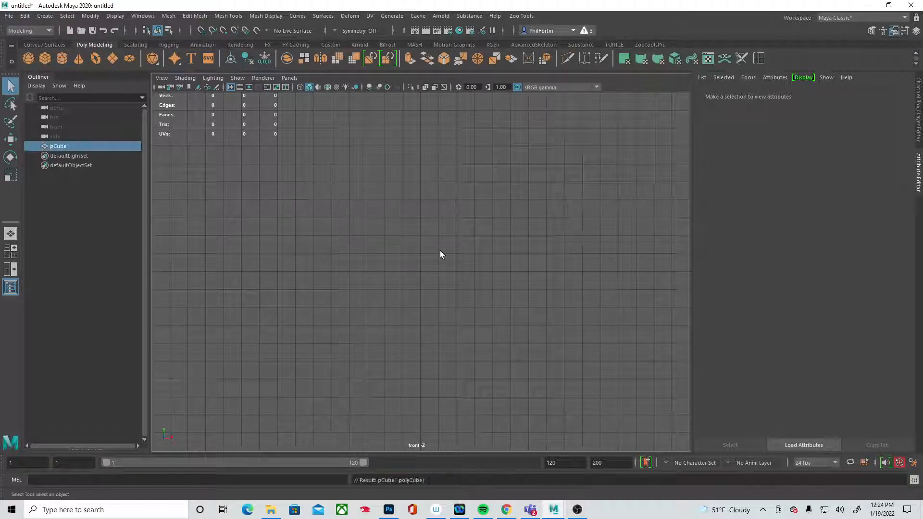
key(r)
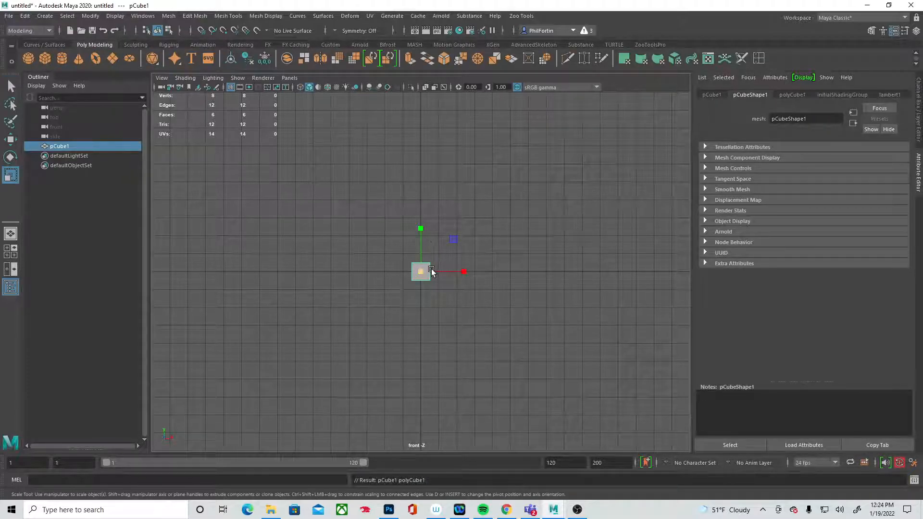
key(w)
right_drag(429, 268, 384, 236)
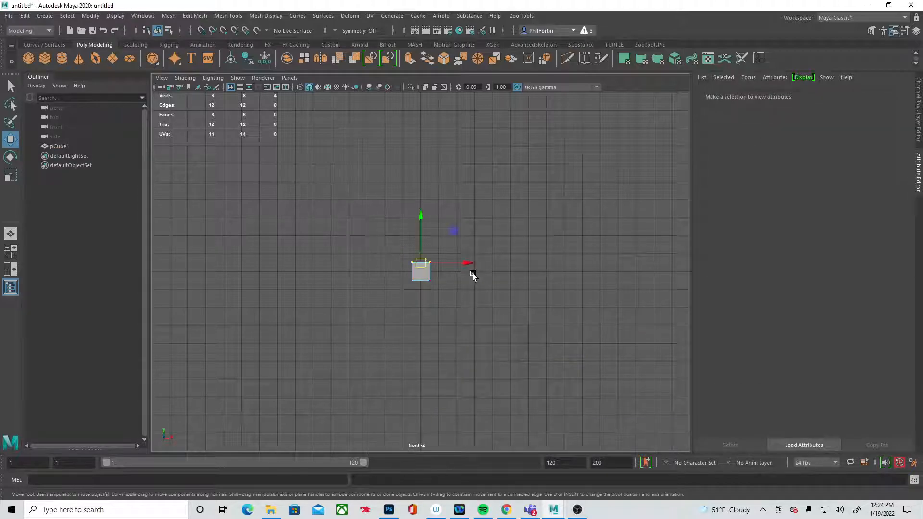
drag(473, 275, 402, 252)
right_drag(427, 280, 487, 230)
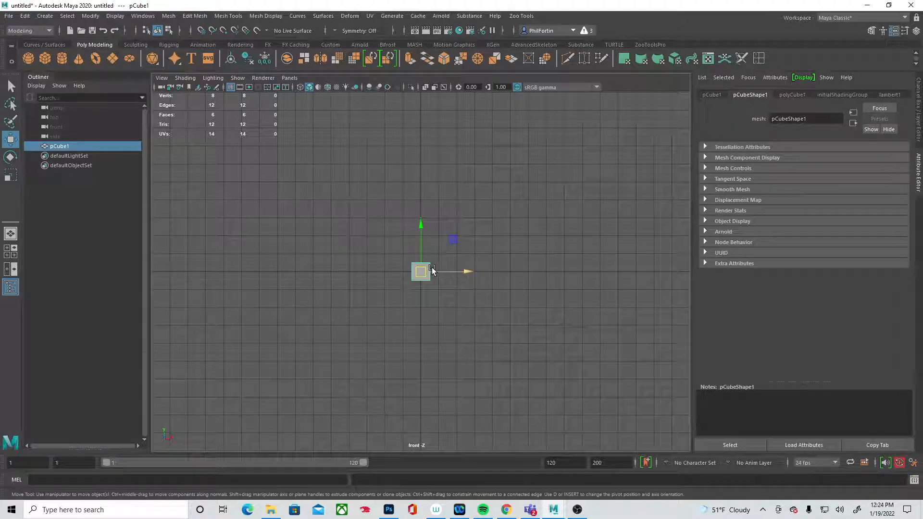
Set the cube's width to 20 in its polyCube attributes.
click(798, 93)
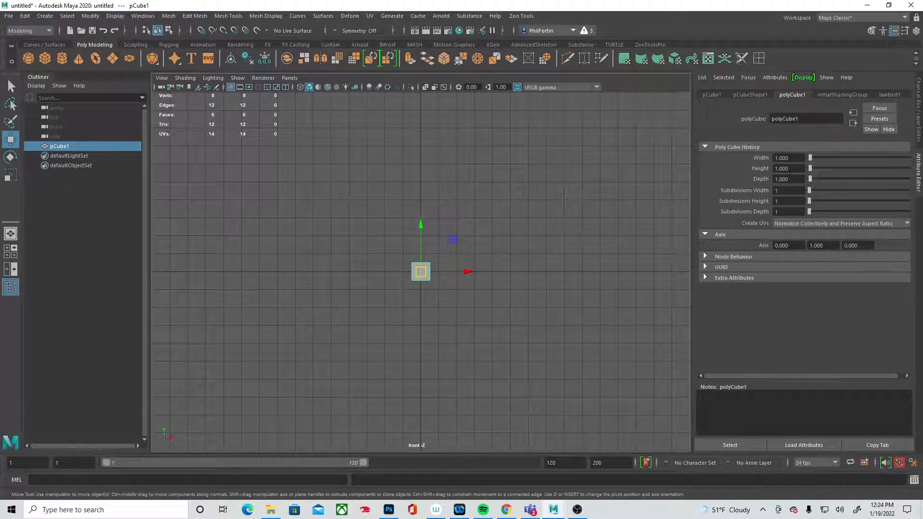
click(795, 160)
text(20)
key(Return)
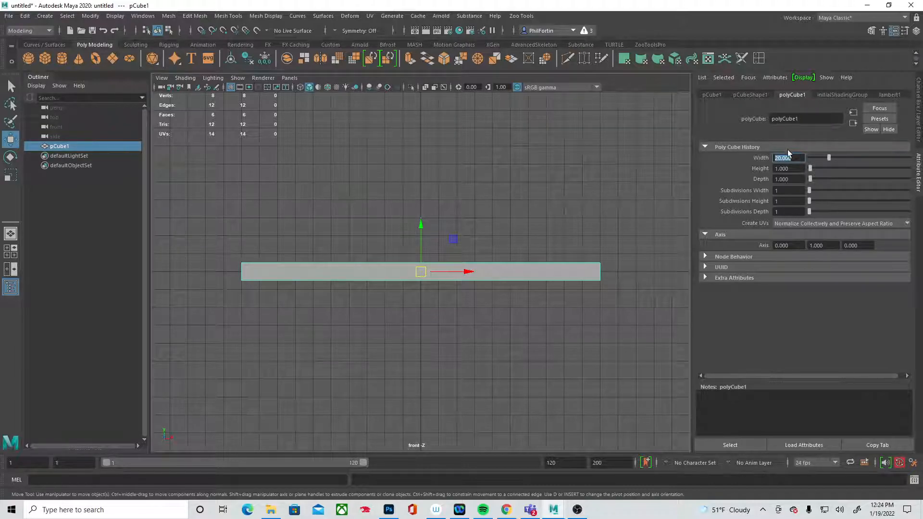
scroll(445, 216, down, 2)
scroll(593, 214, up, 2)
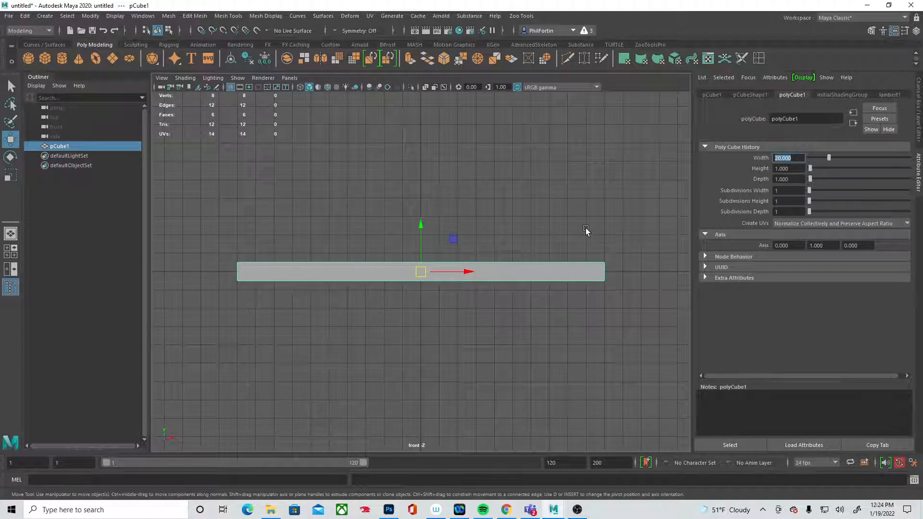
Set the cube's width to 200 while viewing it in the perspective view.
click(541, 210)
key(space)
key(space)
mouse_move(500, 204)
alt+mouse_down()
mouse_move(530, 192)
mouse_move(517, 198)
alt+mouse_up()
alt+right_drag(517, 198, 316, 239)
alt+drag(375, 228, 428, 241)
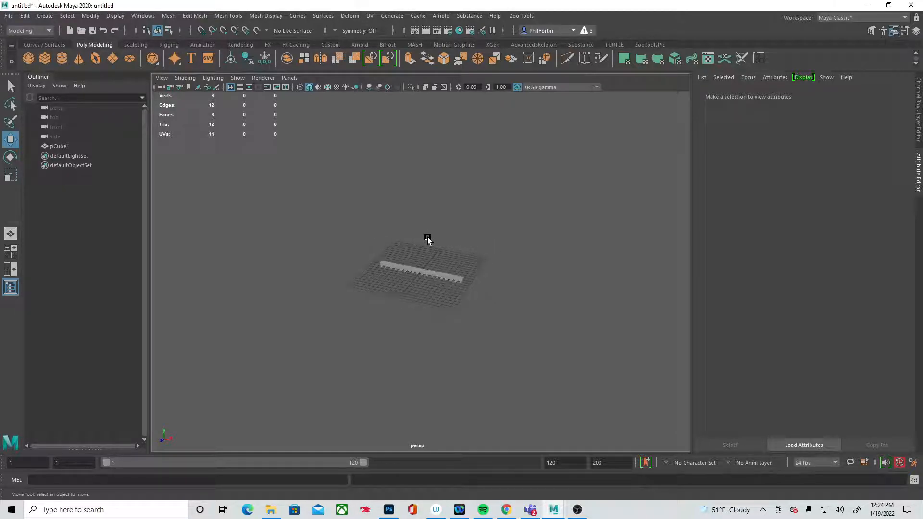
click(429, 270)
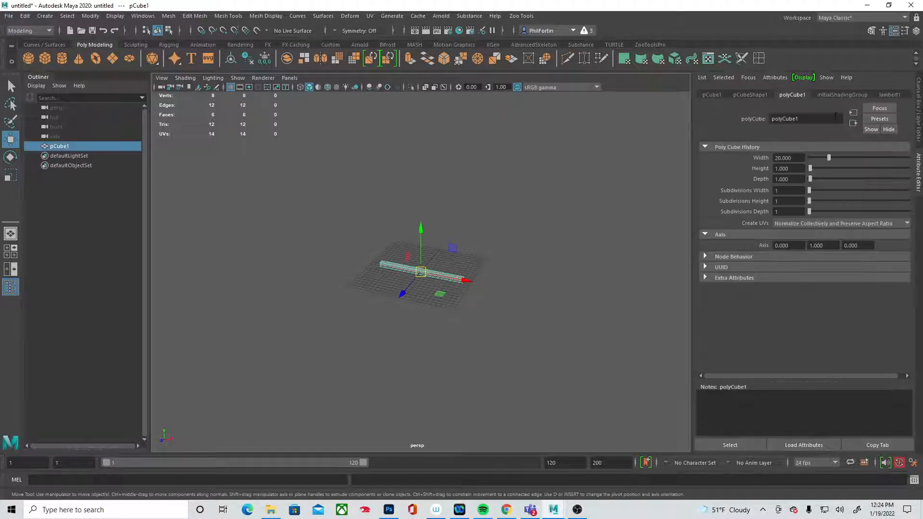
double_click(791, 159)
text(200)
key(Return)
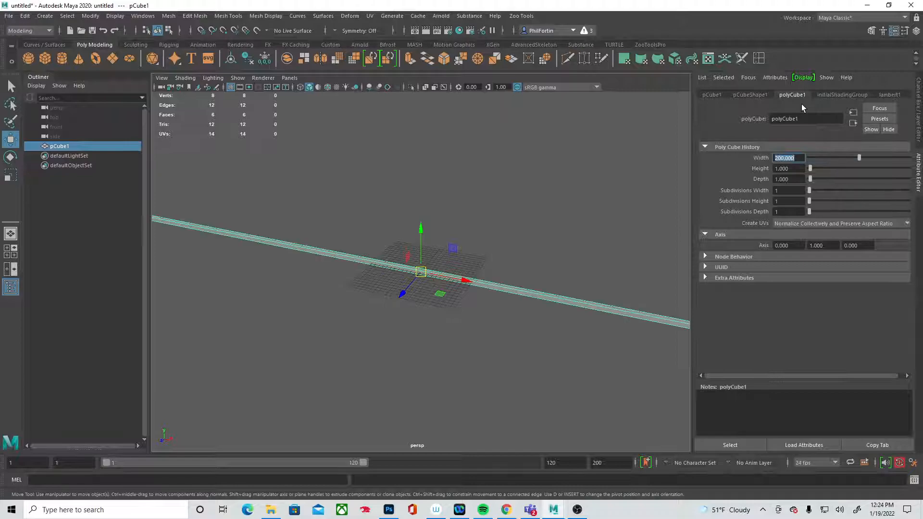
Set the cube's height to 50.
key(Tab)
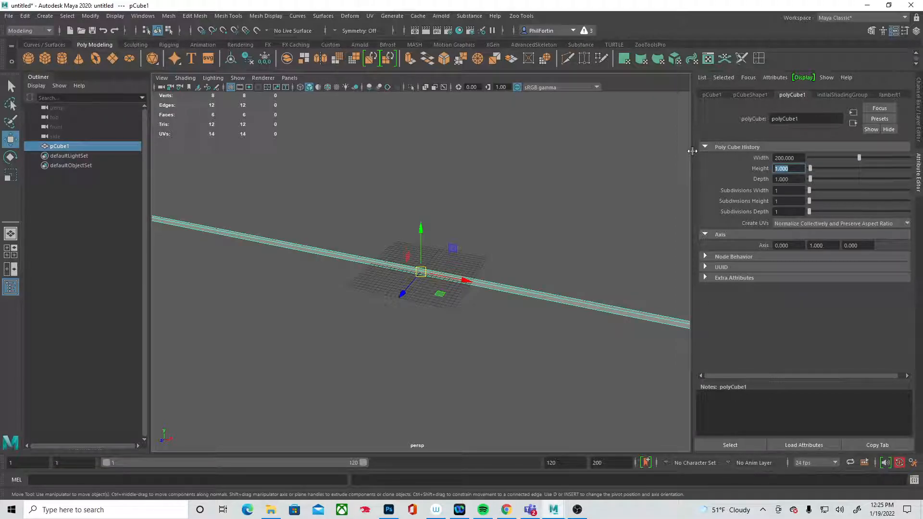
text(50)
key(Return)
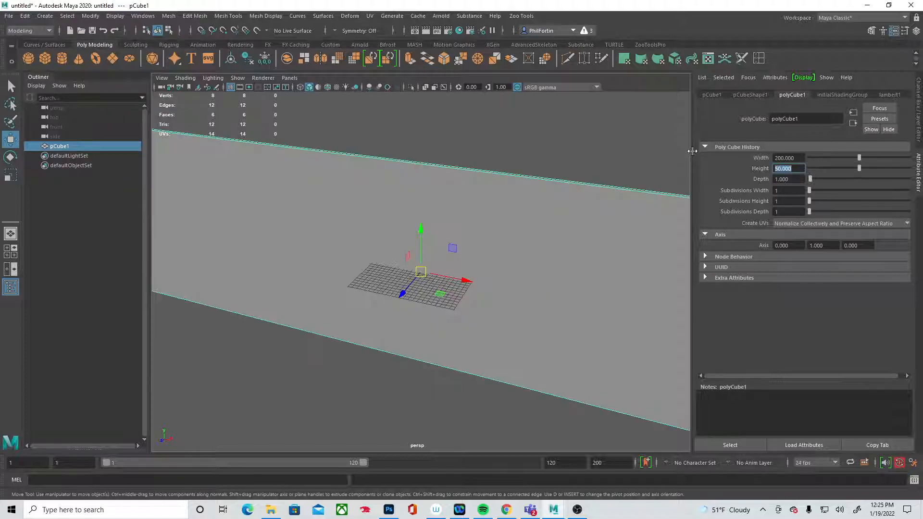
Set the height of the long cube to 20 to form a low wall.
alt+right_drag(602, 194, 447, 183)
drag(794, 170, 770, 168)
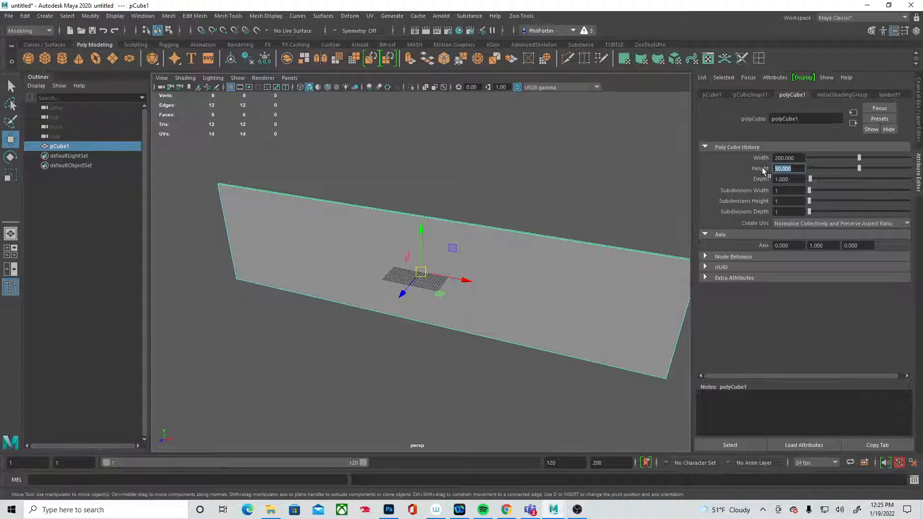
text(20)
key(Return)
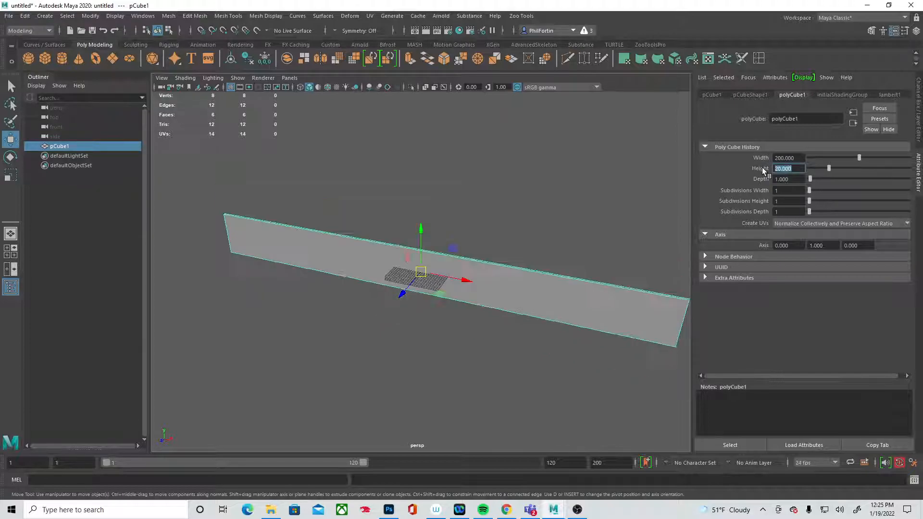
Raise the wall about 10 units in the front view so its bottom edge sits on the ground line.
alt+drag(500, 260, 476, 255)
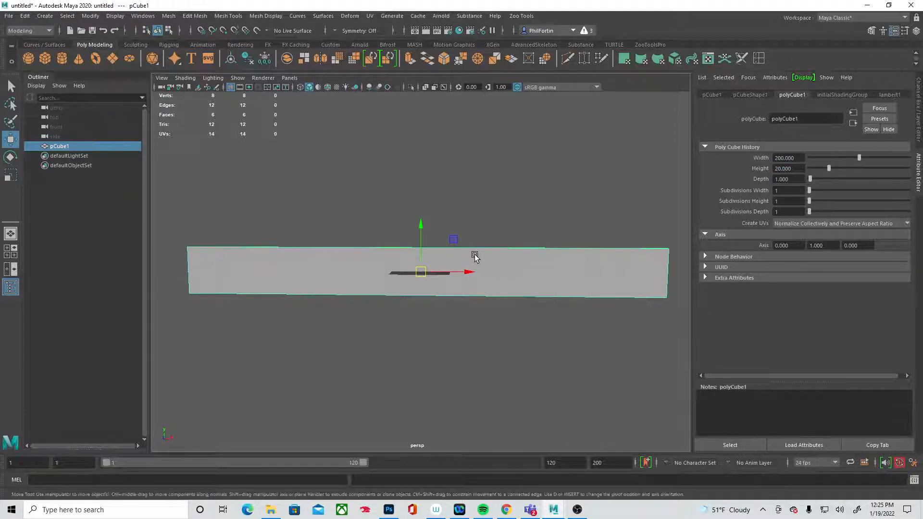
key(space)
key(space)
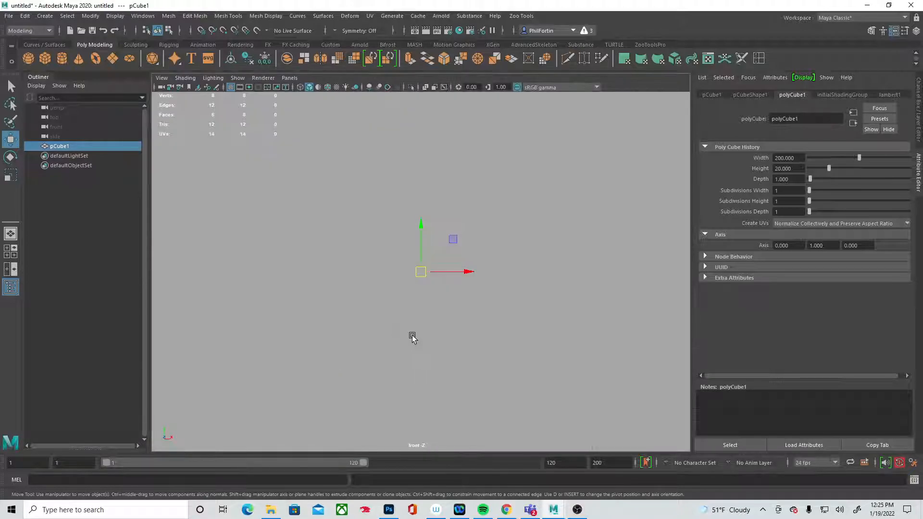
drag(422, 224, 446, 118)
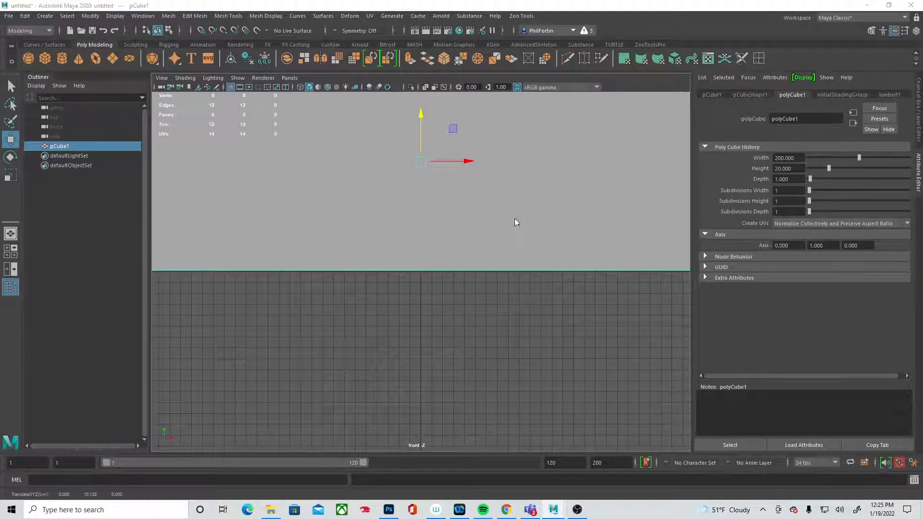
Create a polygon plane as the ground and set its width and height to 400.
key(space)
key(space)
alt+drag(556, 196, 540, 223)
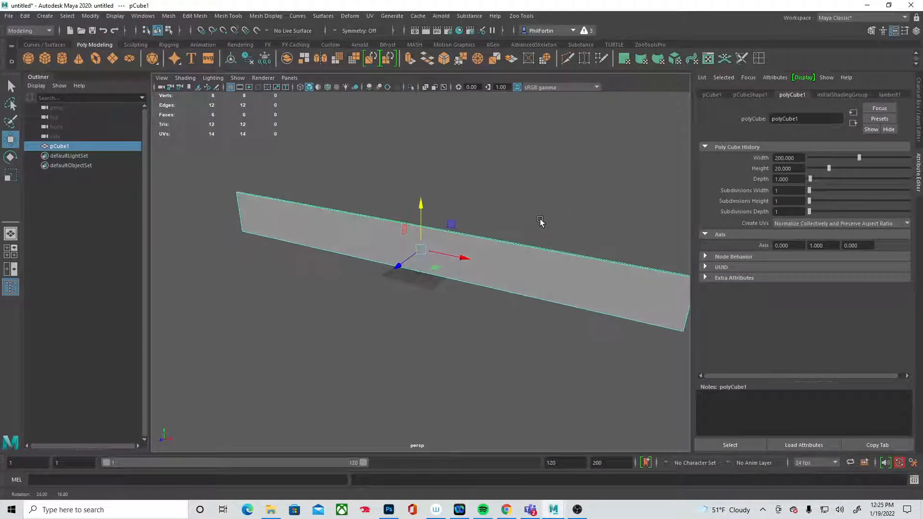
click(112, 58)
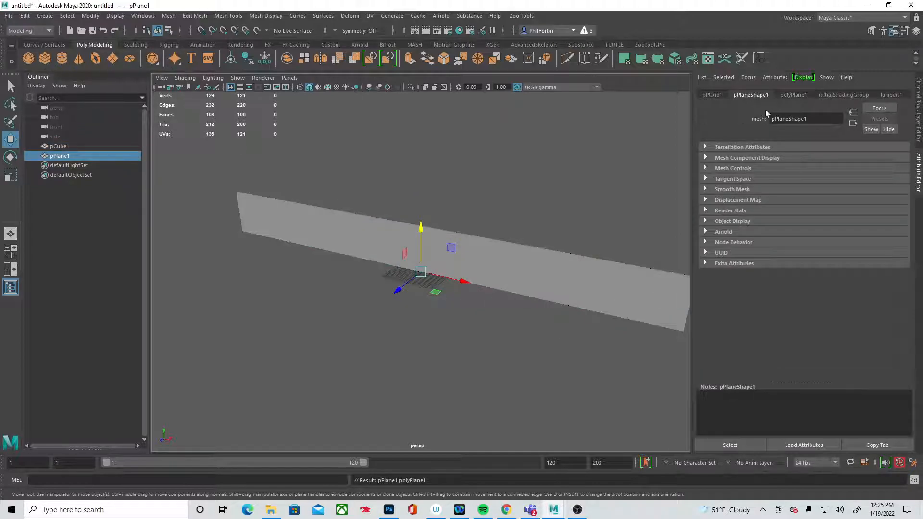
click(789, 95)
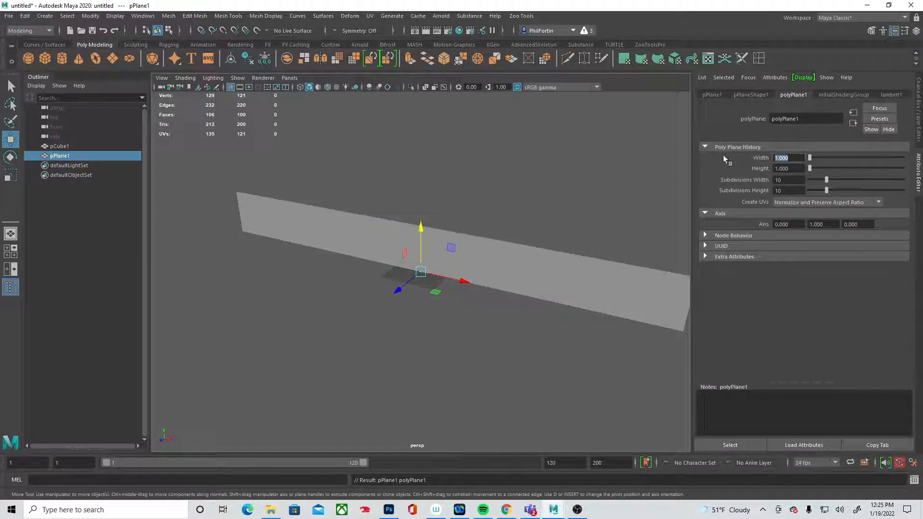
text(400)
key(Tab)
text(400)
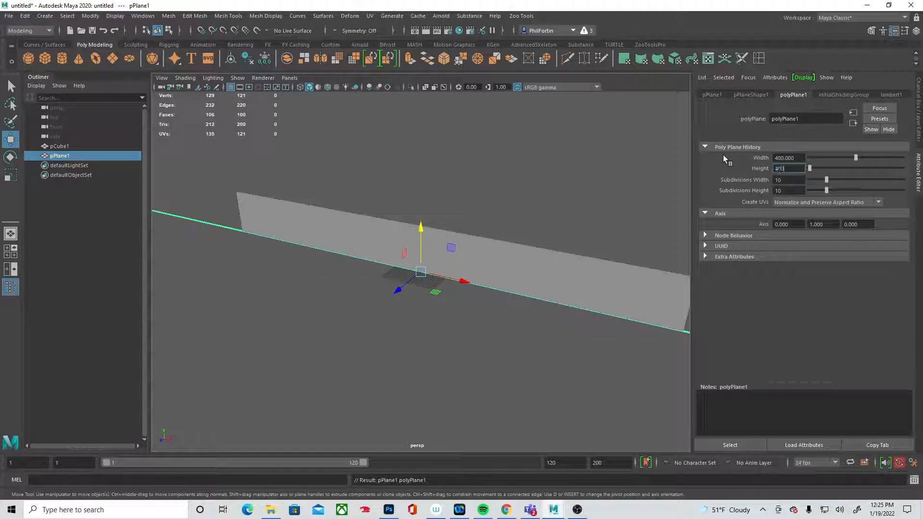
key(Return)
Set the ground plane's width and height subdivisions to 20.
alt+drag(349, 231, 610, 179)
click(799, 180)
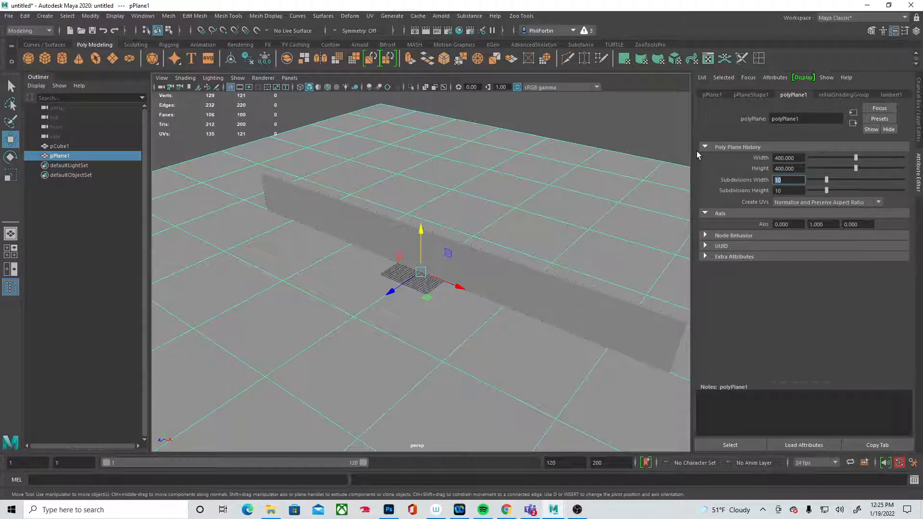
text(20)
key(Tab)
text(20)
key(Return)
Set the ground plane's width and height subdivisions to 30.
drag(789, 180, 743, 181)
text(30)
key(Tab)
text(30)
key(Return)
Switch the ground plane to face selection and raise a single face in front of the wall by about 1 unit.
alt+drag(436, 177, 482, 233)
alt+right_drag(356, 242, 543, 267)
right_drag(599, 286, 593, 284)
click(590, 284)
drag(584, 234, 590, 231)
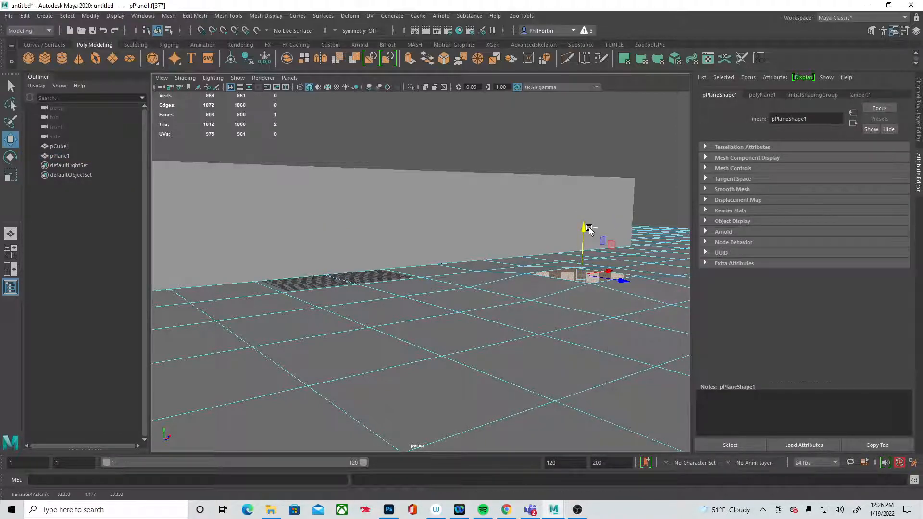
Delete the selected ground face, try Soft Select on a neighbouring face, and undo the recent edits.
key(Delete)
click(598, 282)
key(b)
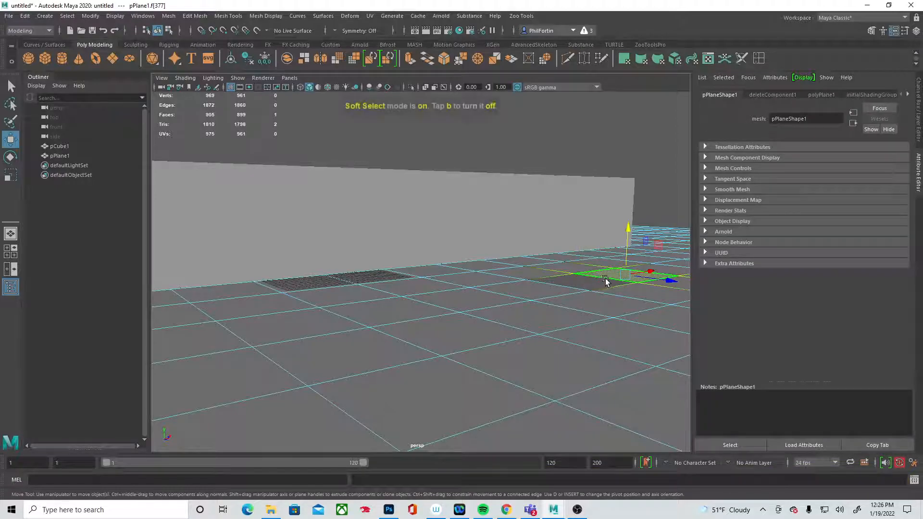
alt+middle_drag(605, 281, 534, 279)
alt+drag(534, 279, 570, 288)
key(b)
key(ctrl+z)
key(ctrl+z)
key(ctrl+z)
Turn on Soft Select with a wider falloff and reshape the ground faces near the wall's end.
click(539, 283)
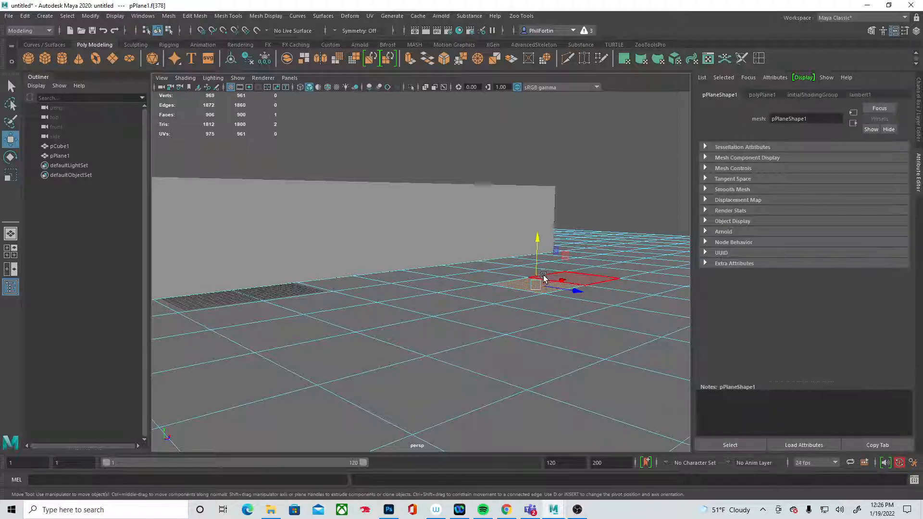
key(b)
drag(530, 266, 616, 274)
drag(533, 239, 562, 284)
click(577, 271)
drag(569, 229, 497, 286)
click(600, 260)
drag(604, 213, 606, 245)
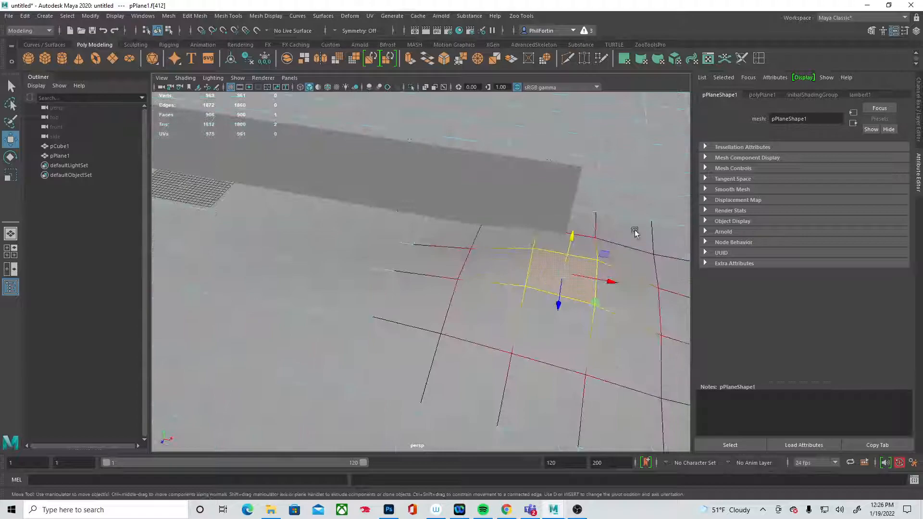
Pull up ground faces beyond the wall's end with soft falloff to form a hill.
click(639, 228)
drag(635, 196, 645, 129)
click(596, 213)
alt+drag(635, 189, 610, 218)
click(611, 218)
drag(620, 185, 632, 125)
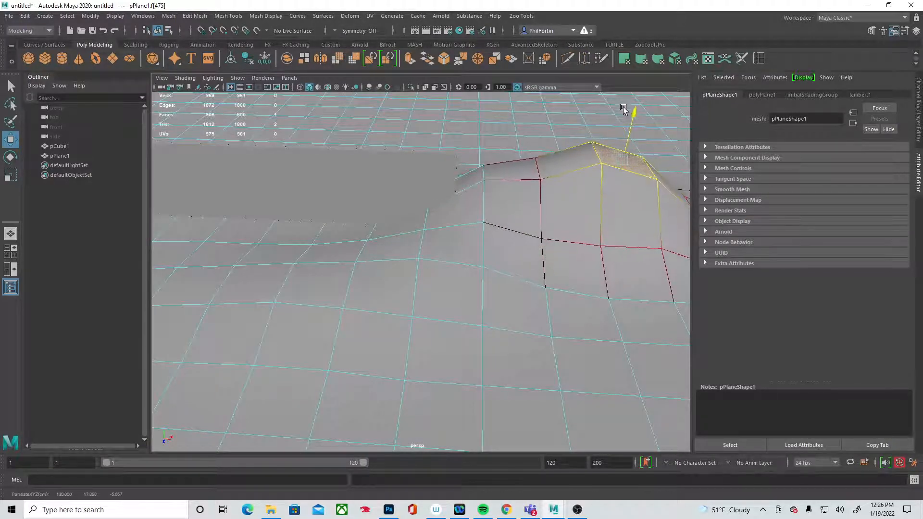
Lift two ground faces right beside the wall's end to extend the hill toward the wall.
click(508, 176)
drag(515, 127, 516, 122)
click(464, 185)
drag(453, 144, 457, 103)
Raise a face on the hill's outer slope to extend the ridge toward the ground plane's edge.
alt+drag(459, 201, 509, 192)
alt+middle_drag(411, 206, 440, 207)
alt+drag(439, 206, 454, 227)
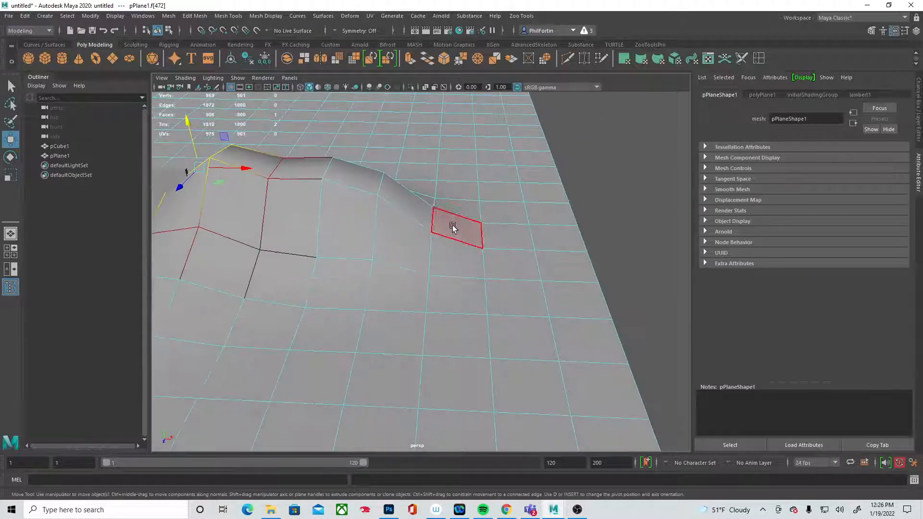
click(453, 227)
drag(464, 182, 455, 123)
alt+drag(407, 298, 430, 220)
alt+drag(428, 189, 627, 263)
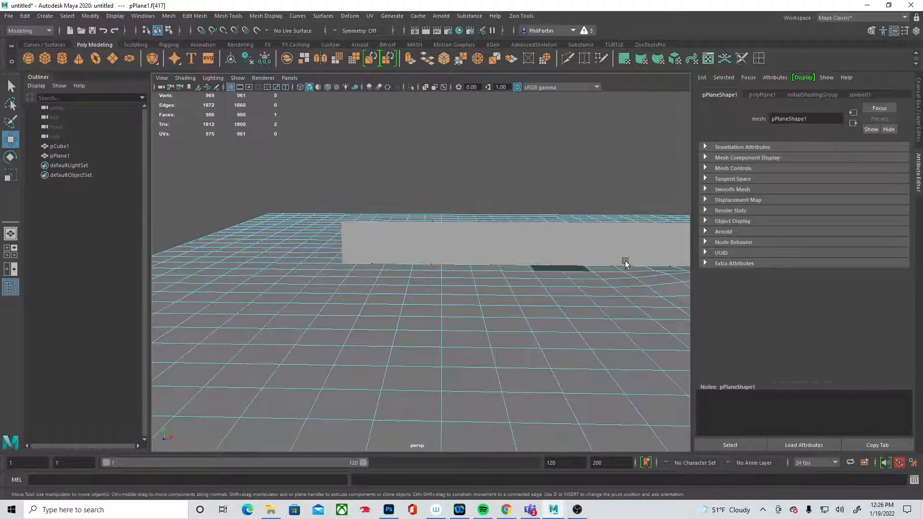
Inspect the wall and the hill at its end from several angles, switching between object and face selection.
alt+middle_drag(627, 264, 416, 231)
mouse_move(417, 231)
alt+mouse_down()
mouse_move(452, 231)
mouse_move(423, 231)
alt+mouse_up()
alt+right_drag(423, 231, 473, 229)
alt+drag(473, 230, 486, 285)
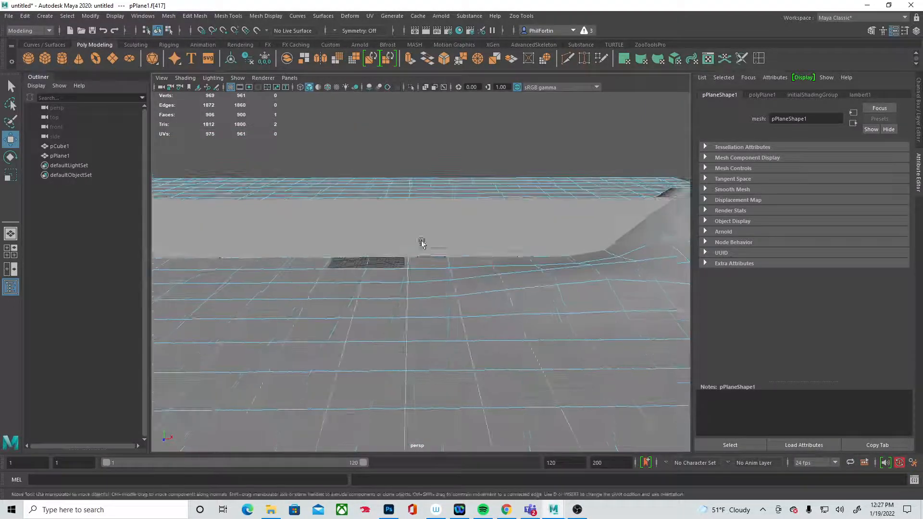
right_drag(343, 205, 392, 191)
click(342, 214)
alt+drag(337, 226, 510, 298)
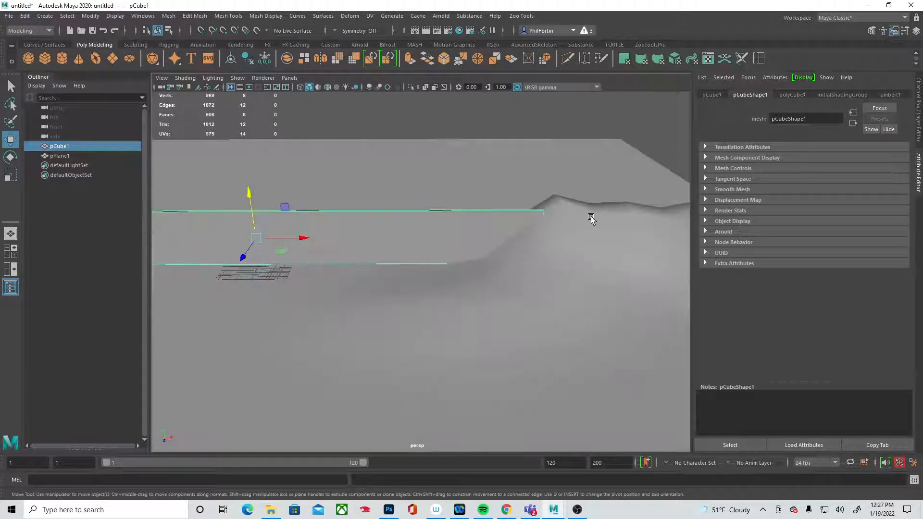
click(583, 218)
right_drag(564, 217, 556, 244)
click(551, 238)
drag(546, 220, 462, 245)
key(r)
key(w)
click(460, 258)
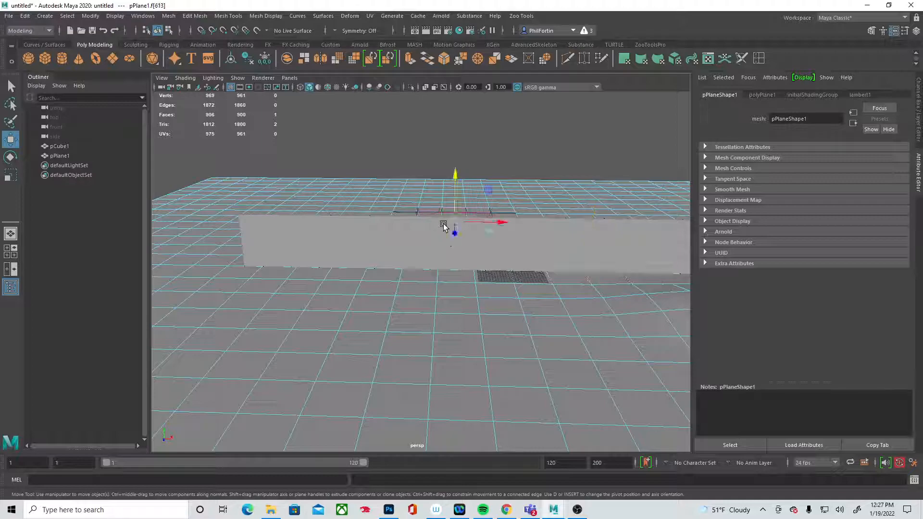
right_drag(352, 235, 361, 234)
click(361, 234)
mouse_move(357, 239)
alt+mouse_down()
mouse_move(334, 268)
mouse_move(363, 268)
mouse_move(355, 251)
alt+mouse_up()
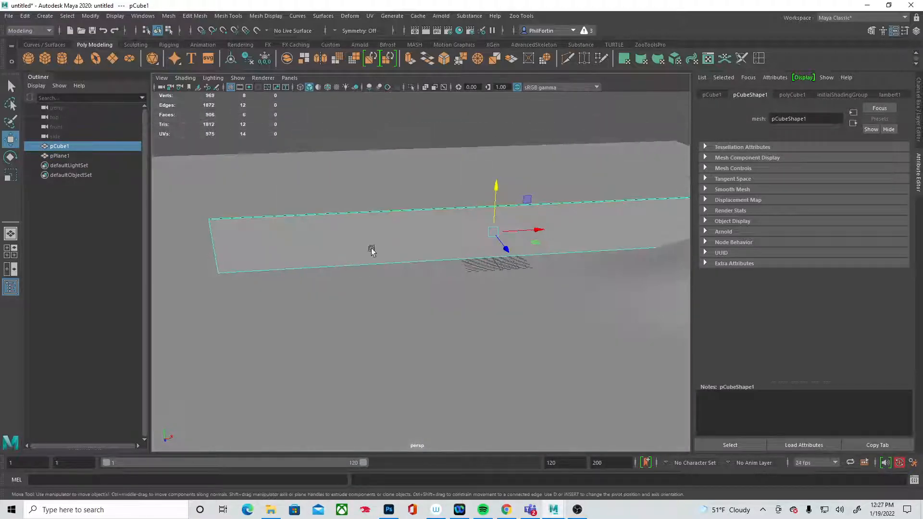
Raise three adjacent ground faces beside the wall's opposite end with soft falloff to start a second hill.
alt+drag(551, 321, 416, 334)
click(301, 307)
alt+drag(301, 306, 542, 319)
right_drag(390, 245, 391, 271)
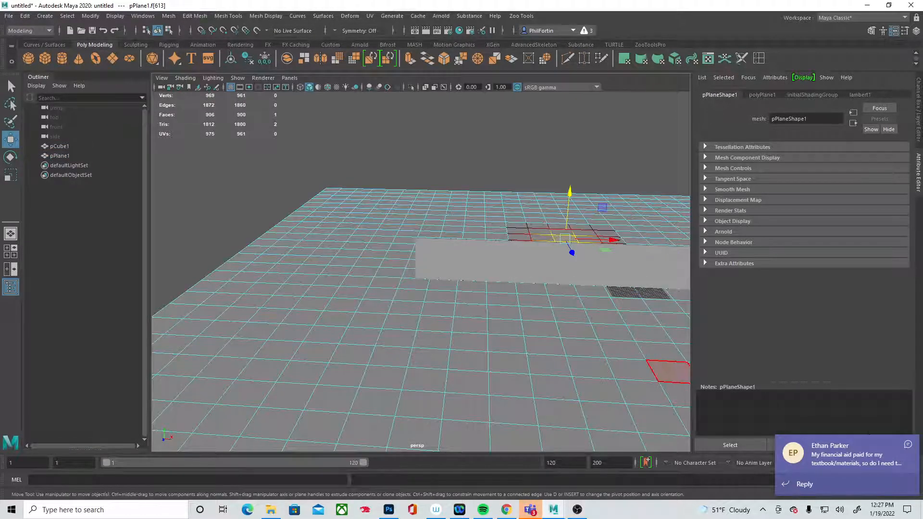
click(908, 446)
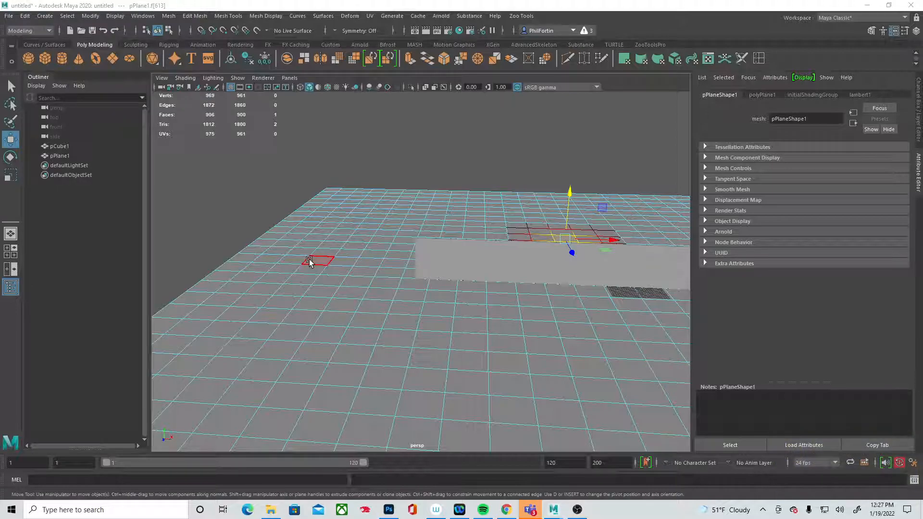
click(404, 274)
shift+click(386, 272)
shift+click(367, 272)
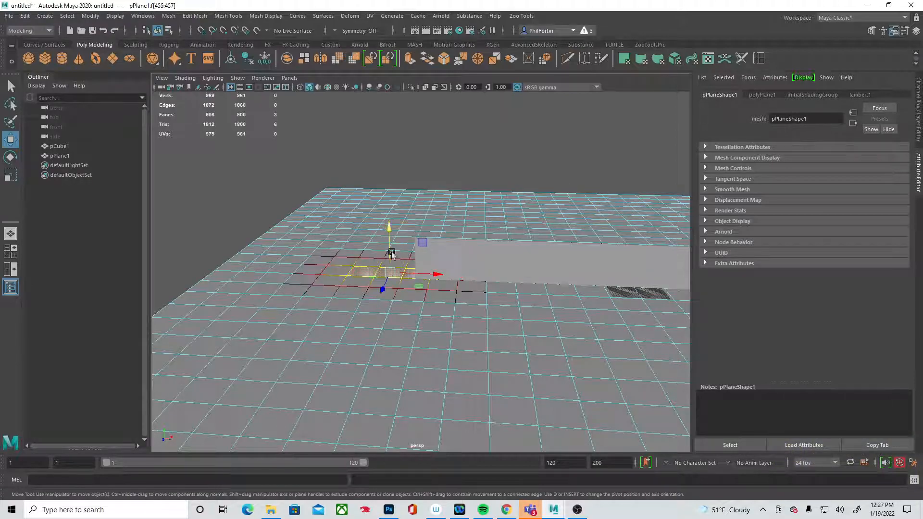
shift+drag(387, 231, 389, 193)
Lift two single ground faces on the near side of the wall's end, one after the other, to widen the second hill.
click(403, 291)
drag(410, 247, 411, 220)
click(351, 283)
drag(350, 235, 352, 206)
Pull up two neighbouring ground faces farther out from the wall's end to extend the second hill outward.
alt+drag(320, 266, 297, 267)
click(298, 266)
shift+click(275, 272)
drag(274, 223, 274, 190)
Raise a face on the second hill's outer slope to build up its flank.
key(r)
alt+drag(391, 333, 319, 285)
click(313, 236)
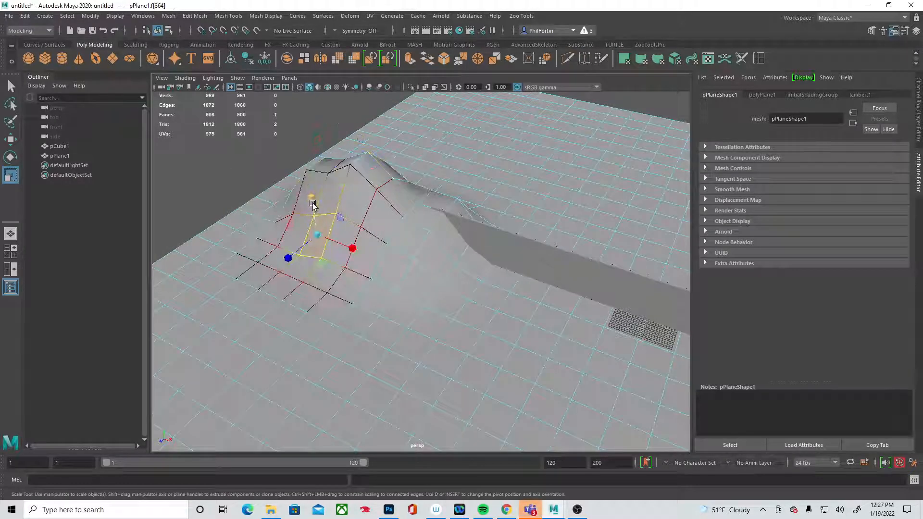
key(w)
drag(313, 202, 306, 179)
Return to object mode, select the wall between the hills and open its polyCube dimension attributes.
alt+middle_drag(527, 323, 344, 340)
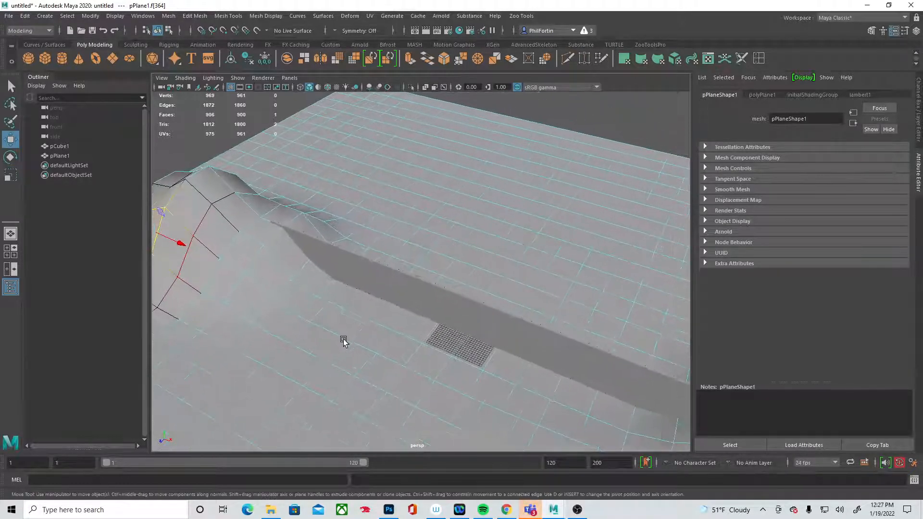
alt+drag(343, 340, 388, 318)
alt+middle_drag(313, 302, 351, 296)
alt+drag(351, 297, 347, 332)
click(245, 302)
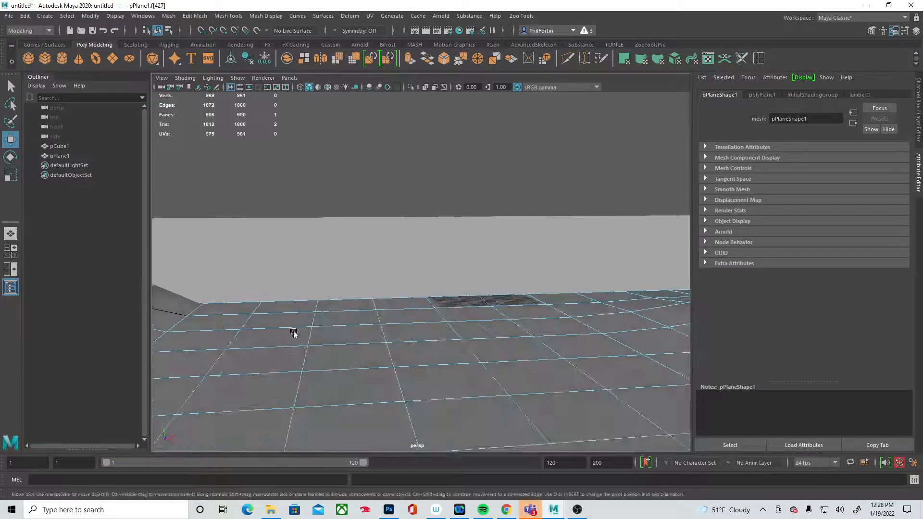
click(210, 319)
alt+drag(433, 292, 366, 260)
click(407, 267)
right_drag(336, 244, 380, 232)
alt+drag(381, 283, 419, 277)
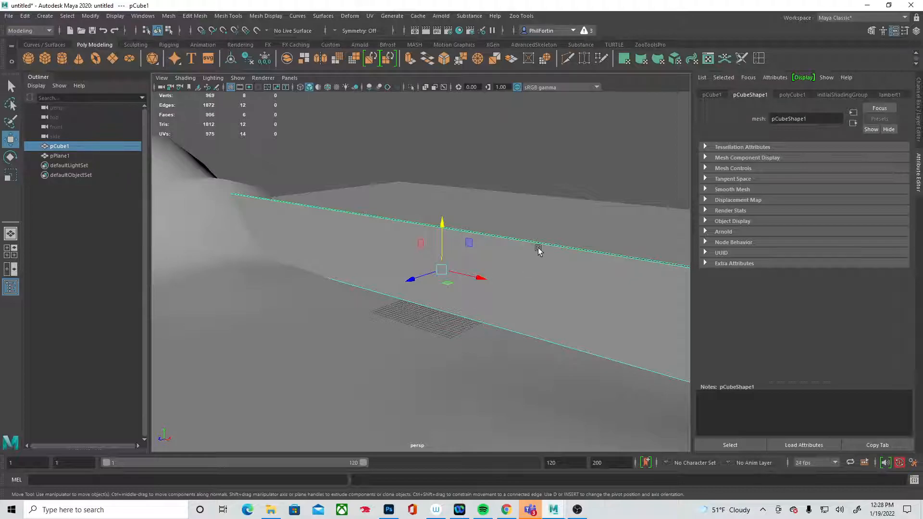
click(792, 94)
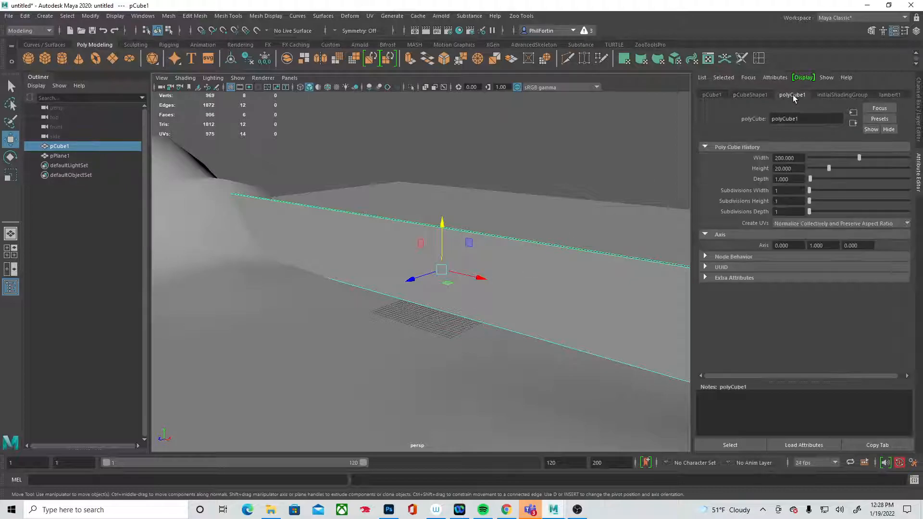
mouse_move(605, 134)
alt+mouse_down()
mouse_move(542, 142)
mouse_move(613, 136)
alt+mouse_up()
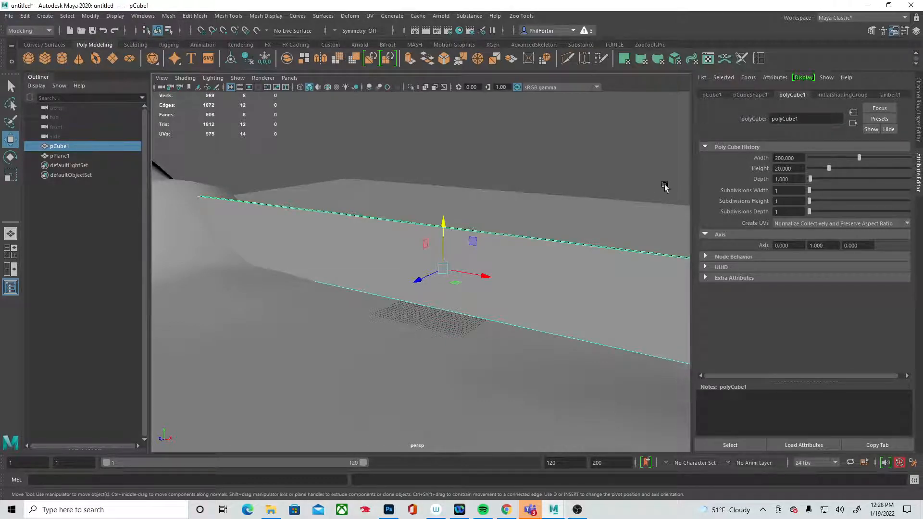
Switch to Photoshop to check the fortress sketch, and return to Maya to examine the wall's thickness.
click(393, 511)
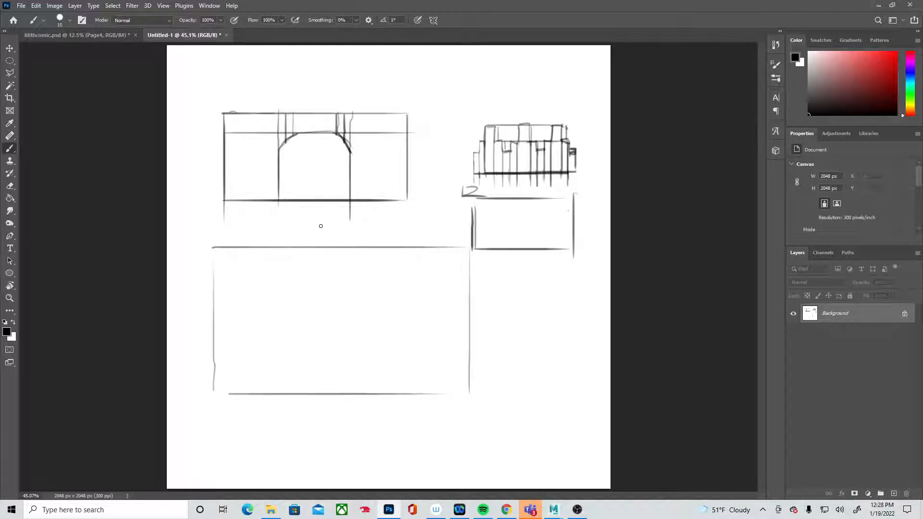
key(alt+Tab)
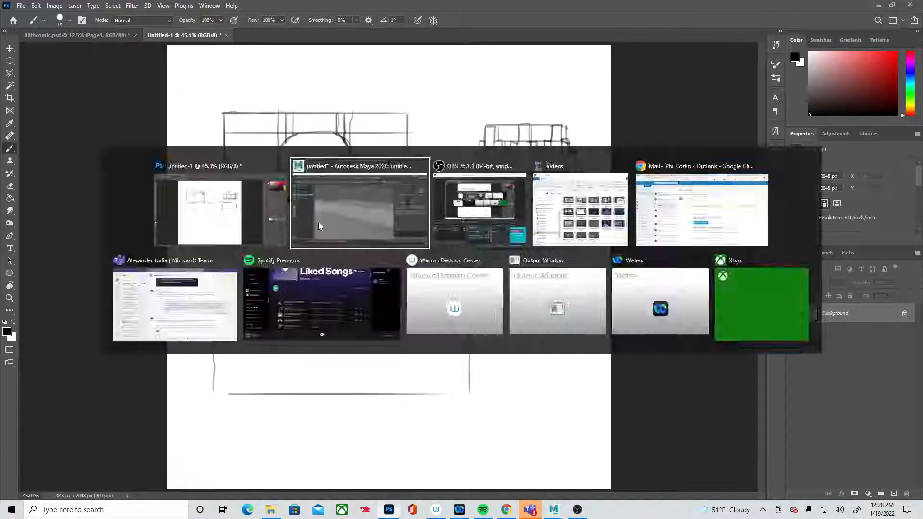
alt+drag(507, 262, 363, 174)
alt+drag(456, 286, 546, 258)
alt+drag(407, 256, 627, 243)
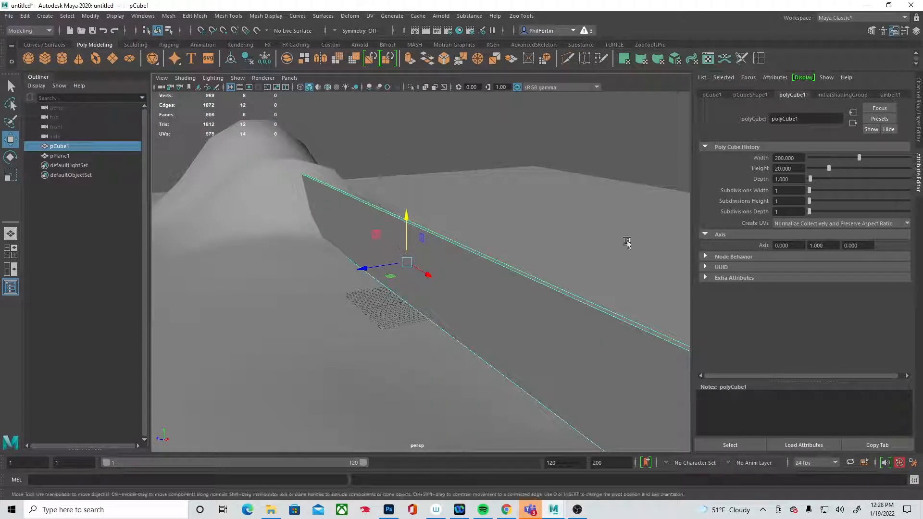
Set the wall cube's depth to 10.
click(795, 178)
text(10)
key(Return)
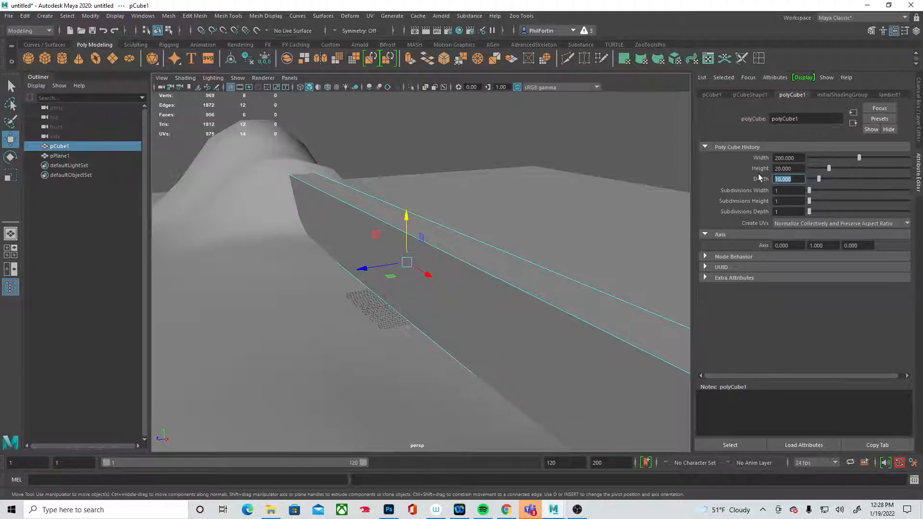
Inspect the thickened wall and both hills from above and from ground level.
alt+drag(388, 246, 552, 264)
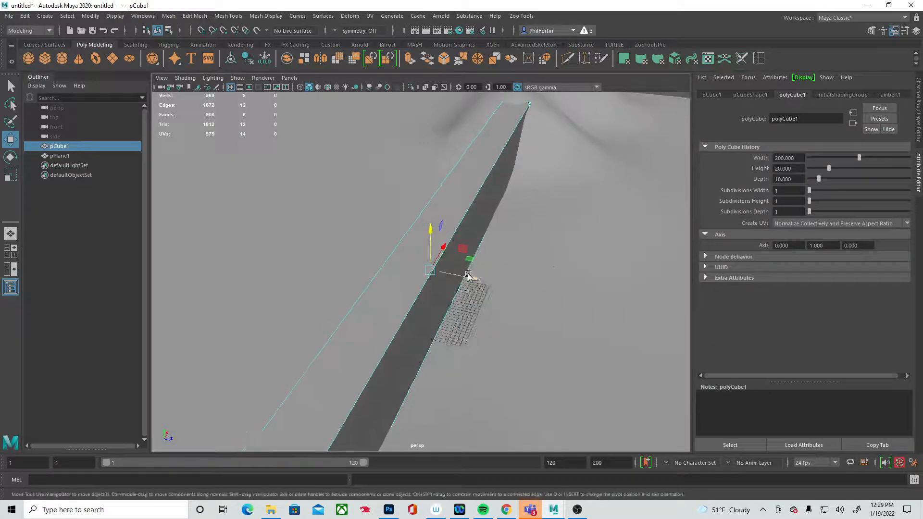
alt+drag(569, 142, 529, 159)
click(530, 161)
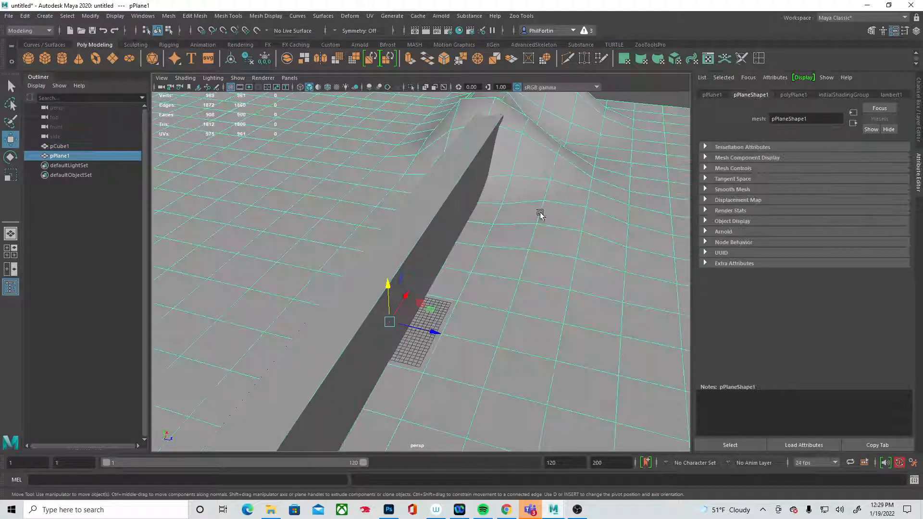
drag(429, 336, 393, 356)
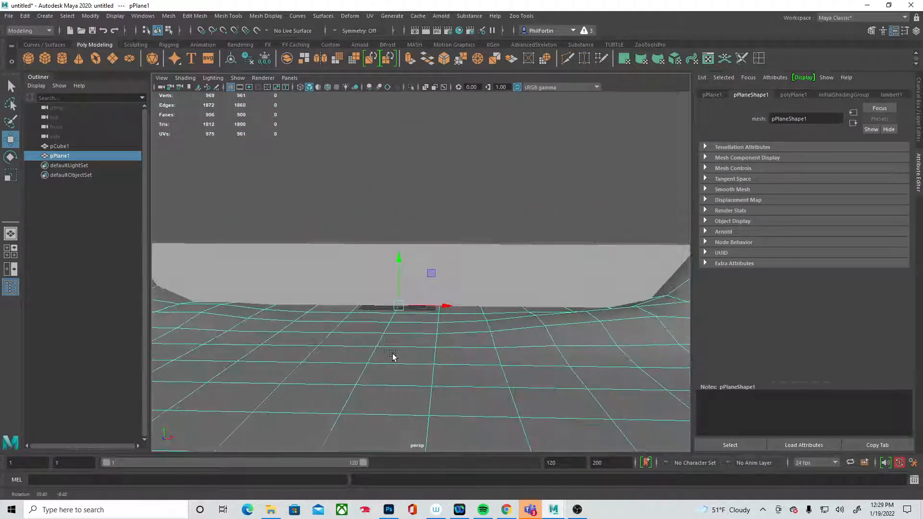
click(443, 177)
alt+drag(443, 177, 405, 261)
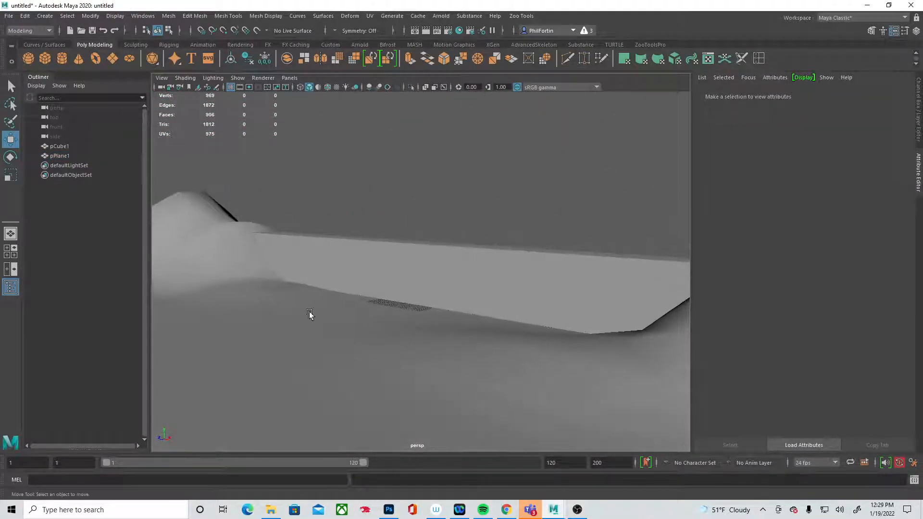
Open Hypershade, find the Arnold standard surface shader and create two aiStandardSurface materials.
click(321, 312)
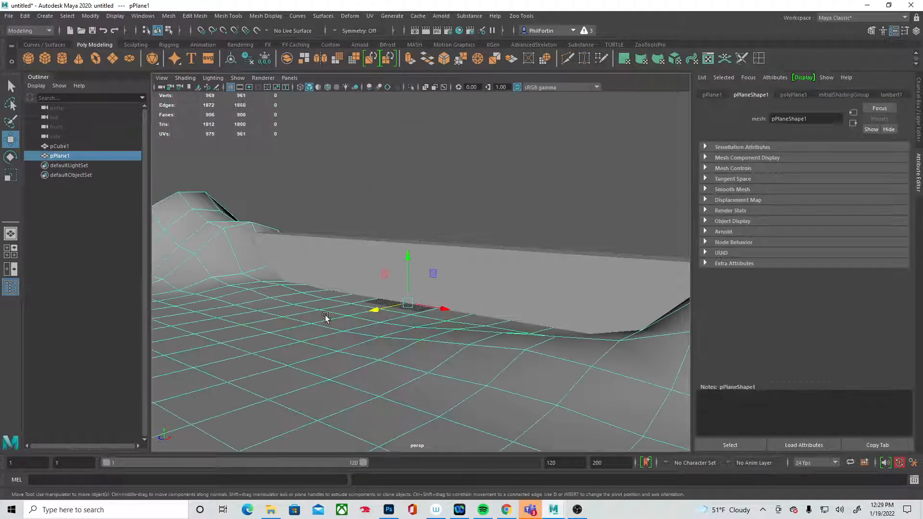
click(458, 31)
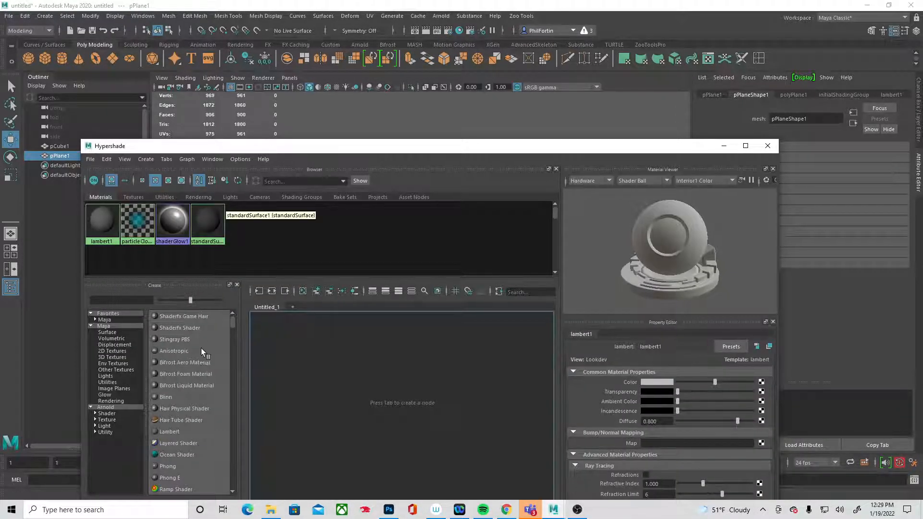
click(115, 407)
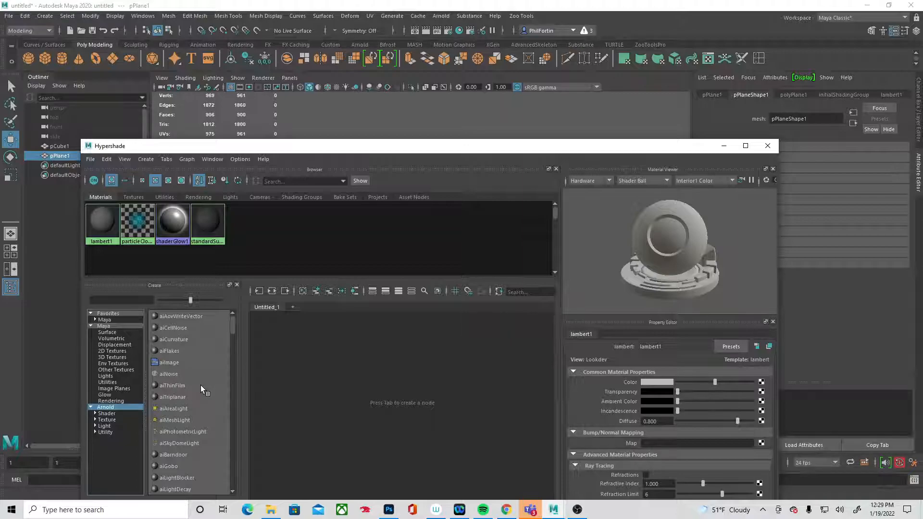
click(113, 299)
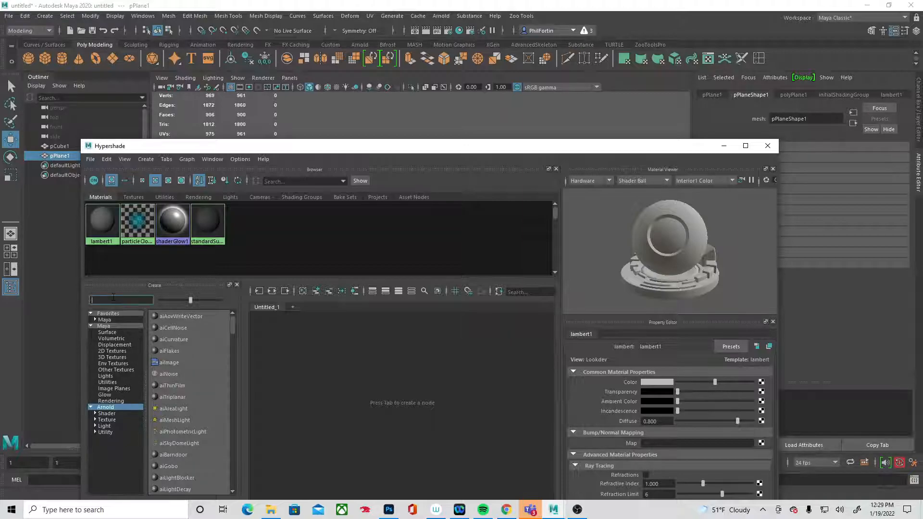
text(aista)
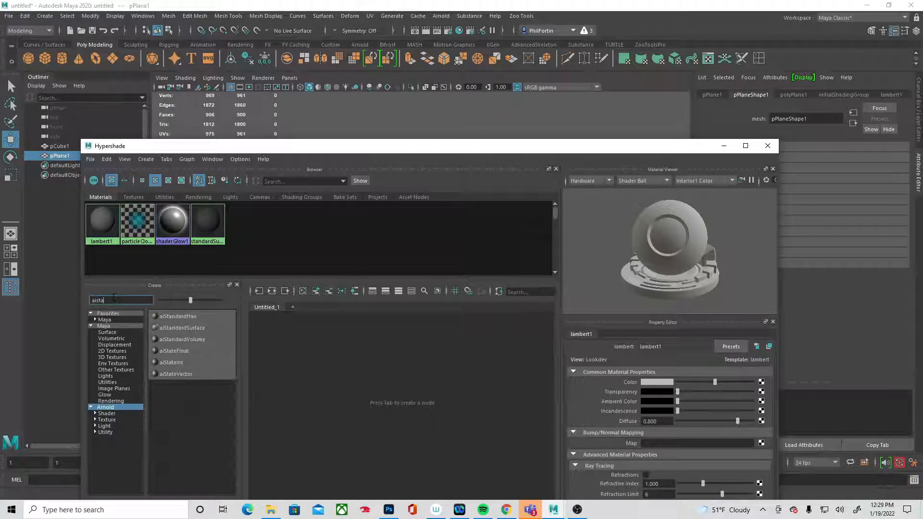
click(183, 327)
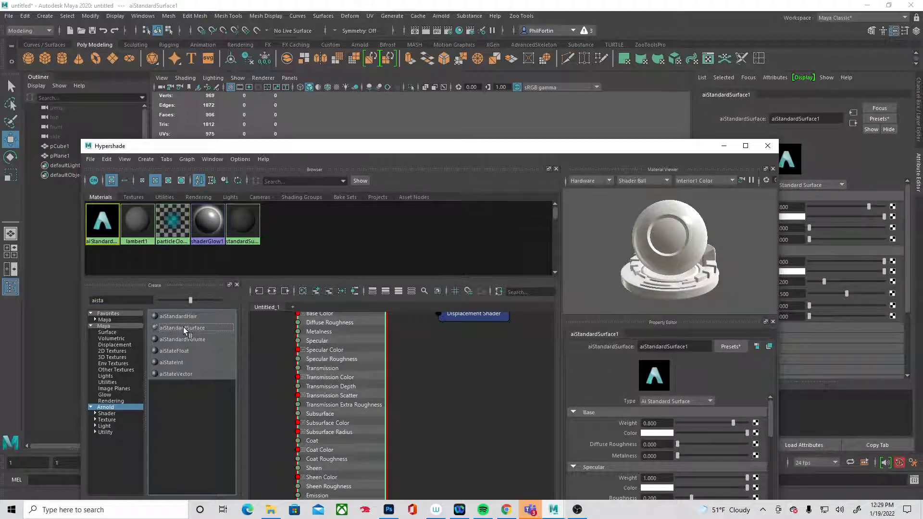
click(183, 328)
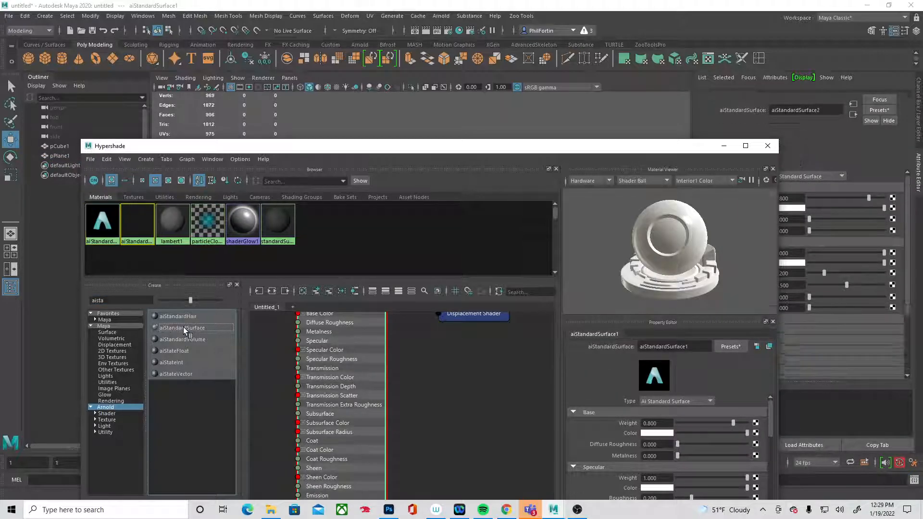
Rename the second aiStandardSurface material as GroundDesertShader.
right_click(138, 234)
click(128, 320)
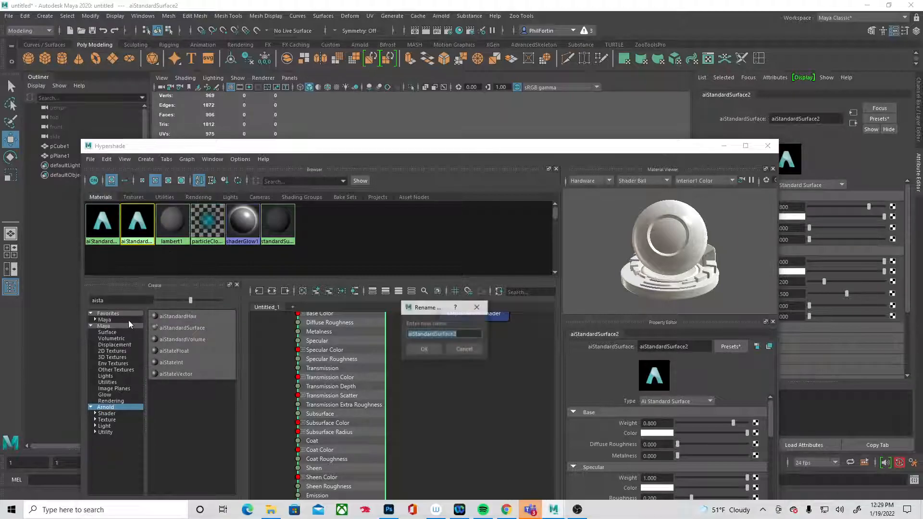
text(GroundShader)
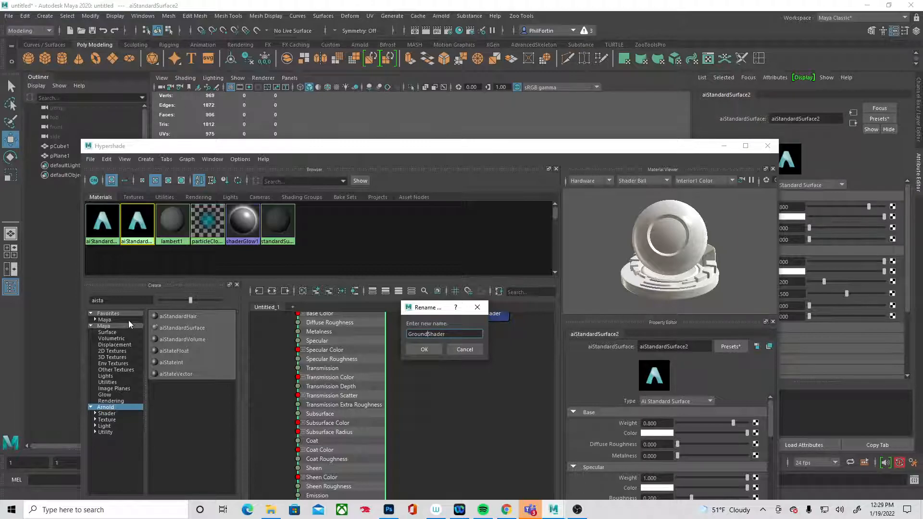
text(t)
key(Return)
Rename the first aiStandardSurface material as WallShader.
right_click(101, 223)
right_drag(101, 223, 101, 198)
right_drag(109, 232, 104, 320)
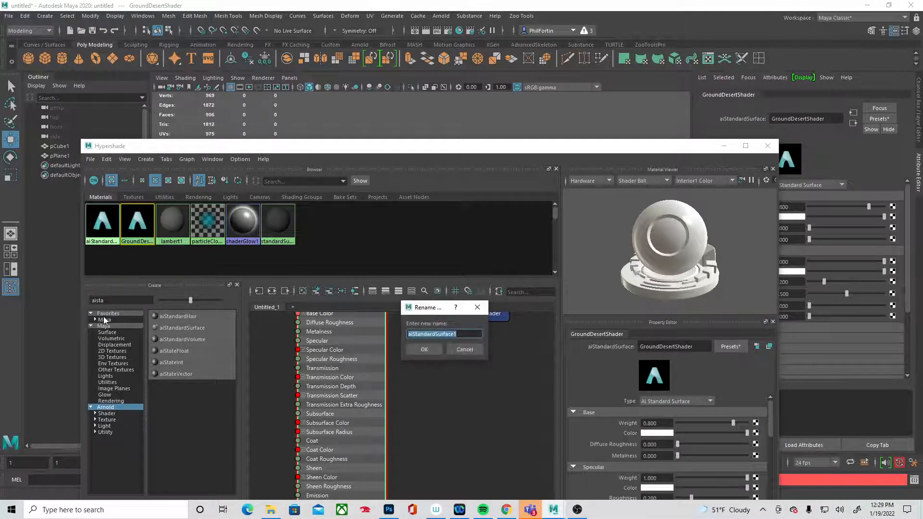
text(WaslShader)
key(Return)
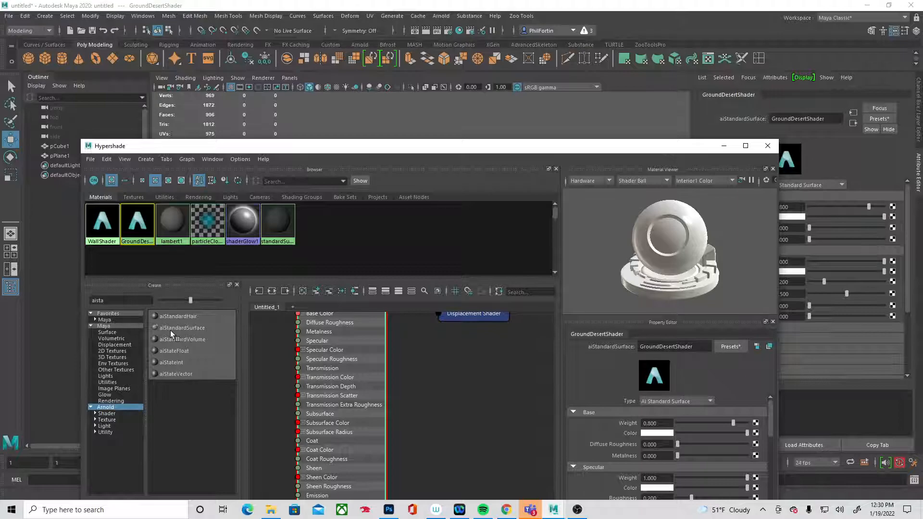
Move Hypershade clear of the model and assign WallShader to the long wall.
drag(393, 150, 561, 366)
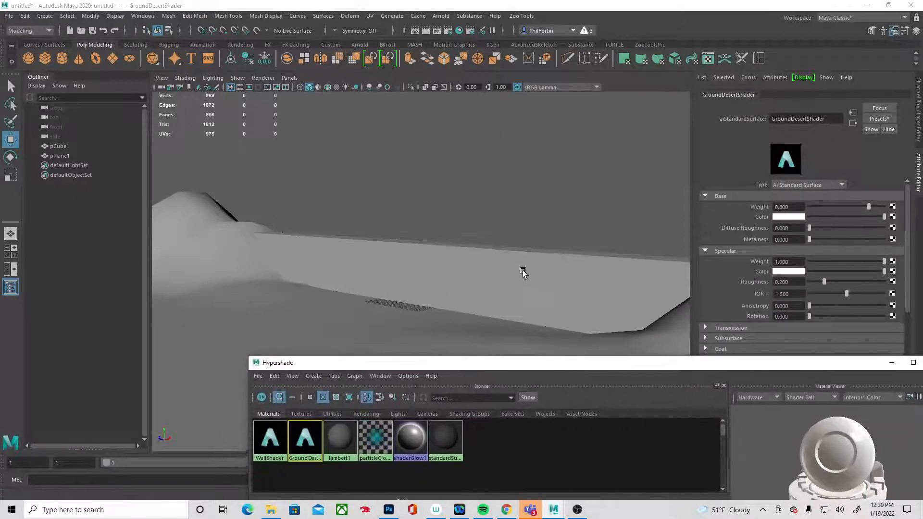
click(524, 273)
middle_drag(273, 440, 502, 284)
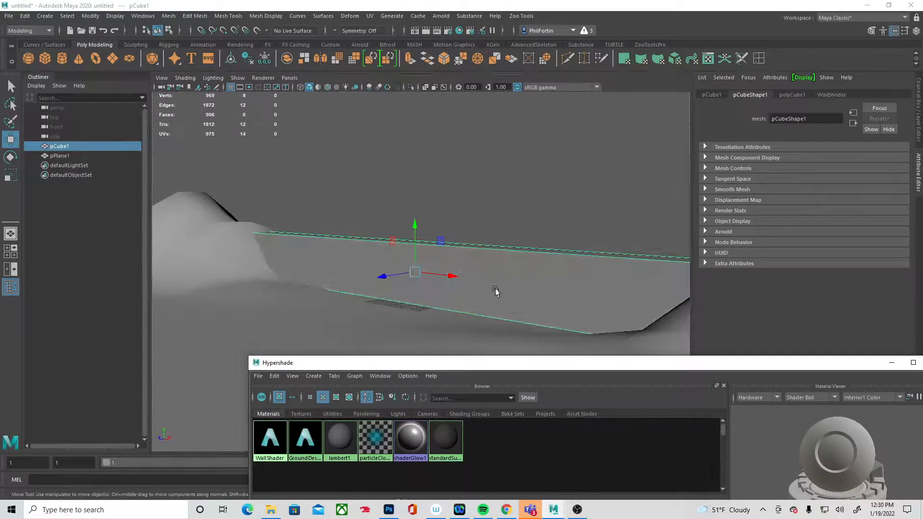
Assign GroundDesertShader to the hilly ground plane and set its base color to a dark mustard yellow.
click(313, 313)
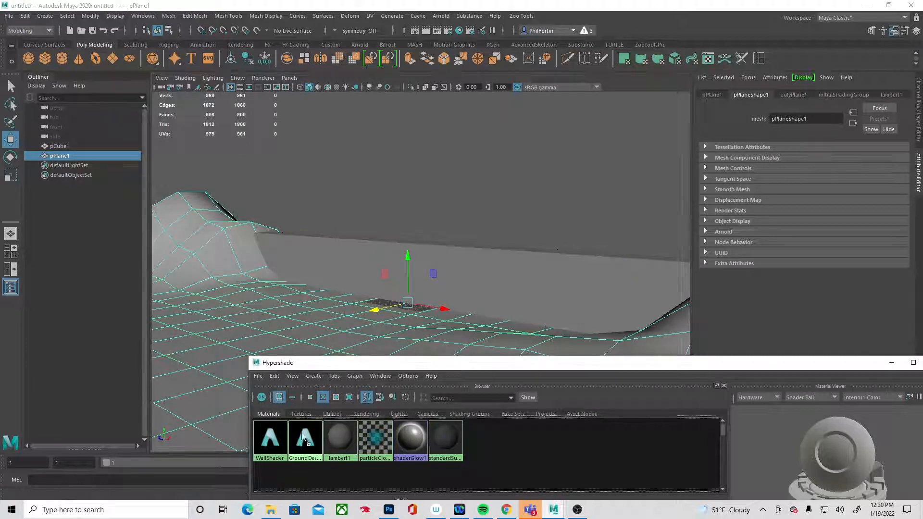
middle_drag(303, 443, 265, 327)
drag(365, 362, 131, 125)
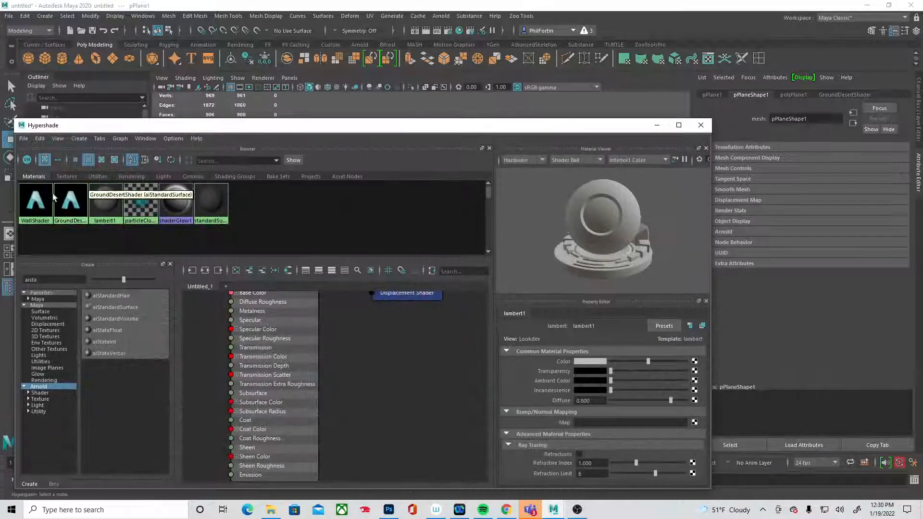
click(57, 198)
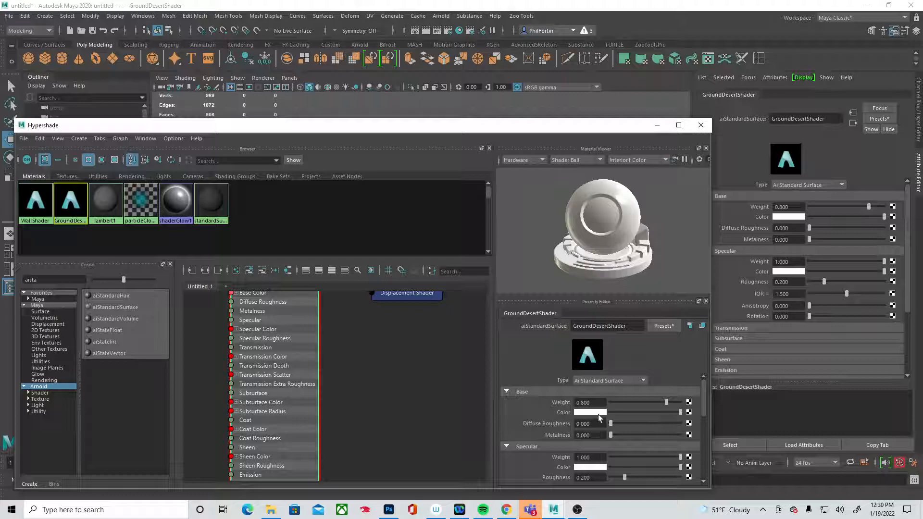
click(596, 414)
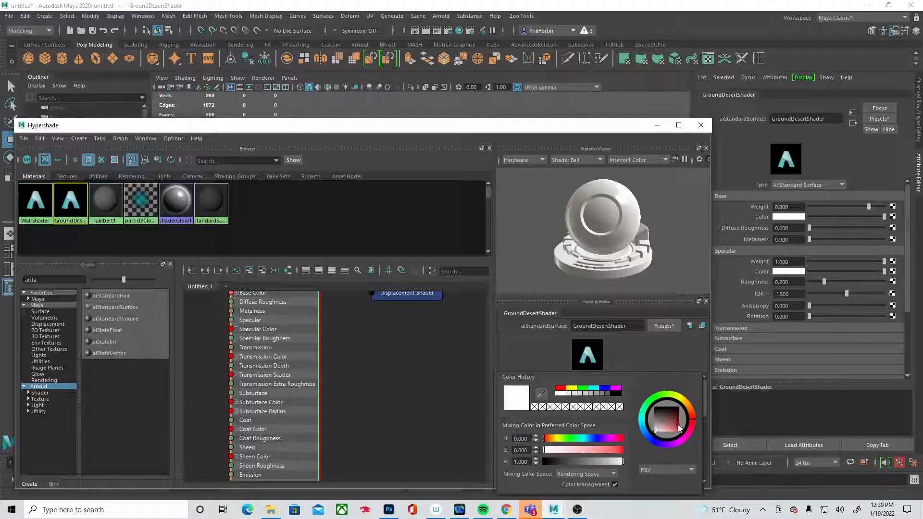
click(685, 403)
click(676, 425)
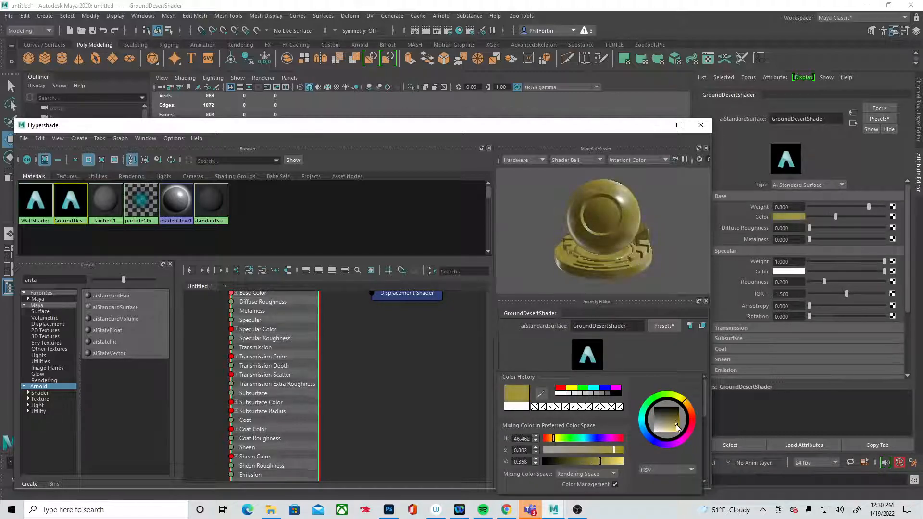
drag(634, 128, 677, 295)
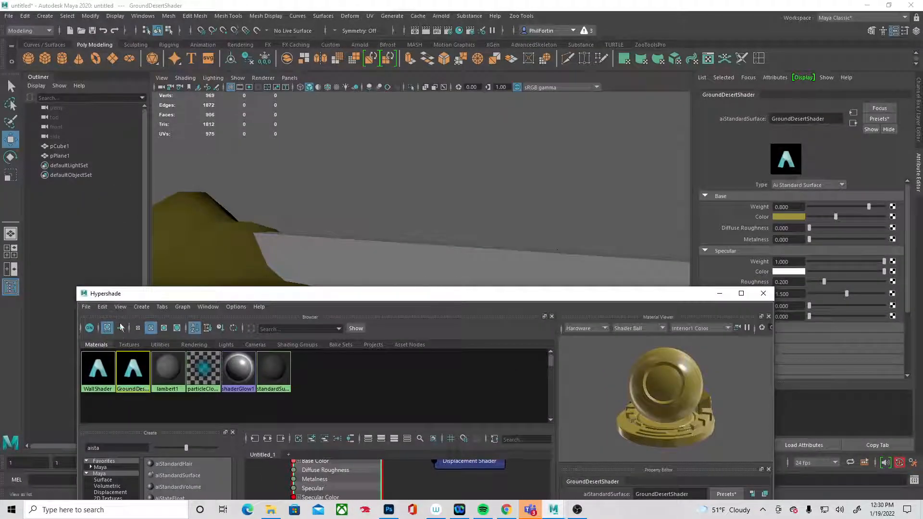
Set WallShader's base color to a light, slightly warm grey.
click(105, 371)
drag(510, 294, 435, 131)
click(585, 421)
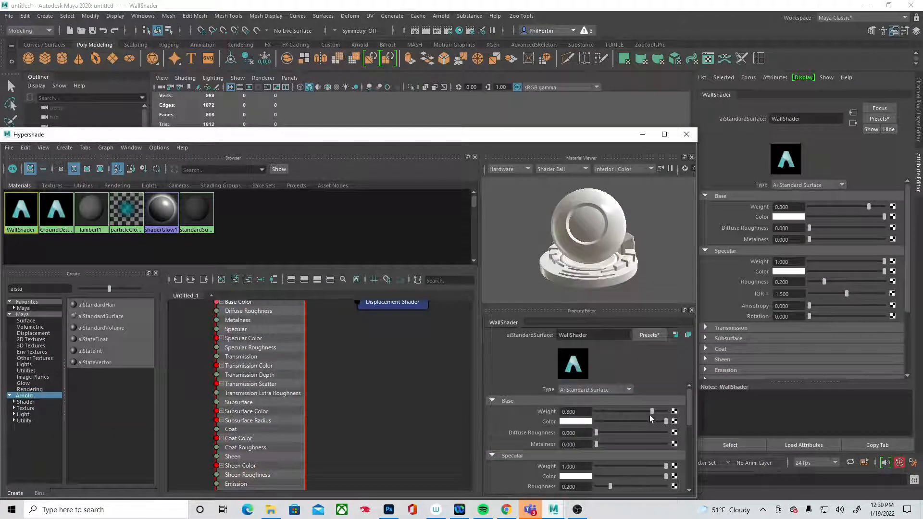
click(584, 420)
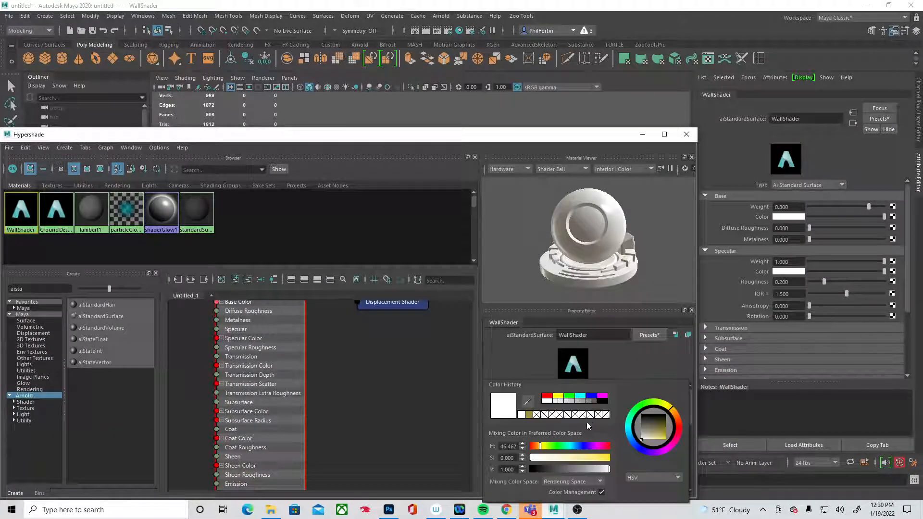
click(644, 432)
drag(476, 139, 479, 160)
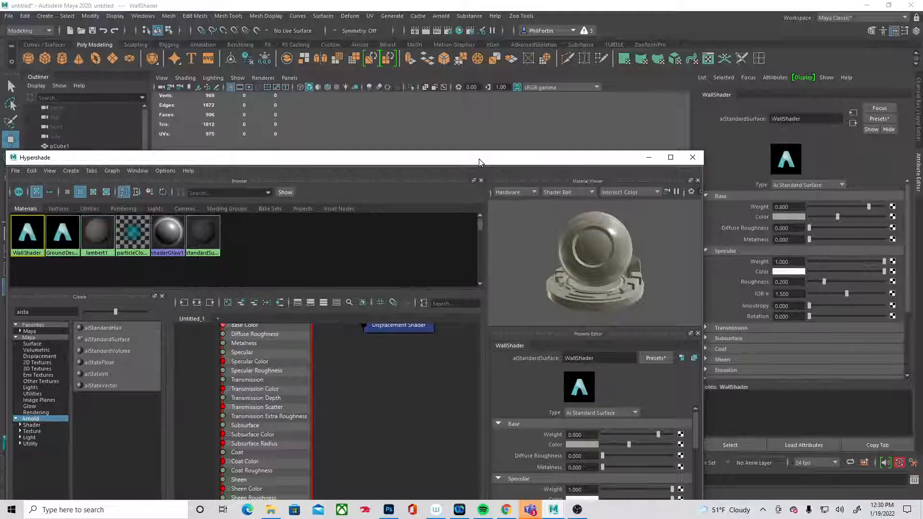
click(590, 444)
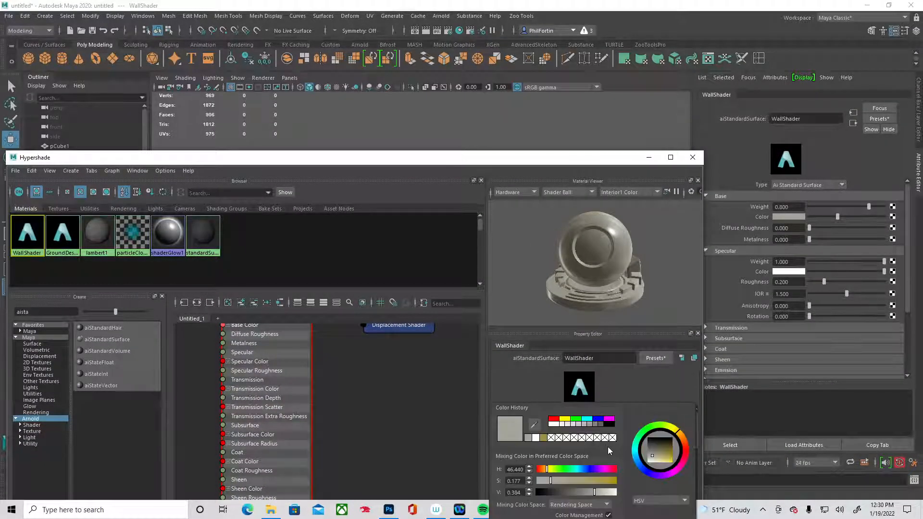
click(652, 457)
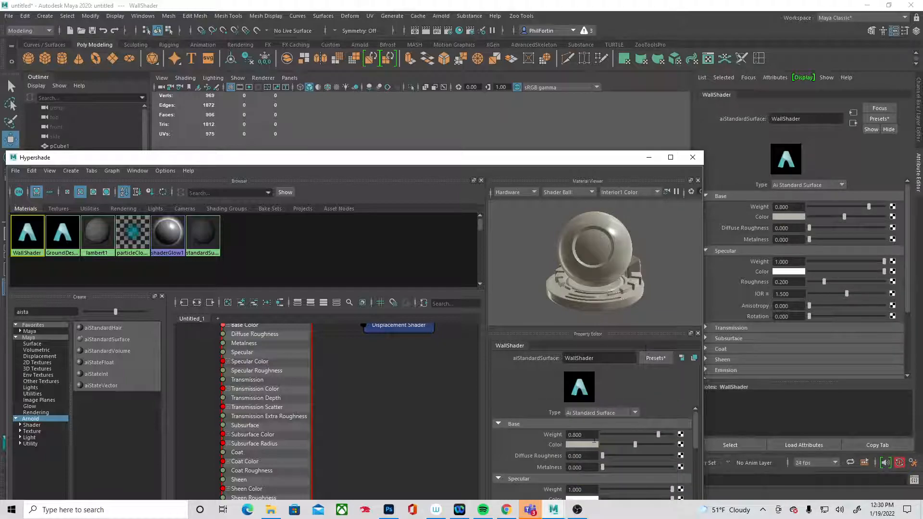
drag(473, 156, 119, 92)
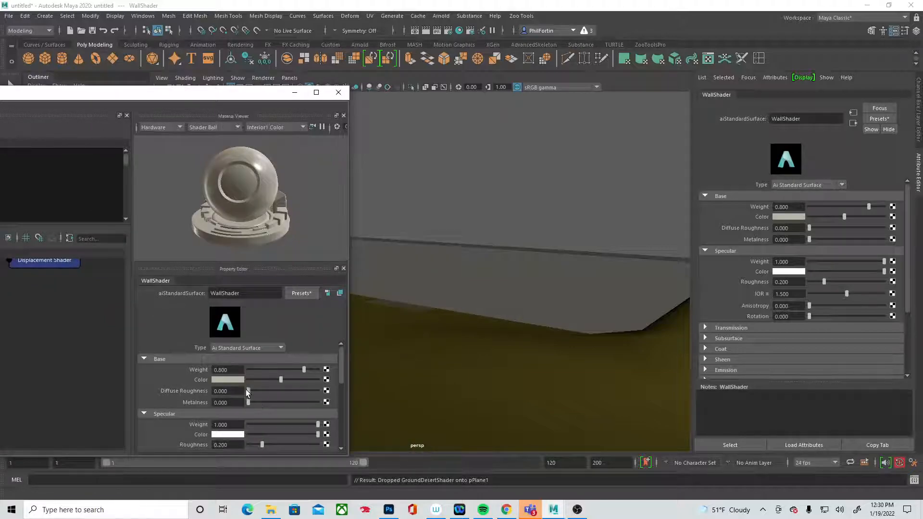
Look over WallShader's base and specular settings, close Hypershade and view the whole wall.
drag(258, 391, 212, 380)
scroll(244, 380, down, 2)
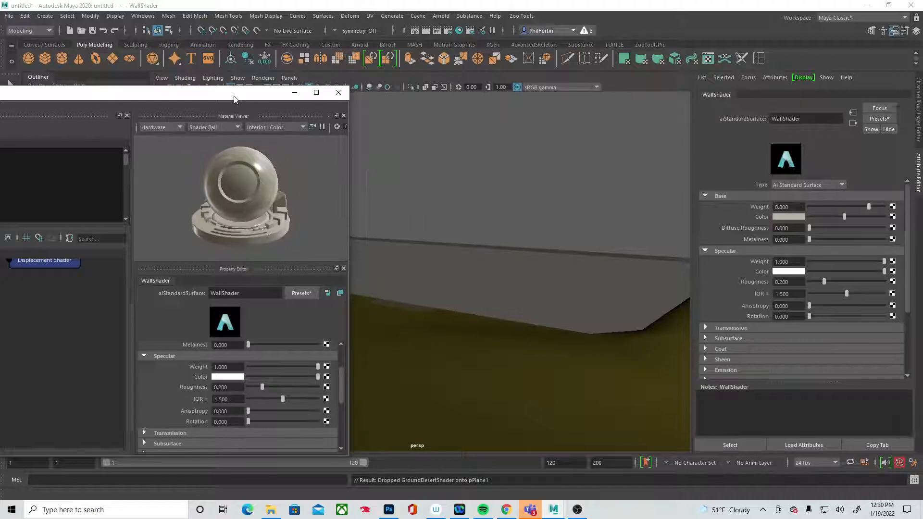
click(340, 94)
alt+drag(439, 247, 478, 259)
scroll(469, 260, up, 5)
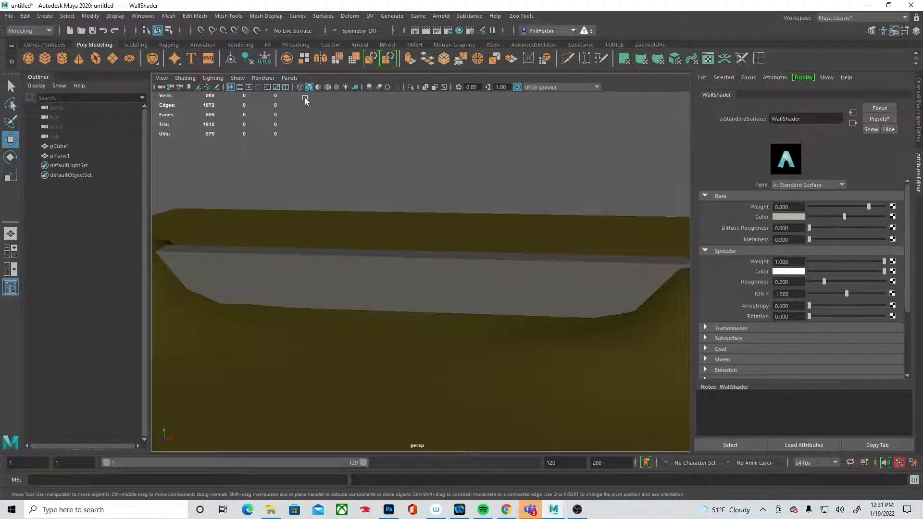
Save the scene as WallDemo_001 in the WallExample project's scenes folder.
click(8, 16)
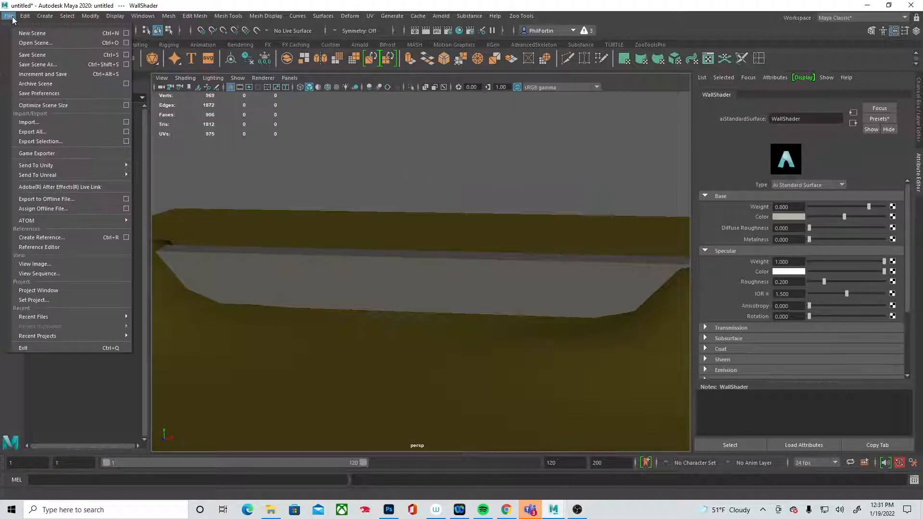
click(42, 64)
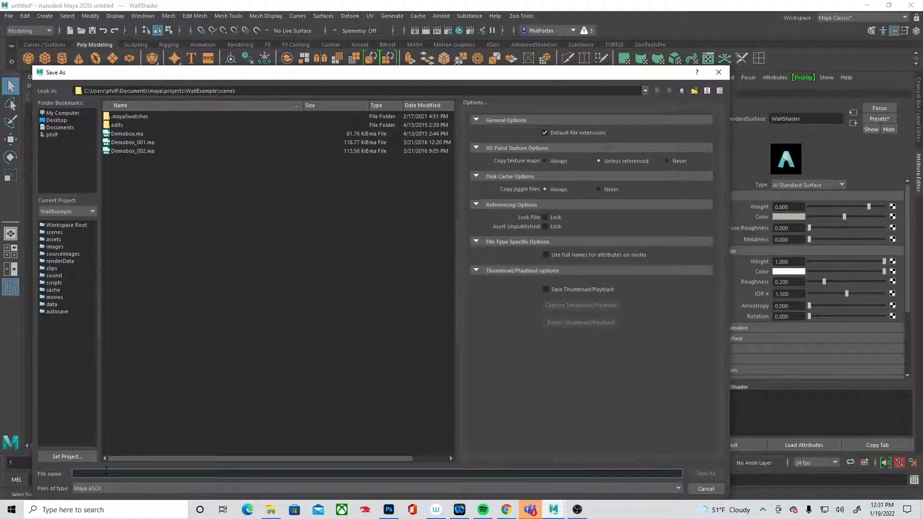
text(W)
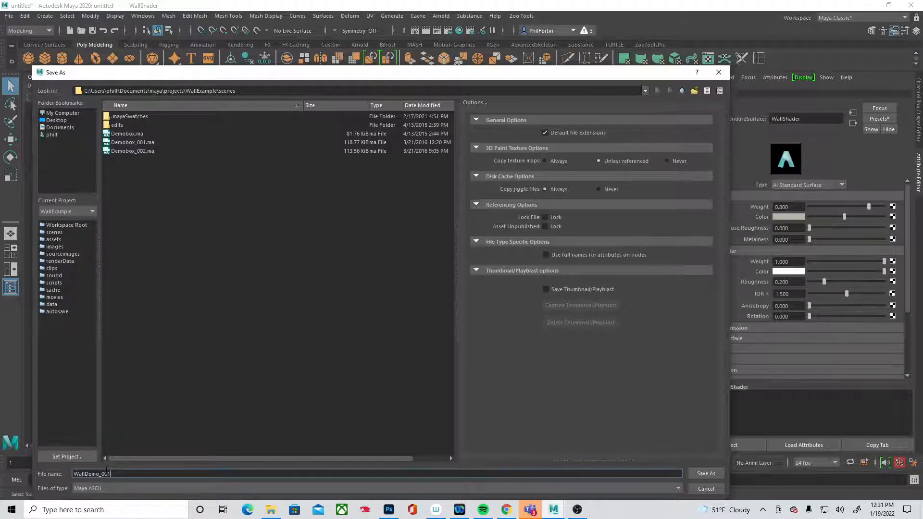
text(allDemo_001)
key(Return)
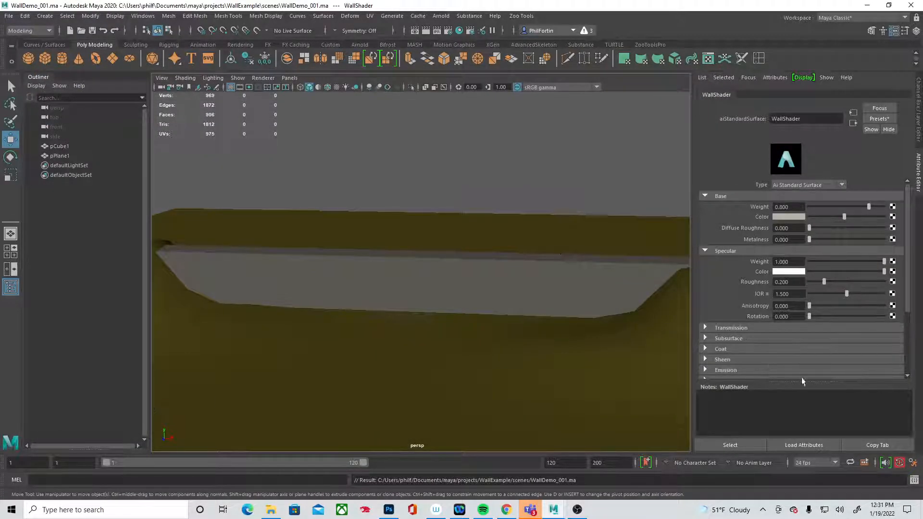
Select the long wall with the Channel Box shown and compare it with the sketch in Photoshop.
click(918, 111)
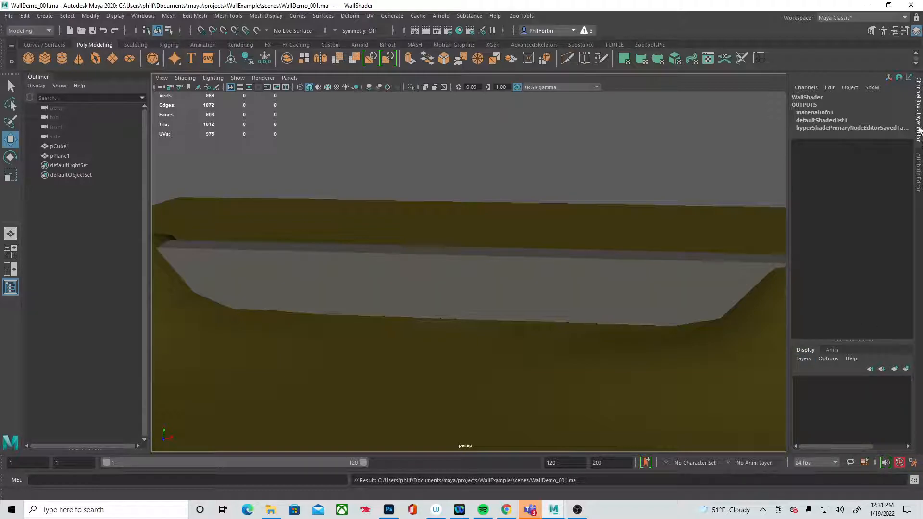
click(501, 283)
alt+drag(527, 295, 377, 288)
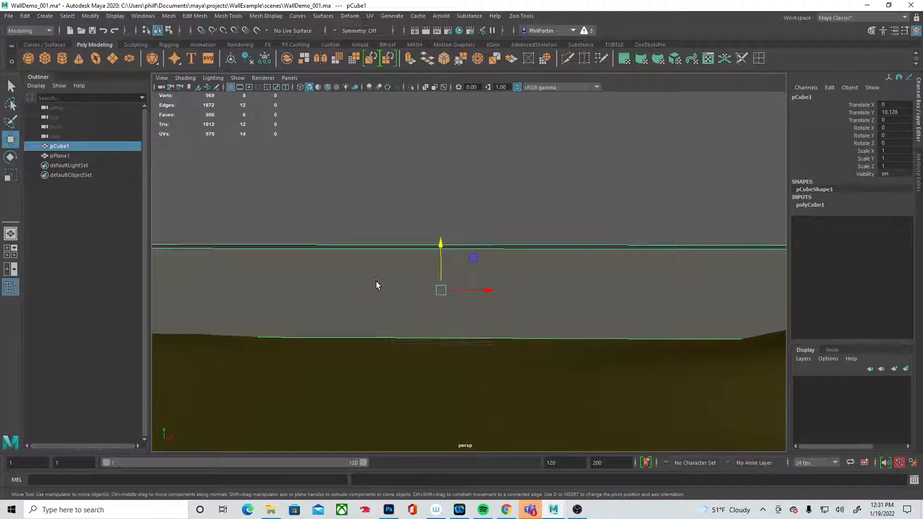
alt+drag(385, 286, 466, 303)
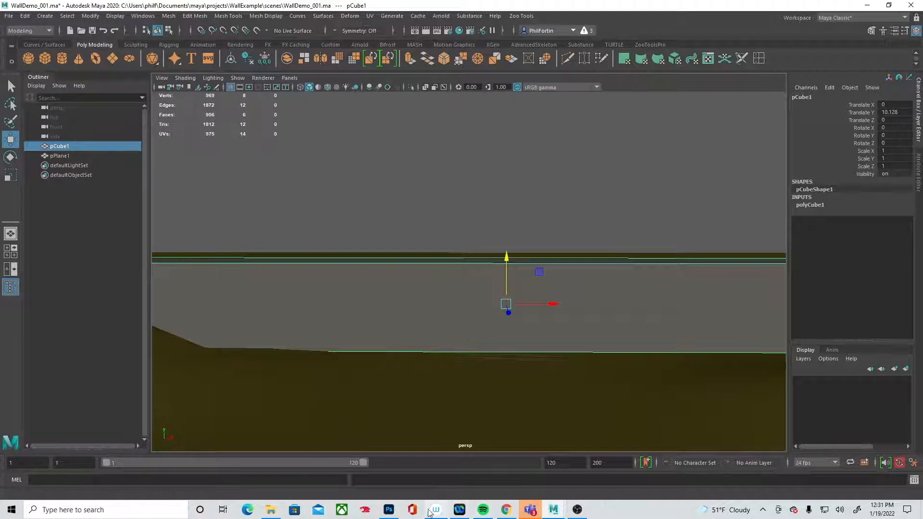
click(389, 510)
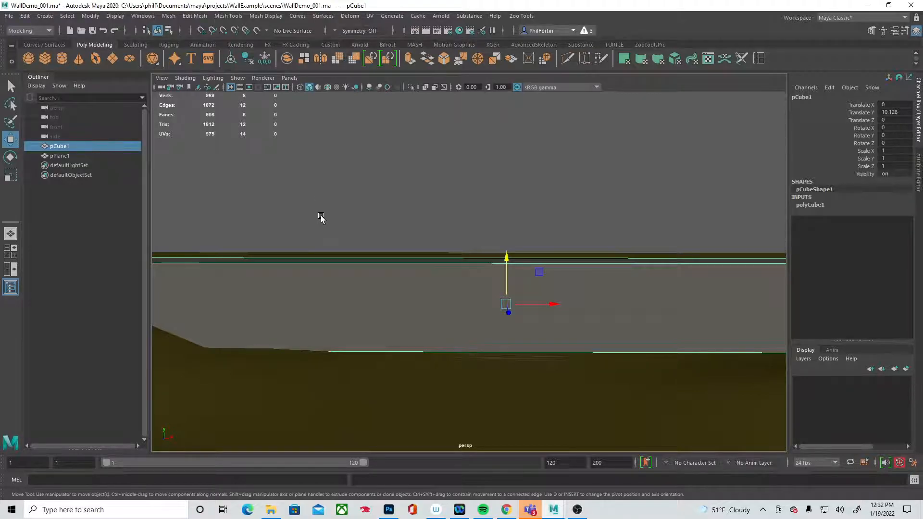
alt+drag(460, 300, 464, 301)
alt+middle_drag(465, 301, 365, 294)
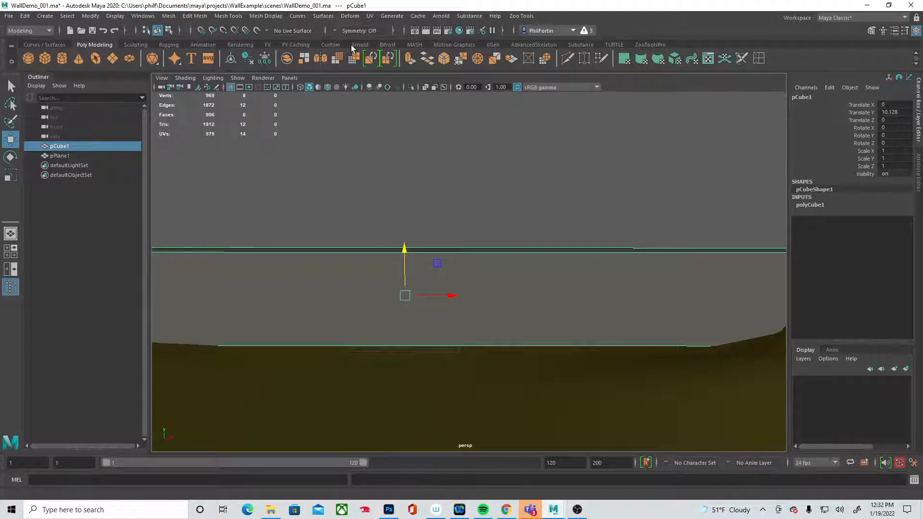
Open the Insert Edge Loop tool settings for the wall and set the number of edge loops to 2.
click(330, 44)
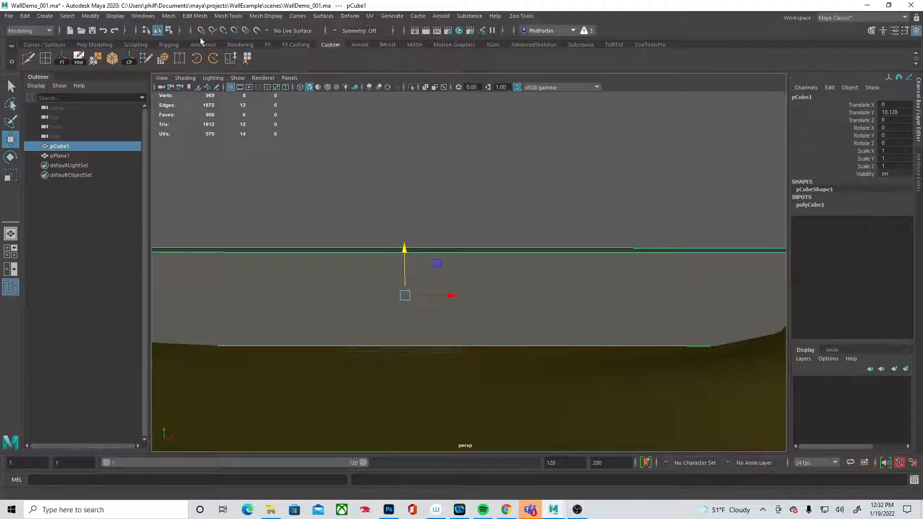
double_click(60, 58)
drag(110, 105, 119, 132)
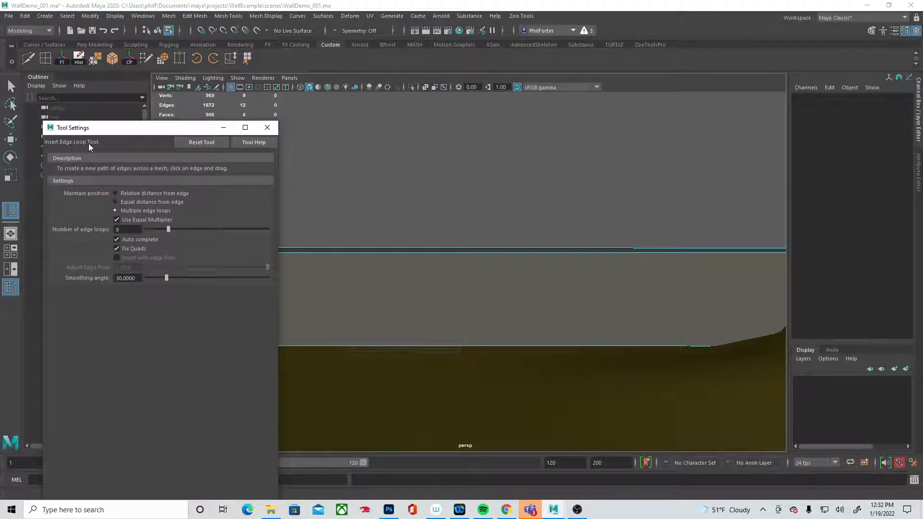
click(171, 16)
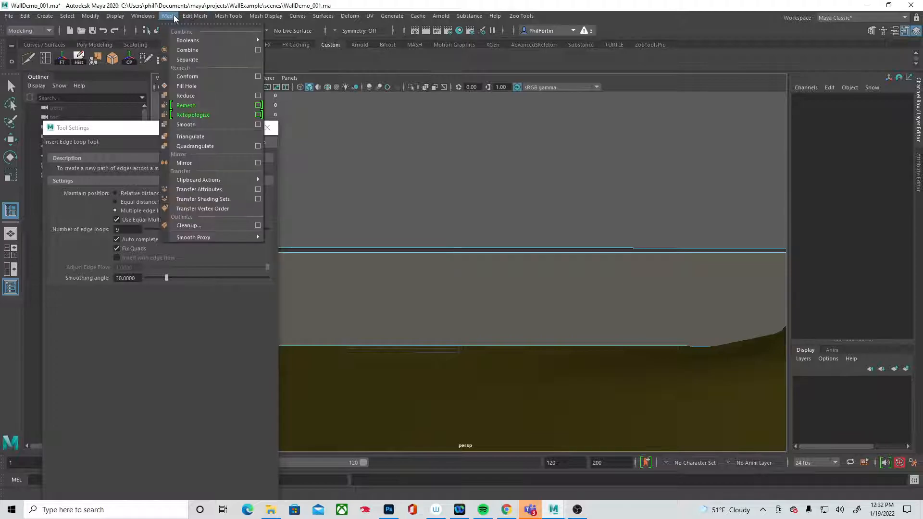
click(174, 18)
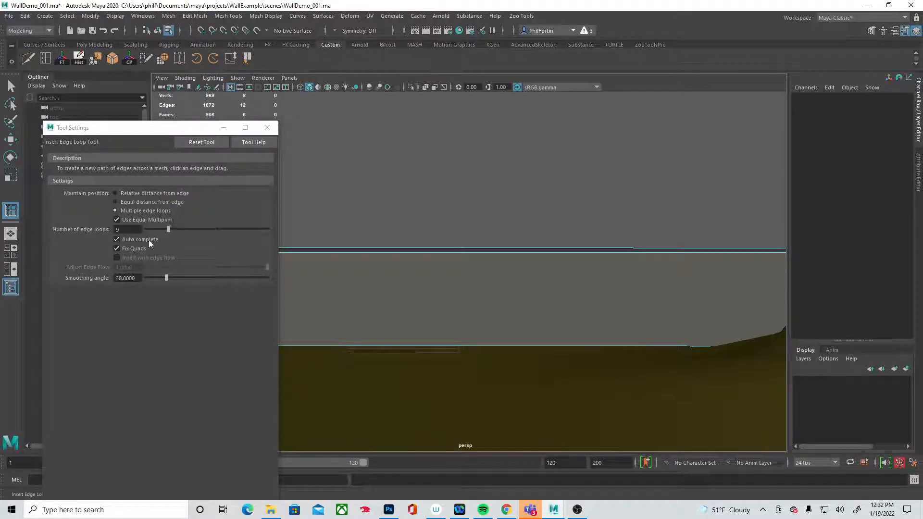
double_click(124, 229)
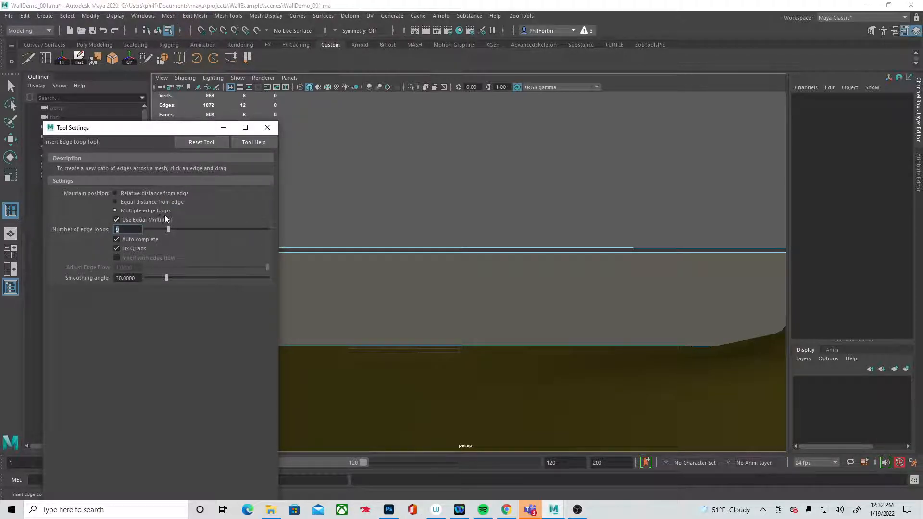
text(2)
drag(189, 131, 142, 156)
Insert two vertical edge loops across the long wall and scale them in close around its centre.
click(396, 255)
key(r)
drag(451, 295, 419, 296)
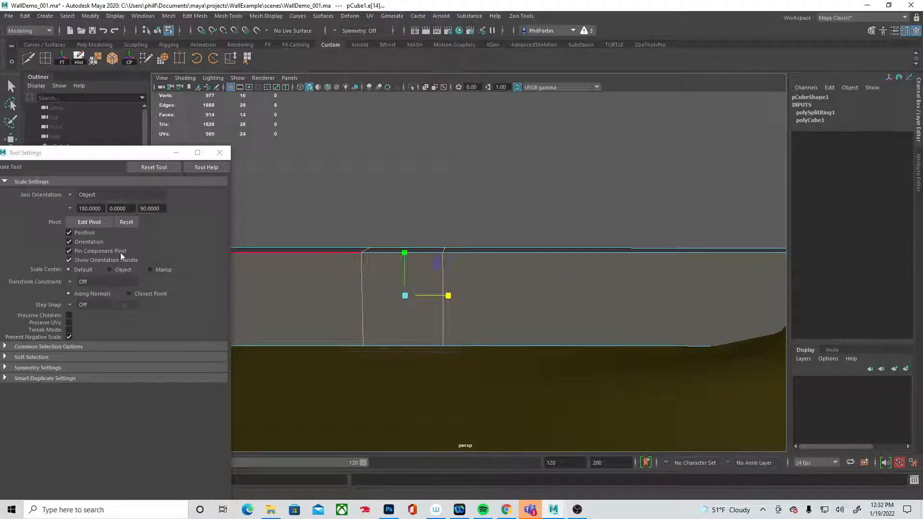
drag(86, 158, 93, 139)
Check the gate sketch in Photoshop, insert two edge loops between the central pair and scale them outward near that pair.
click(45, 59)
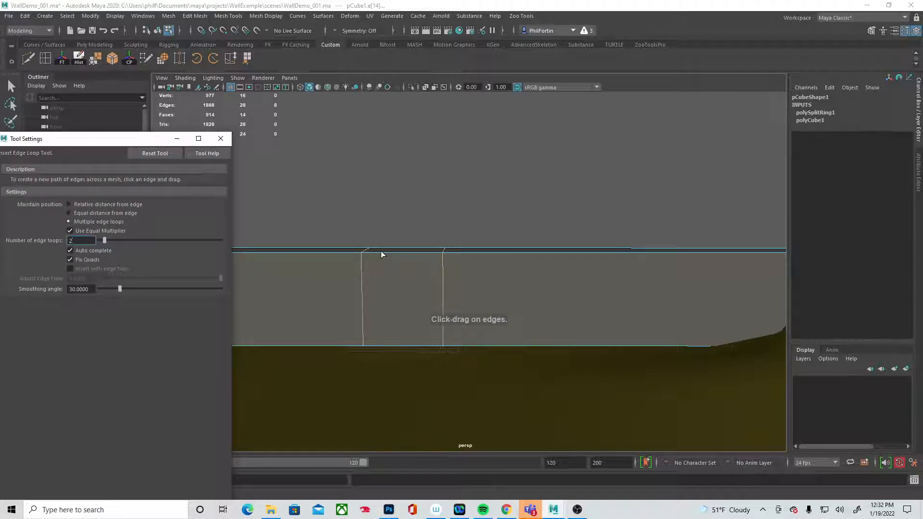
key(alt+Tab)
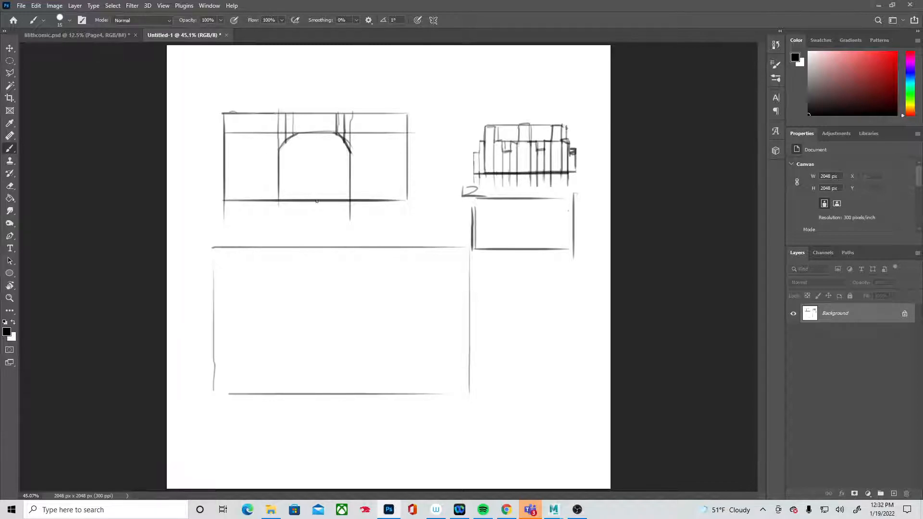
key(alt+Tab)
click(372, 250)
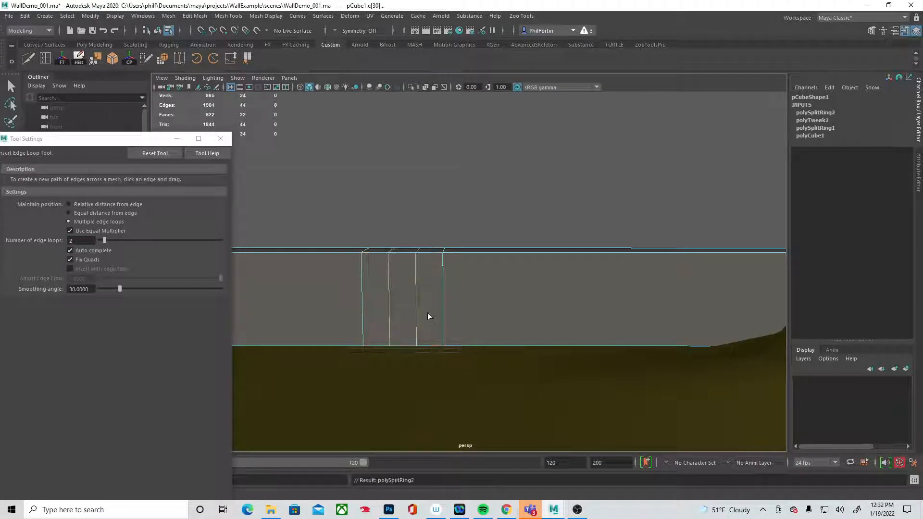
key(r)
drag(449, 295, 500, 299)
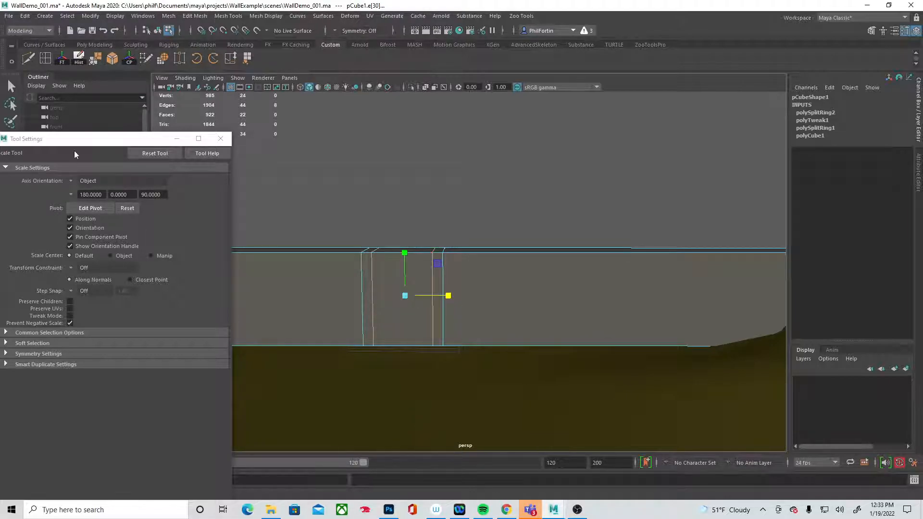
Insert another two edge loops inside the innermost pair and scale them outward to form narrow strips beside the gate opening.
click(45, 59)
click(384, 252)
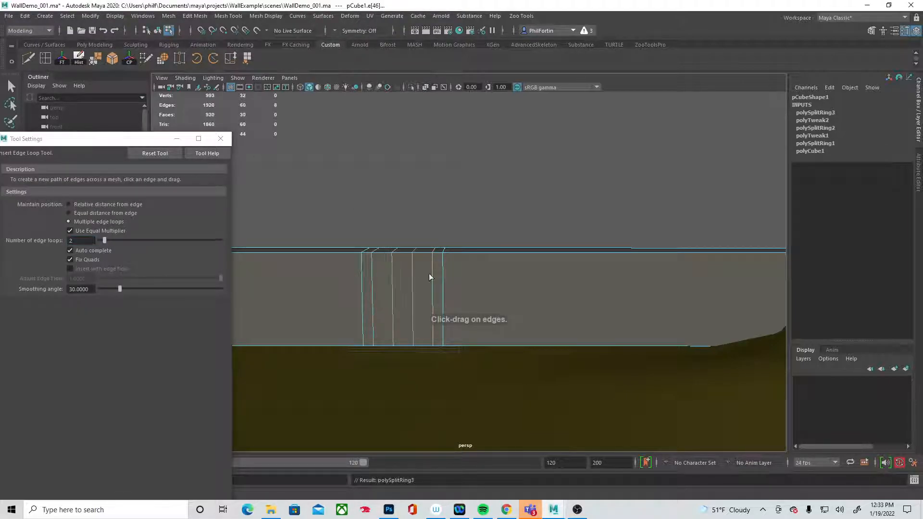
key(r)
drag(448, 297, 505, 301)
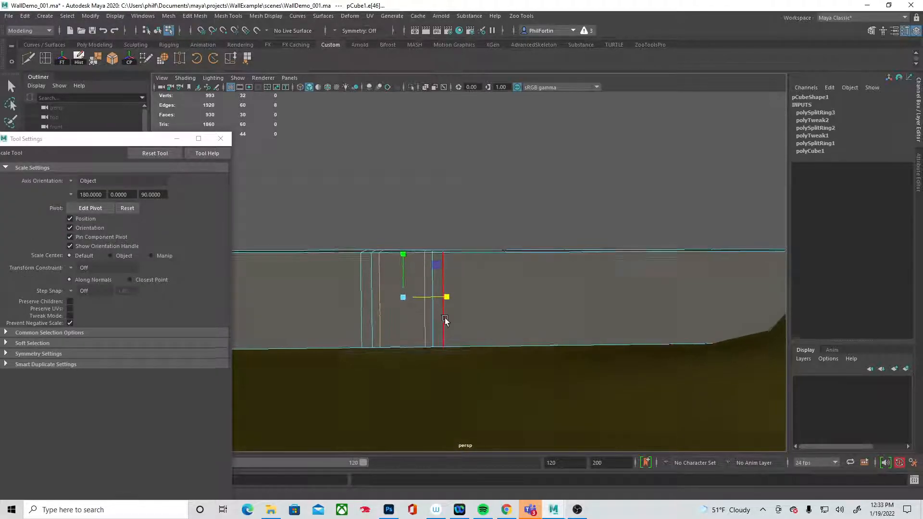
Insert a horizontal edge loop across the upper part of the wall with Multi-Cut.
click(28, 58)
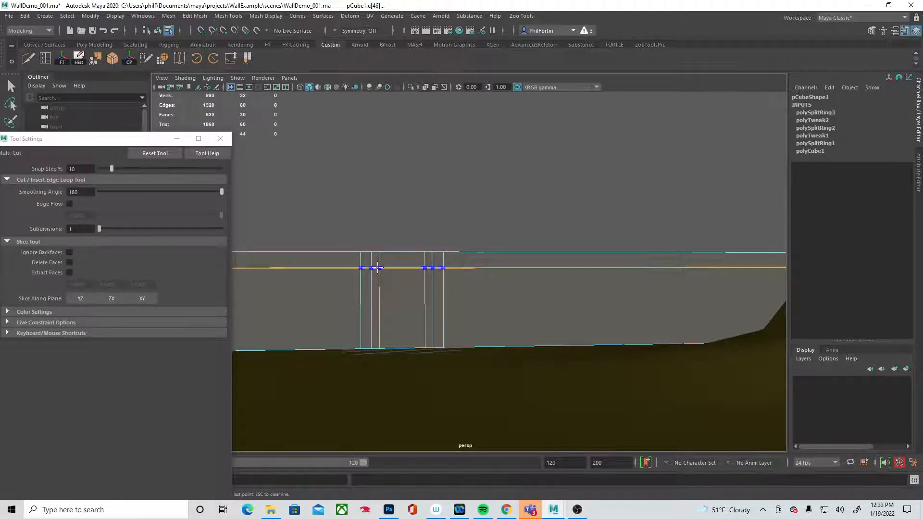
ctrl+click(378, 267)
click(425, 268)
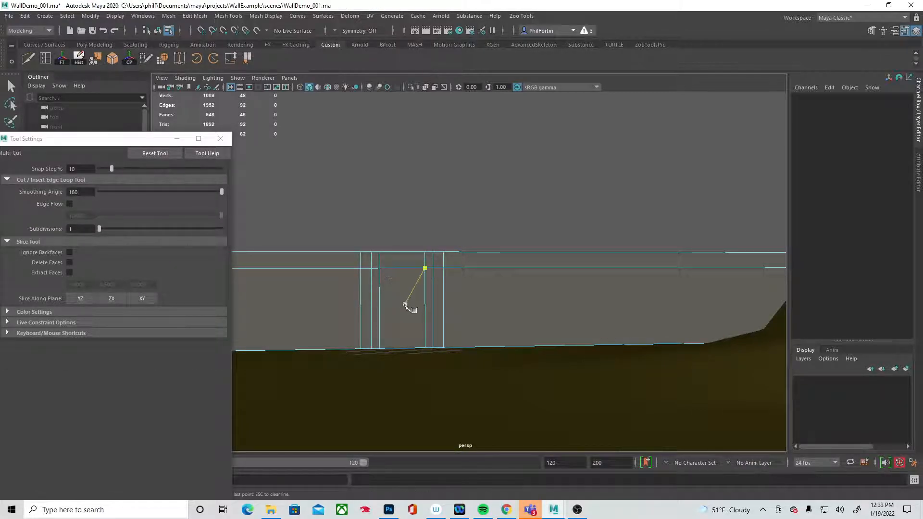
key(q)
In the front view, lower the horizontal loop's vertices on both sides of the central gate span in two stages to shape an arch.
right_drag(374, 244, 381, 300)
key(space)
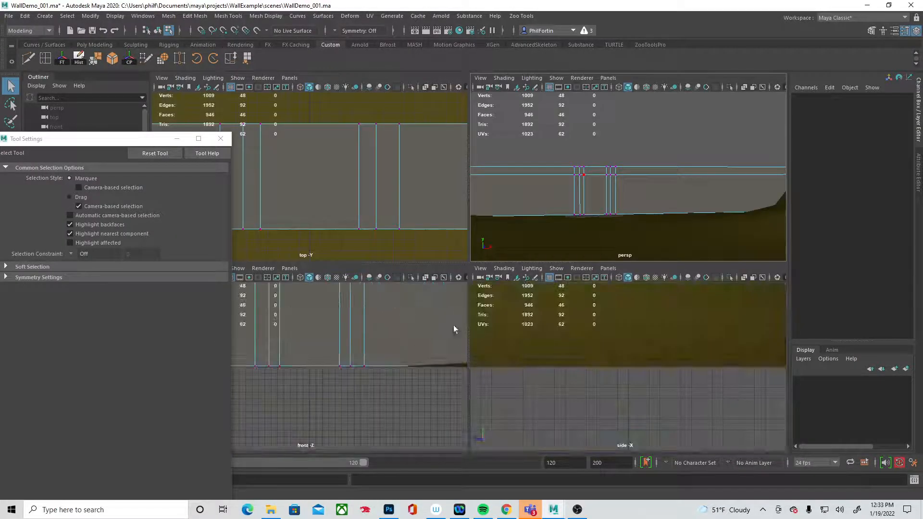
key(space)
alt+middle_drag(390, 227, 366, 361)
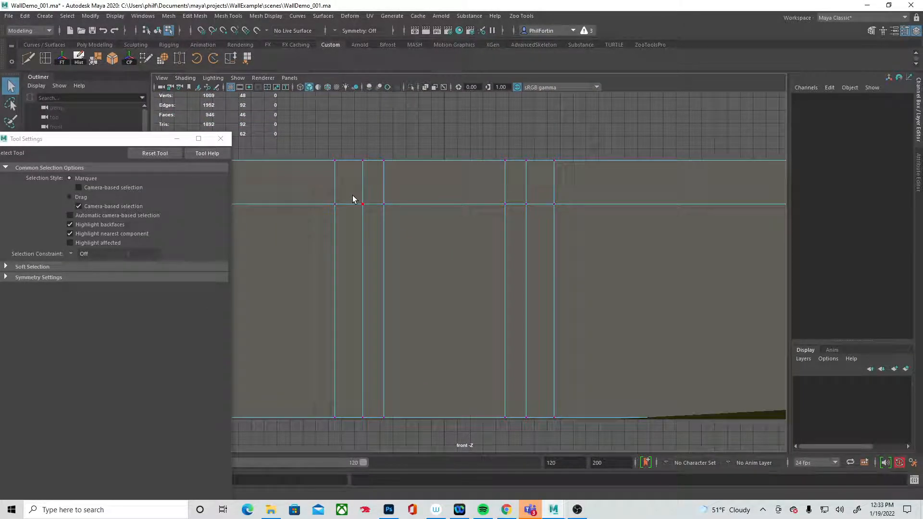
drag(311, 192, 604, 217)
drag(394, 204, 535, 233)
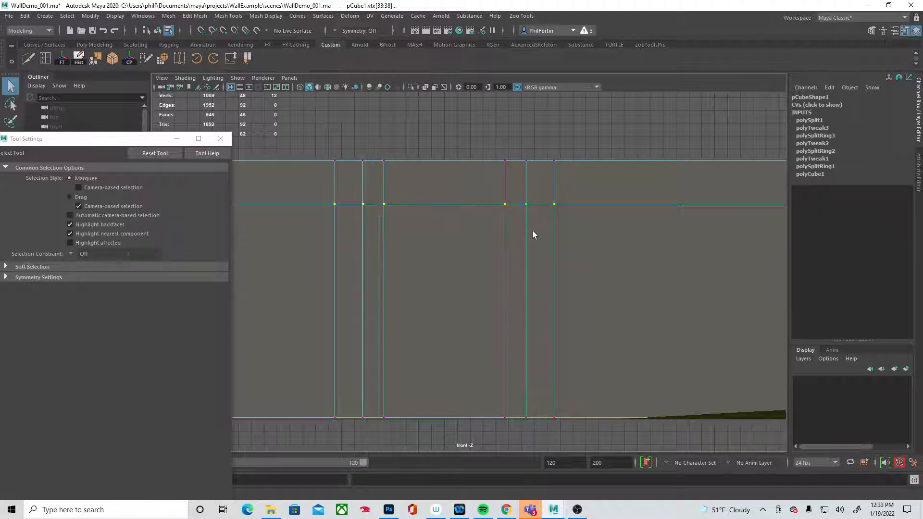
key(w)
drag(443, 154, 443, 161)
key(ctrl+z)
ctrl+drag(372, 183, 523, 236)
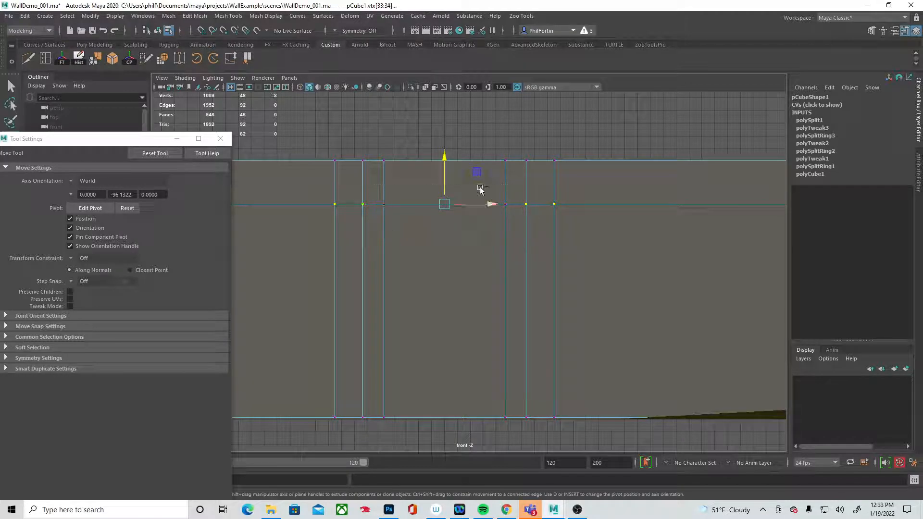
drag(444, 156, 448, 169)
drag(449, 171, 459, 222)
Scale the outermost vertex columns on both sides of the gate, from wall top to ground, slightly closer together.
key(r)
drag(488, 268, 483, 269)
key(ctrl+z)
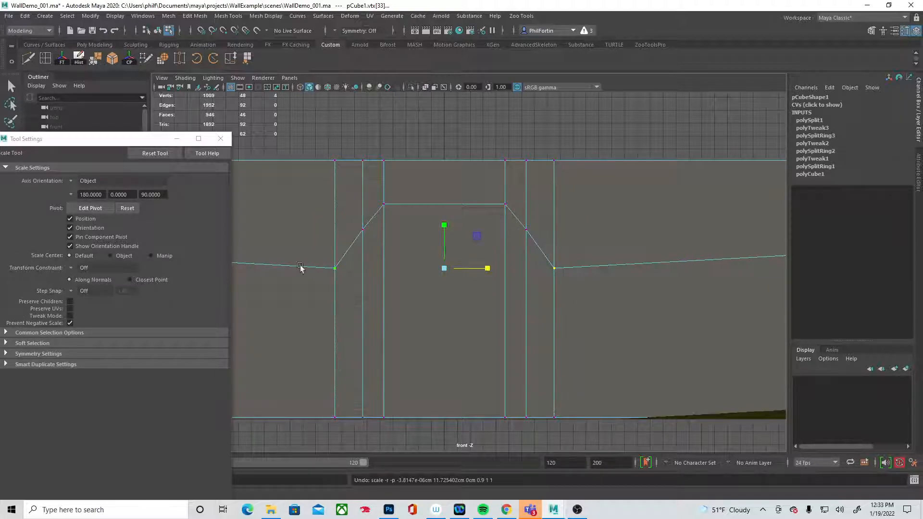
ctrl+shift+drag(324, 250, 354, 446)
ctrl+shift+drag(541, 252, 608, 460)
drag(488, 342, 487, 346)
key(ctrl+z)
ctrl+shift+drag(543, 123, 614, 412)
ctrl+shift+drag(295, 126, 343, 469)
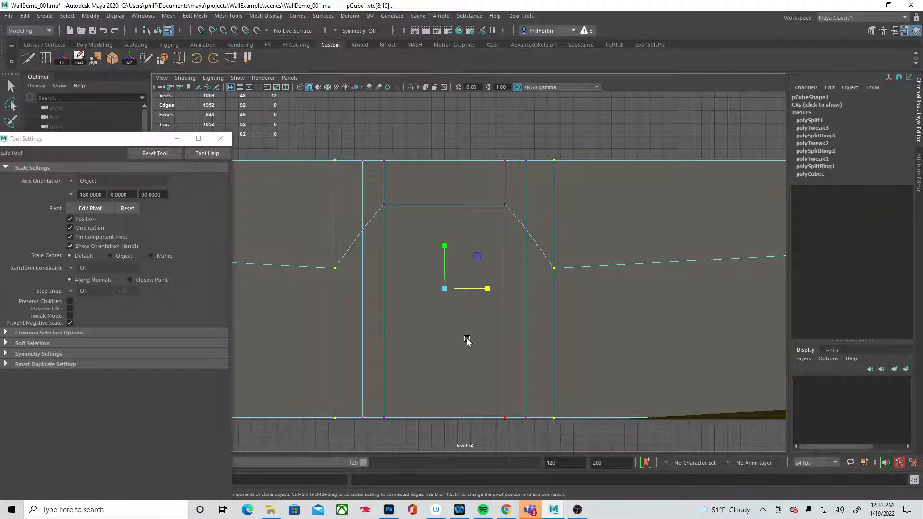
drag(483, 289, 486, 291)
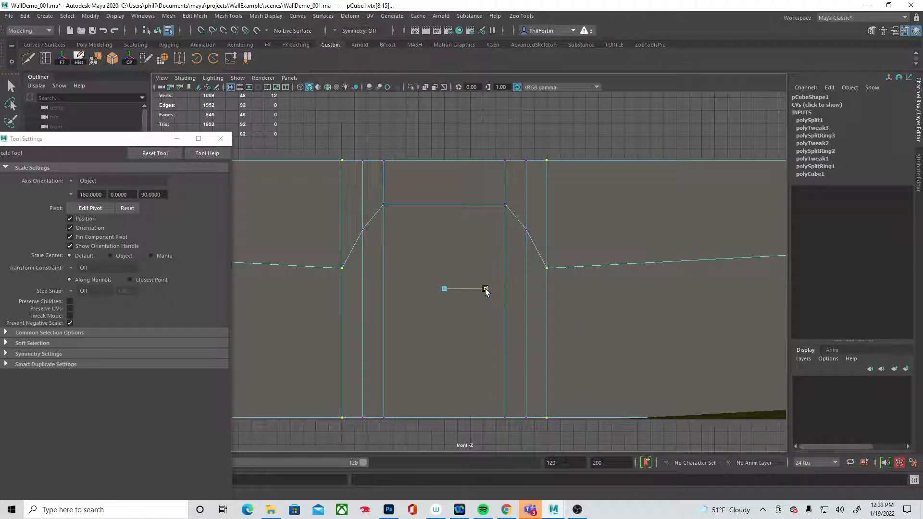
In wireframe display, lower the horizontal loop's vertices at both wall ends level with the lower corners of the arch.
alt+right_drag(691, 288, 367, 299)
alt+middle_drag(700, 301, 439, 316)
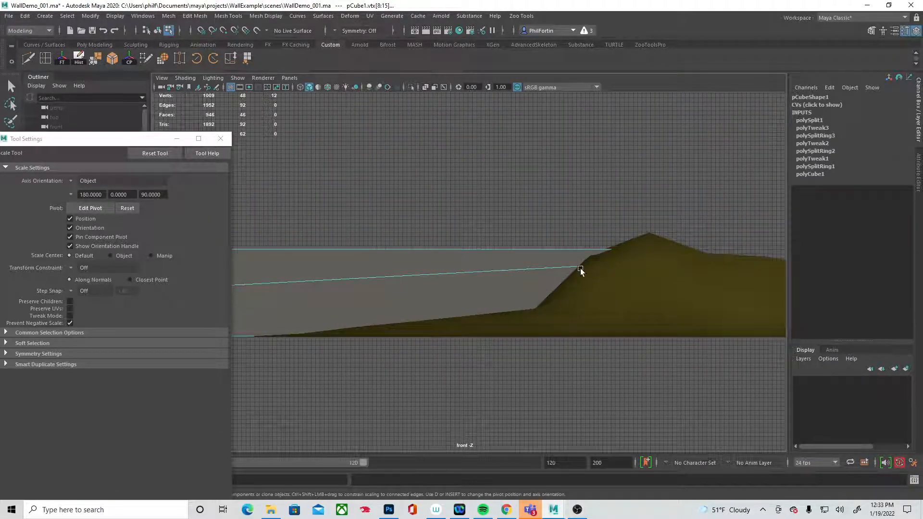
key(4)
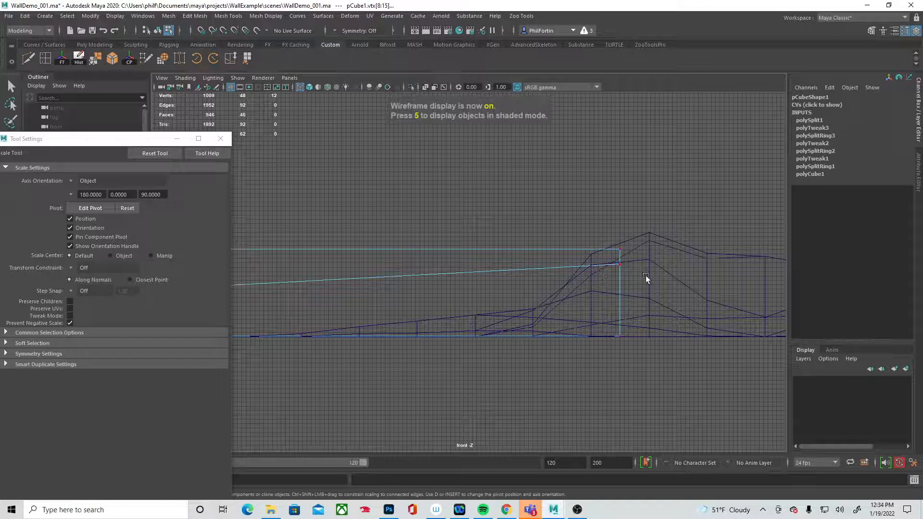
drag(600, 263, 596, 253)
alt+middle_drag(458, 293, 909, 287)
alt+middle_drag(325, 289, 547, 289)
drag(410, 291, 431, 261)
alt+middle_drag(603, 295, 166, 249)
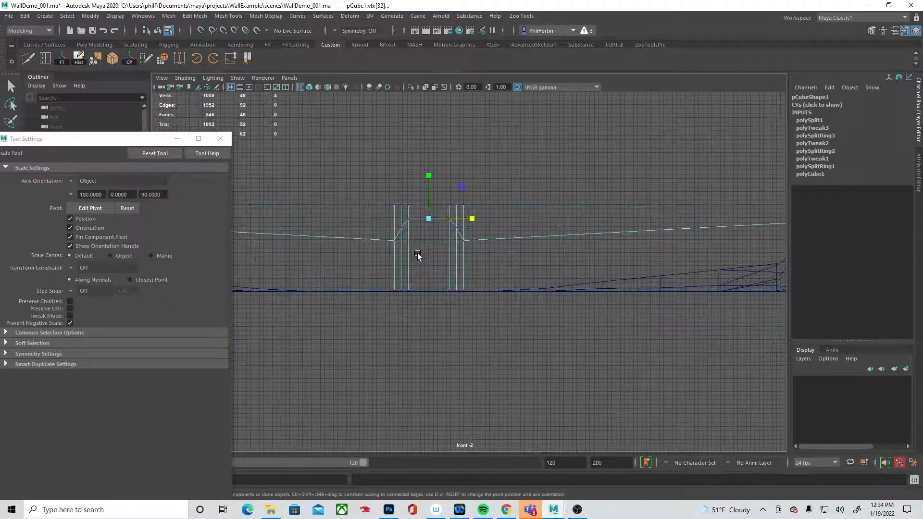
key(w)
drag(429, 175, 430, 193)
scroll(446, 282, up, 6)
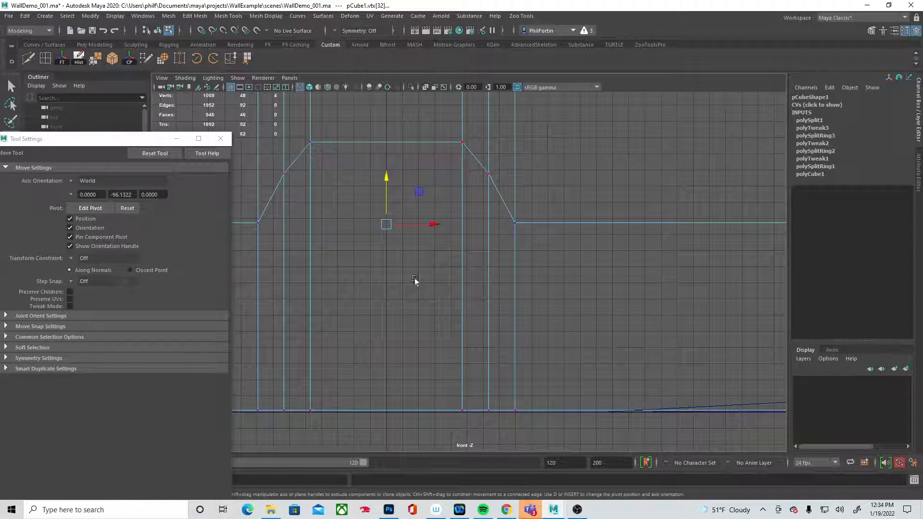
Try to select the faces of the arched gate opening through the wall in the shaded front view.
right_drag(342, 248, 344, 270)
click(344, 270)
key(5)
alt+middle_drag(406, 257, 497, 283)
click(367, 291)
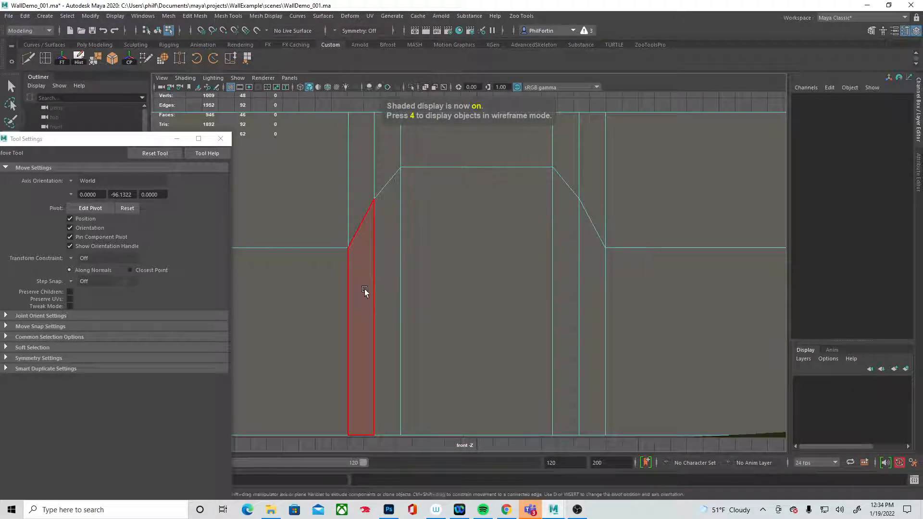
click(365, 290)
shift+click(387, 269)
shift+click(437, 246)
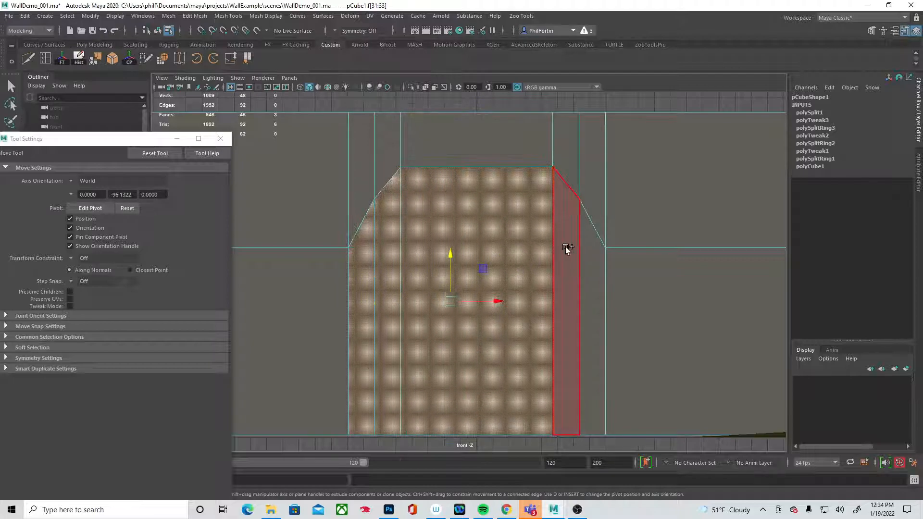
shift+click(565, 247)
shift+click(589, 261)
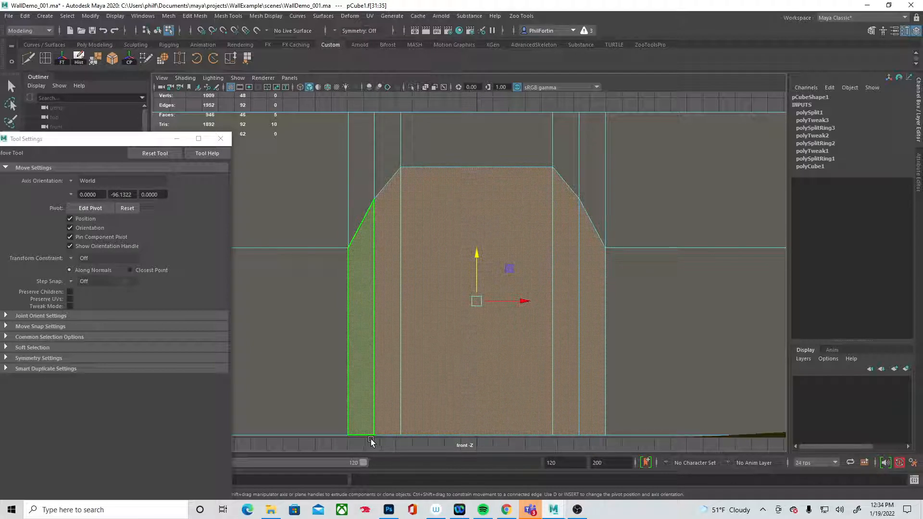
drag(372, 442, 599, 364)
key(space)
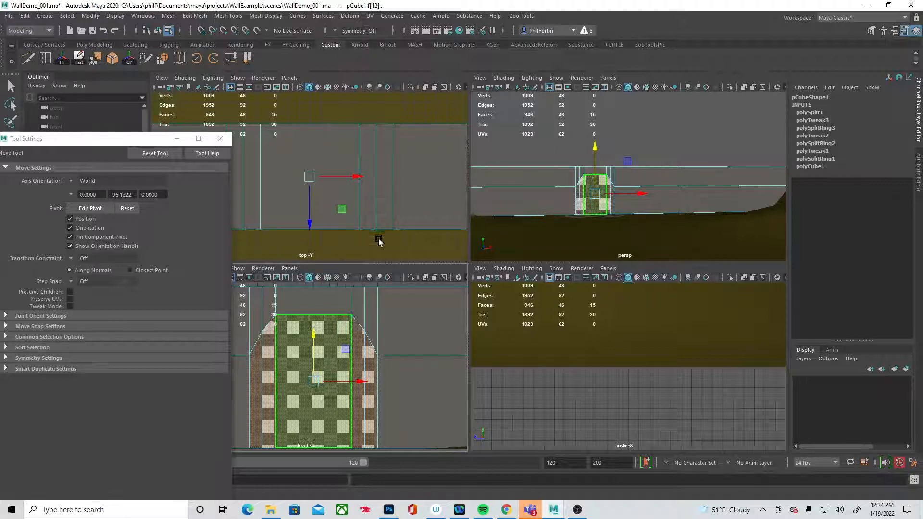
key(space)
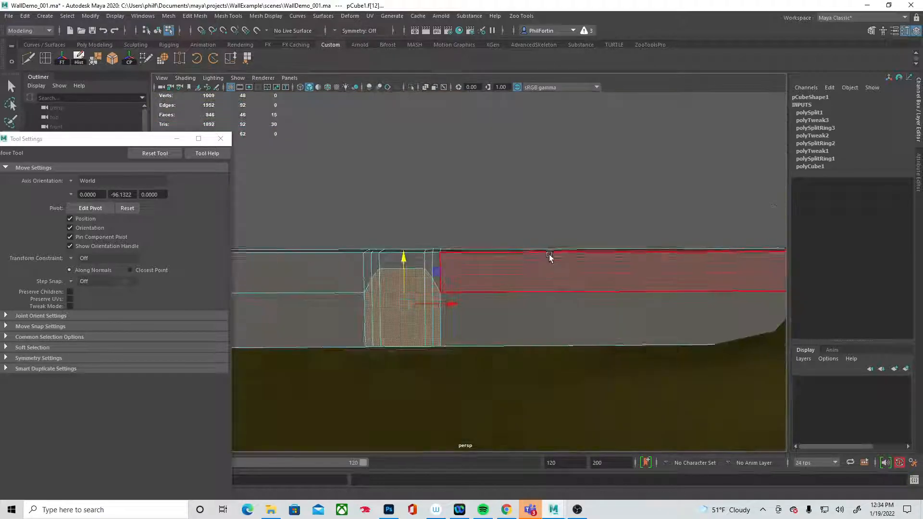
Return the wall to object mode and isolate it in the perspective view.
right_drag(512, 244, 535, 243)
right_drag(499, 245, 503, 261)
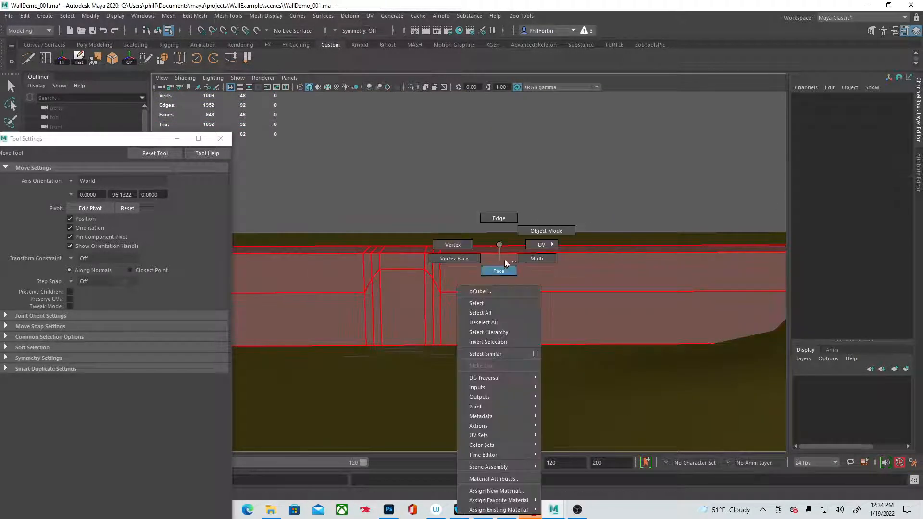
right_drag(540, 233, 541, 233)
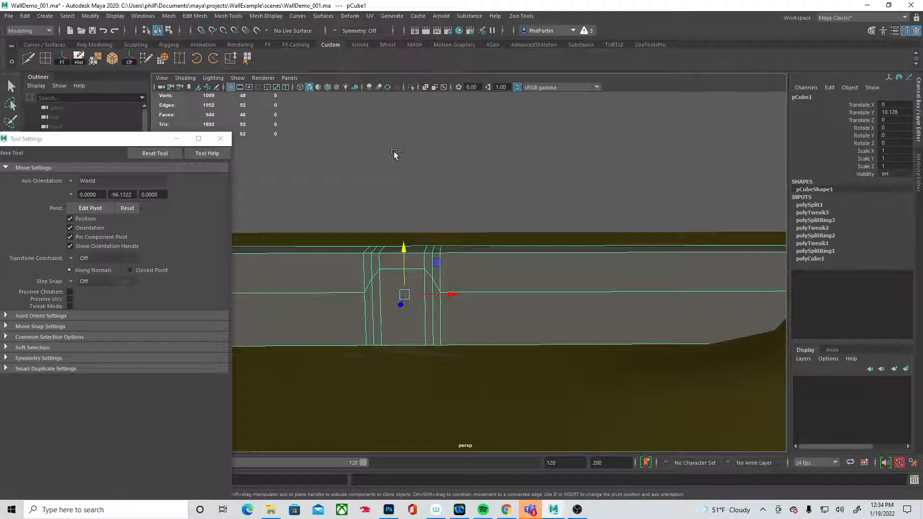
key(ctrl+1)
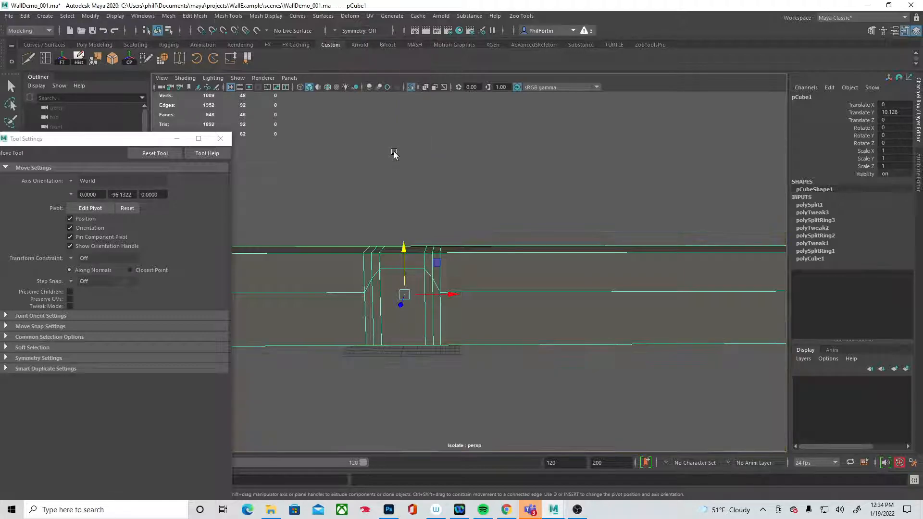
Select the five underside faces beneath the gate opening and delete them.
alt+drag(394, 153, 492, 325)
right_drag(438, 262, 461, 288)
click(461, 287)
shift+click(461, 304)
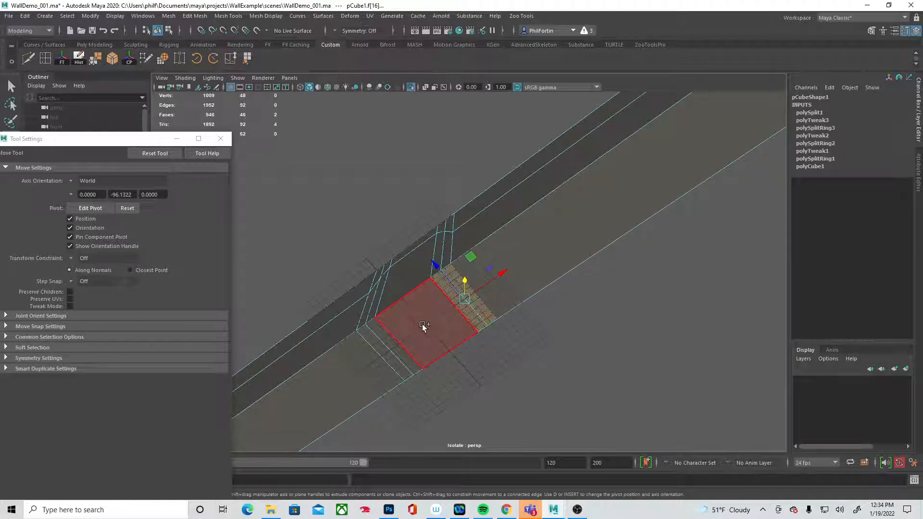
shift+click(423, 328)
shift+click(394, 348)
shift+click(384, 353)
key(Delete)
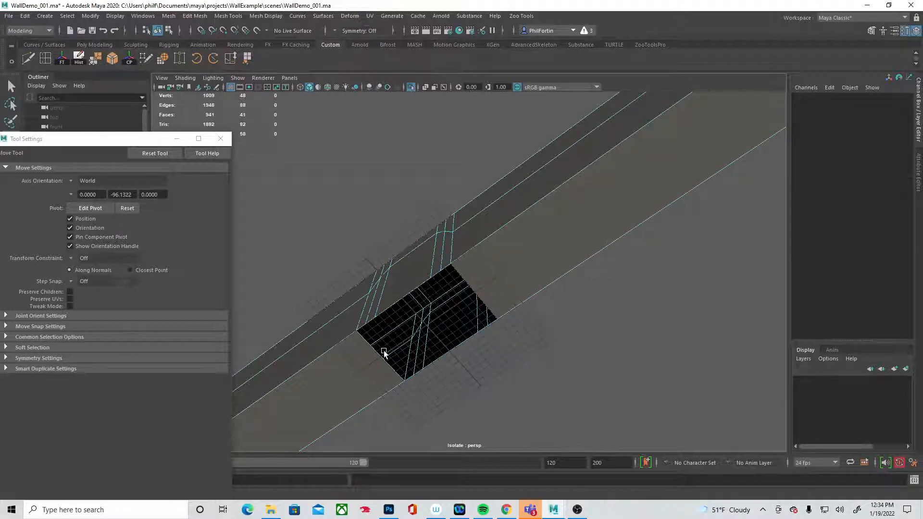
Extrude the gate's front and back faces inward with local Z about -0.792, scaled to about 0.918 by 0.911 and lowered about 0.221.
alt+drag(462, 337, 489, 311)
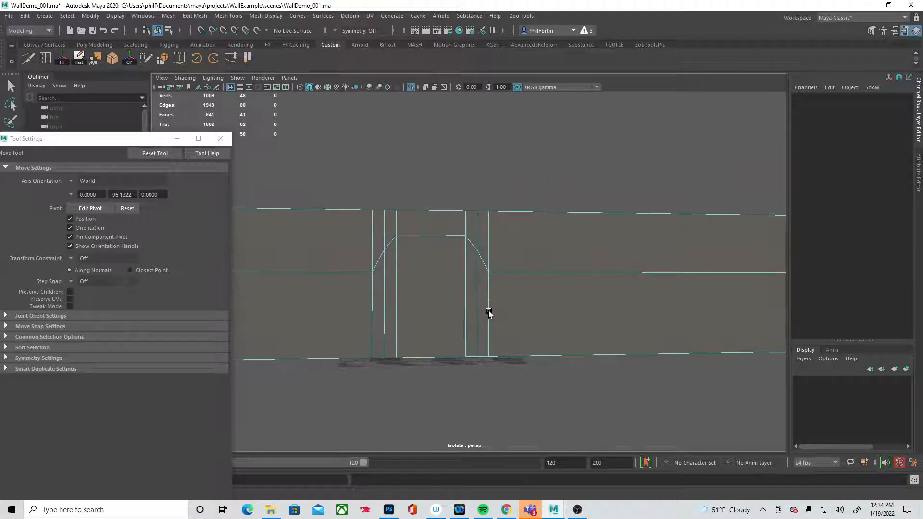
drag(378, 307, 528, 274)
ctrl+click(528, 276)
alt+drag(636, 295, 633, 370)
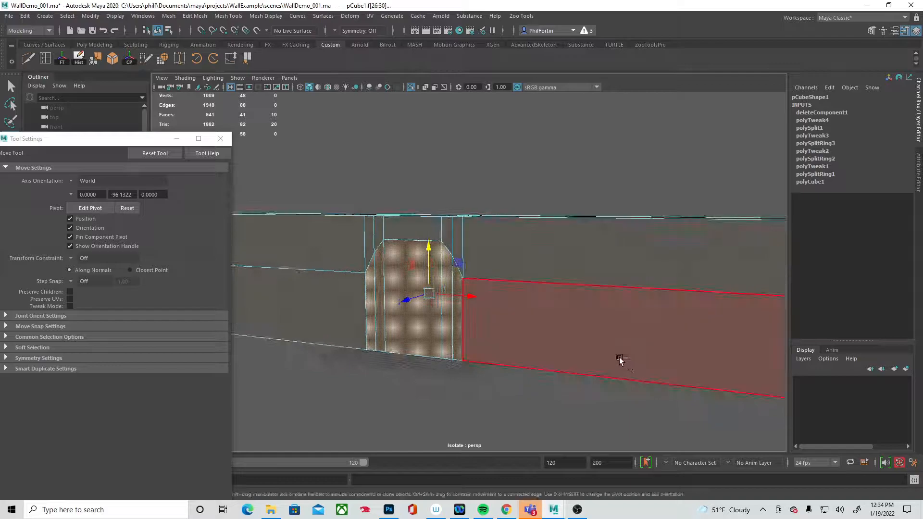
key(ctrl+e)
alt+drag(517, 313, 428, 353)
drag(372, 323, 478, 261)
drag(391, 328, 415, 344)
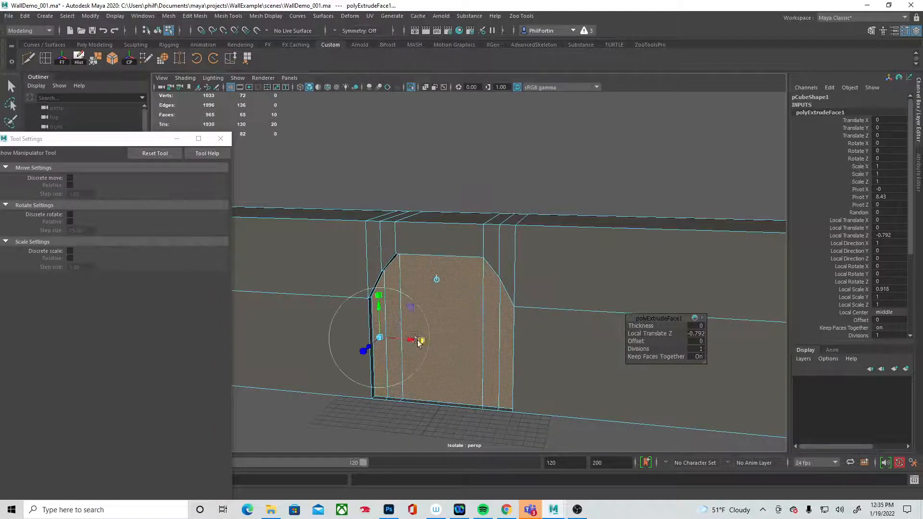
drag(379, 300, 393, 314)
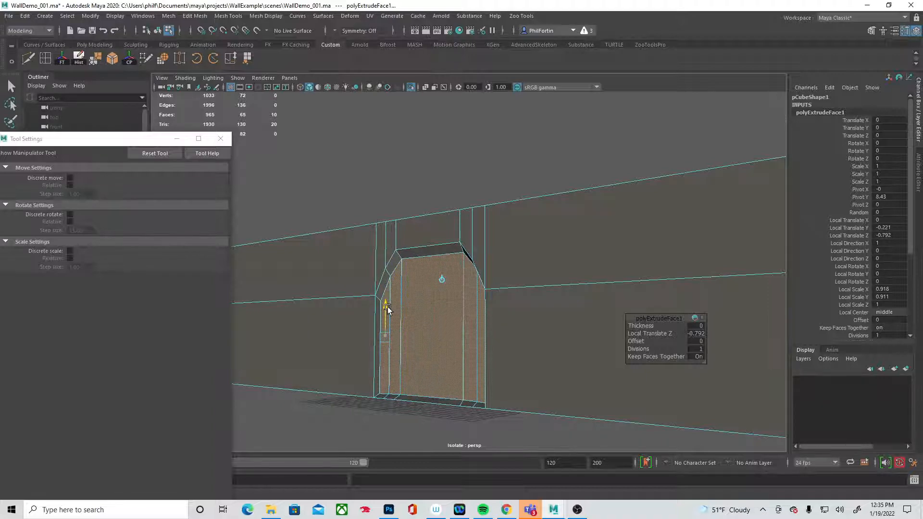
Extrude the gate faces again with local Z about -0.403, scaled to about 0.823 in X and 0.974 in Y.
alt+drag(408, 335, 377, 329)
key(ctrl+e)
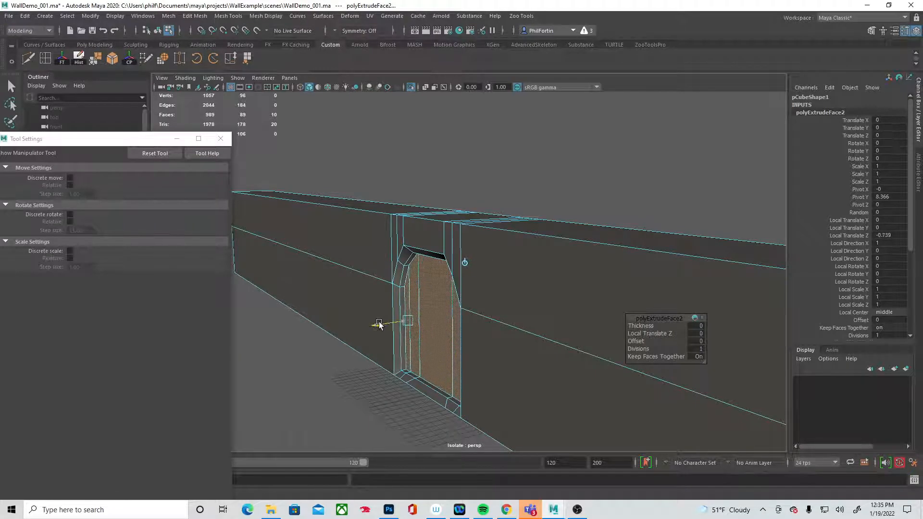
alt+drag(378, 326, 415, 338)
drag(383, 295, 385, 295)
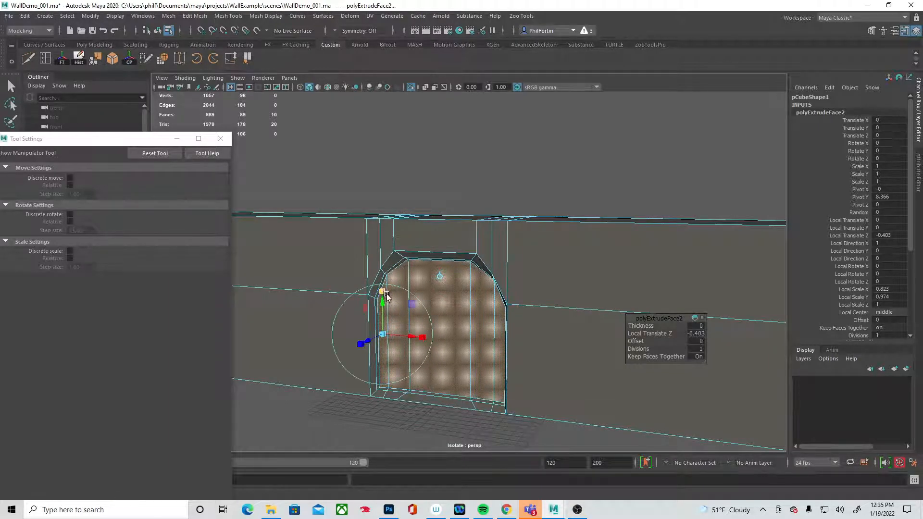
Extrude the gate faces a third time, recessing them with local Z about -1.572.
key(ctrl+e)
mouse_move(418, 333)
alt+mouse_down()
mouse_move(374, 332)
mouse_move(380, 326)
mouse_move(396, 340)
mouse_move(387, 323)
mouse_move(412, 322)
alt+mouse_up()
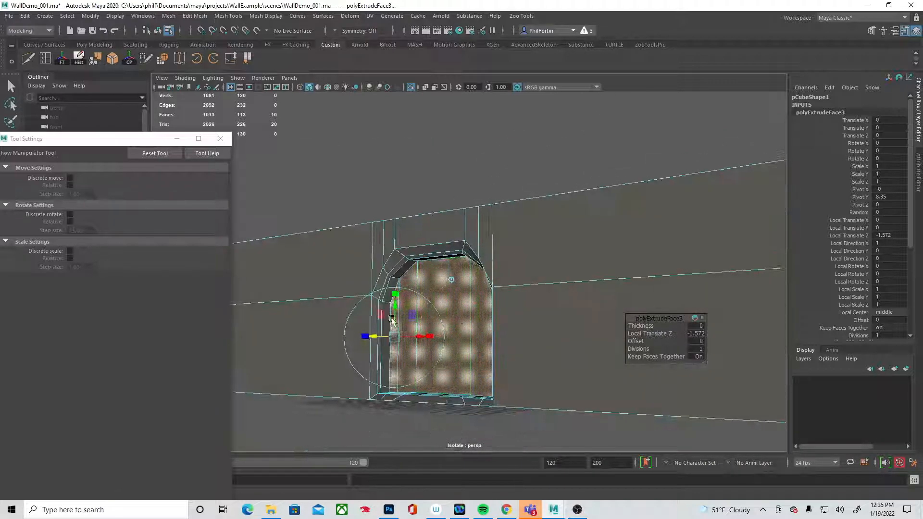
alt+right_drag(412, 321, 474, 306)
alt+middle_drag(473, 306, 510, 325)
key(q)
alt+drag(433, 316, 497, 303)
Insert an edge loop around the sloped outer band of the gate frame with Multi-Cut.
click(366, 232)
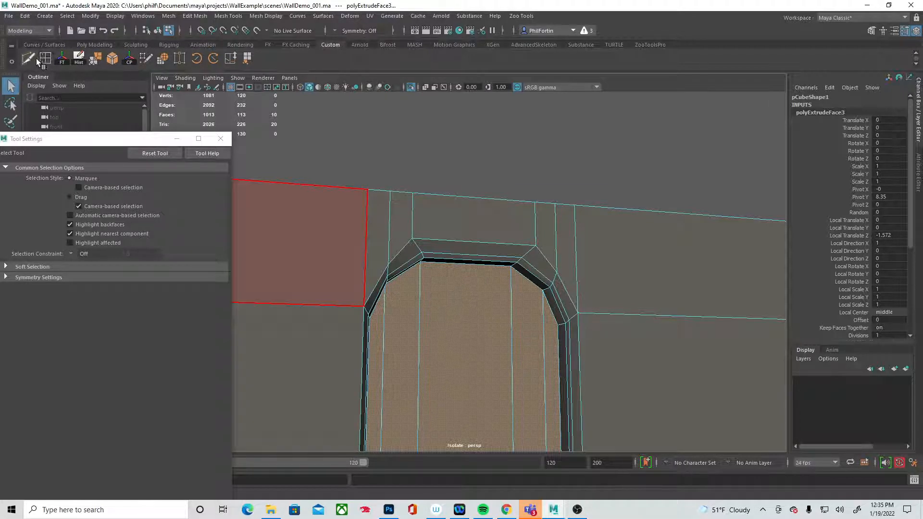
click(185, 57)
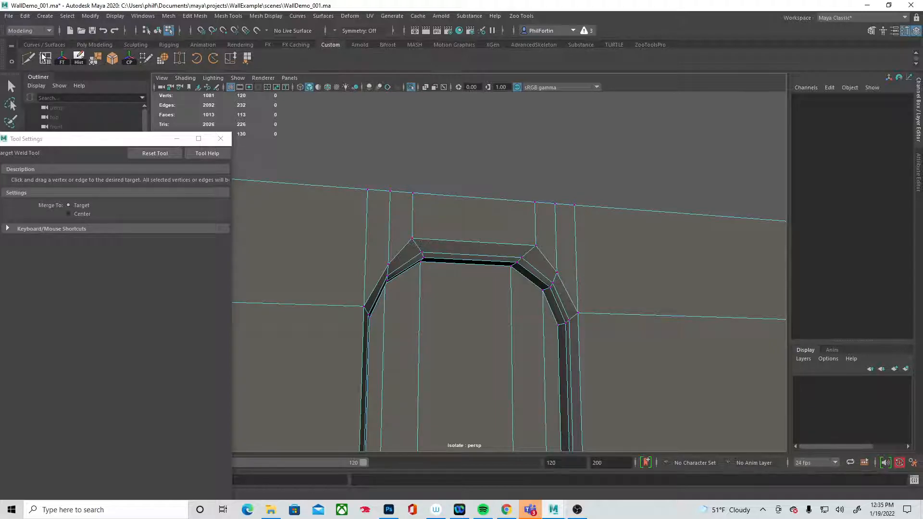
click(22, 59)
ctrl+click(418, 246)
click(512, 266)
alt+drag(480, 278, 428, 277)
key(q)
Select the new edge loop around the gate frame, adjust its position and scale it slightly wider.
right_drag(417, 262, 419, 218)
double_click(424, 260)
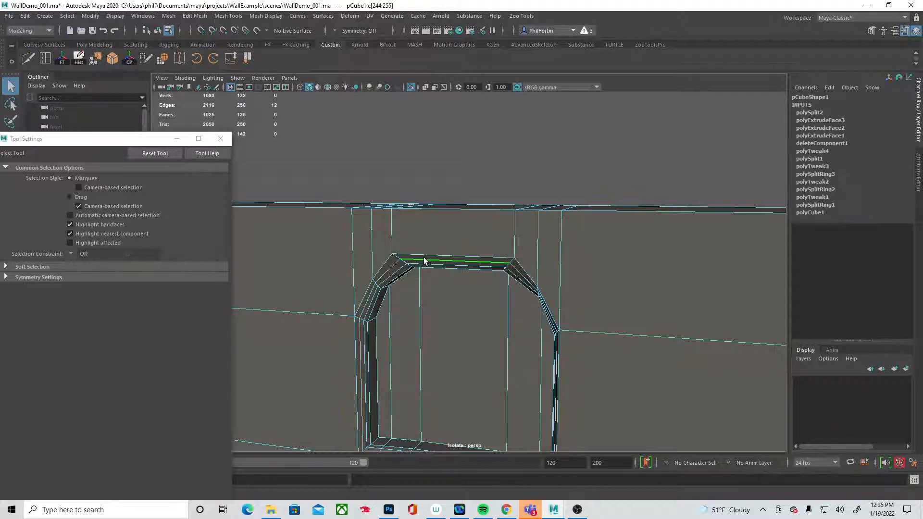
key(w)
drag(437, 379, 437, 379)
key(r)
drag(492, 371, 497, 373)
alt+drag(392, 308, 454, 332)
alt+drag(478, 262, 477, 251)
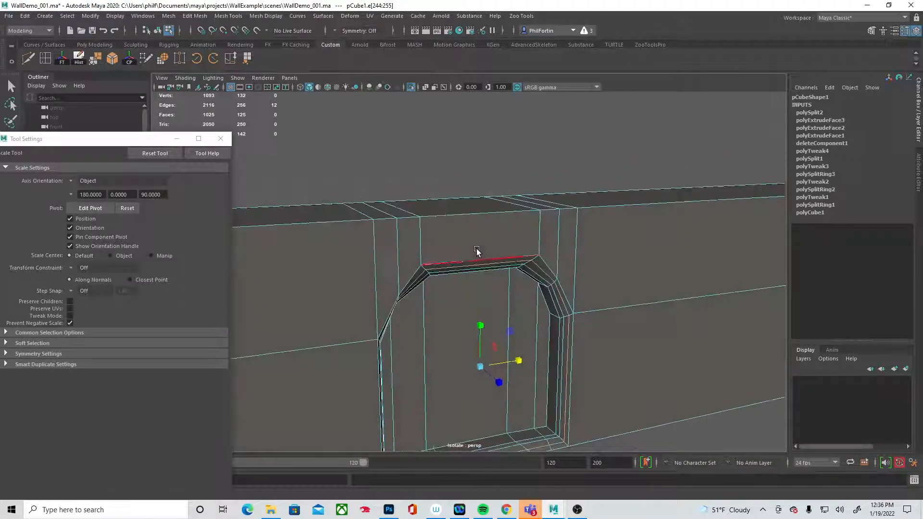
Raise the two outermost vertices at the arch's shoulders slightly in the front view to round the outline.
alt+drag(390, 308, 371, 284)
right_drag(379, 277, 373, 274)
click(378, 276)
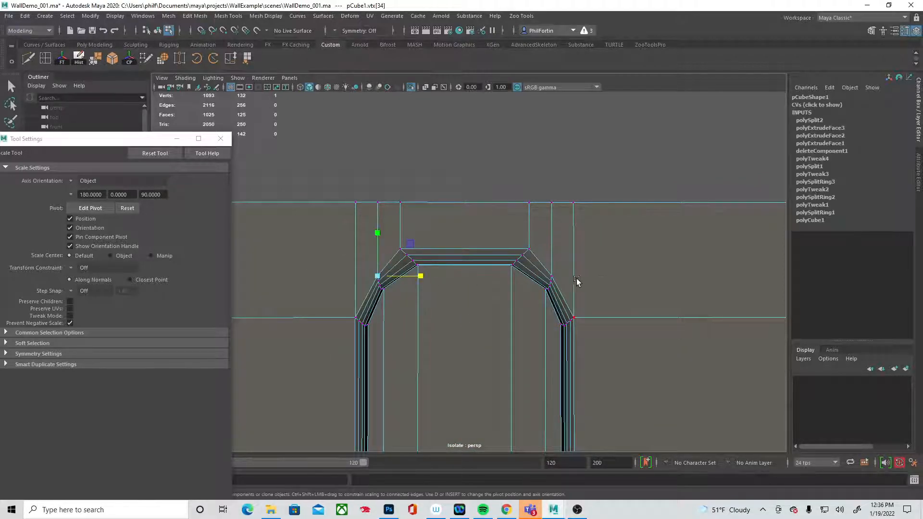
shift+click(551, 279)
key(space)
key(space)
key(w)
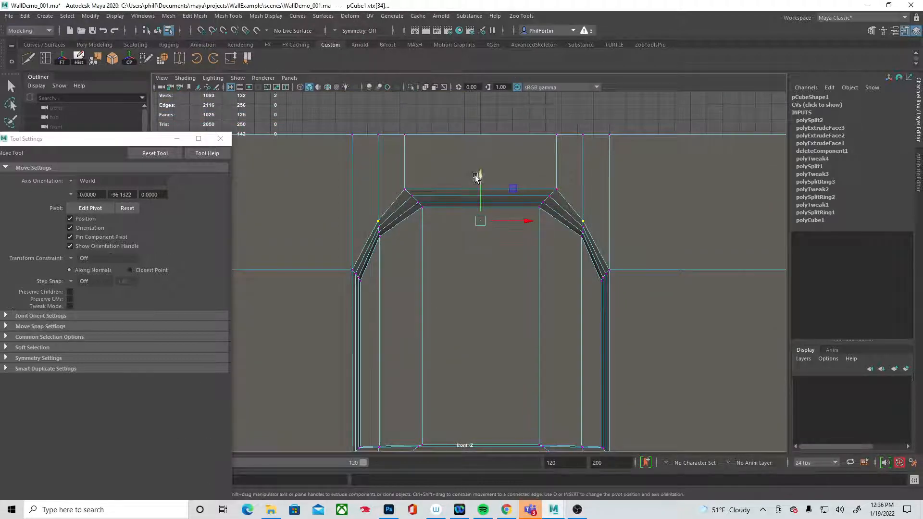
drag(482, 174, 484, 162)
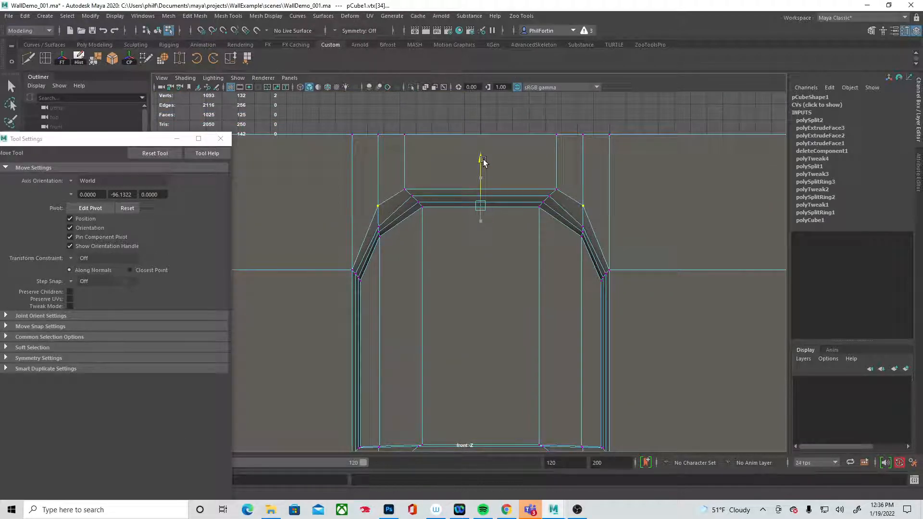
Select the horizontal wall edges on both sides of the arch and move them slightly upward.
click(352, 272)
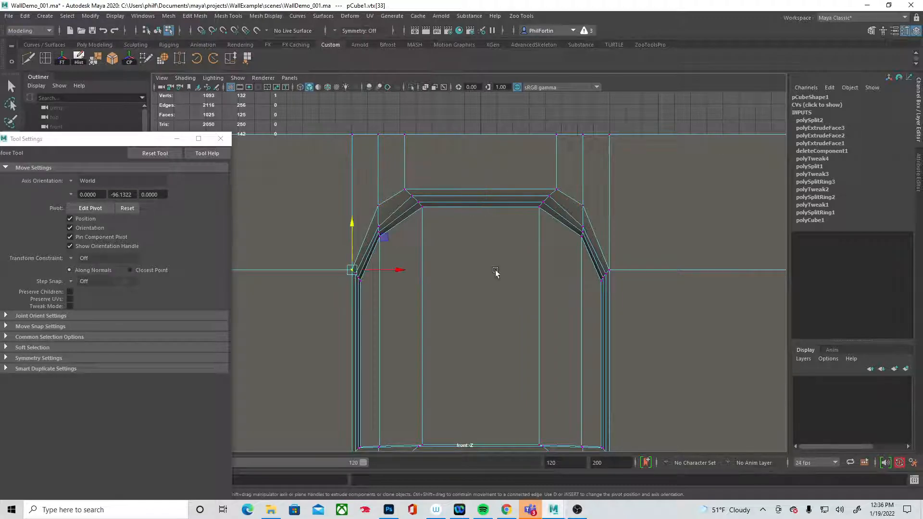
right_drag(626, 244, 626, 218)
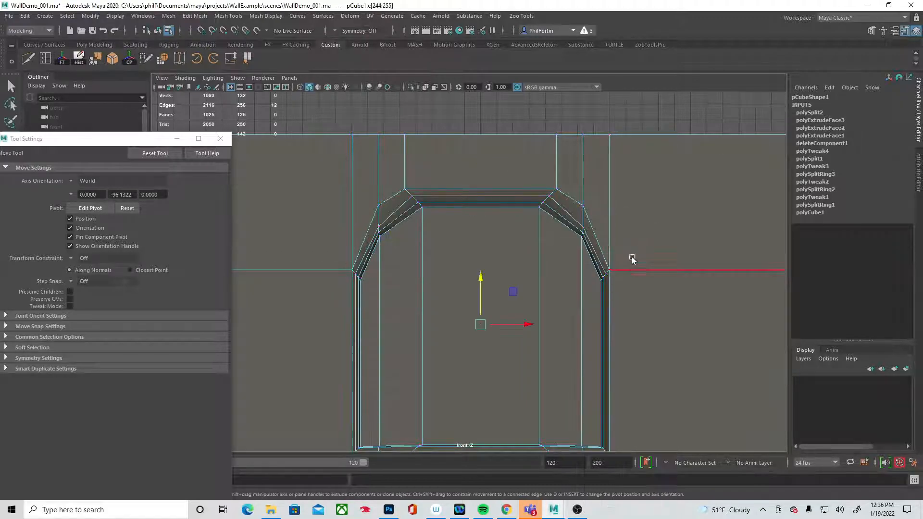
click(285, 269)
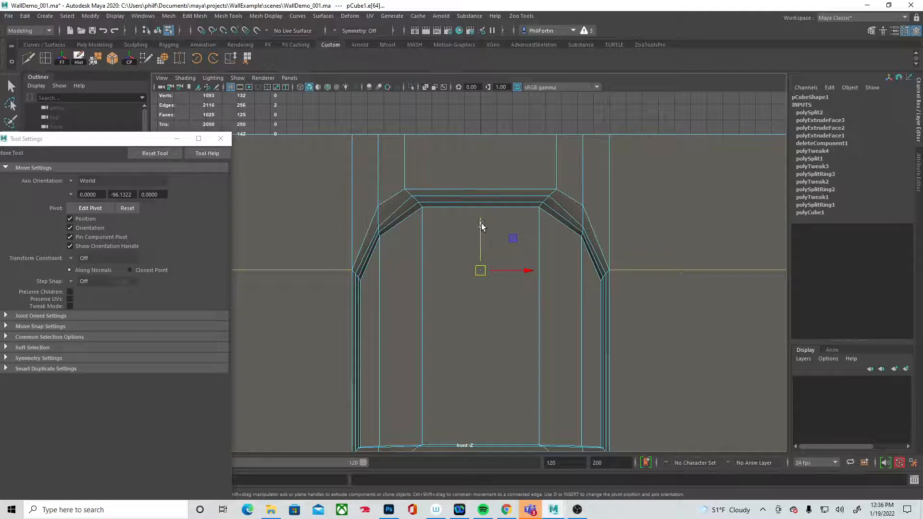
drag(482, 222, 484, 213)
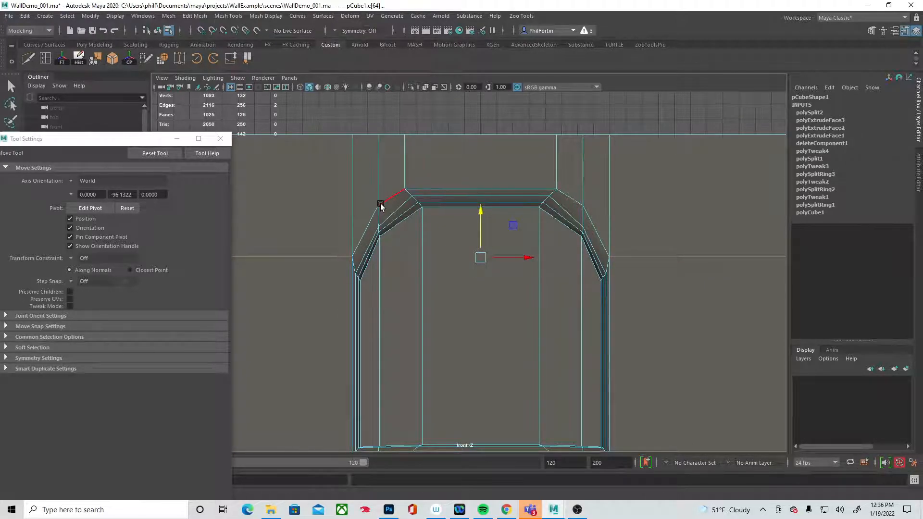
Raise the outer top edge of the arch and the edge just below it slightly.
click(429, 189)
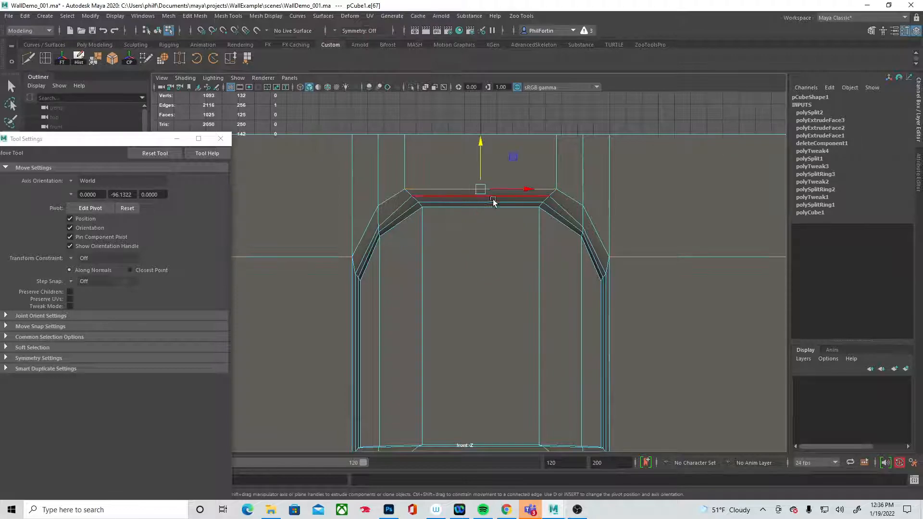
key(r)
drag(524, 189, 521, 185)
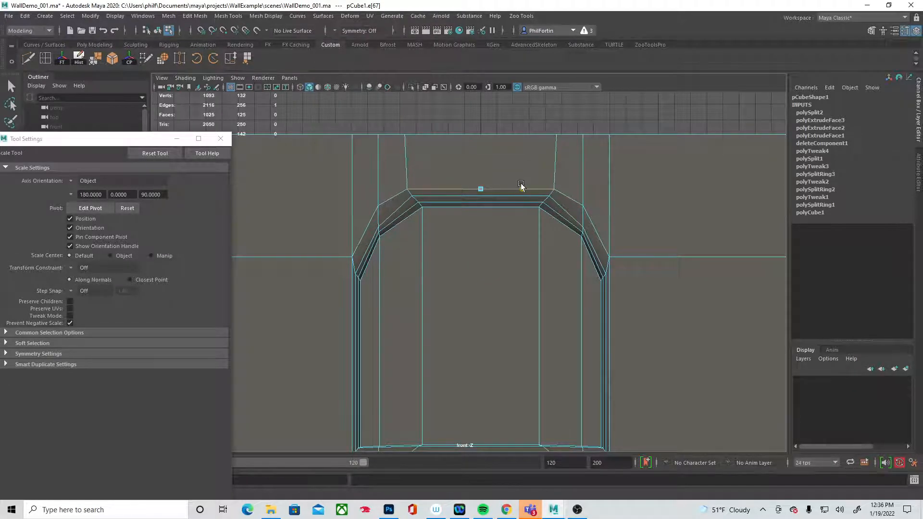
key(ctrl+z)
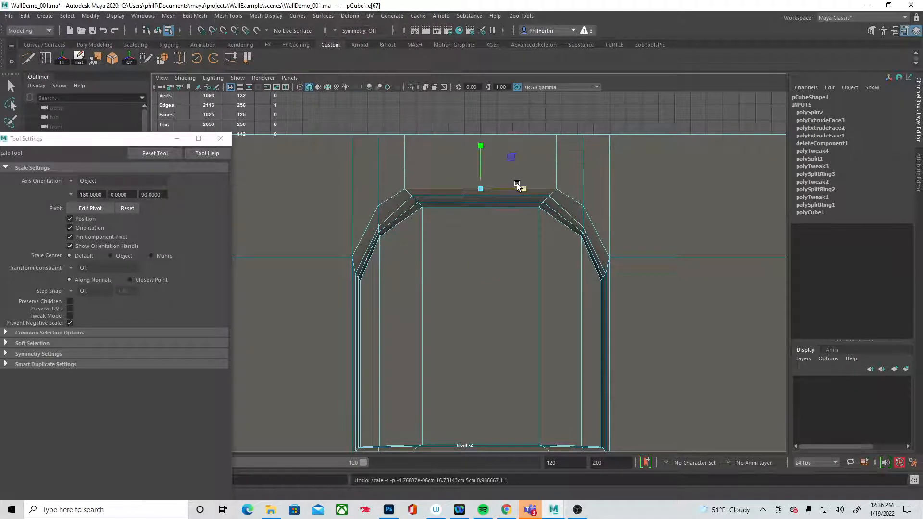
key(w)
drag(482, 148, 482, 139)
click(433, 196)
drag(479, 149, 479, 143)
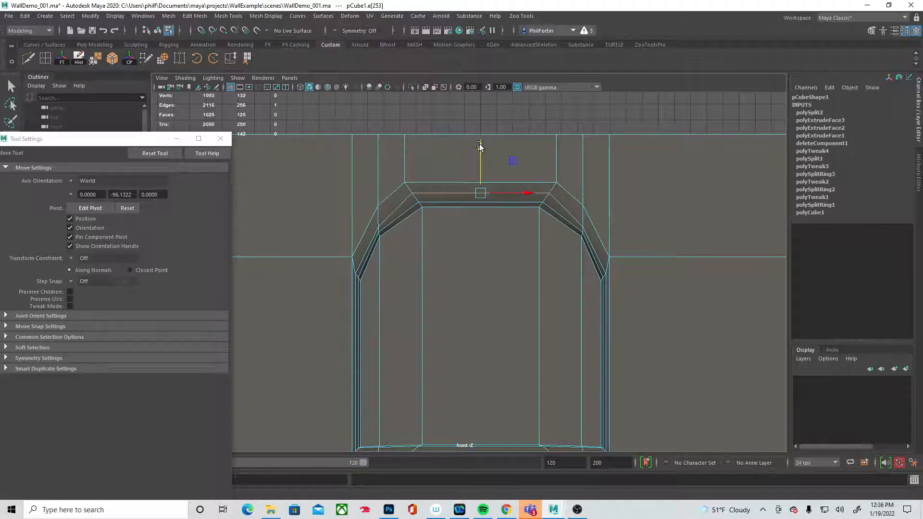
Raise the pair of shoulder vertices on the arch's second edge loop to follow the outer curve.
right_drag(586, 233, 575, 226)
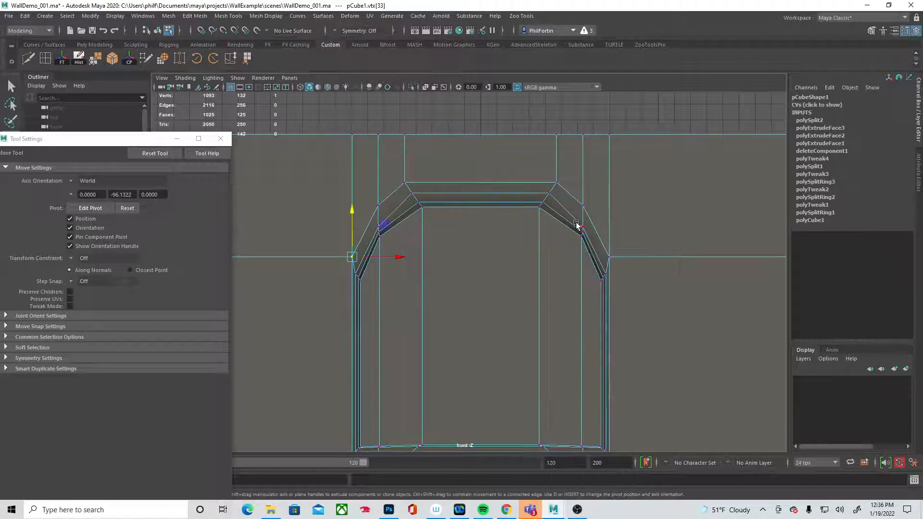
click(584, 226)
shift+click(380, 227)
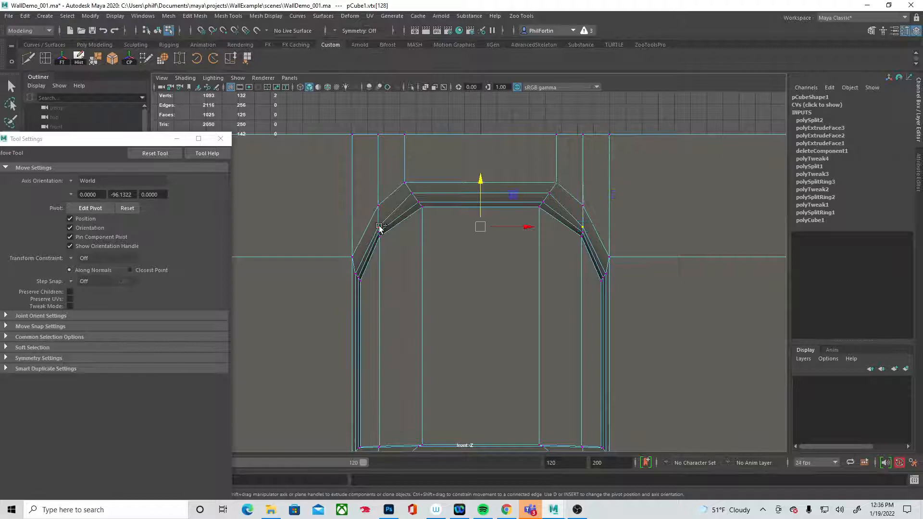
drag(483, 183, 486, 169)
Delete the recessed faces filling the gate opening on both sides of the wall.
key(space)
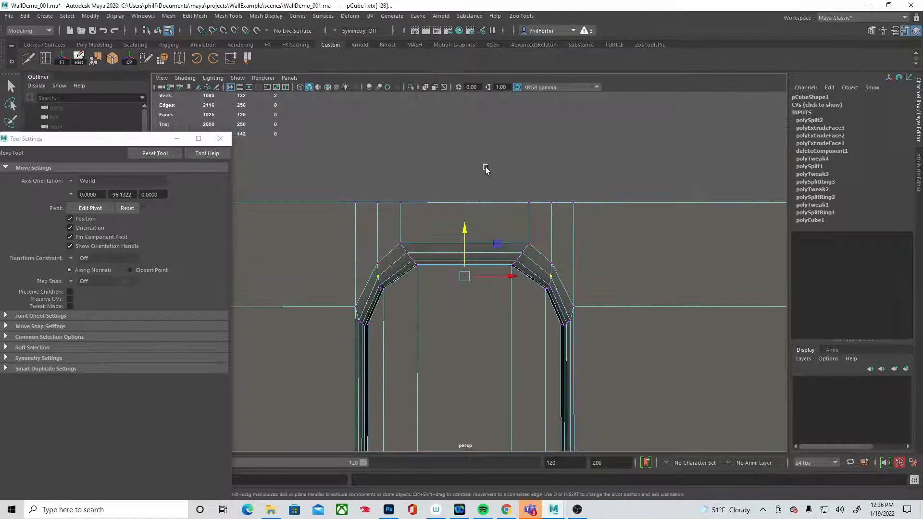
alt+drag(456, 233, 480, 260)
key(space)
key(space)
alt+drag(569, 211, 436, 354)
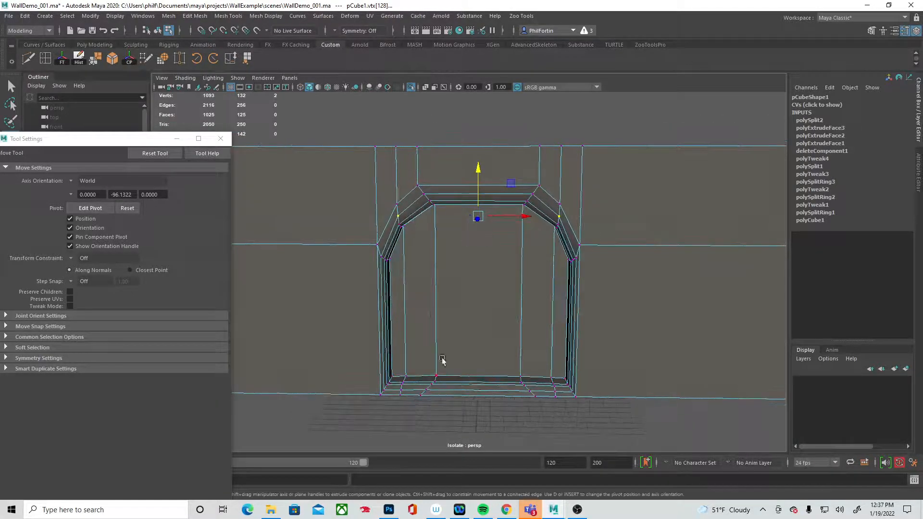
alt+drag(514, 323, 493, 280)
right_drag(479, 244, 483, 288)
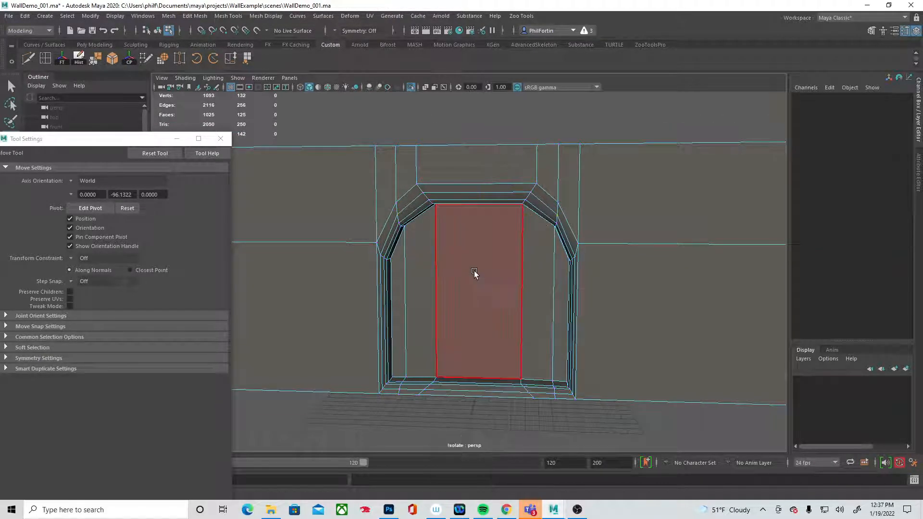
drag(404, 280, 553, 290)
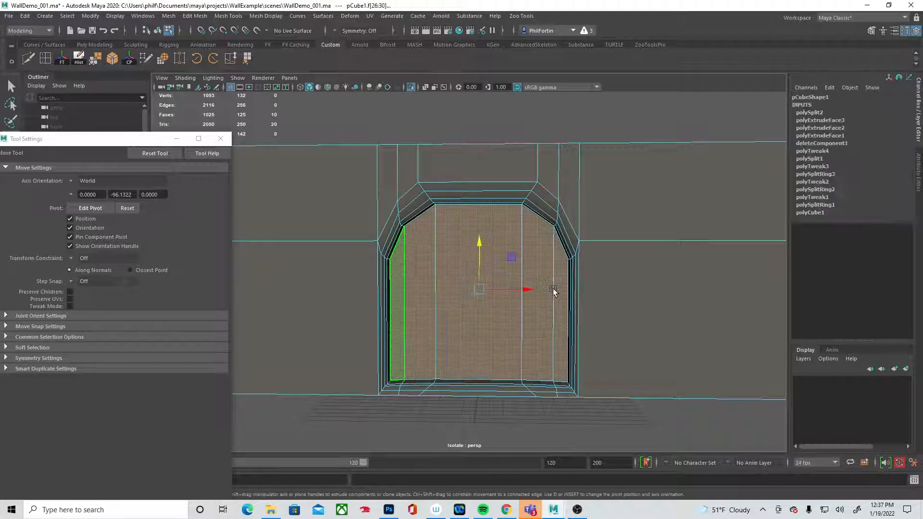
key(Delete)
alt+drag(420, 274, 383, 219)
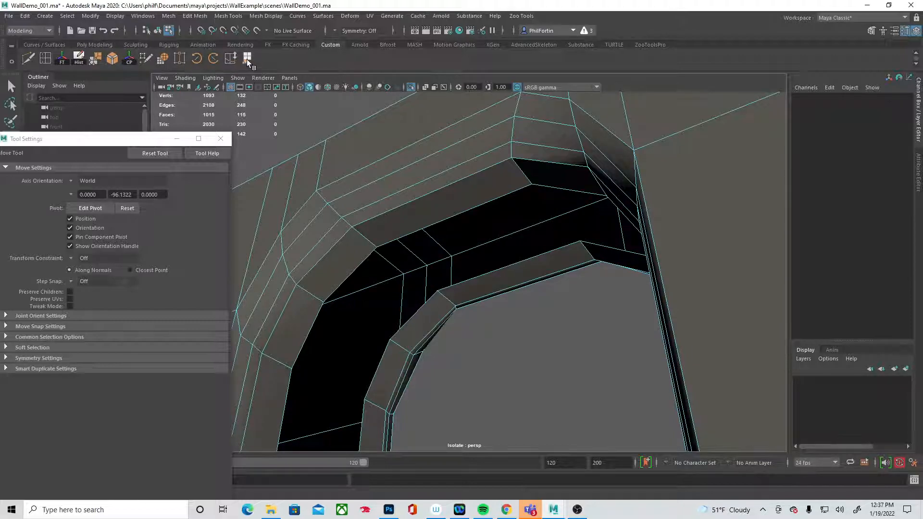
right_drag(469, 212, 468, 187)
click(484, 202)
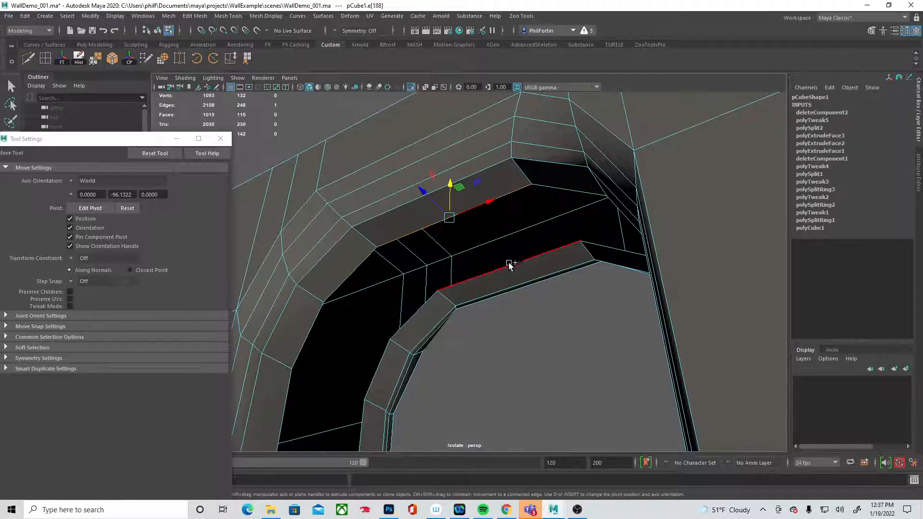
click(248, 59)
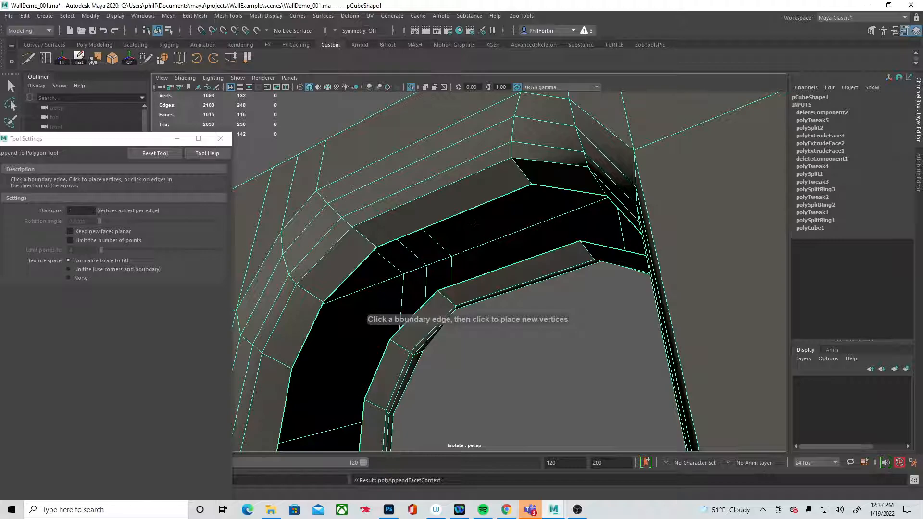
key(ctrl+z)
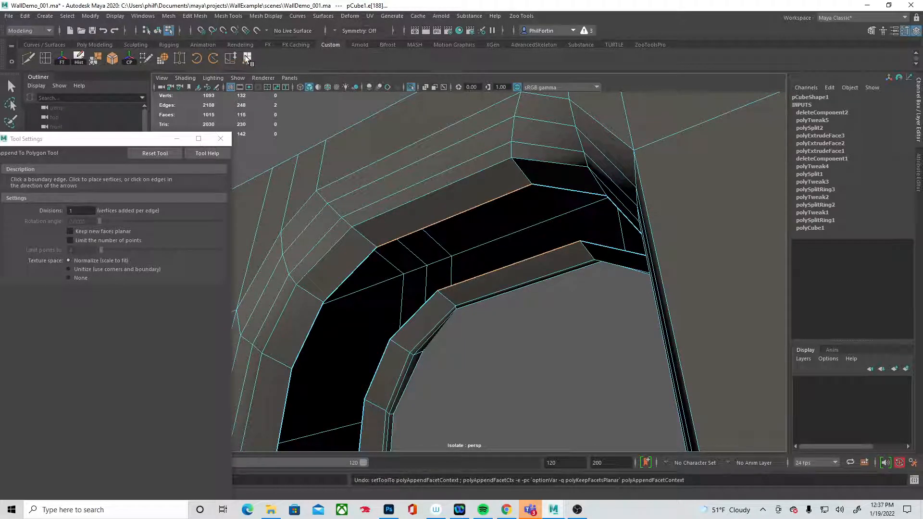
Close the Tool Settings window and bridge the front and back top edges of the gate opening with Append to Polygon.
click(221, 139)
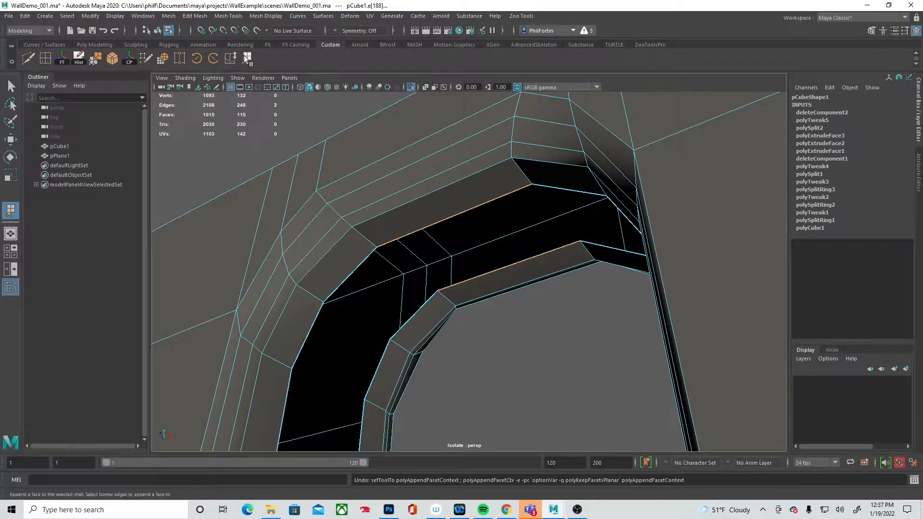
click(466, 210)
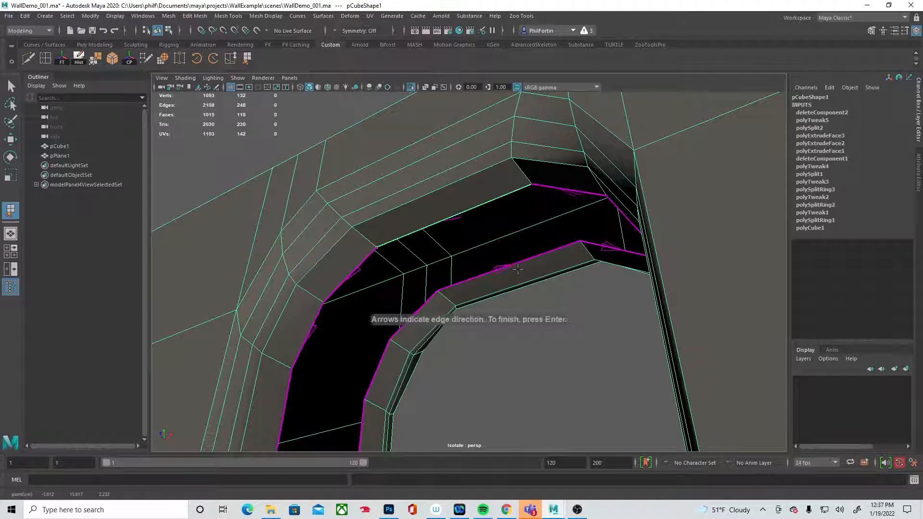
click(503, 267)
key(Return)
mouse_move(503, 268)
alt+mouse_down()
mouse_move(497, 285)
mouse_move(594, 282)
mouse_move(512, 258)
alt+mouse_up()
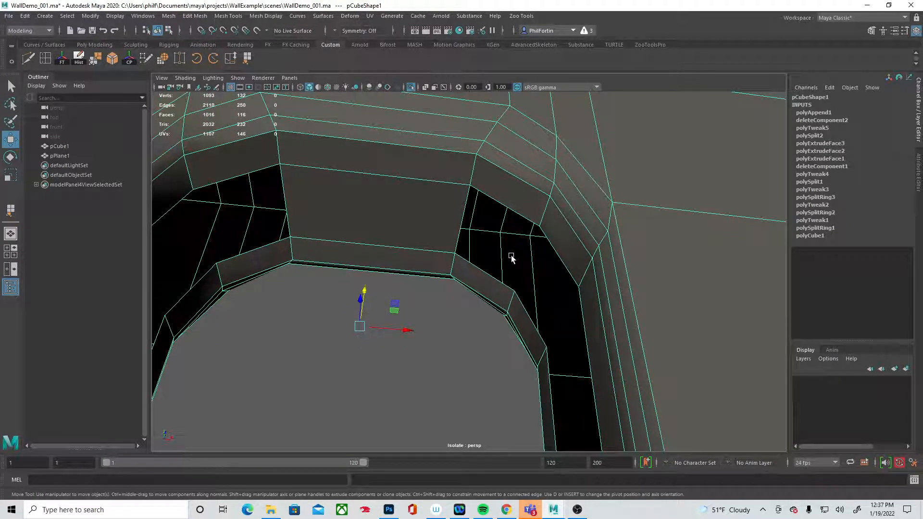
Try to close both sloped segments of the arch's right shoulder with one appended polygon, and undo it.
key(g)
click(512, 211)
click(500, 287)
alt+drag(500, 287, 487, 259)
click(468, 256)
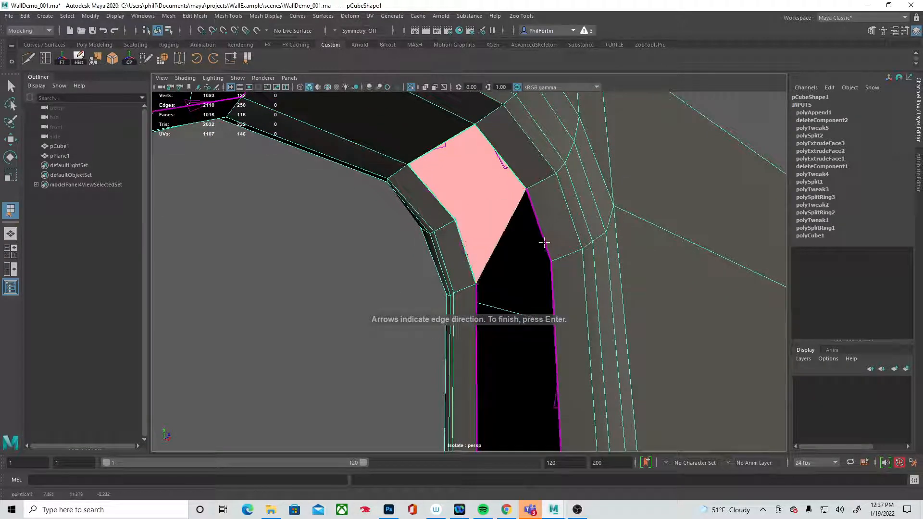
click(542, 236)
key(w)
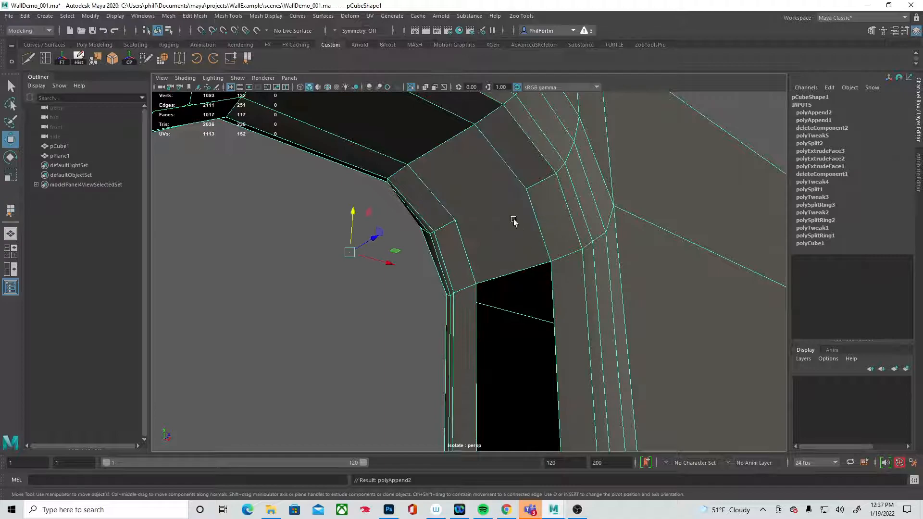
key(ctrl+z)
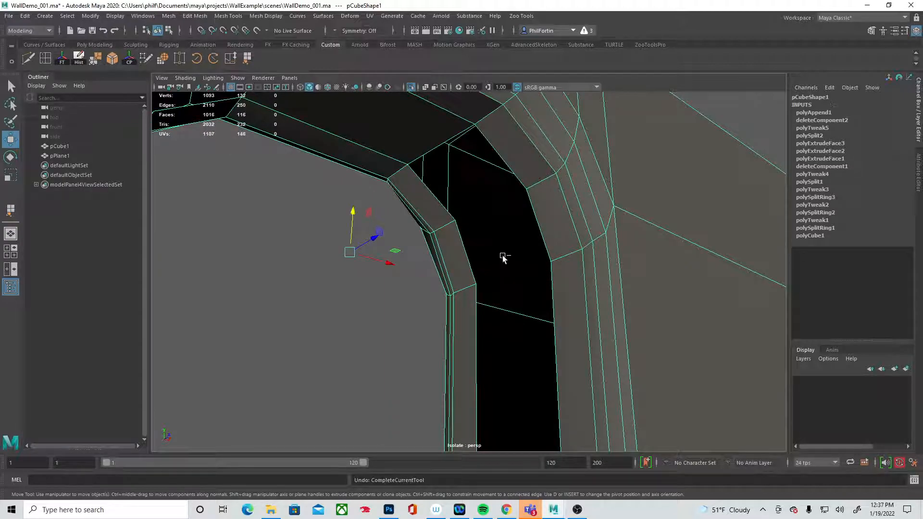
Append a separate four-sided polygon across each of the two sloped segments on the right side of the arch.
key(g)
click(434, 195)
click(500, 154)
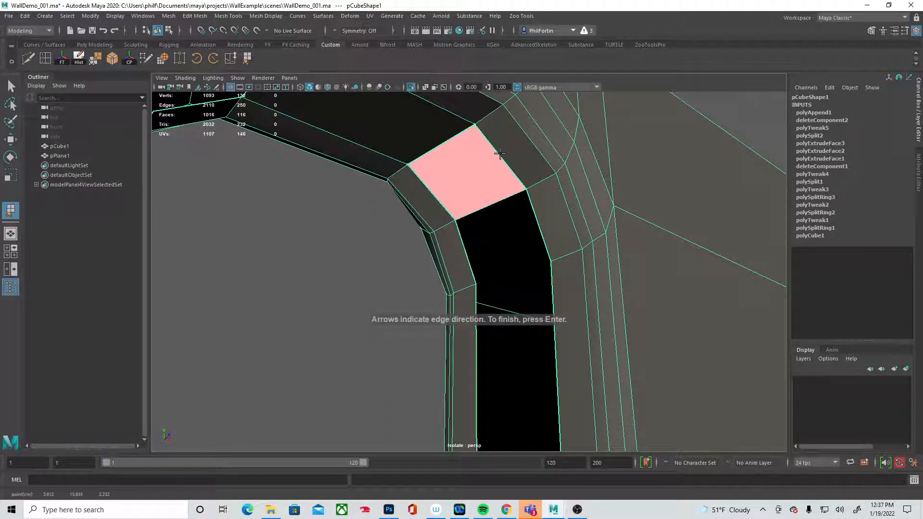
key(w)
key(g)
click(541, 231)
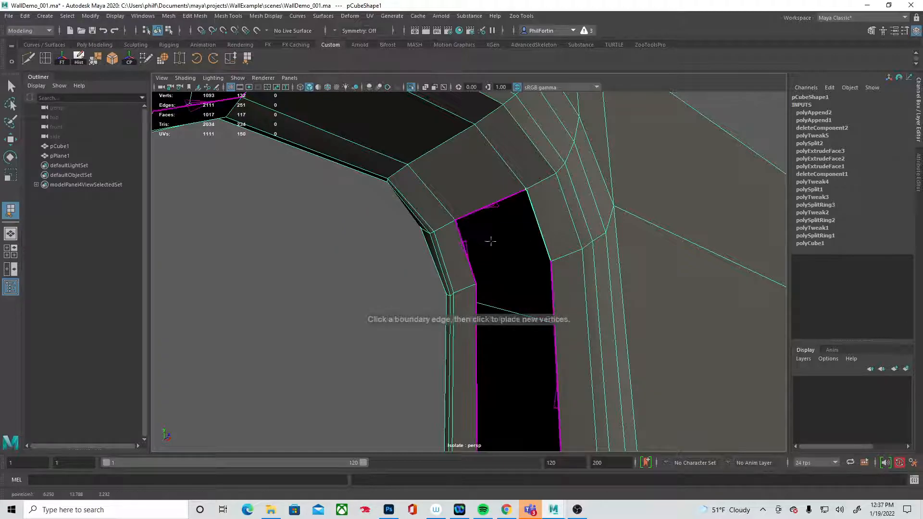
click(464, 245)
key(w)
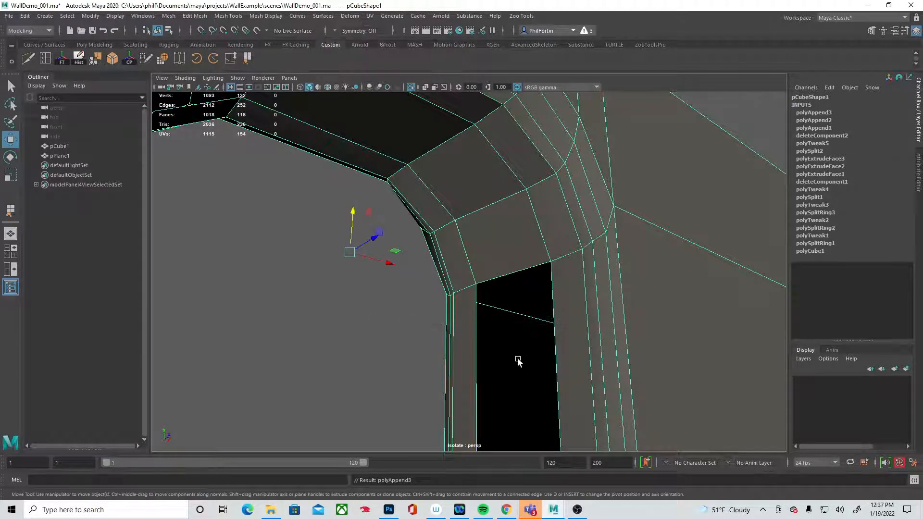
Append a polygon closing the gap along the vertical right side of the gate opening.
key(g)
alt+drag(523, 354, 516, 259)
click(538, 240)
click(456, 265)
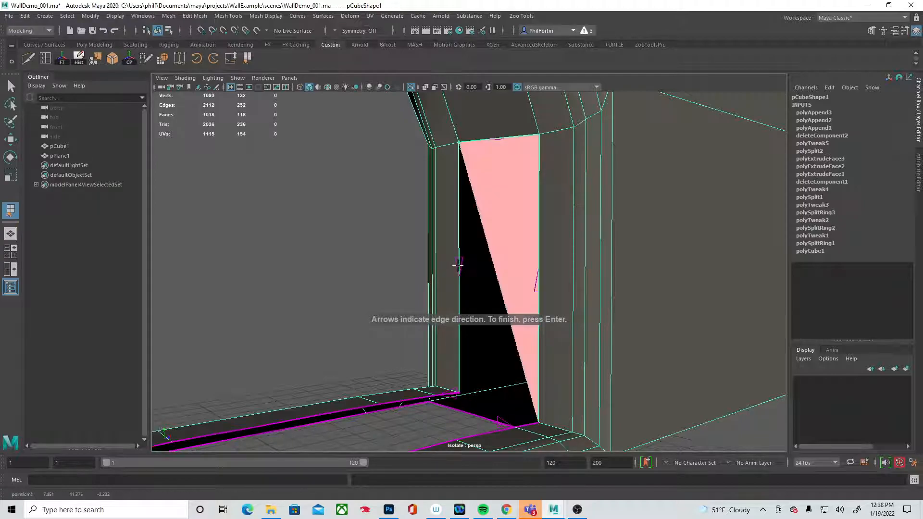
key(Return)
key(space)
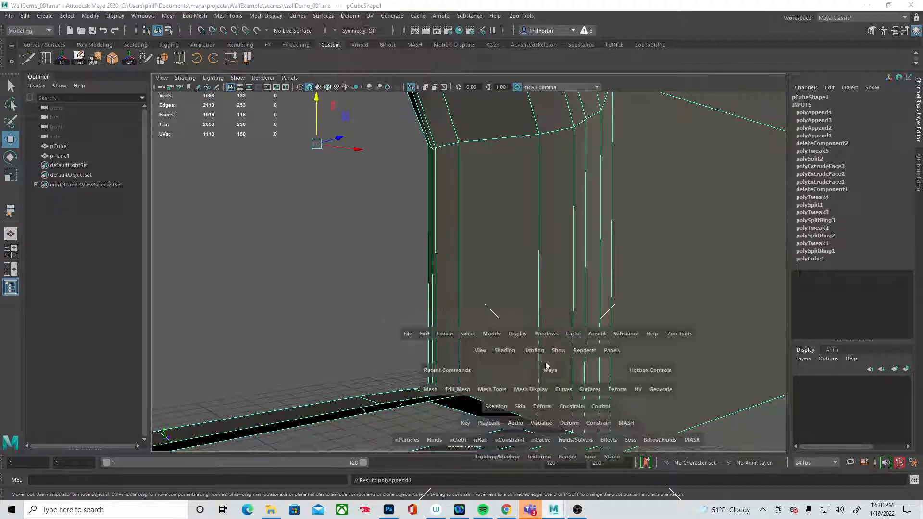
Append a polygon bridging the upper sloped segment on the left side of the arch.
alt+drag(466, 256, 359, 198)
key(y)
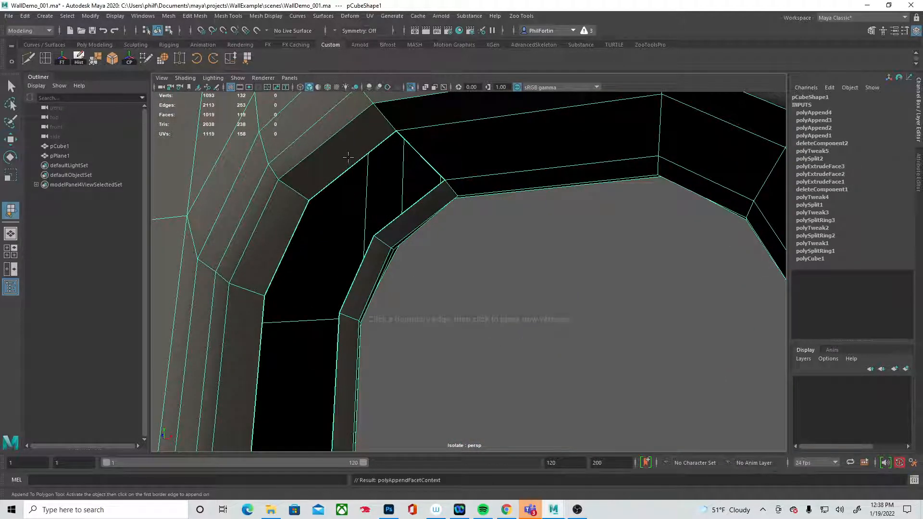
click(375, 150)
click(409, 208)
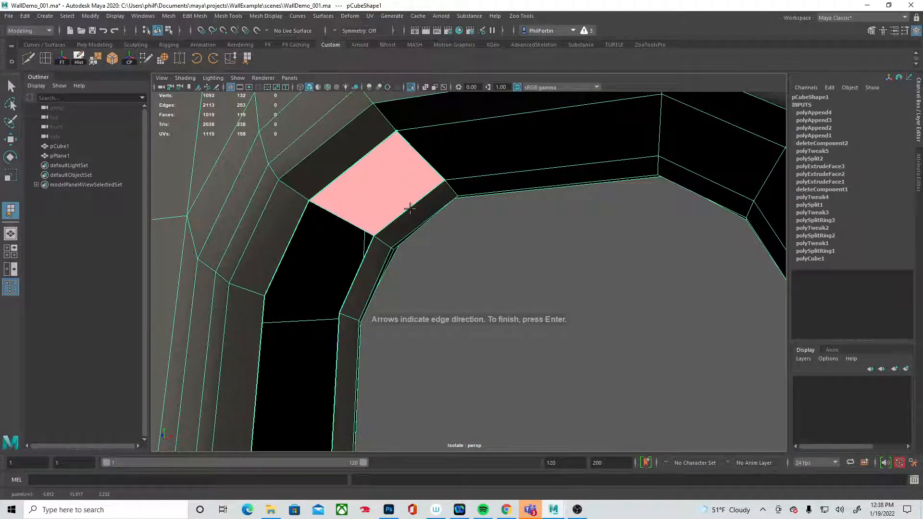
key(Return)
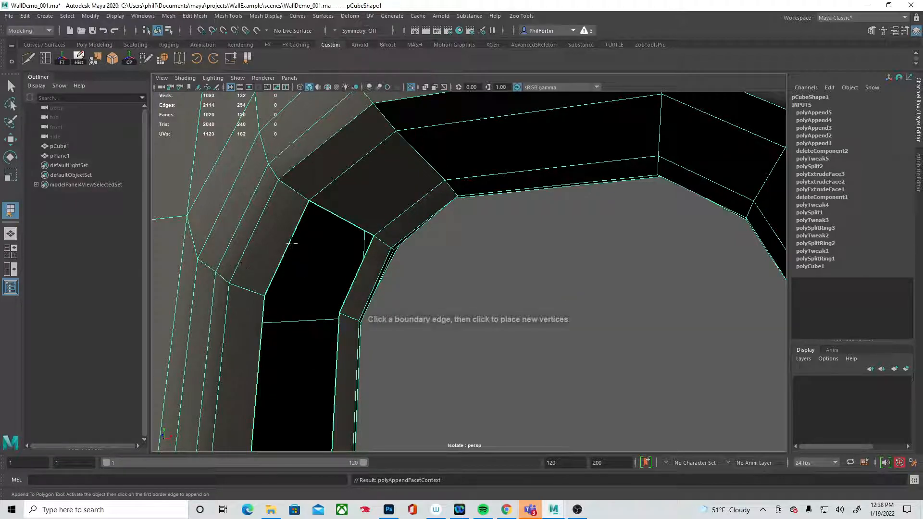
Append polygons across the lower sloped segment and the vertical side on the left of the gate opening.
click(290, 244)
click(356, 279)
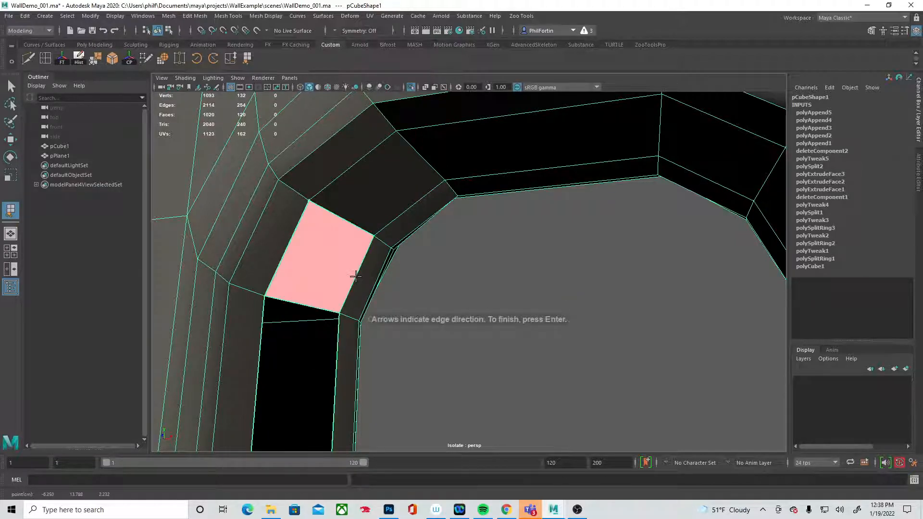
key(w)
key(g)
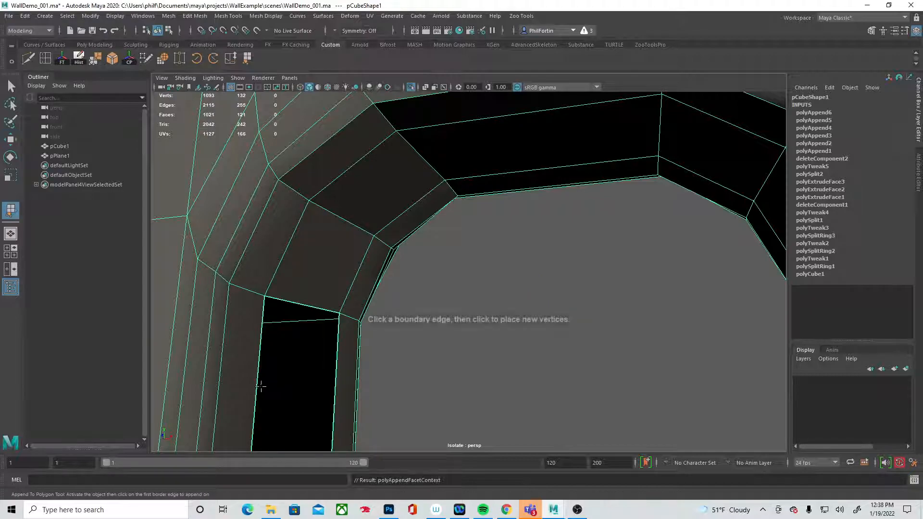
click(257, 389)
click(335, 387)
key(w)
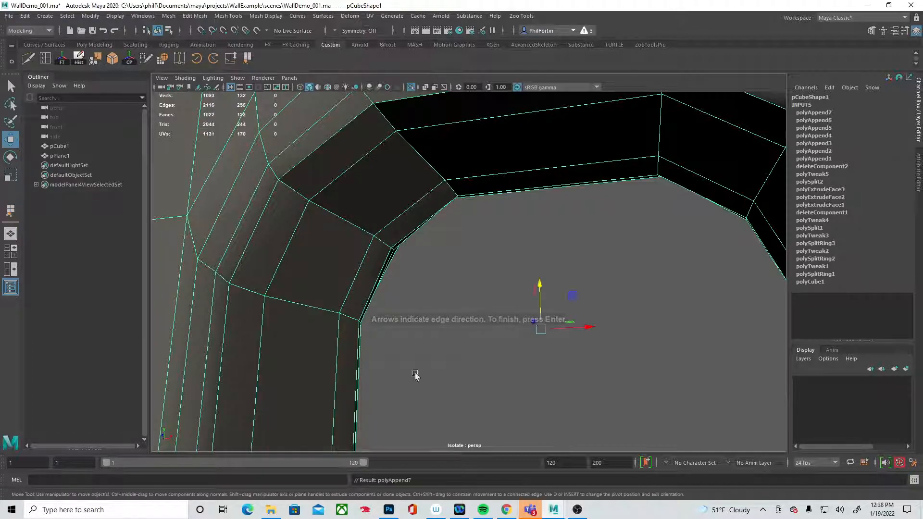
Append a separate four-sided polygon across each of the two leftmost gaps in the gate's floor.
alt+right_drag(664, 329, 433, 370)
alt+middle_drag(433, 371, 425, 262)
alt+drag(425, 262, 377, 266)
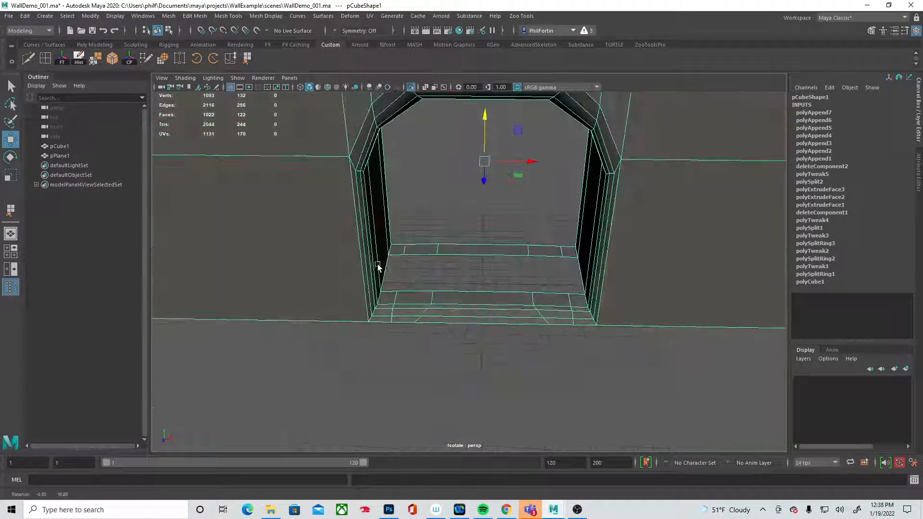
alt+right_drag(378, 266, 523, 286)
alt+drag(523, 287, 355, 294)
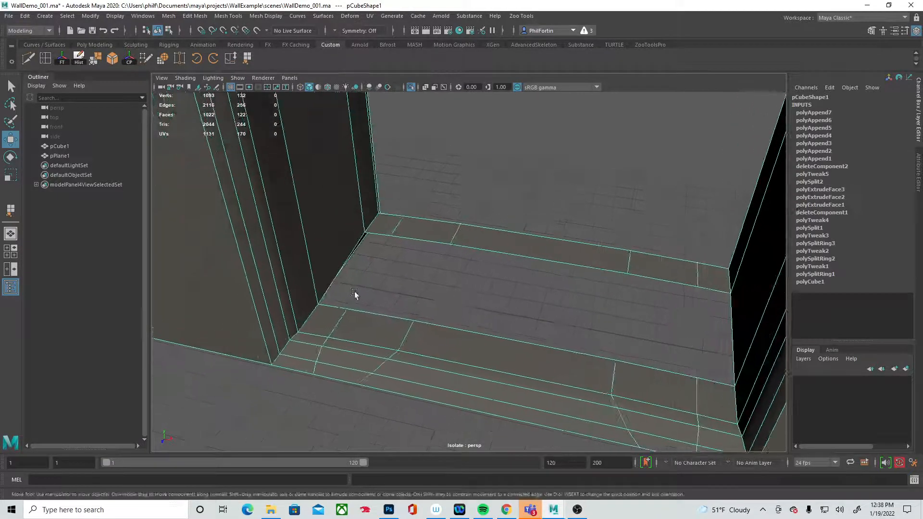
key(y)
click(336, 308)
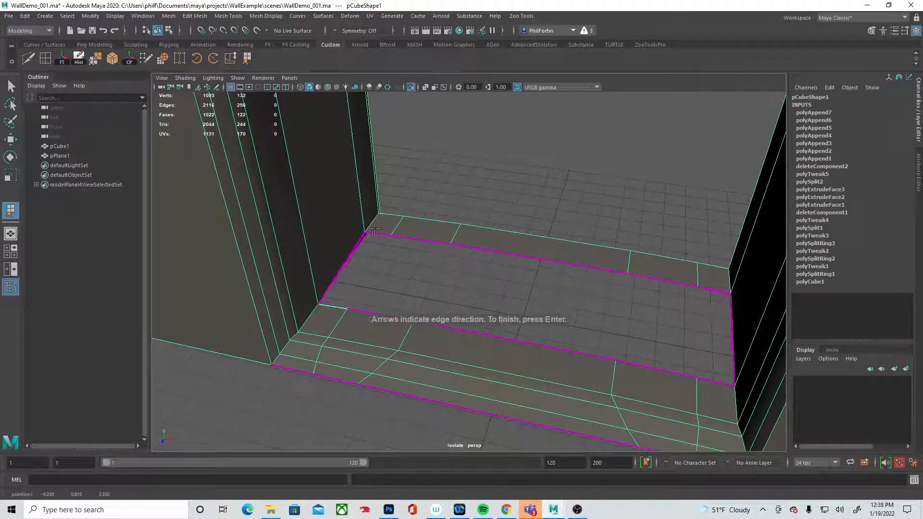
click(375, 233)
key(Return)
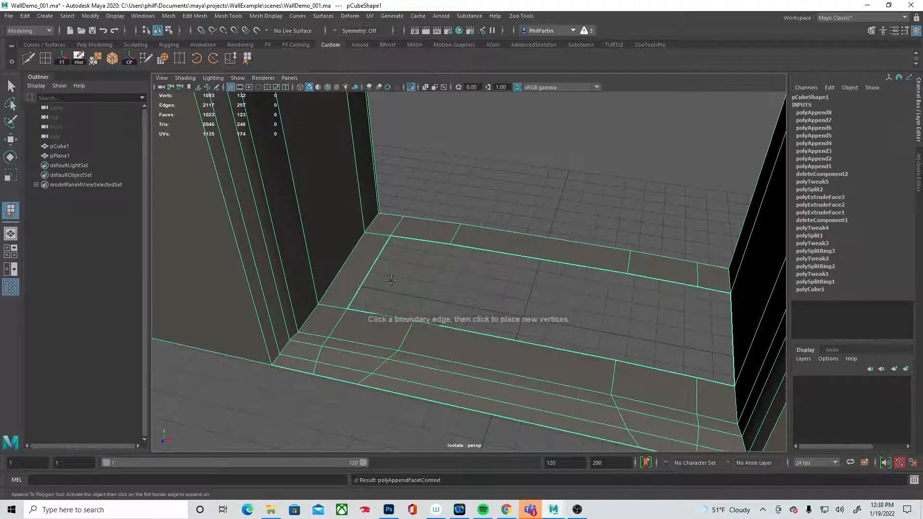
click(364, 311)
click(423, 242)
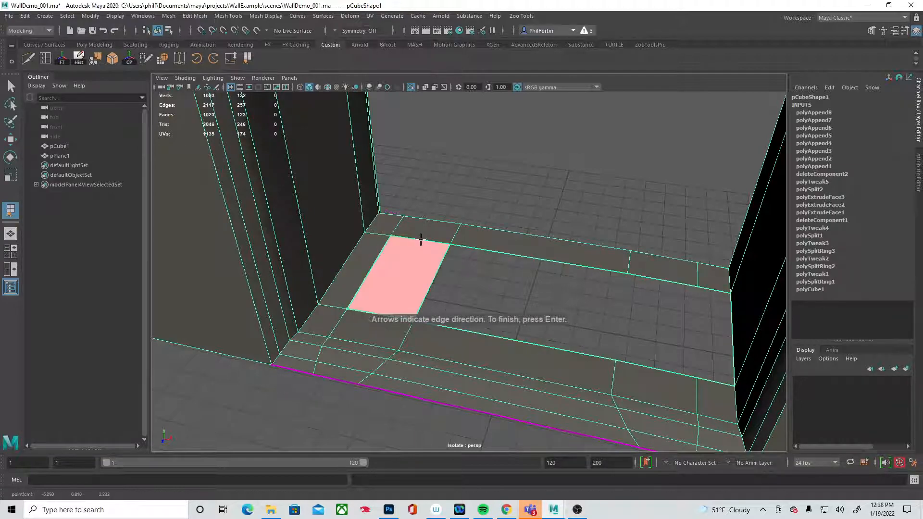
key(Return)
Append a polygon bridging the wide middle gap in the gate's floor.
click(491, 331)
click(522, 256)
click(504, 339)
key(Return)
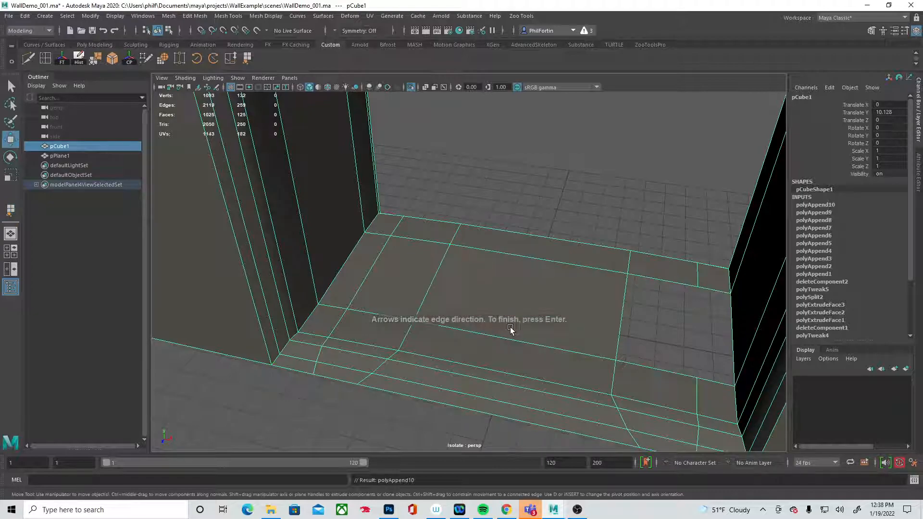
Append two polygons closing the remaining gaps at the right end of the gate's floor.
click(667, 280)
click(656, 370)
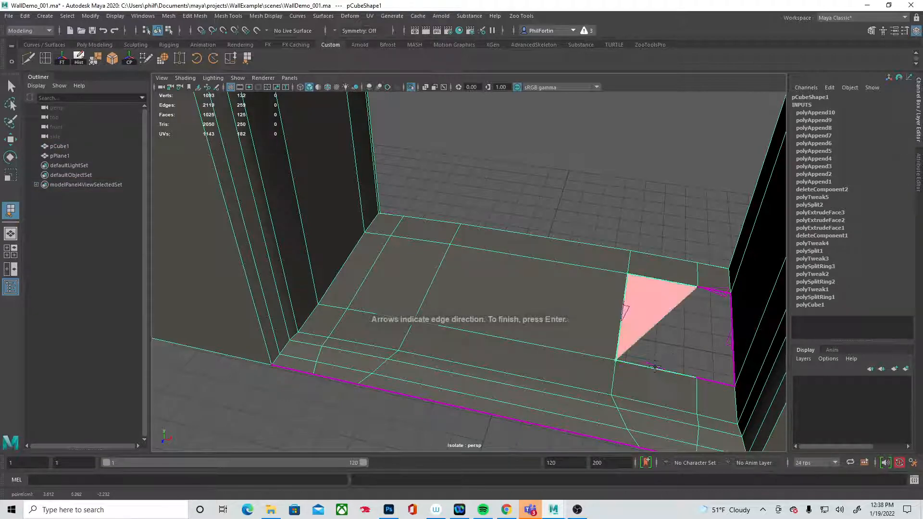
key(Return)
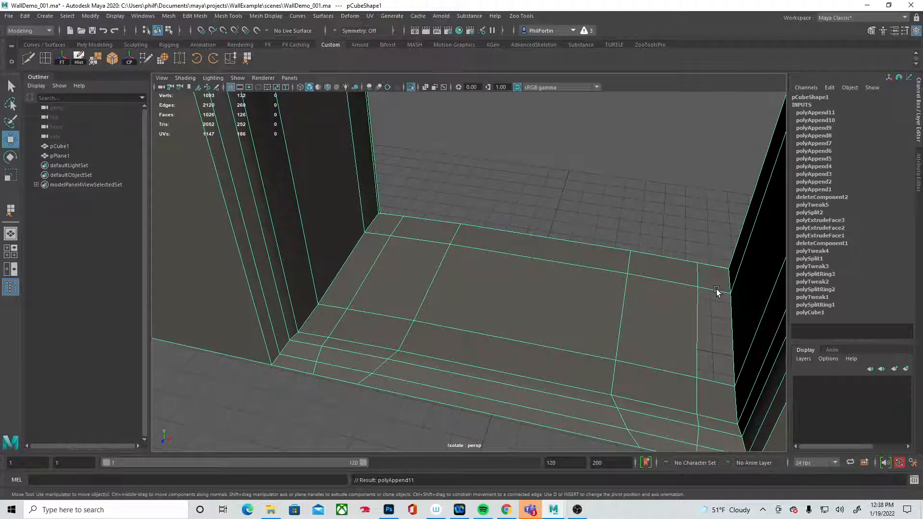
key(g)
click(717, 292)
click(716, 383)
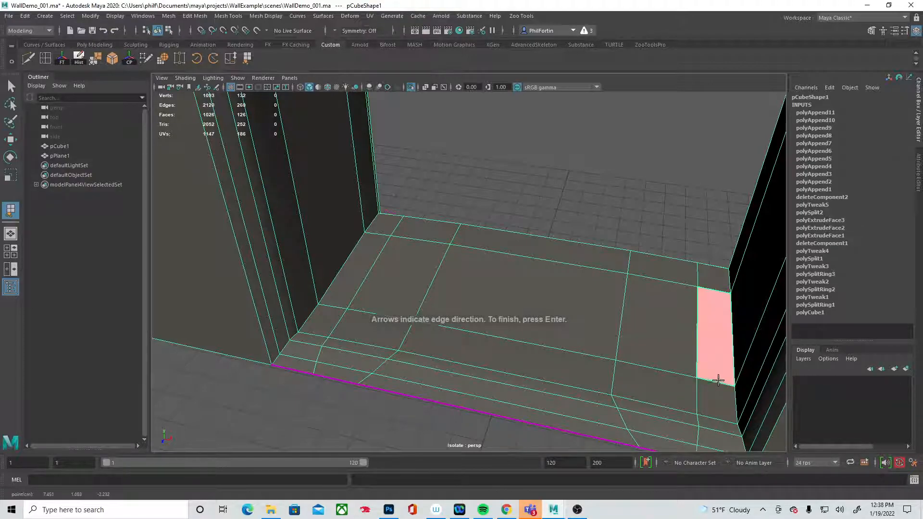
key(Return)
Select the middle vertical and lower sloped faces on both inner sides of the gate opening.
alt+right_drag(658, 278, 545, 268)
alt+drag(545, 268, 597, 321)
alt+right_drag(600, 275, 644, 288)
alt+drag(645, 289, 489, 216)
right_drag(474, 225, 477, 243)
click(510, 177)
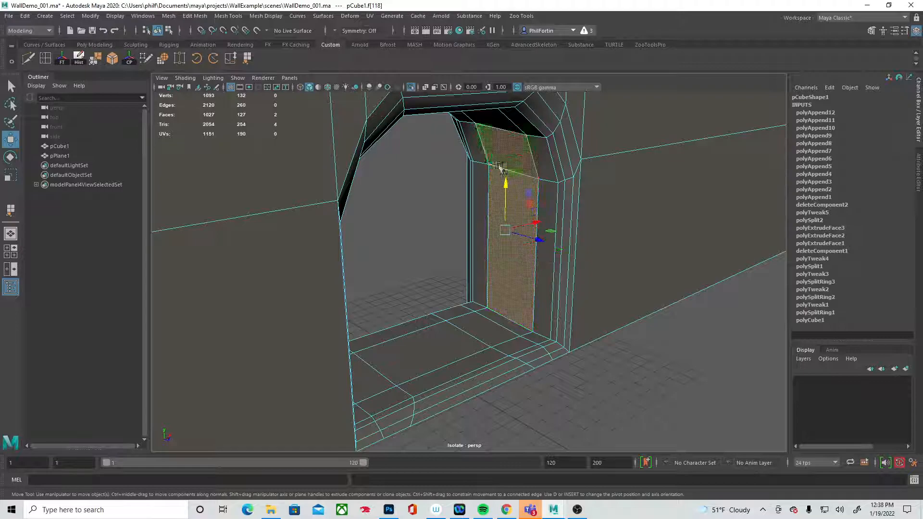
shift+click(509, 161)
alt+drag(486, 264, 472, 234)
alt+middle_drag(472, 235, 388, 295)
alt+right_drag(388, 295, 501, 298)
alt+drag(502, 298, 315, 185)
click(310, 187)
shift+click(301, 276)
alt+drag(333, 288, 429, 305)
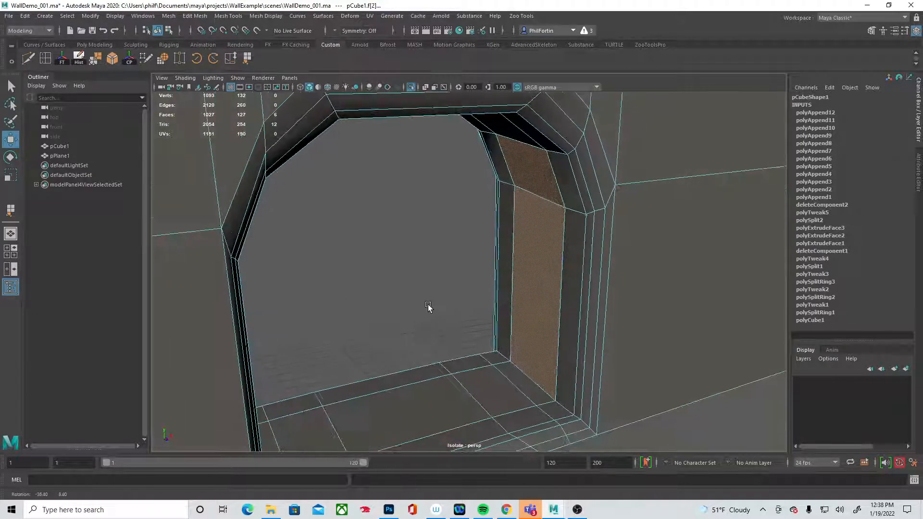
Try to extrude the current face selection, and undo the extrusion together with the last selection change.
key(ctrl+e)
alt+drag(534, 304, 480, 308)
alt+right_drag(480, 308, 180, 258)
alt+drag(340, 255, 356, 219)
alt+right_drag(356, 219, 340, 228)
alt+drag(191, 144, 397, 314)
alt+right_drag(398, 313, 43, 264)
mouse_move(470, 276)
alt+mouse_down()
mouse_move(418, 289)
mouse_move(295, 246)
mouse_move(469, 272)
alt+mouse_up()
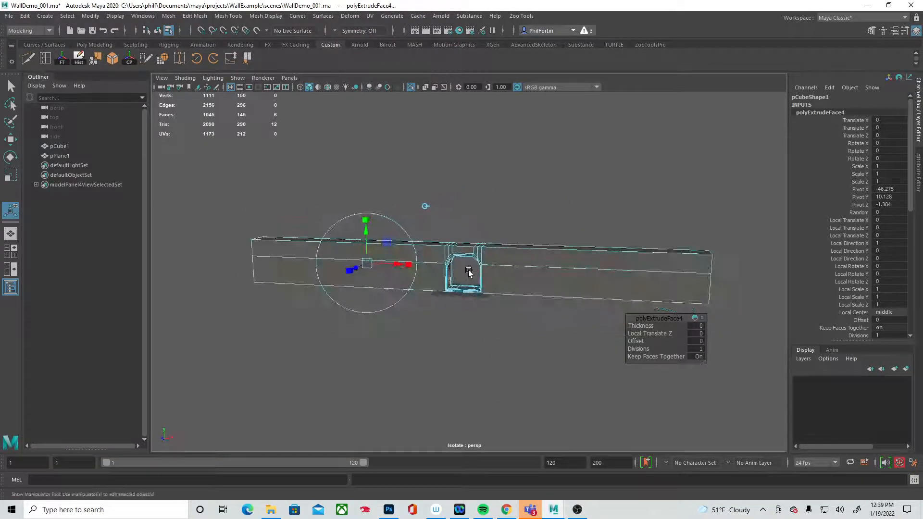
key(ctrl+z)
key(ctrl+z)
Complete the selection with only the four middle faces on the gate's inner sides, excluding the outer wall faces.
alt+right_drag(397, 295, 919, 310)
alt+drag(337, 311, 355, 295)
shift+click(352, 294)
alt+drag(425, 275, 492, 238)
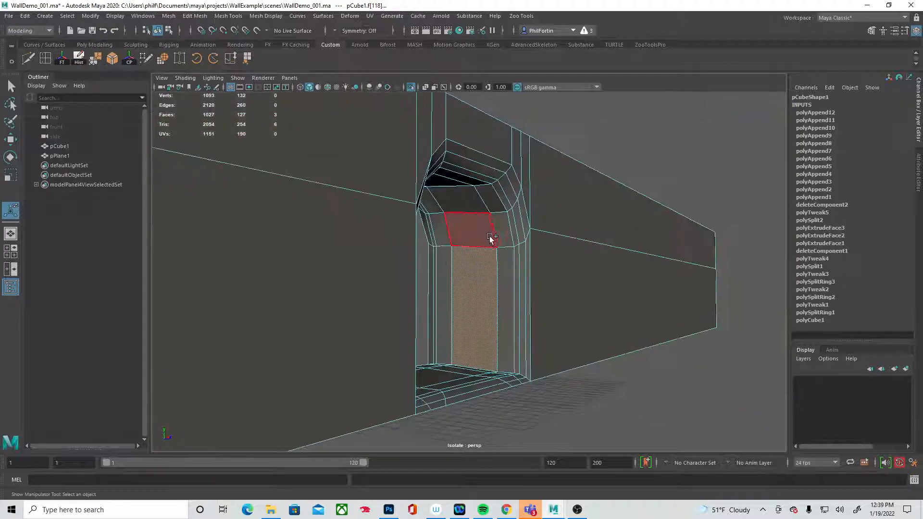
alt+drag(653, 299, 542, 314)
Extrude the four inner side faces on world axes, try an X scale of 1.548, and undo that scaling.
key(ctrl+e)
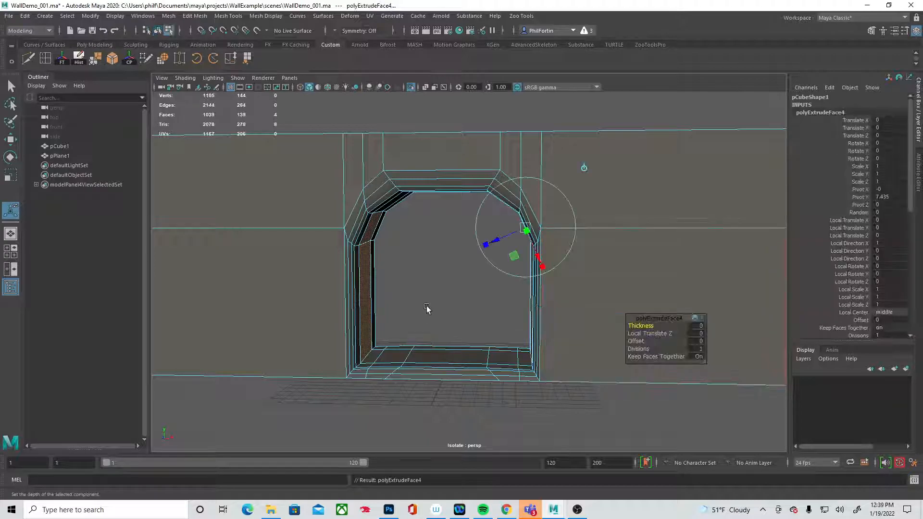
click(580, 170)
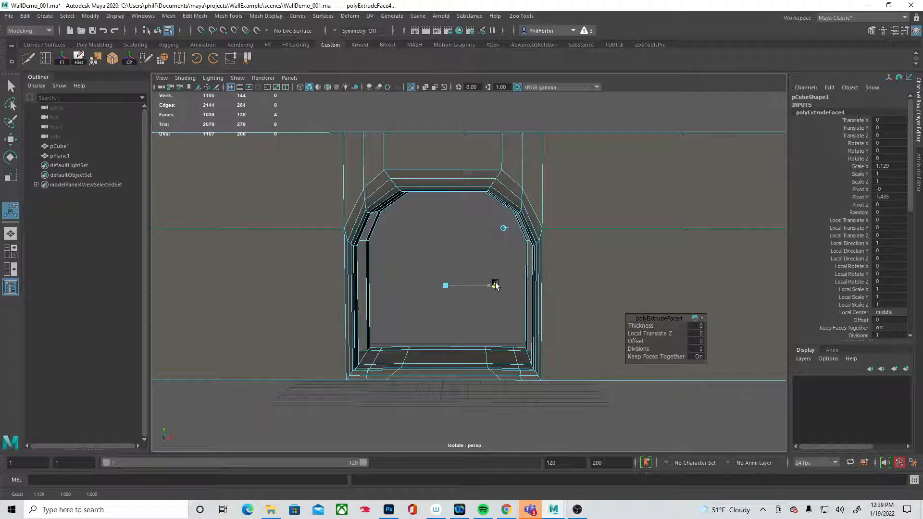
alt+drag(500, 283, 464, 259)
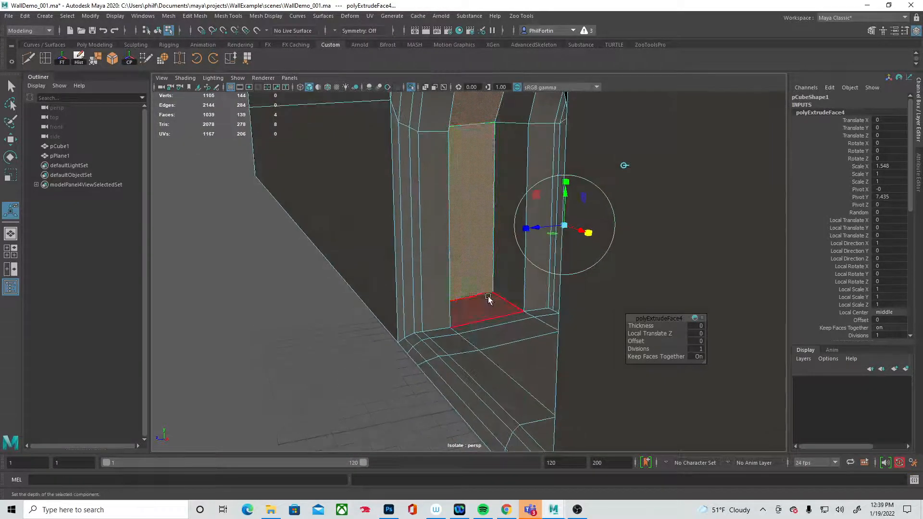
click(491, 307)
alt+drag(491, 308, 451, 317)
alt+drag(718, 197, 577, 253)
key(ctrl+z)
Scale the extruded inner side faces of the gate to 1.024 along X.
alt+right_drag(620, 218, 327, 146)
key(t)
drag(399, 309, 416, 310)
alt+drag(505, 295, 477, 263)
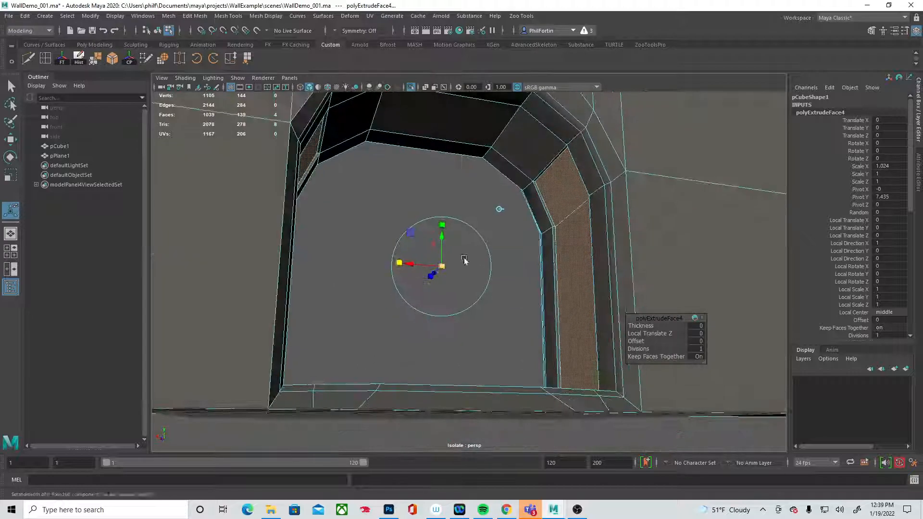
drag(443, 229, 443, 229)
alt+drag(499, 243, 491, 255)
Extrude the same side faces twice more on world axes, adjusting each extrusion and undoing the last adjustment.
key(ctrl+e)
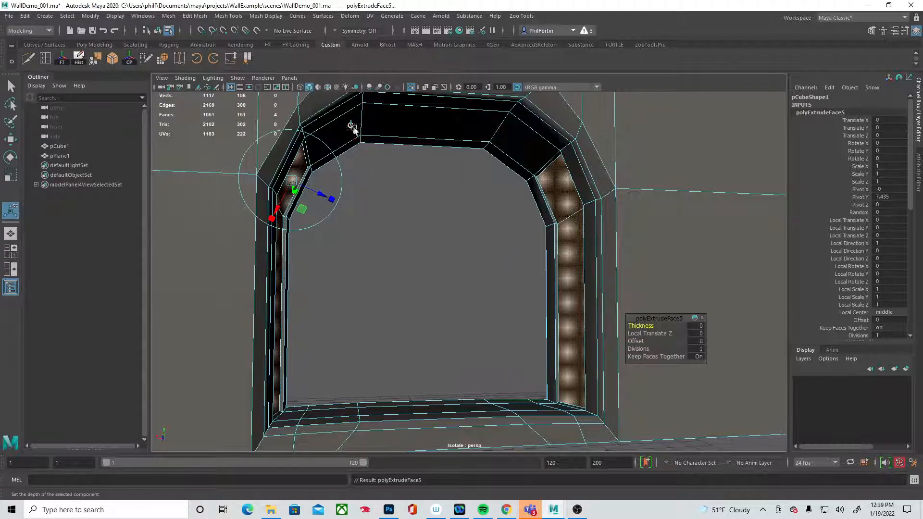
click(352, 126)
drag(400, 281, 402, 285)
key(ctrl+e)
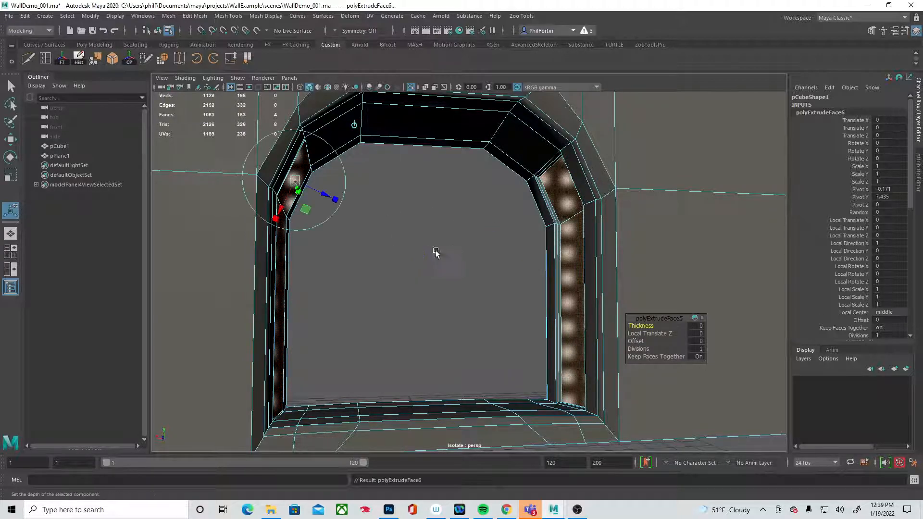
click(354, 126)
drag(398, 284, 433, 252)
key(ctrl+z)
Select the edges along the new extrusion on the gate's right inner side and adjust them with Scale and Move.
alt+right_drag(433, 253, 695, 249)
key(q)
right_drag(614, 164, 658, 147)
click(444, 220)
alt+drag(480, 259, 557, 192)
click(557, 190)
alt+drag(594, 165, 540, 185)
right_drag(540, 186, 561, 176)
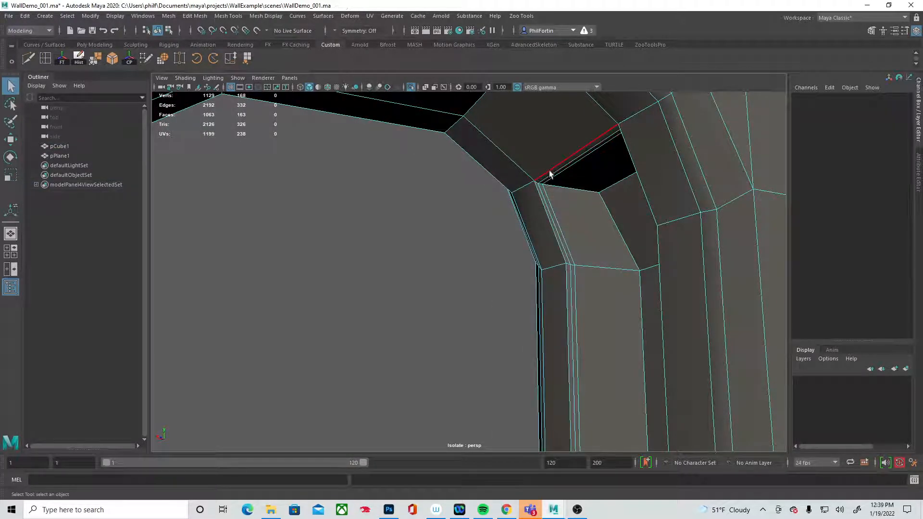
click(550, 173)
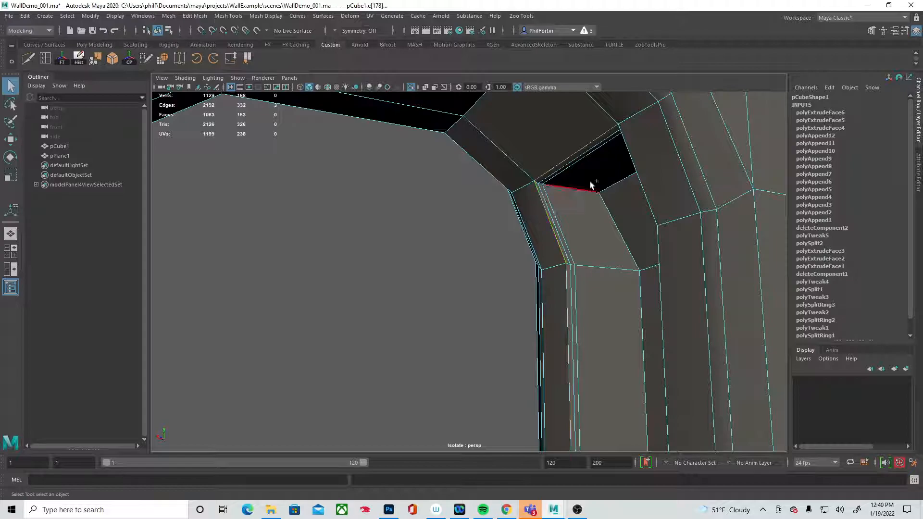
key(w)
alt+drag(600, 199, 564, 343)
key(r)
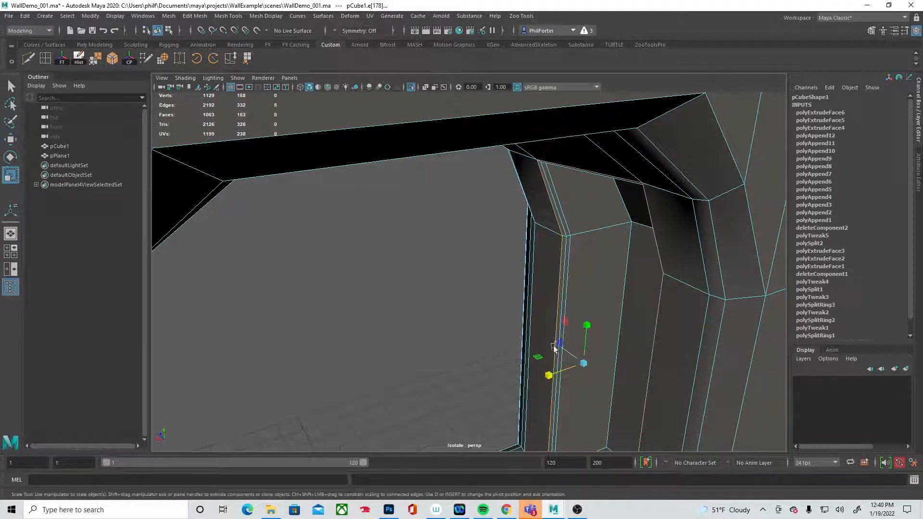
alt+drag(553, 354, 543, 335)
key(w)
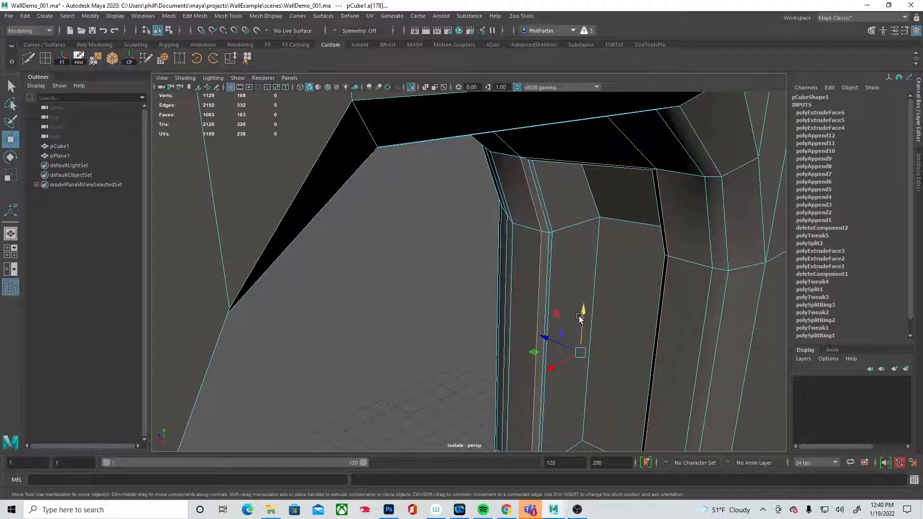
drag(585, 136, 543, 186)
Return to object mode and examine the gate's recessed sides and the wall as a whole.
right_drag(557, 171, 588, 159)
click(460, 227)
alt+drag(461, 229, 515, 177)
click(514, 178)
alt+drag(458, 185, 615, 195)
alt+right_drag(615, 195, 370, 197)
alt+drag(369, 197, 479, 302)
scroll(479, 302, down, 6)
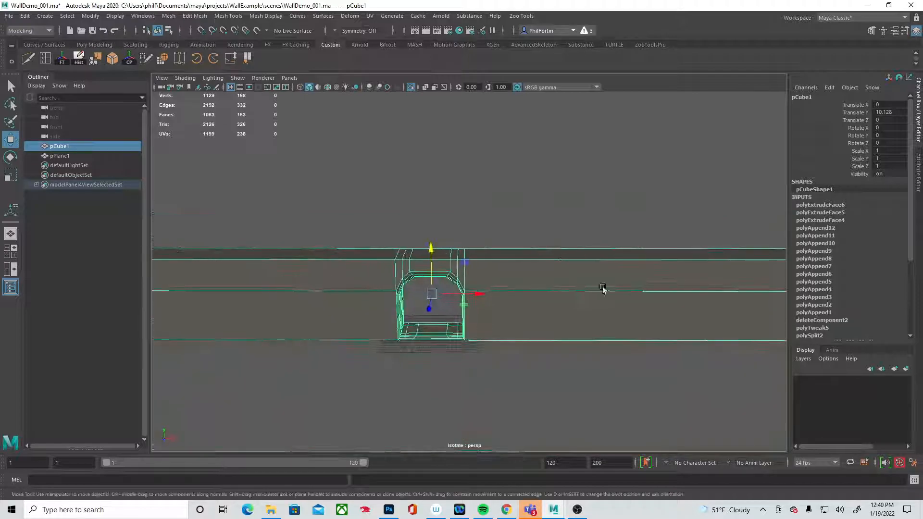
Insert 12 evenly spaced edge loops along the wall stretch to the right of the gate.
alt+middle_drag(604, 291, 470, 296)
alt+middle_drag(371, 250, 363, 233)
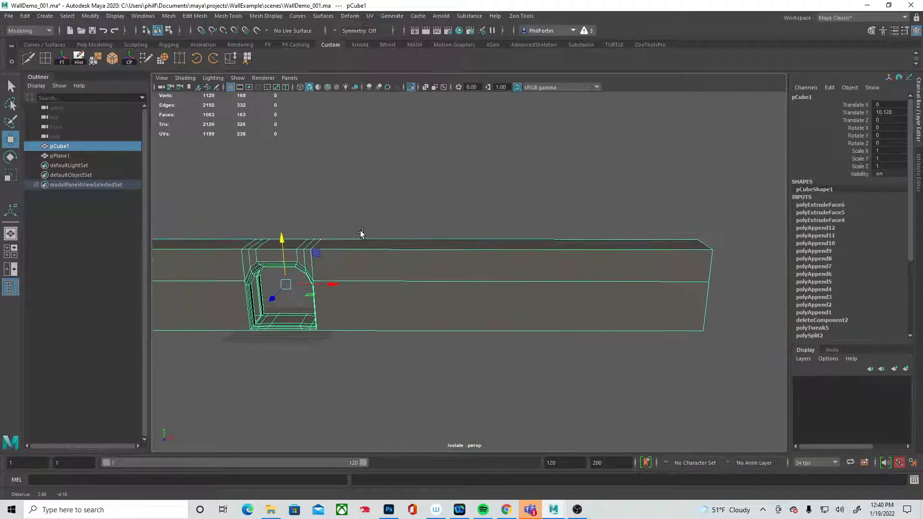
right_drag(416, 245, 456, 235)
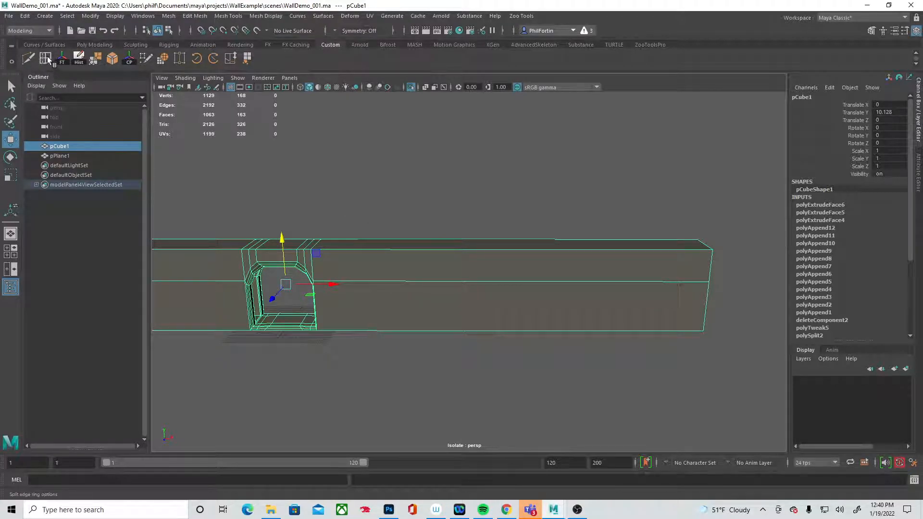
double_click(29, 58)
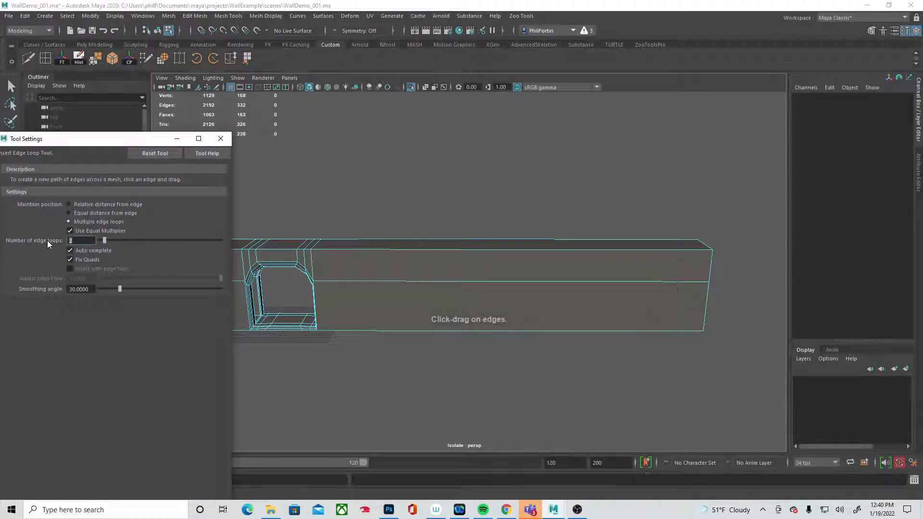
click(529, 248)
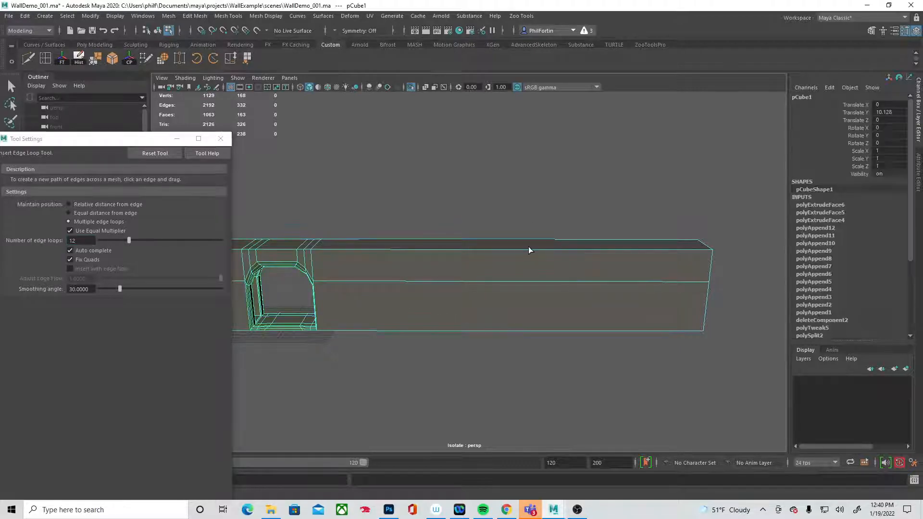
alt+drag(483, 321, 532, 303)
Select the top faces of segments one to five, seven and eight of the wall to the right of the gate.
key(q)
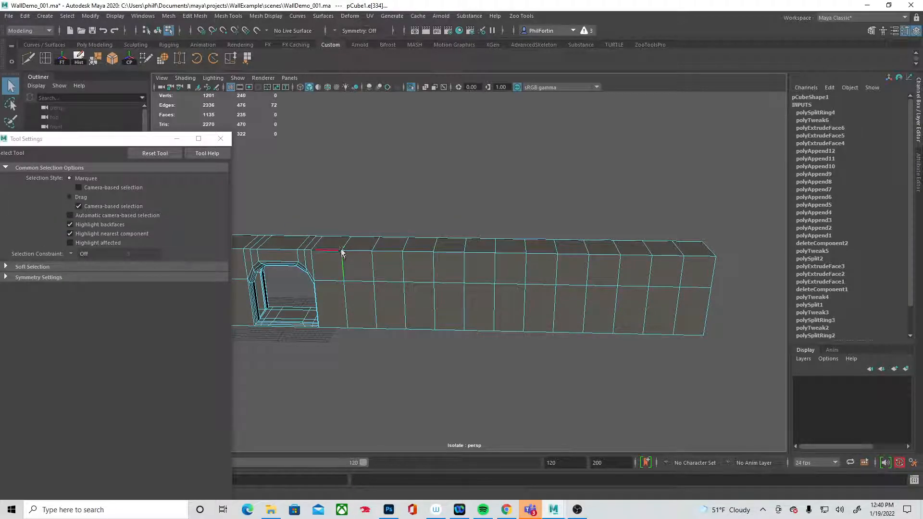
right_drag(335, 244, 335, 264)
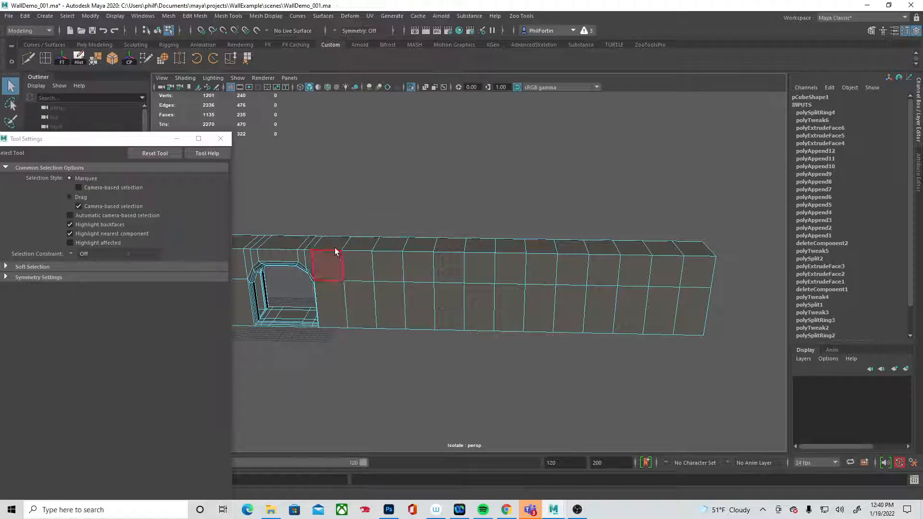
click(336, 243)
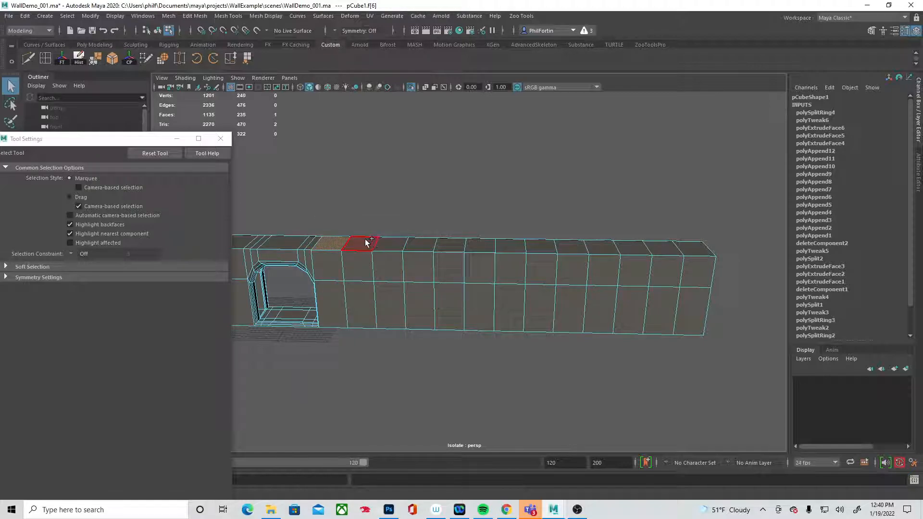
shift+click(394, 240)
shift+click(412, 242)
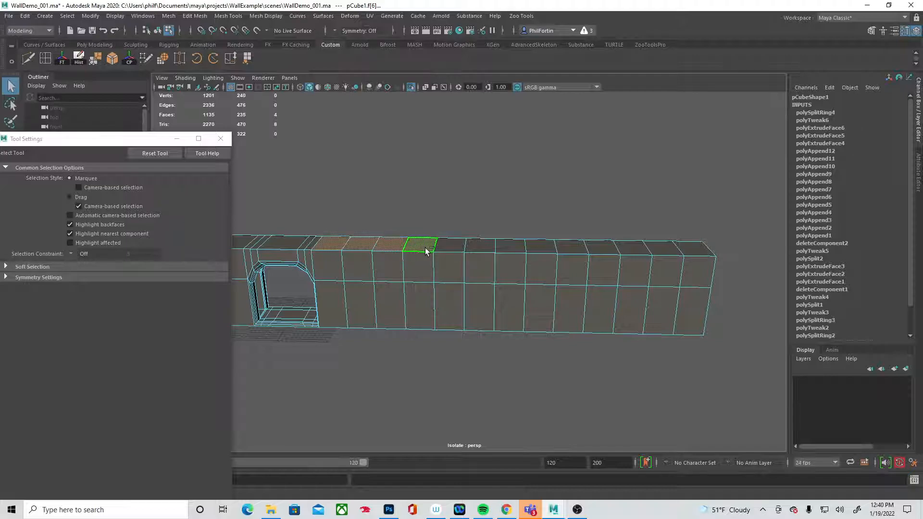
shift+click(444, 247)
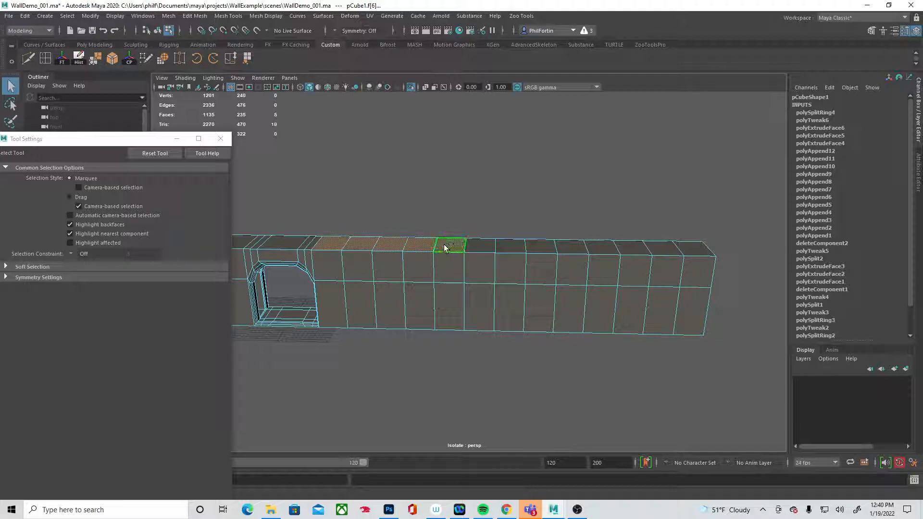
shift+click(513, 243)
shift+click(540, 246)
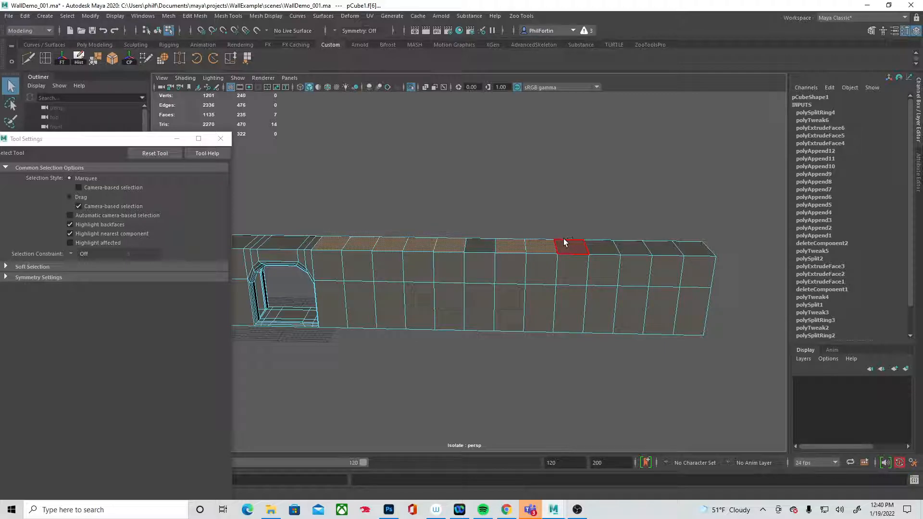
Undo the top-face selections and the edge loops inserted to the right of the gate.
key(ctrl+z)
key(ctrl+z)
key(ctrl+z)
key(ctrl+z)
key(ctrl+z)
key(ctrl+z)
key(ctrl+z)
key(ctrl+z)
key(ctrl+z)
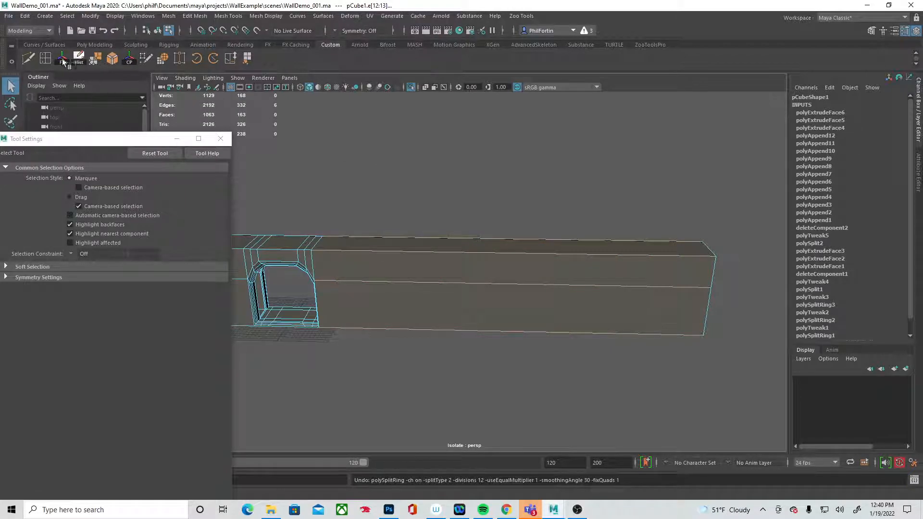
Insert four evenly spaced edge loops across the long wall section to the right of the arch.
click(46, 59)
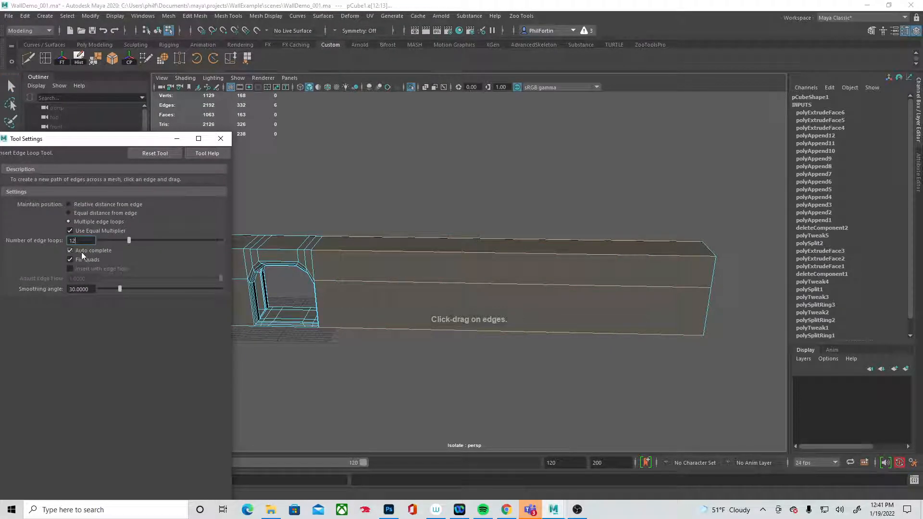
text(4)
click(374, 251)
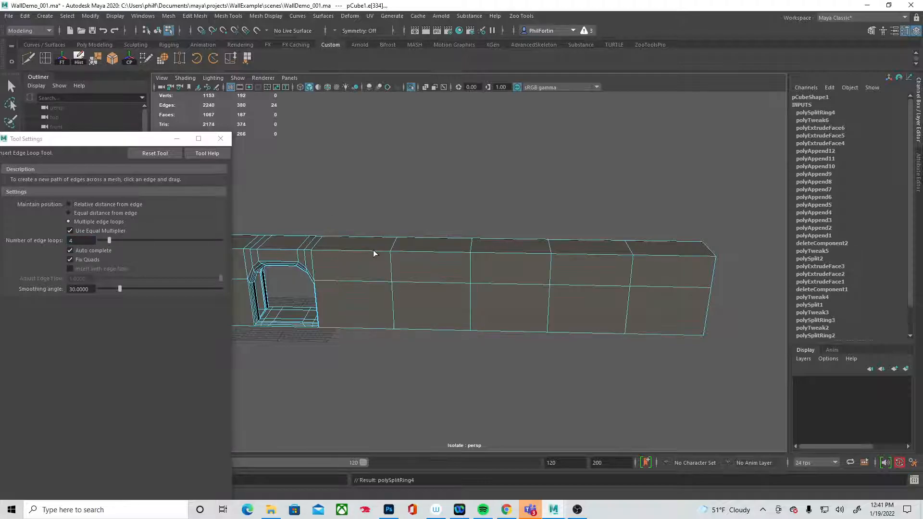
Insert four evenly spaced edge loops across the wall section to the left of the arch.
click(39, 240)
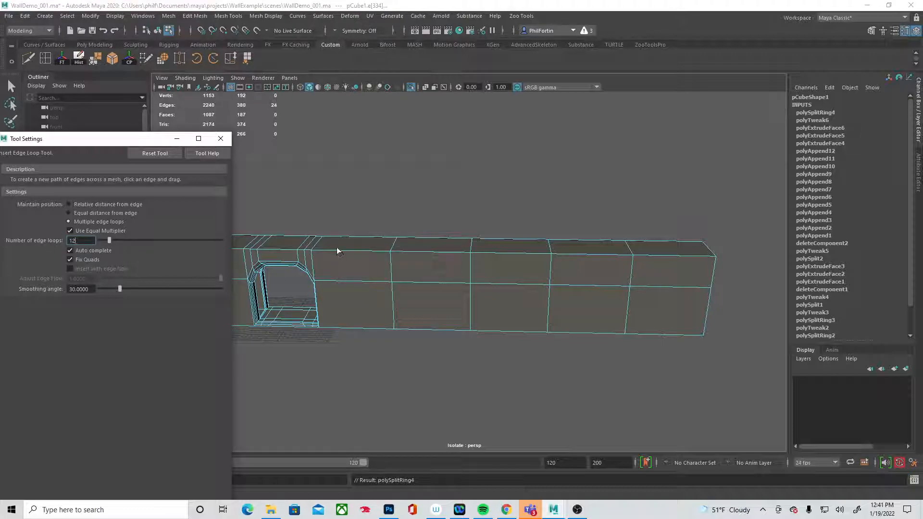
alt+drag(388, 268, 568, 282)
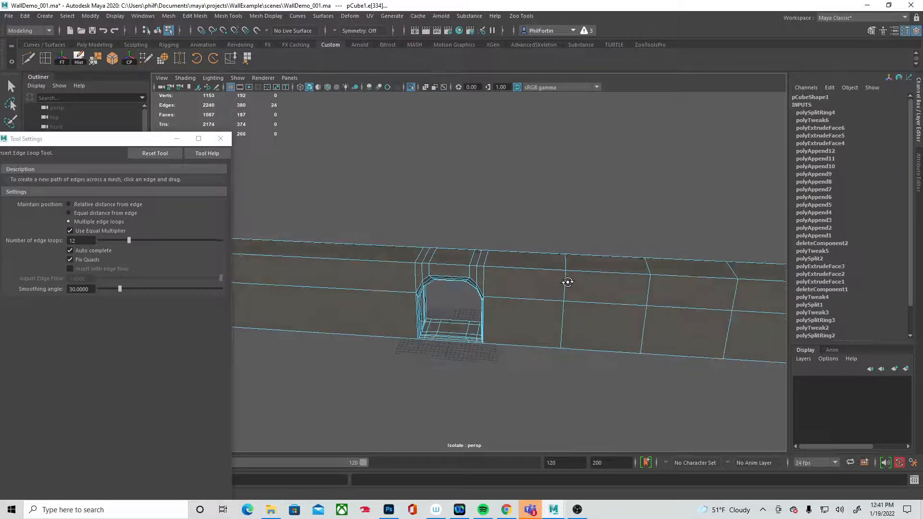
click(23, 239)
text(4)
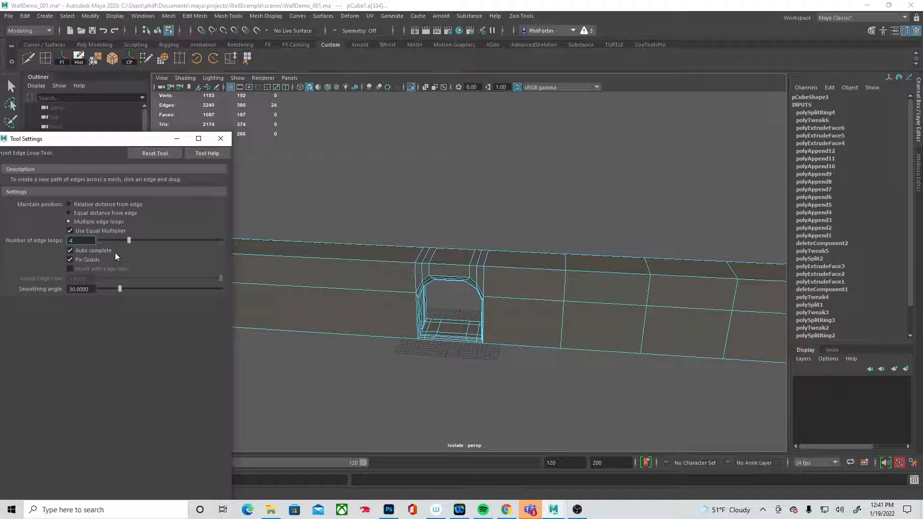
click(274, 256)
Extrude the top faces of both wall sections upward as a raised band, leaving out the faces above the arch.
alt+middle_drag(297, 272, 397, 278)
alt+right_drag(462, 285, 473, 287)
alt+middle_drag(546, 266, 636, 277)
right_drag(308, 254, 298, 265)
click(299, 247)
shift+click(358, 251)
shift+click(445, 255)
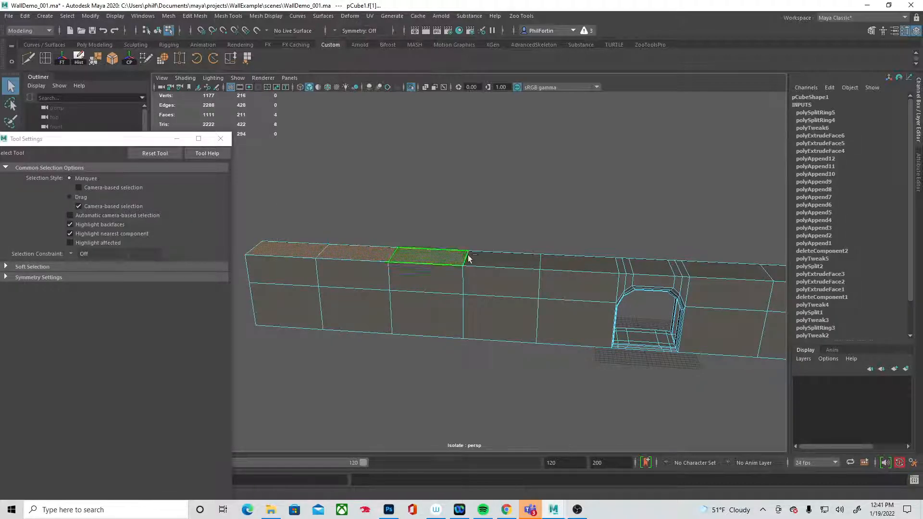
shift+click(510, 257)
shift+click(564, 259)
alt+middle_drag(661, 276, 511, 282)
shift+click(584, 276)
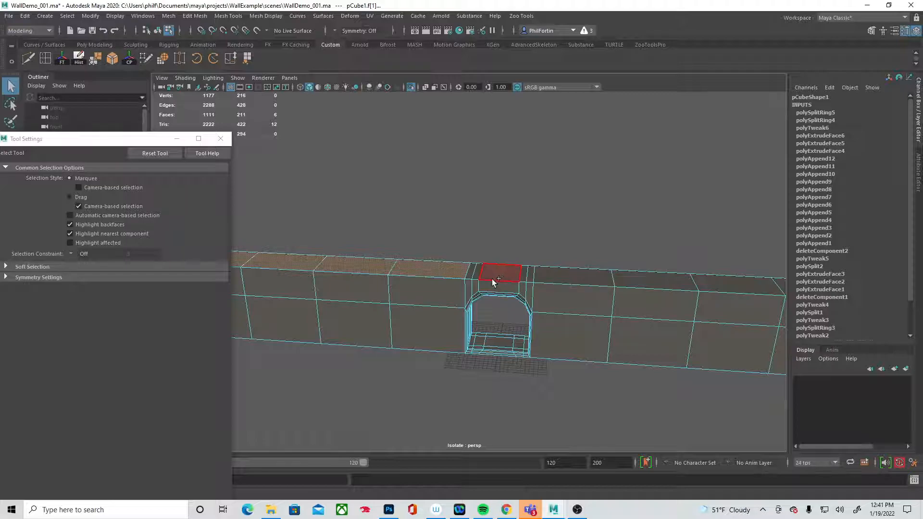
shift+click(470, 273)
shift+click(549, 271)
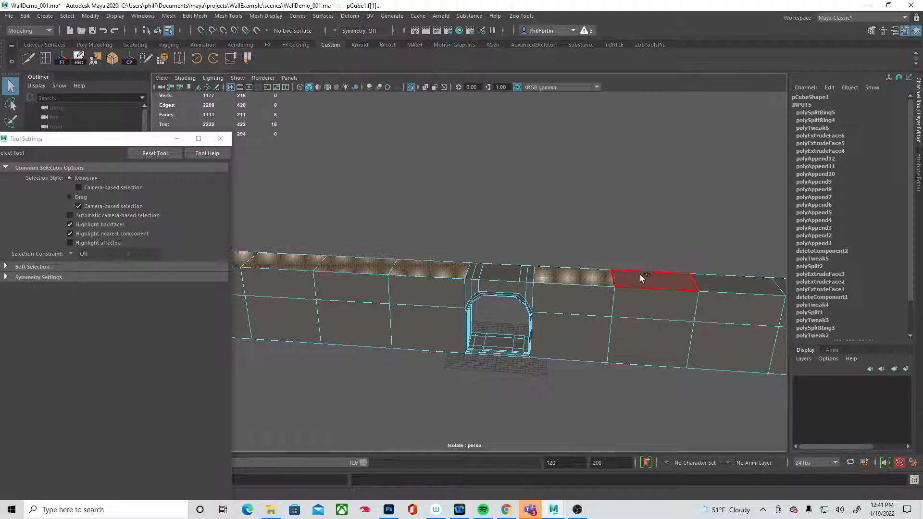
shift+click(641, 276)
alt+middle_drag(708, 290, 599, 297)
shift+click(599, 296)
shift+click(681, 296)
alt+middle_drag(656, 321, 541, 329)
shift+click(667, 306)
alt+middle_drag(416, 301, 550, 303)
alt+drag(551, 303, 552, 287)
alt+right_drag(639, 286, 585, 284)
key(ctrl+e)
key(w)
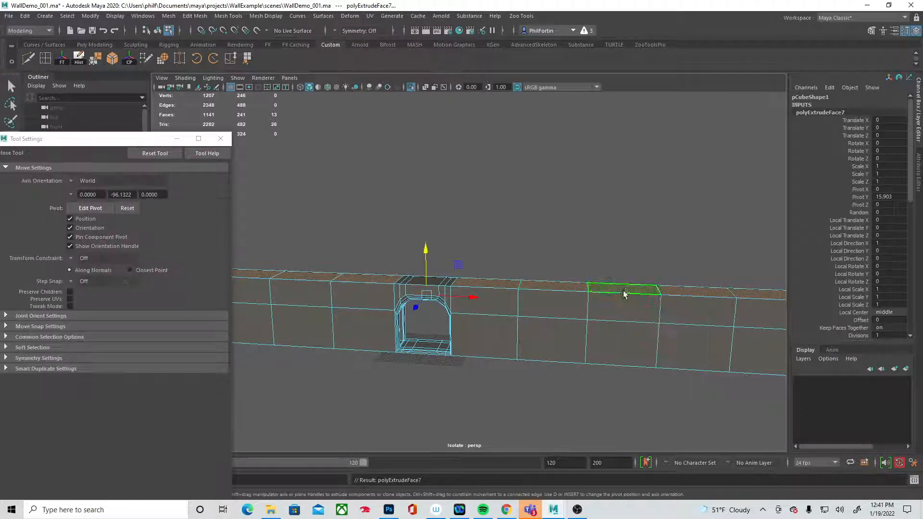
drag(427, 261, 422, 236)
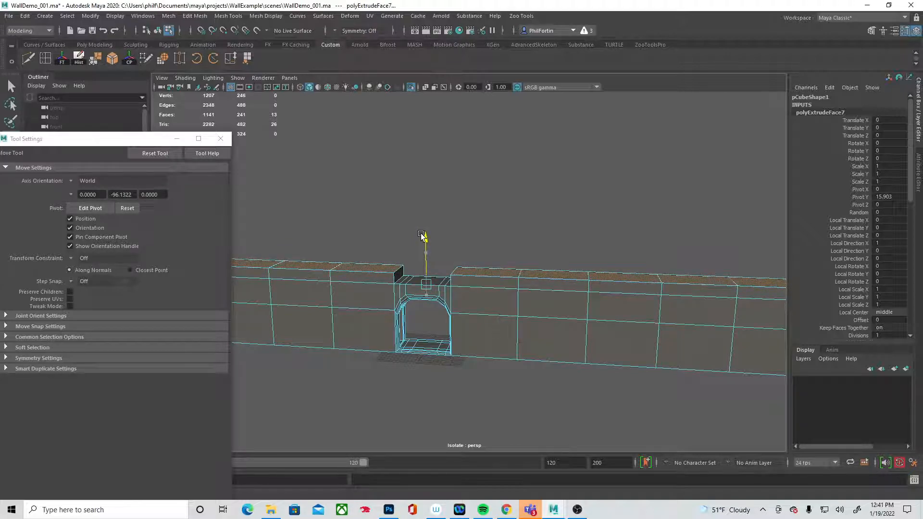
Extrude the wide top face above the arch and its two narrow neighbours straight up along the world axis.
alt+drag(368, 272, 387, 287)
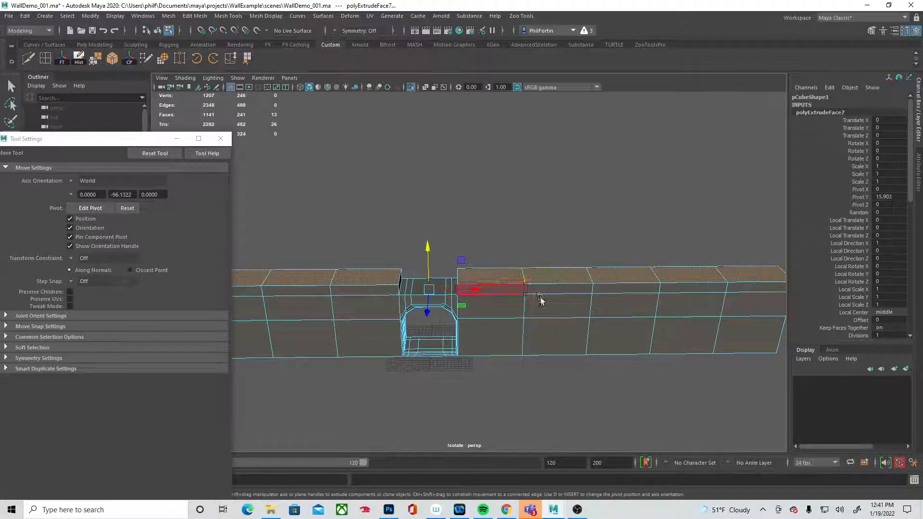
alt+drag(453, 277, 426, 355)
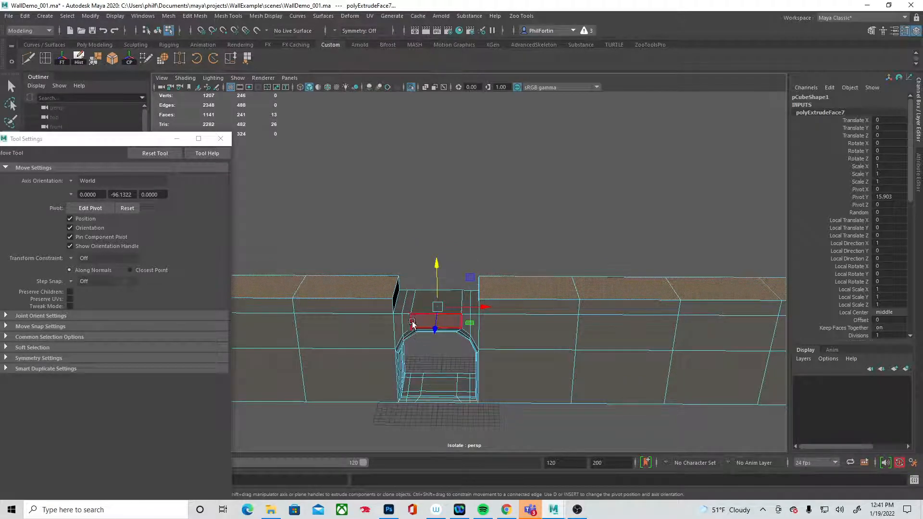
click(404, 305)
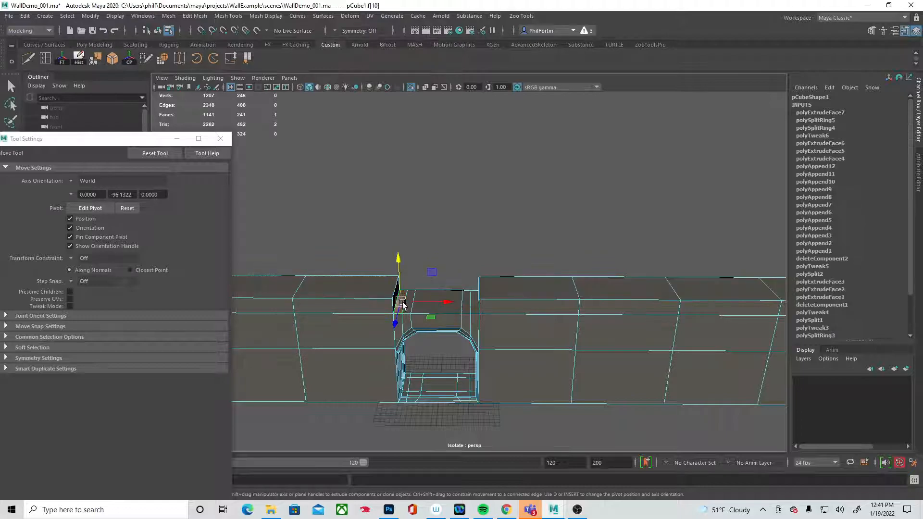
key(q)
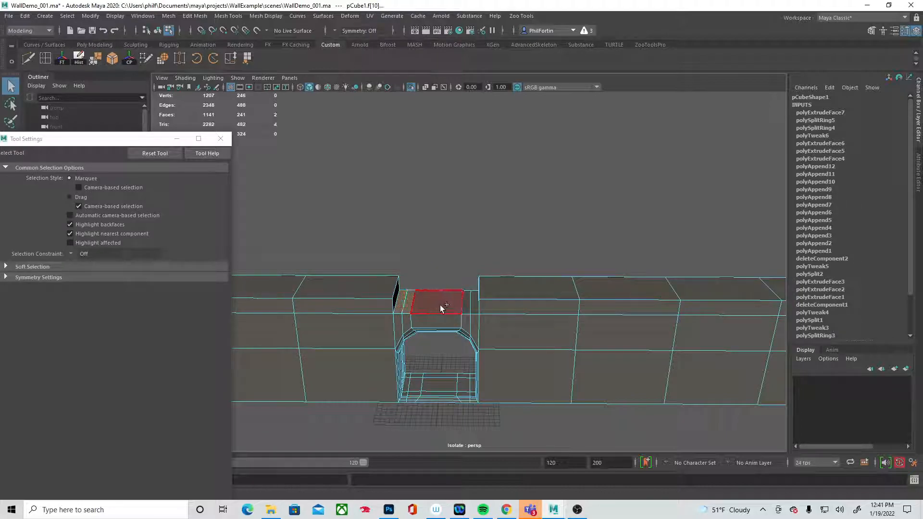
shift+click(439, 303)
shift+click(466, 303)
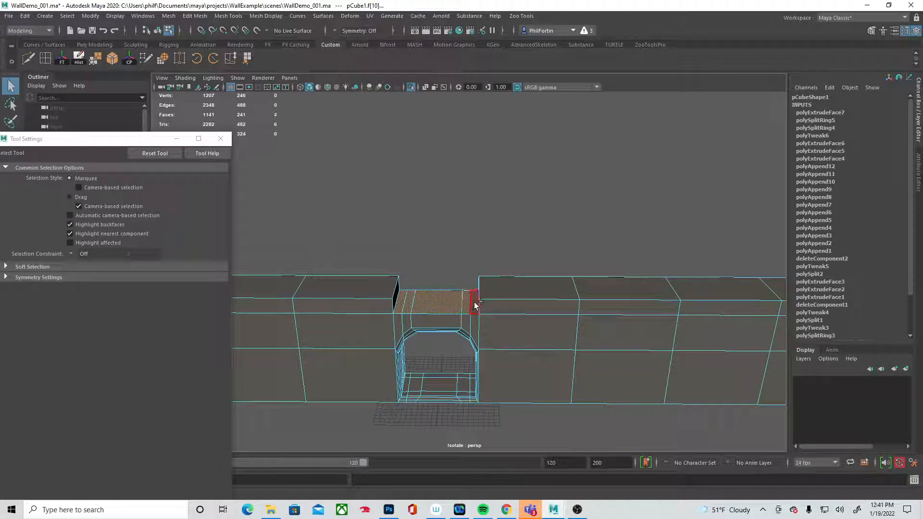
click(425, 304)
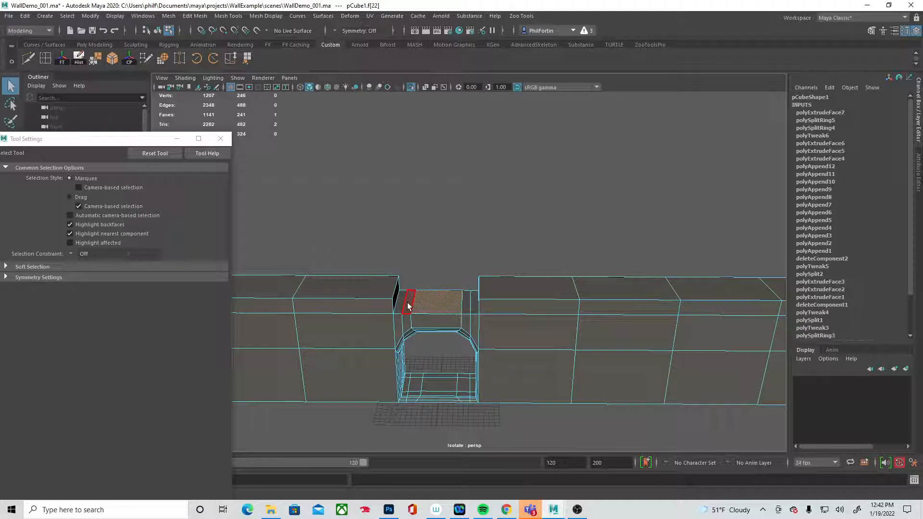
shift+click(408, 306)
shift+click(465, 303)
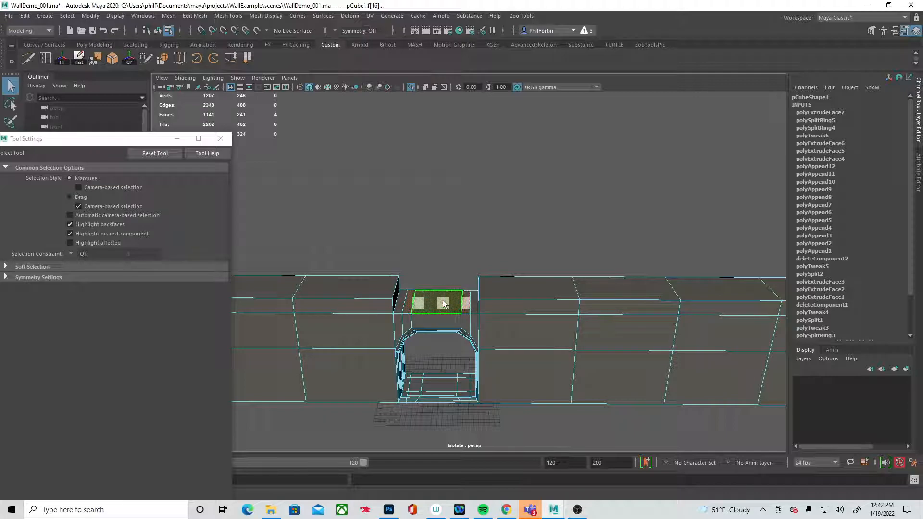
key(ctrl+e)
drag(407, 264, 407, 240)
key(ctrl+z)
click(466, 242)
mouse_move(435, 282)
mouse_down()
mouse_move(433, 253)
mouse_move(433, 263)
mouse_up()
Extrude only the central top face of the gate block upward by 4.306 as a second tier.
click(424, 283)
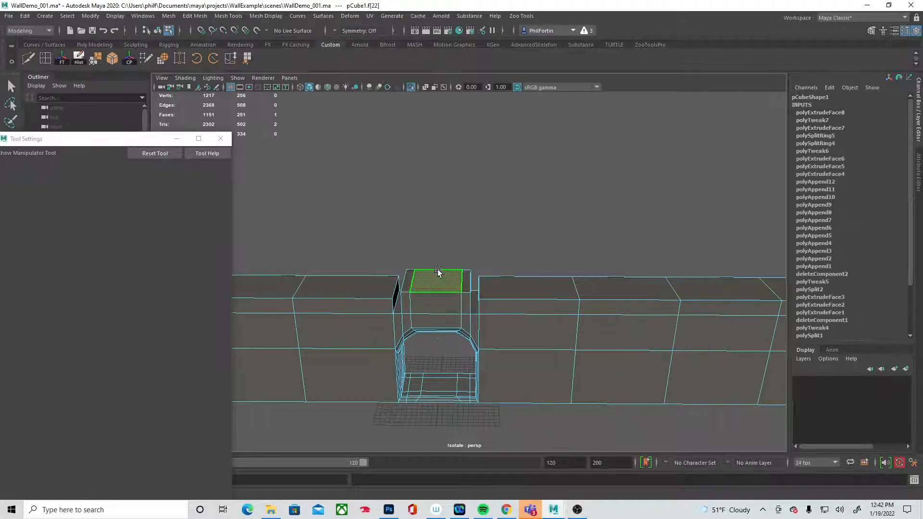
key(ctrl+e)
middle_drag(495, 212, 498, 189)
Lower the top faces of the wall sections on both sides of the gate so the raised band becomes thin.
alt+drag(478, 284, 461, 299)
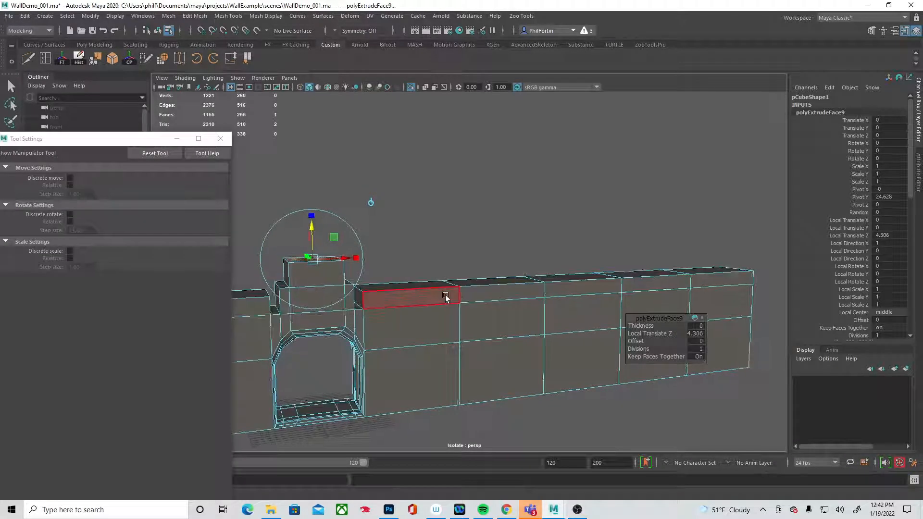
key(w)
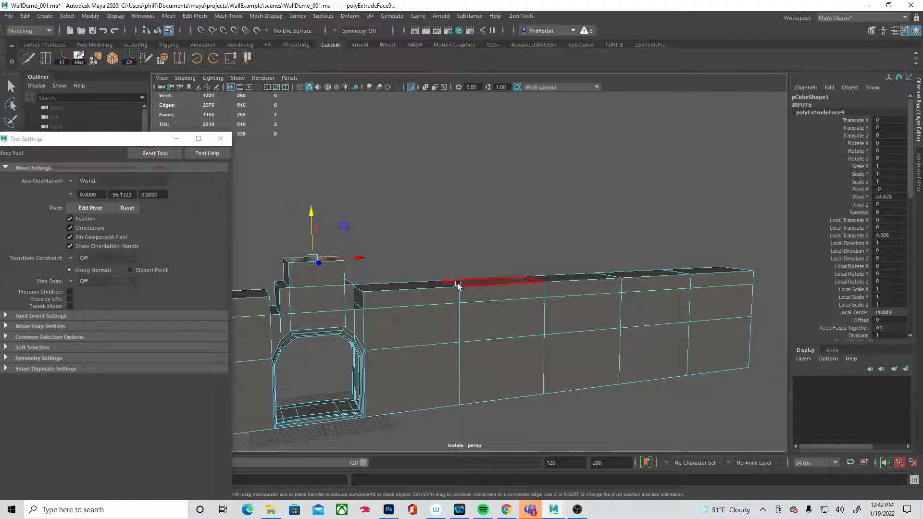
click(715, 268)
shift+click(653, 271)
shift+click(584, 276)
shift+click(495, 282)
shift+click(420, 282)
alt+middle_drag(410, 295, 585, 297)
alt+drag(586, 297, 442, 284)
shift+click(443, 277)
shift+click(396, 267)
shift+click(356, 259)
shift+click(319, 250)
shift+click(292, 243)
drag(495, 248, 496, 255)
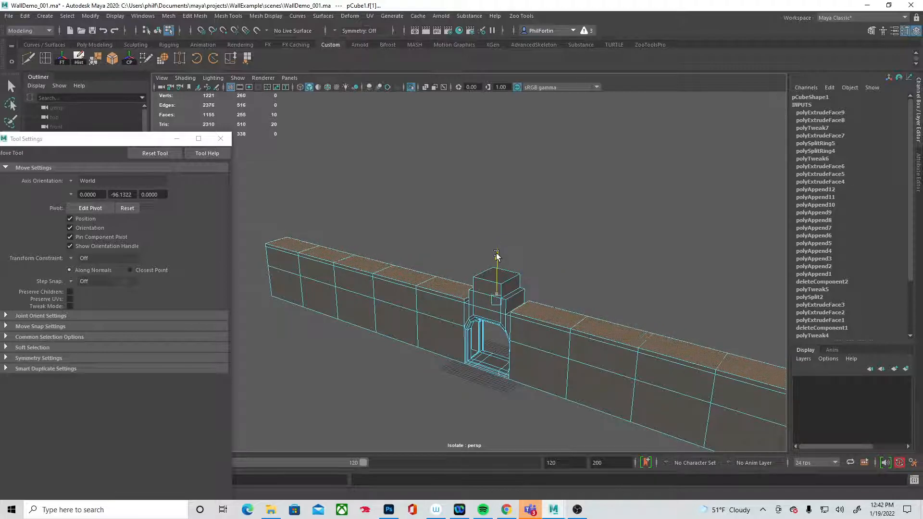
Extrude the top faces of both wall sections upward by about 3.77, using the front view to judge the height.
key(ctrl+e)
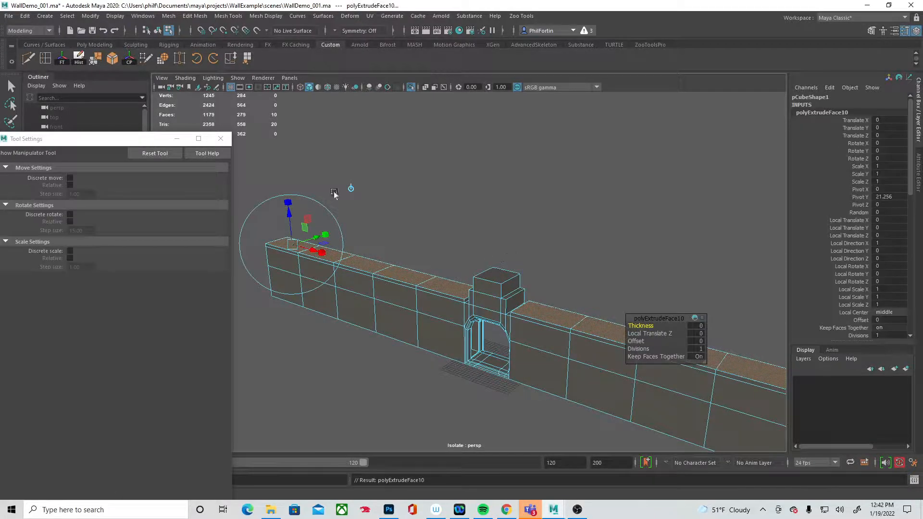
click(352, 188)
drag(498, 272, 587, 258)
key(space)
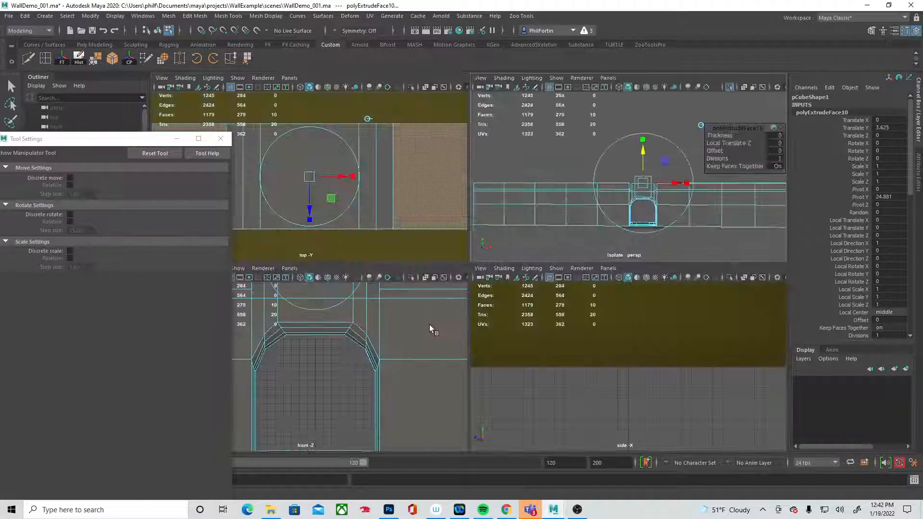
key(space)
alt+middle_drag(500, 283, 503, 485)
drag(480, 225, 479, 222)
key(w)
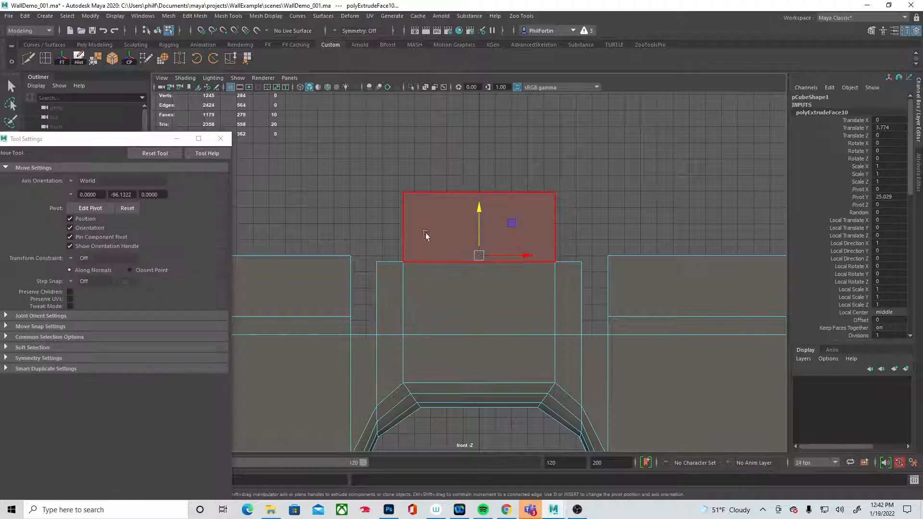
drag(478, 212, 478, 255)
Snap the vertices along the top of the gate block's lower tier to the grid line level with the wall tops.
right_drag(384, 269, 353, 250)
drag(373, 249, 594, 277)
key(x)
drag(480, 215, 478, 255)
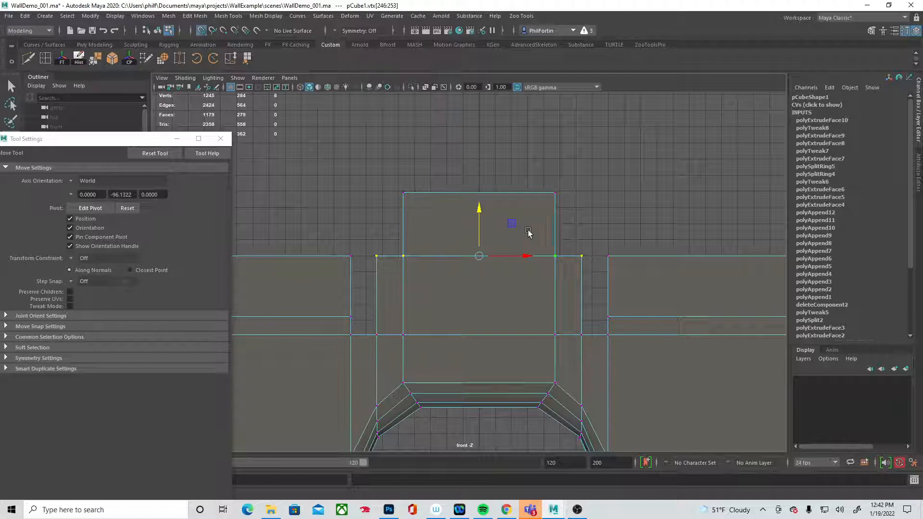
click(203, 34)
Return the wall to object mode, freeze its transformations and delete its construction history.
alt+middle_drag(516, 258, 649, 274)
alt+right_drag(608, 277, 246, 262)
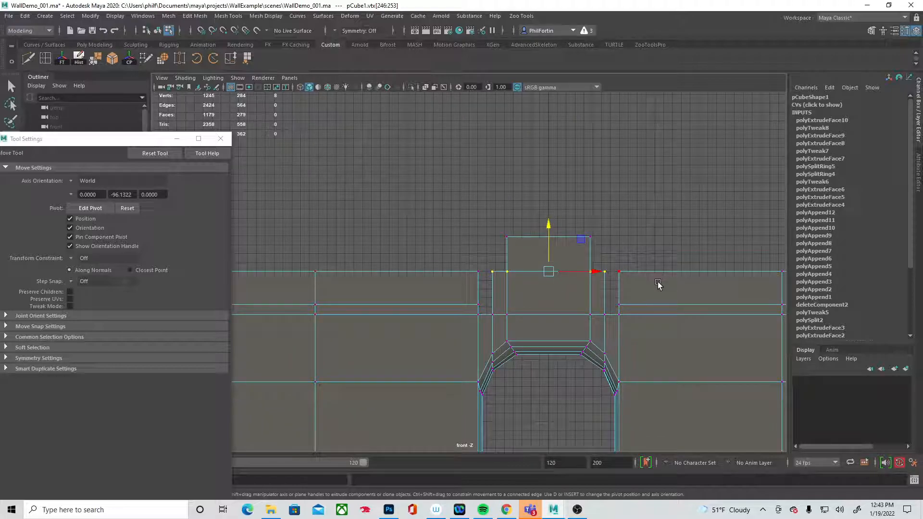
right_drag(680, 288, 679, 288)
right_drag(628, 253, 665, 256)
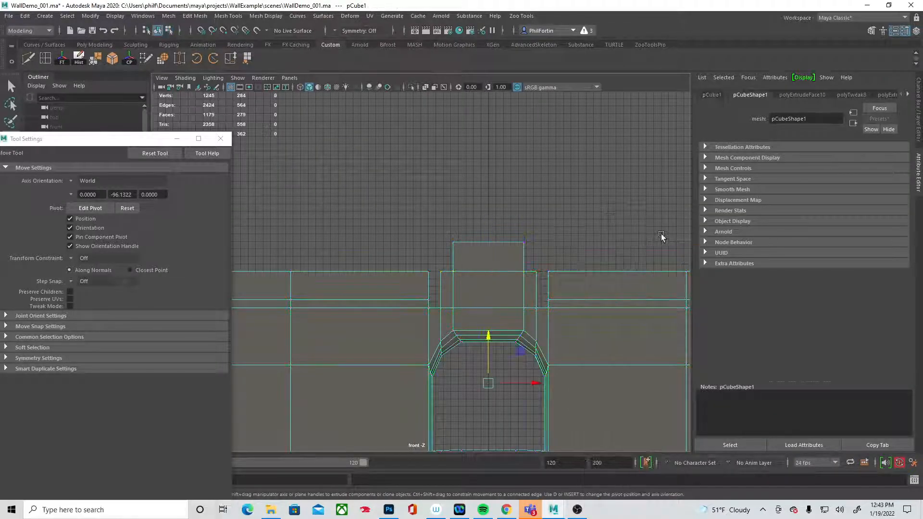
click(920, 126)
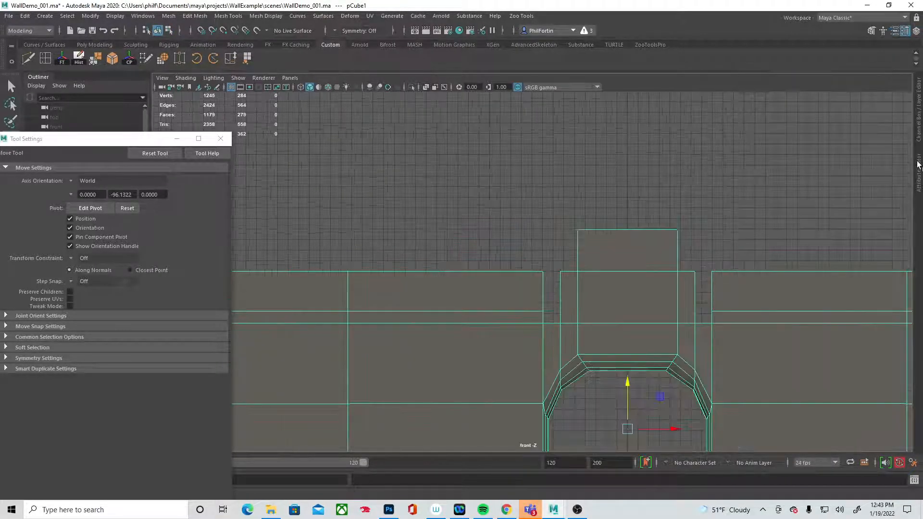
right_drag(642, 245, 683, 232)
click(919, 112)
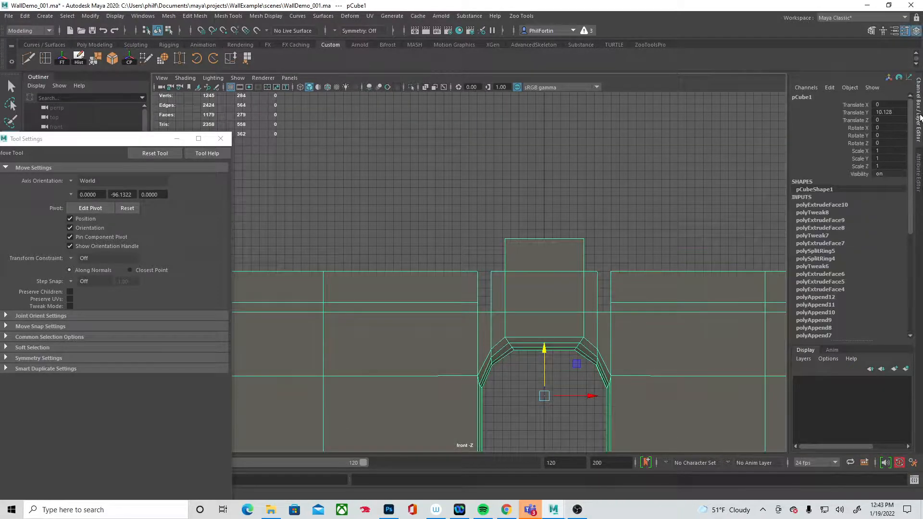
scroll(838, 256, down, 4)
scroll(838, 255, up, 5)
click(63, 62)
click(80, 60)
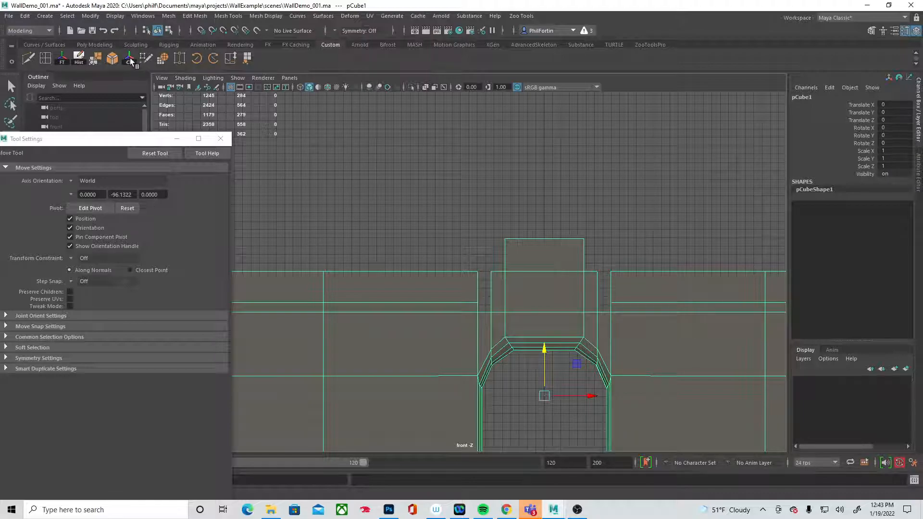
Save the scene as a new version named WallDemo_002.ma in the project's scenes folder.
click(9, 16)
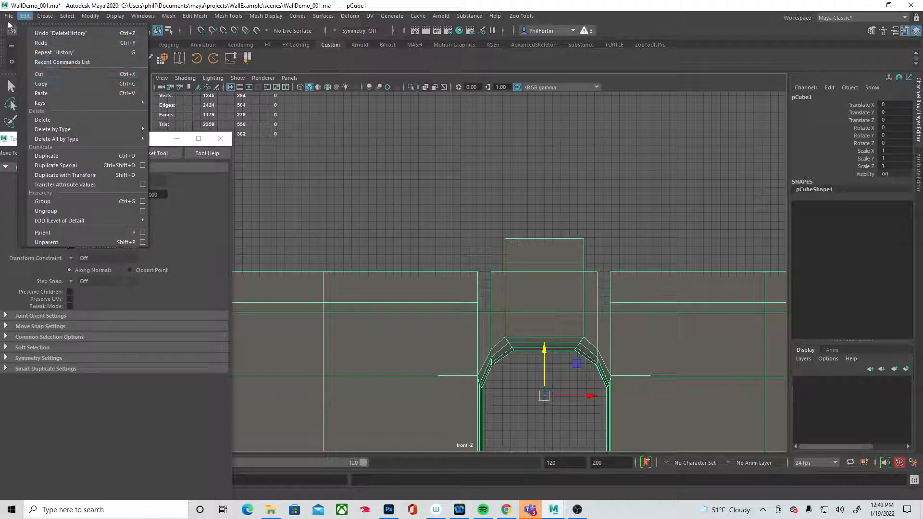
click(29, 64)
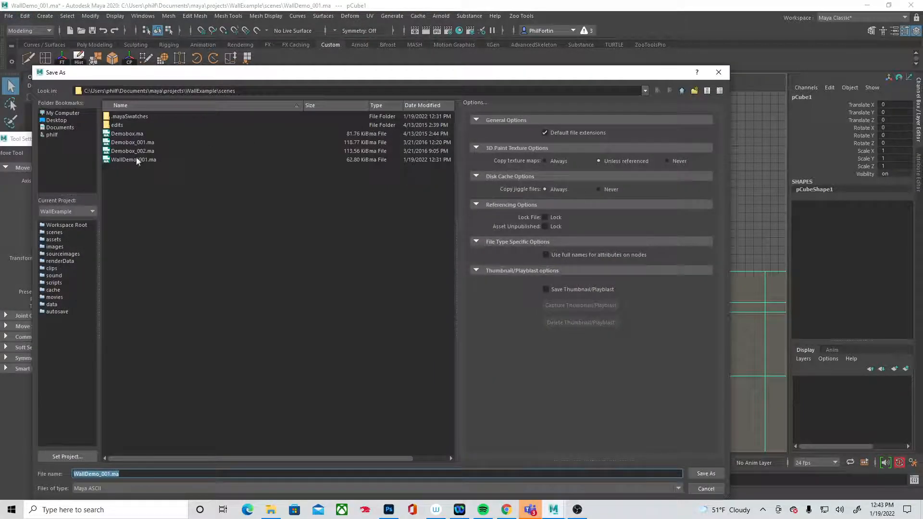
click(135, 160)
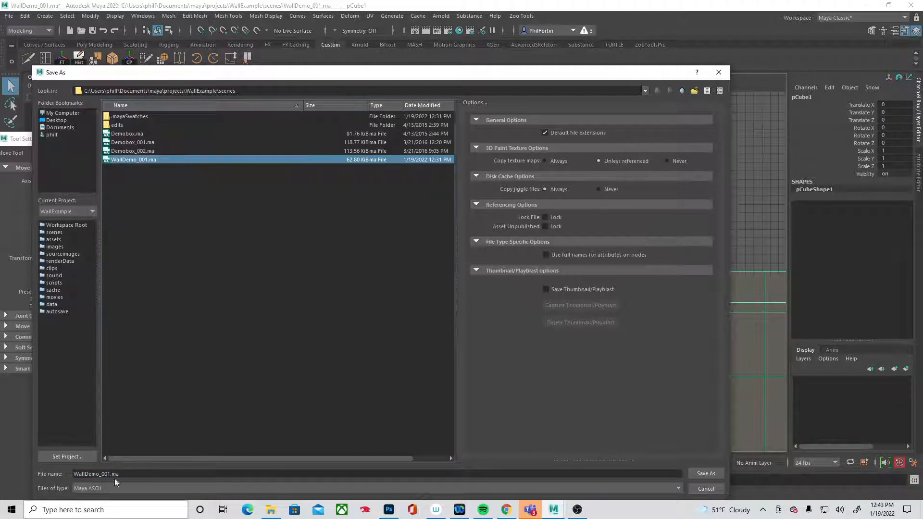
click(229, 475)
key(BackSpace)
key(BackSpace)
key(BackSpace)
key(BackSpace)
text(2)
key(Return)
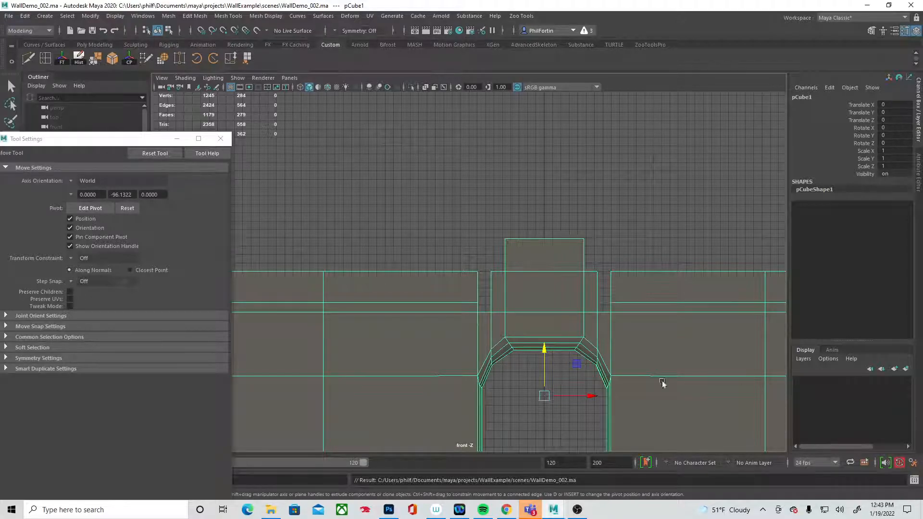
Extract the front-facing upper-tier faces of the wall section to the right of the gate as a separate mesh and return to object mode.
scroll(682, 325, down, 3)
alt+middle_drag(581, 336, 298, 308)
alt+middle_drag(615, 335, 652, 336)
right_drag(403, 275, 363, 253)
drag(361, 256, 922, 275)
mouse_move(727, 289)
alt+middle_down()
mouse_move(557, 281)
mouse_move(716, 286)
alt+middle_up()
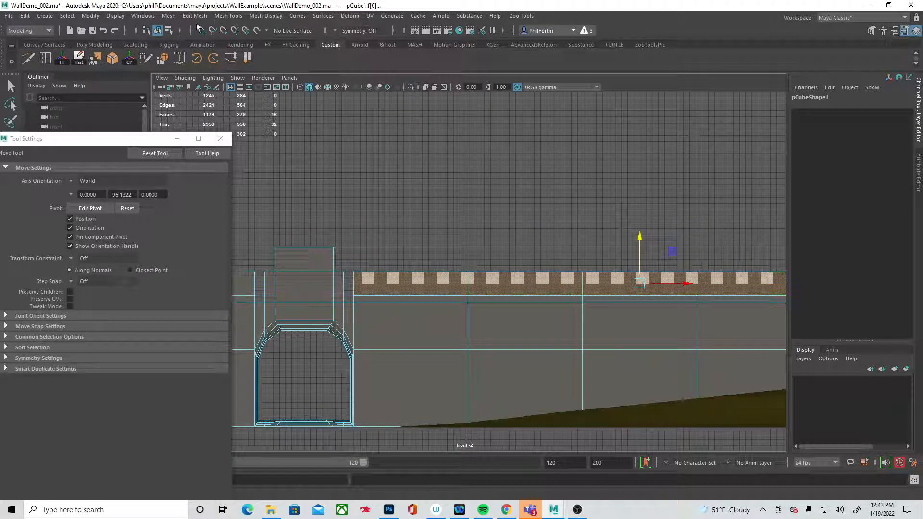
click(184, 16)
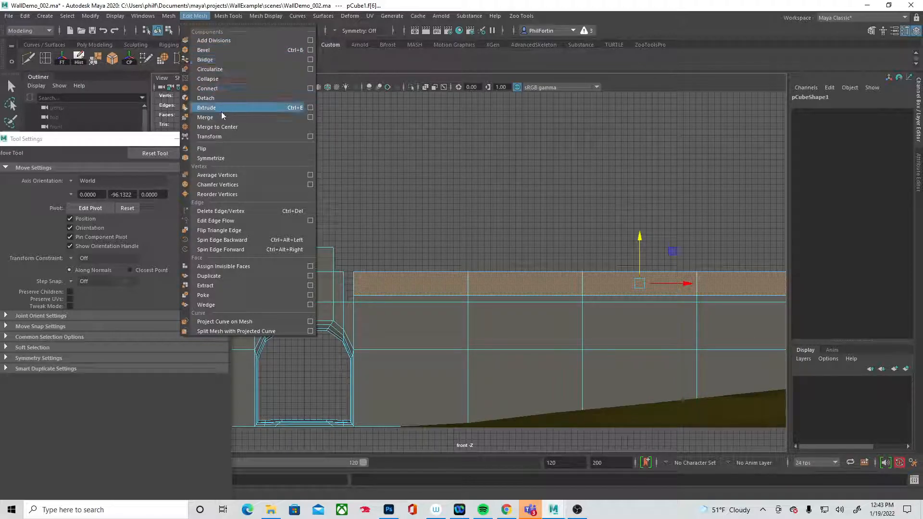
click(226, 286)
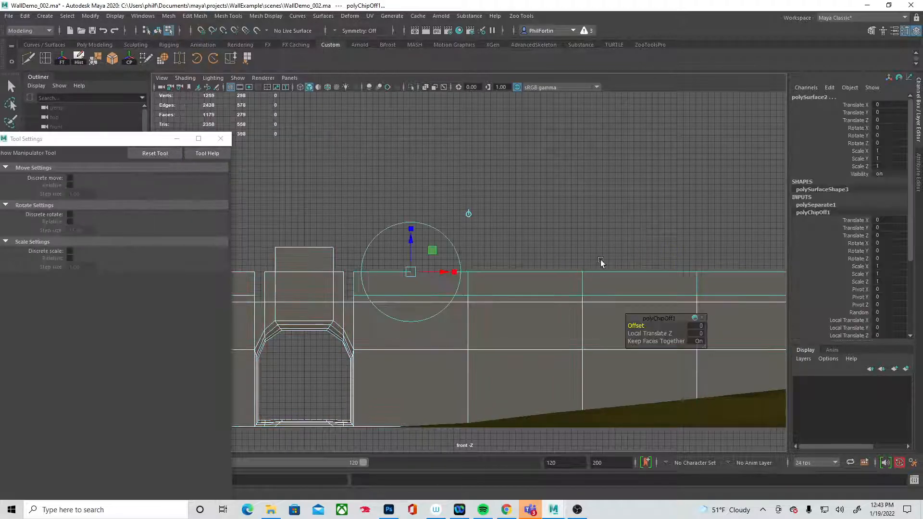
right_drag(515, 244, 567, 228)
key(q)
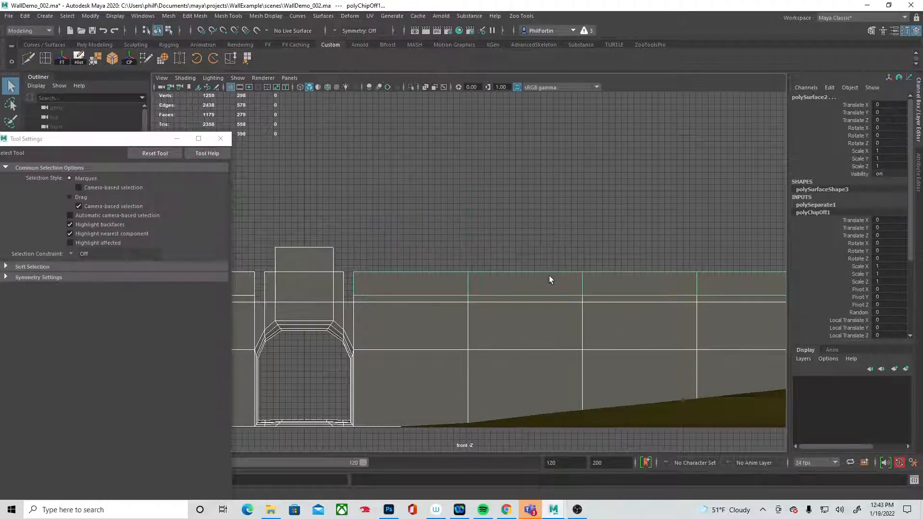
Insert 12 evenly spaced edge loops into the extracted strip's segment closest to the gate.
alt+middle_drag(447, 289, 400, 275)
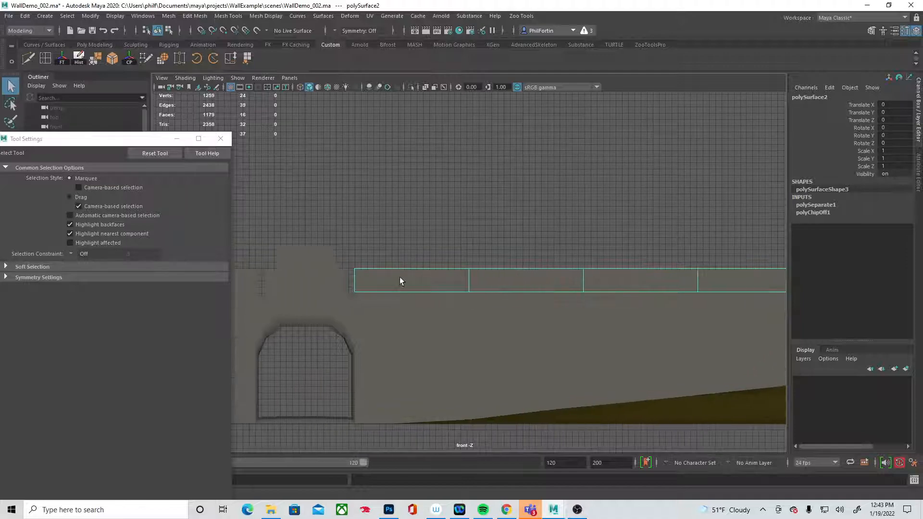
click(46, 57)
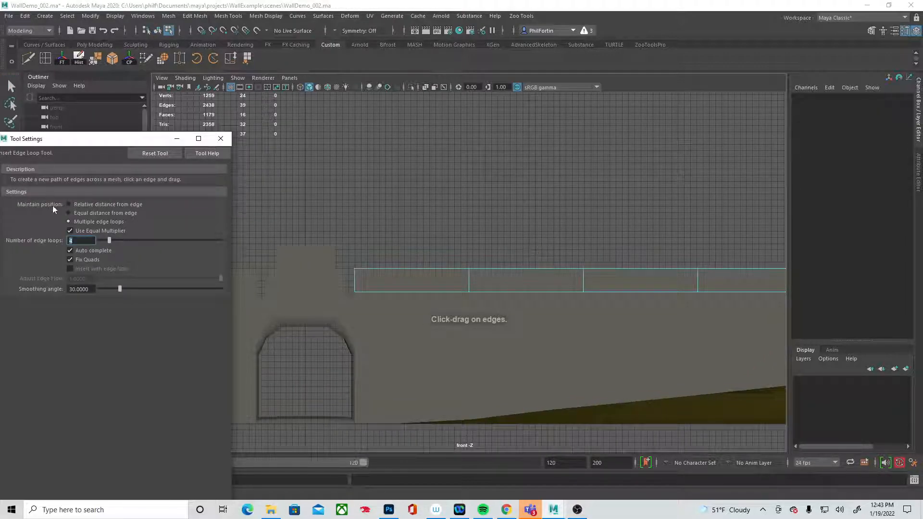
text(12)
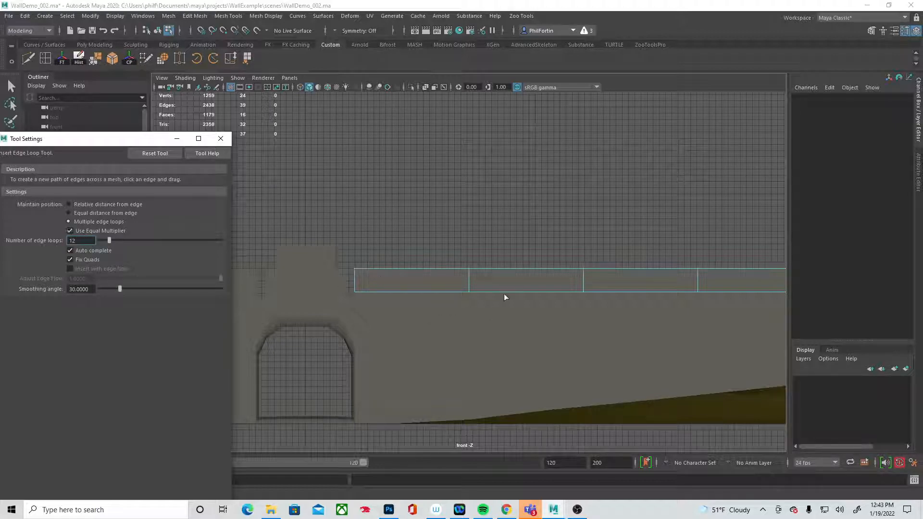
click(405, 268)
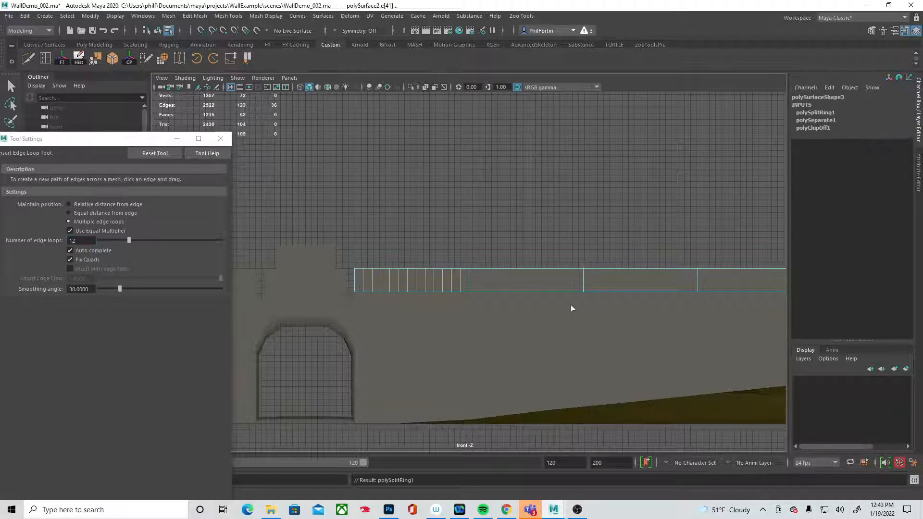
In the perspective view, select three adjacent top faces of the subdivided segment, leaving out the face at the gate end.
key(space)
drag(463, 262, 463, 238)
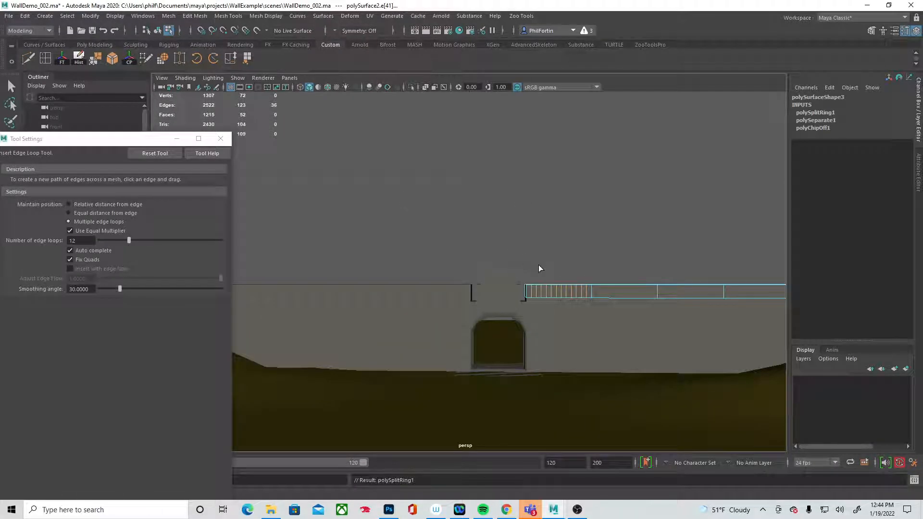
key(space)
drag(538, 264, 542, 245)
alt+drag(607, 260, 512, 282)
alt+right_drag(513, 282, 711, 298)
alt+middle_drag(686, 298, 506, 270)
alt+drag(508, 269, 482, 288)
key(q)
right_drag(480, 287, 478, 269)
drag(478, 301, 495, 302)
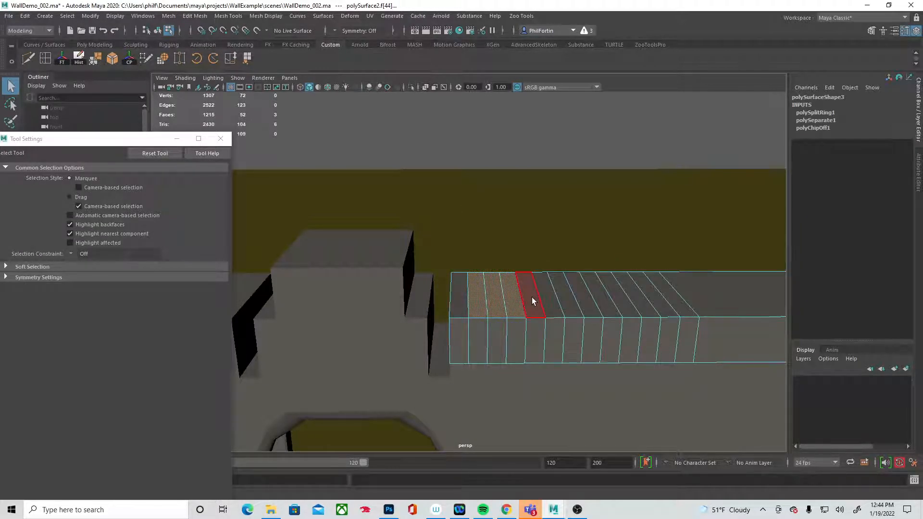
click(523, 417)
alt+drag(523, 417, 547, 402)
click(540, 327)
key(ctrl+z)
key(ctrl+z)
alt+drag(507, 297, 491, 307)
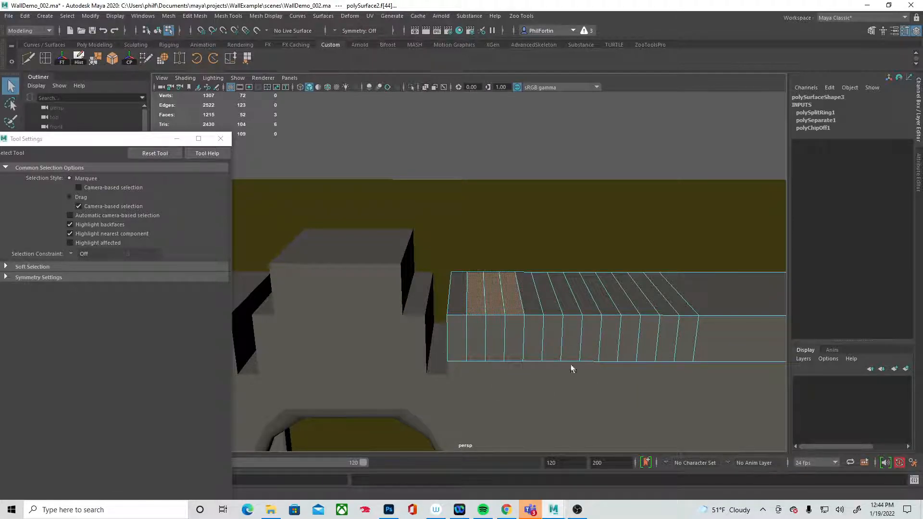
Consult the battlement sketch in Photoshop and, back in Maya, complete a selection of three groups of three top faces separated by one-face gaps.
shift+click(539, 309)
shift+click(551, 306)
shift+click(569, 303)
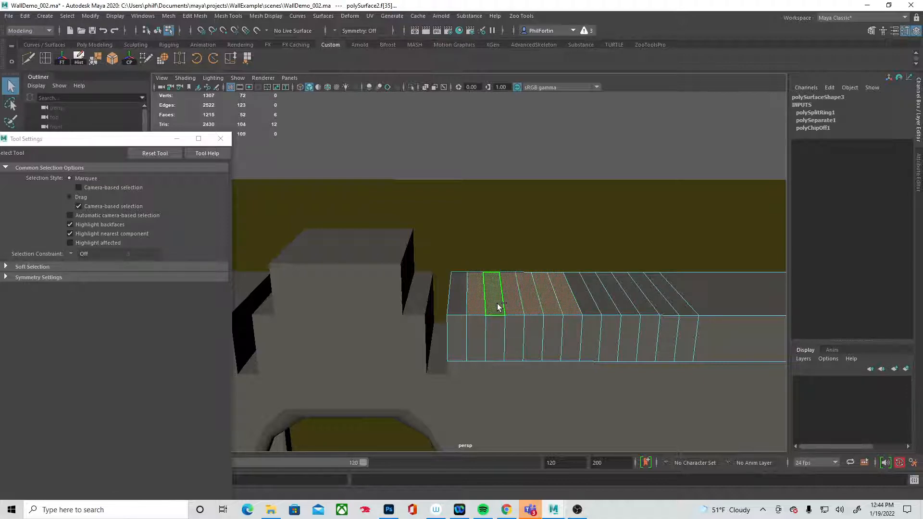
click(389, 509)
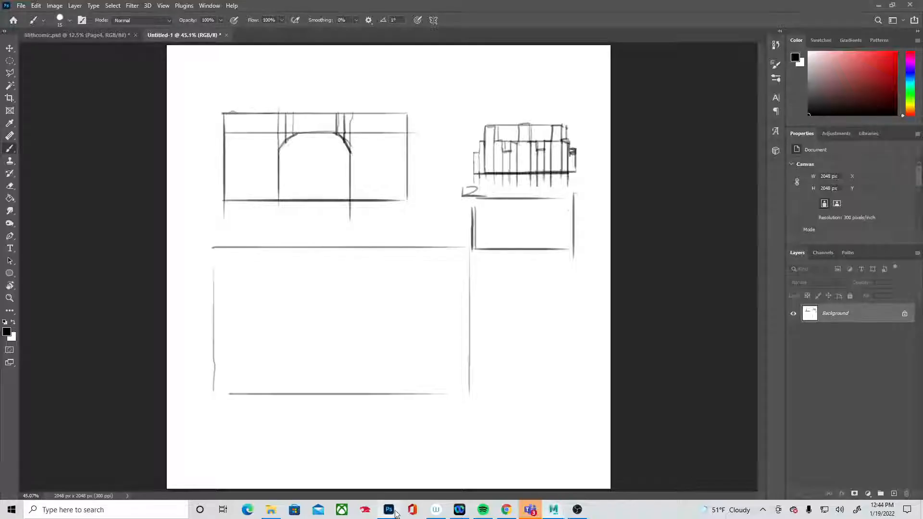
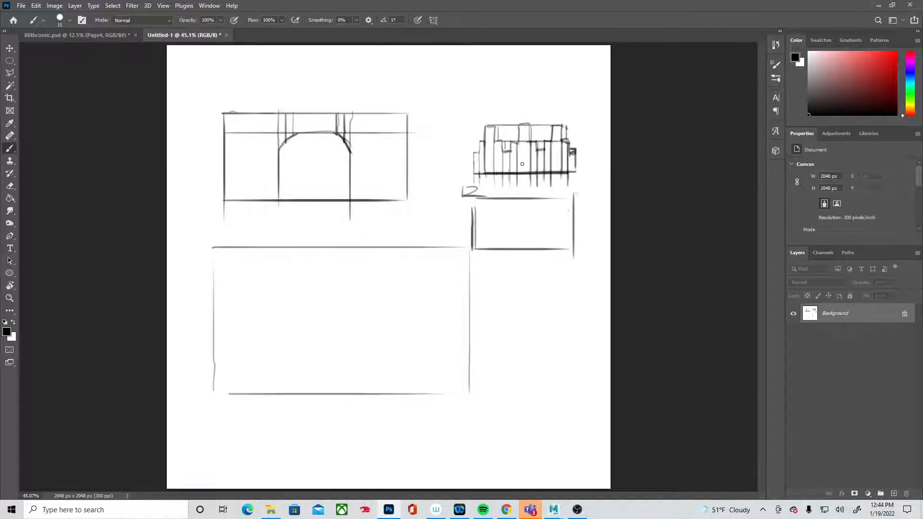
key(alt+Tab)
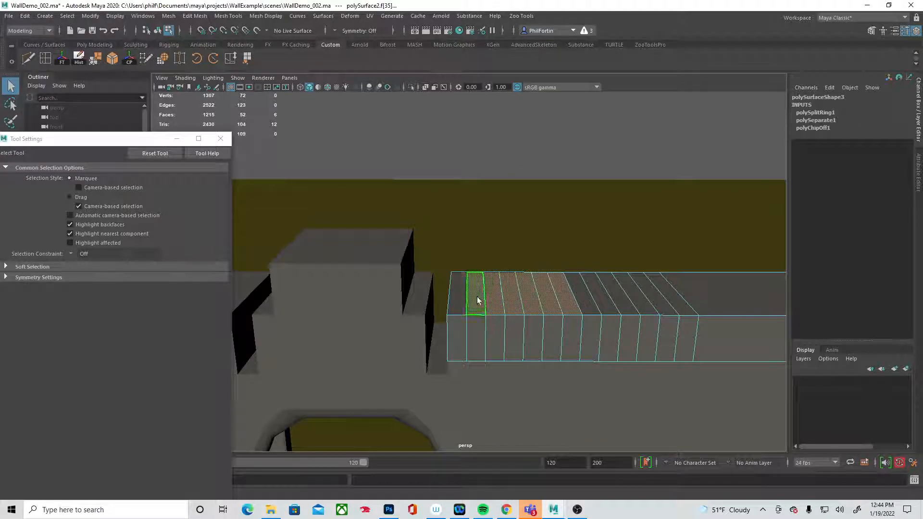
shift+click(526, 298)
shift+click(588, 301)
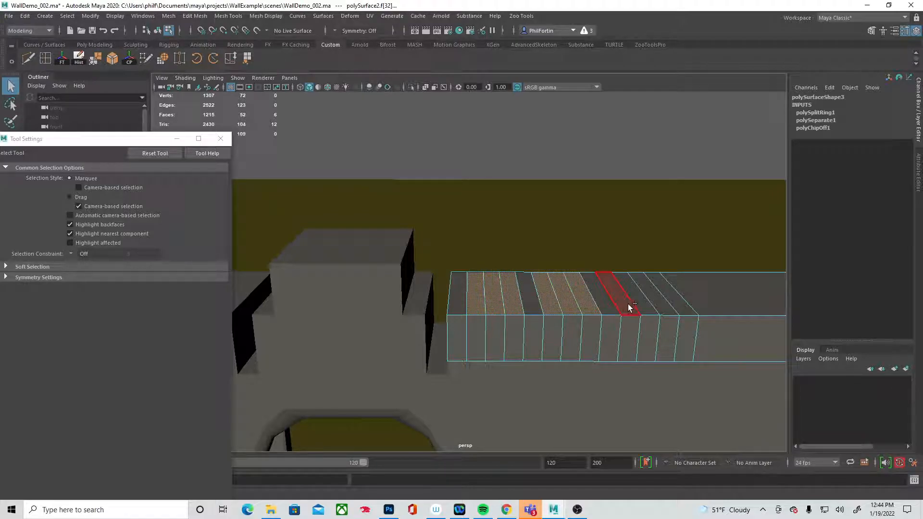
shift+click(632, 305)
shift+click(645, 305)
shift+click(657, 303)
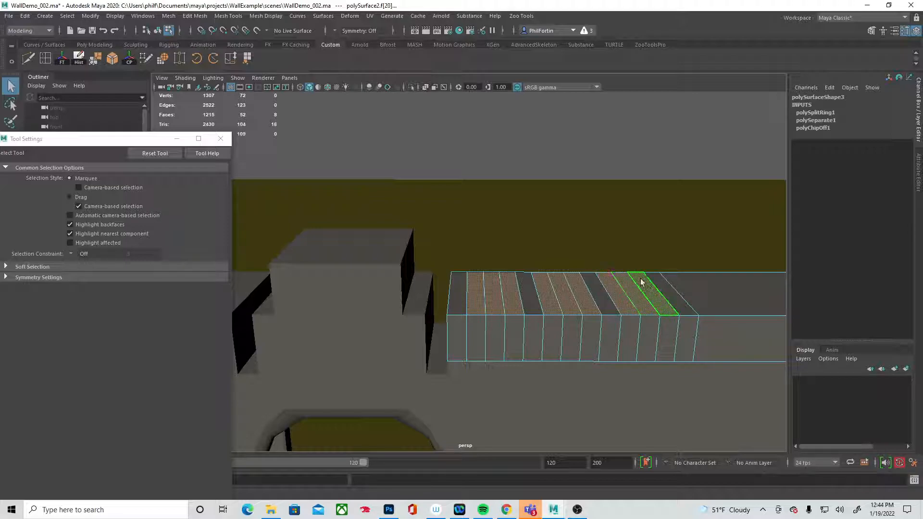
Extrude the three groups of top faces upward and snap the extrusion height to 2 units in the front view.
key(ctrl+e)
drag(651, 266, 659, 235)
key(space)
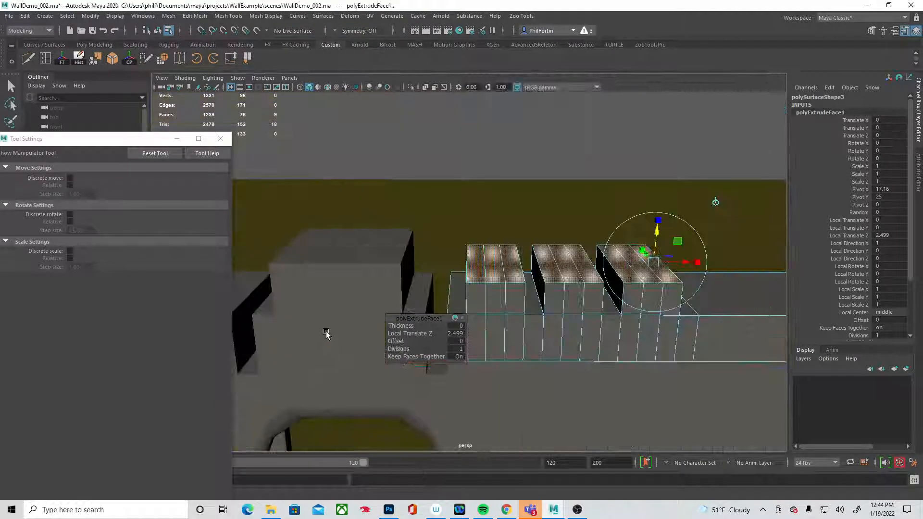
key(space)
drag(329, 330, 331, 344)
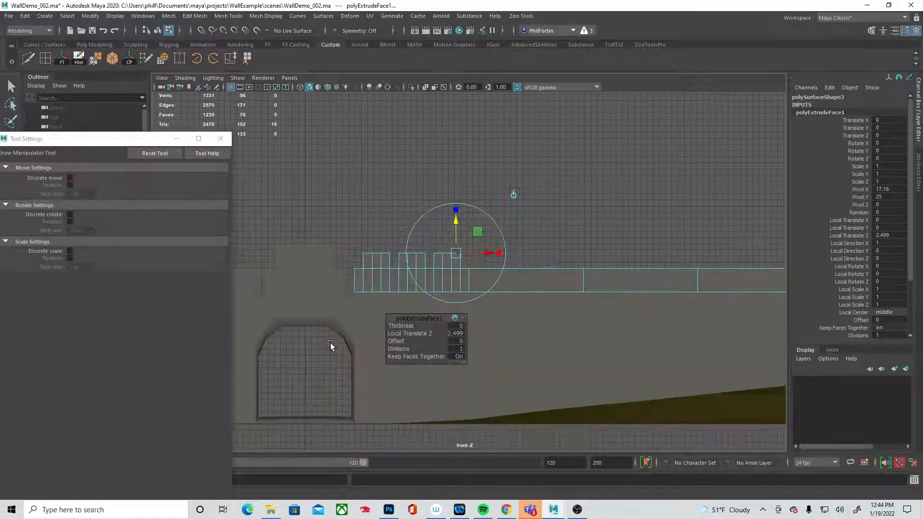
alt+middle_drag(309, 279, 344, 280)
alt+right_drag(289, 280, 587, 289)
alt+middle_drag(343, 249, 420, 271)
key(x)
drag(589, 226, 582, 262)
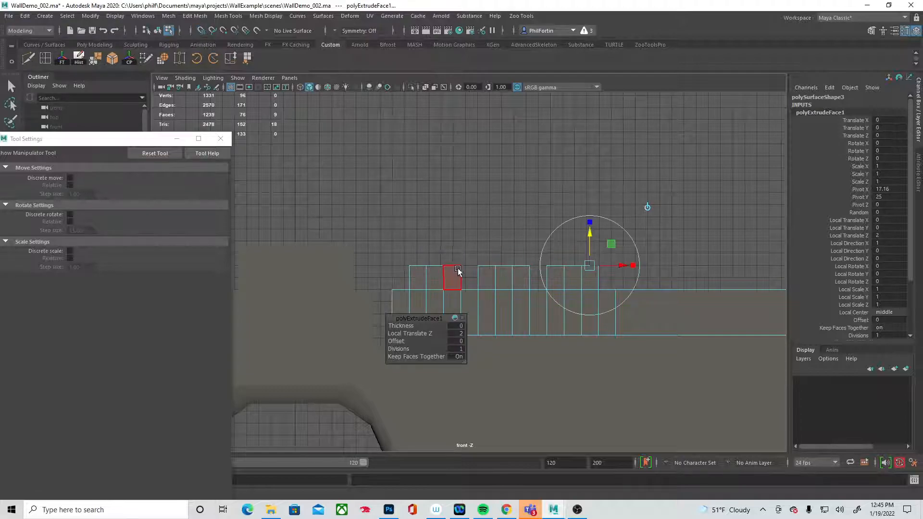
Extrude the middle top face of each of the three battlement blocks upward by 2 units, snapped to the grid.
key(space)
alt+middle_drag(654, 190, 608, 234)
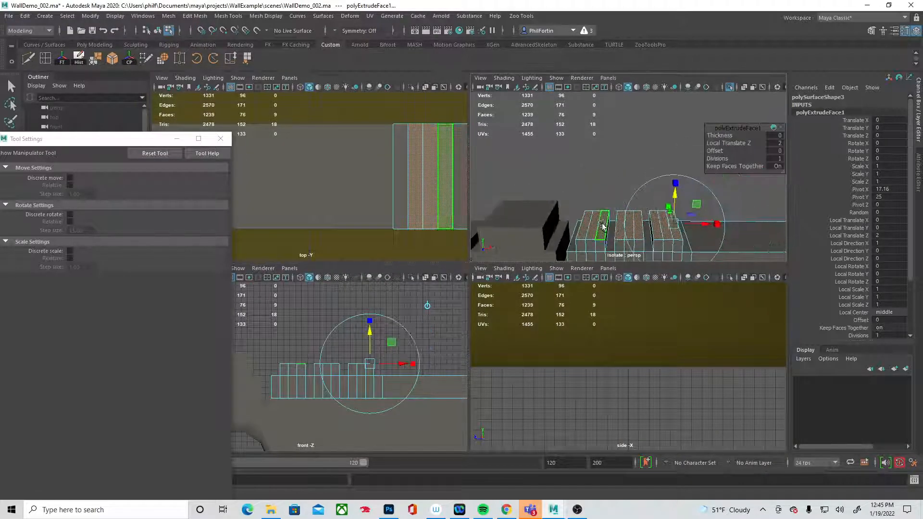
key(q)
click(597, 225)
shift+click(627, 226)
shift+click(660, 226)
key(ctrl+e)
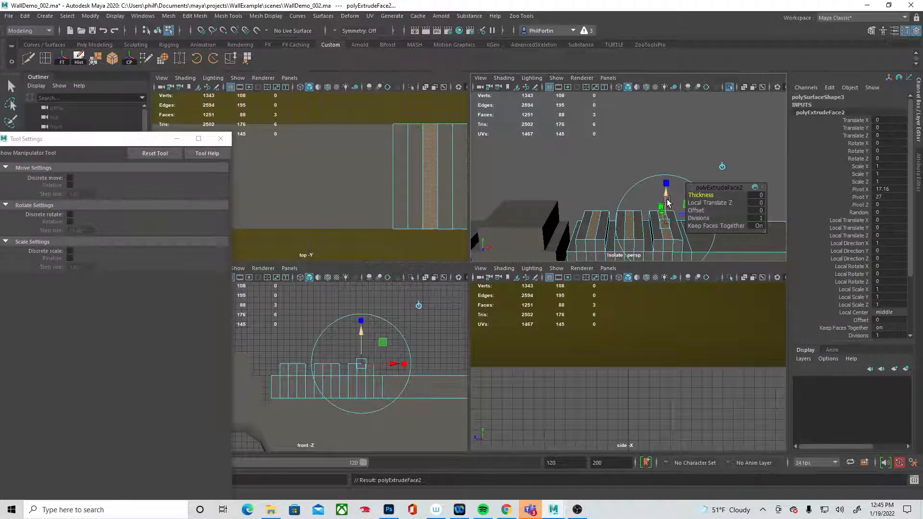
mouse_move(360, 335)
mouse_down()
mouse_move(363, 319)
mouse_move(357, 344)
mouse_up()
key(x)
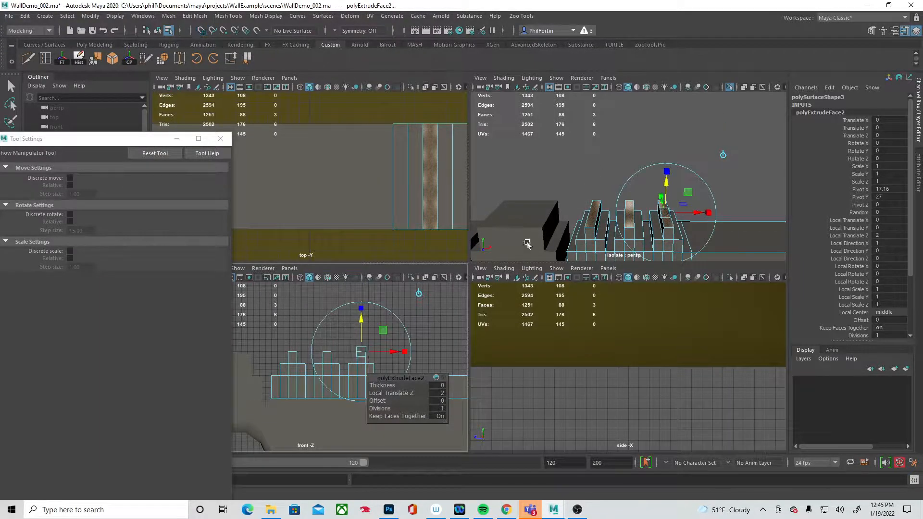
Return the battlement strip to object mode and turn off isolation in the perspective view to show the wall with the terrain.
shift+right_drag(530, 212, 553, 197)
key(shift+f)
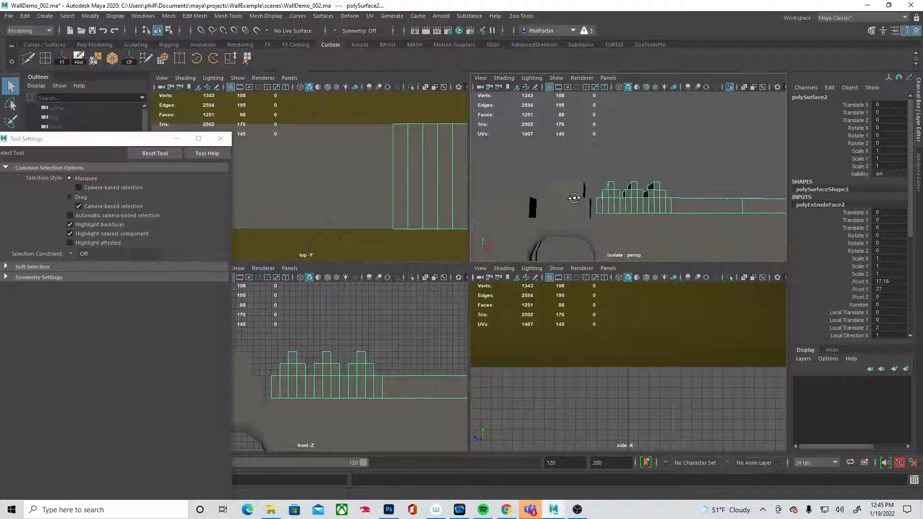
click(664, 163)
alt+drag(625, 182, 604, 149)
click(657, 182)
alt+drag(674, 216, 661, 196)
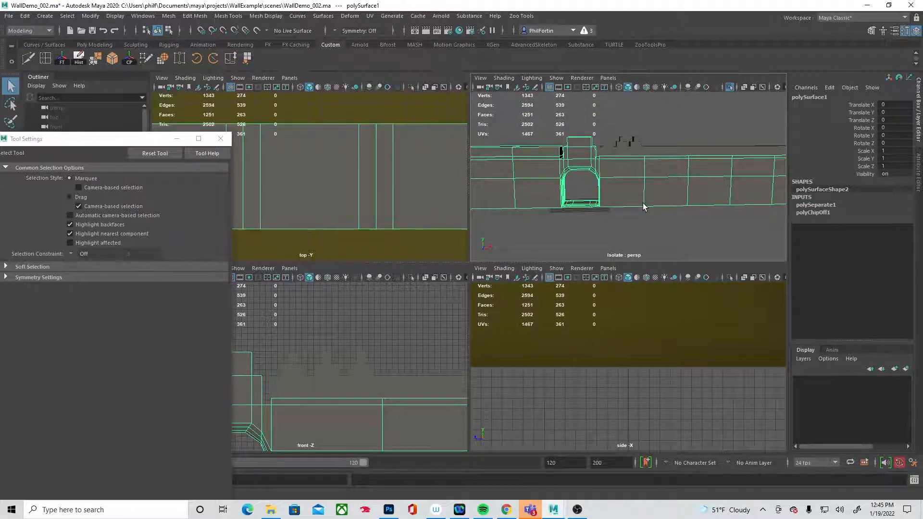
click(729, 88)
mouse_move(693, 192)
alt+mouse_down()
mouse_move(651, 212)
mouse_move(690, 195)
alt+mouse_up()
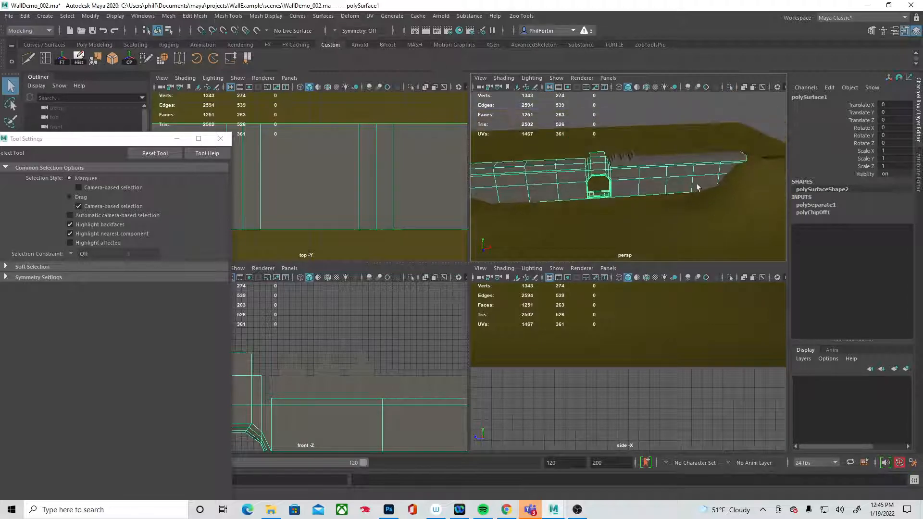
click(728, 146)
alt+drag(728, 146, 663, 159)
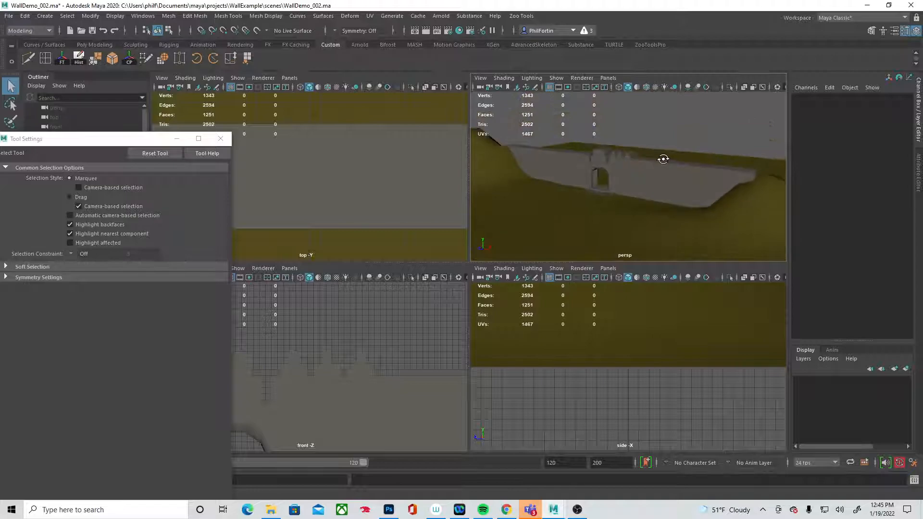
Select the battlement strip and move the Tool Settings window clear of the Outliner and toolbox.
alt+right_drag(534, 166, 722, 170)
alt+middle_drag(626, 131, 573, 192)
alt+drag(573, 192, 594, 181)
click(594, 184)
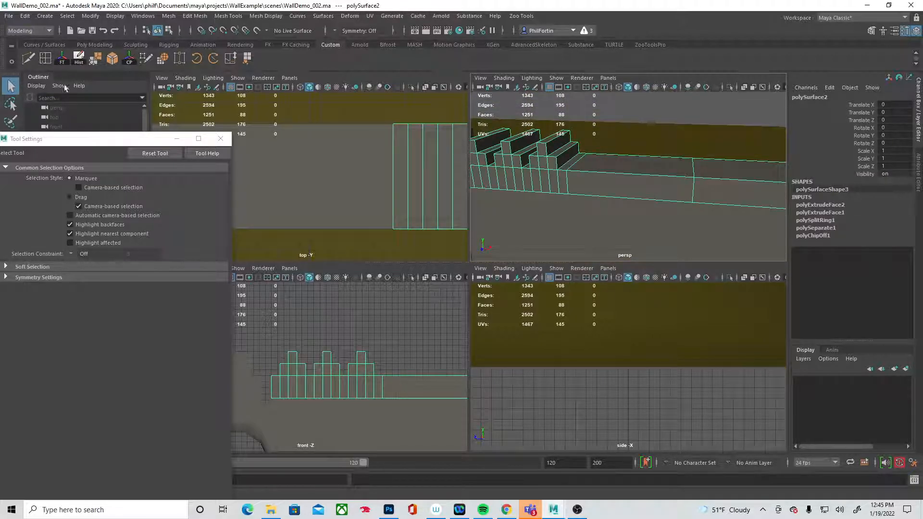
drag(70, 140, 139, 149)
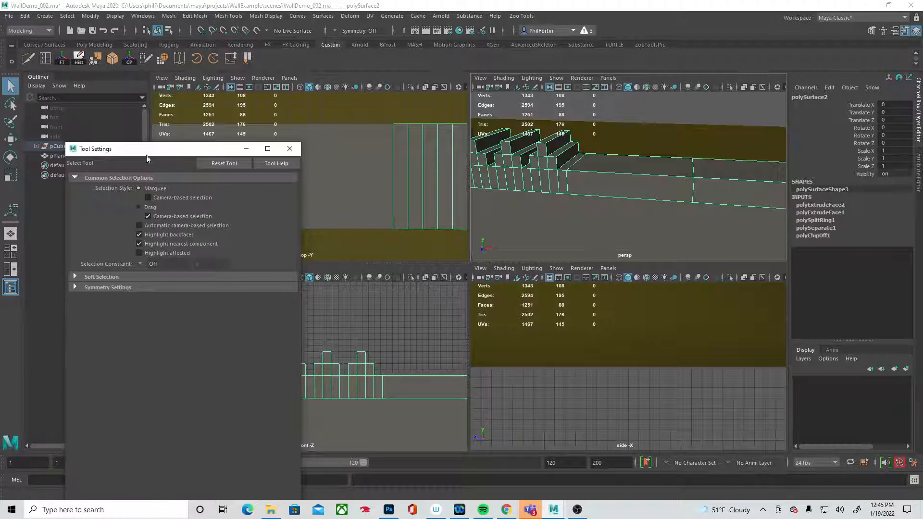
drag(139, 151, 124, 149)
scroll(485, 152, down, 6)
click(609, 195)
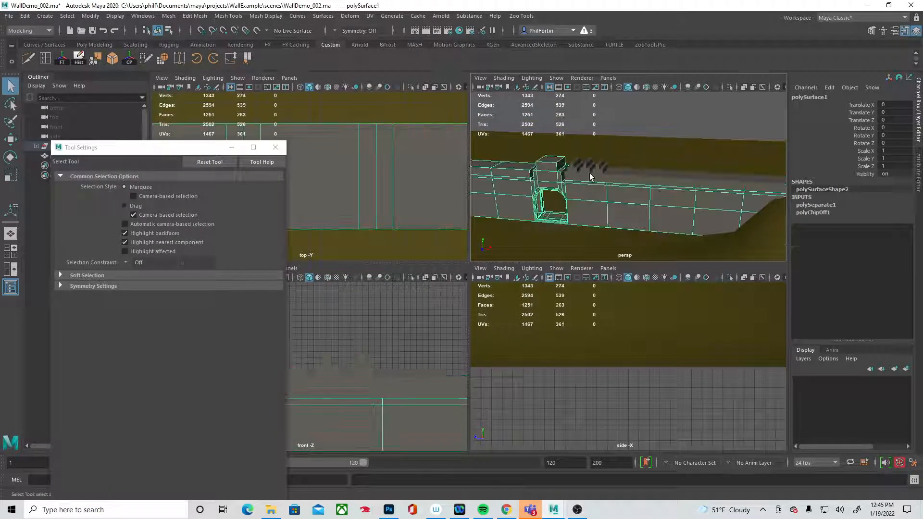
click(597, 180)
click(595, 189)
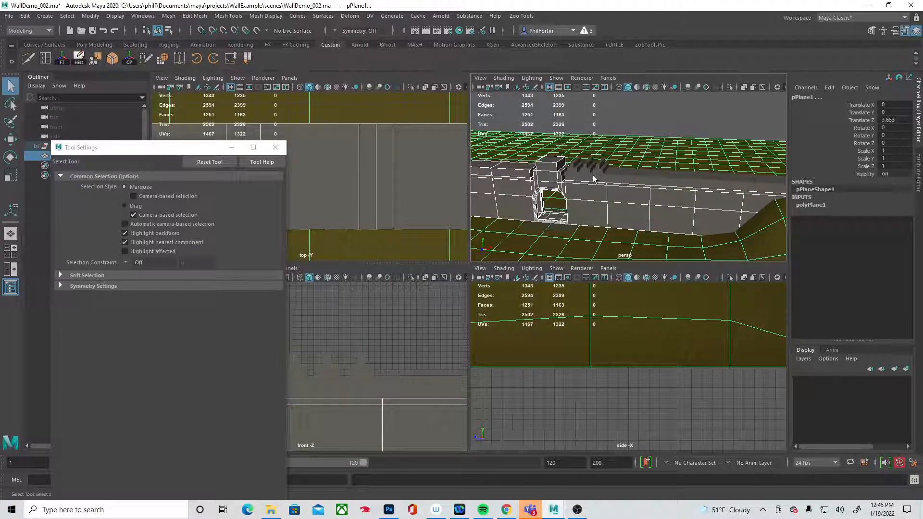
click(591, 180)
right_drag(588, 168, 582, 190)
alt+drag(583, 191, 591, 224)
shift+click(600, 211)
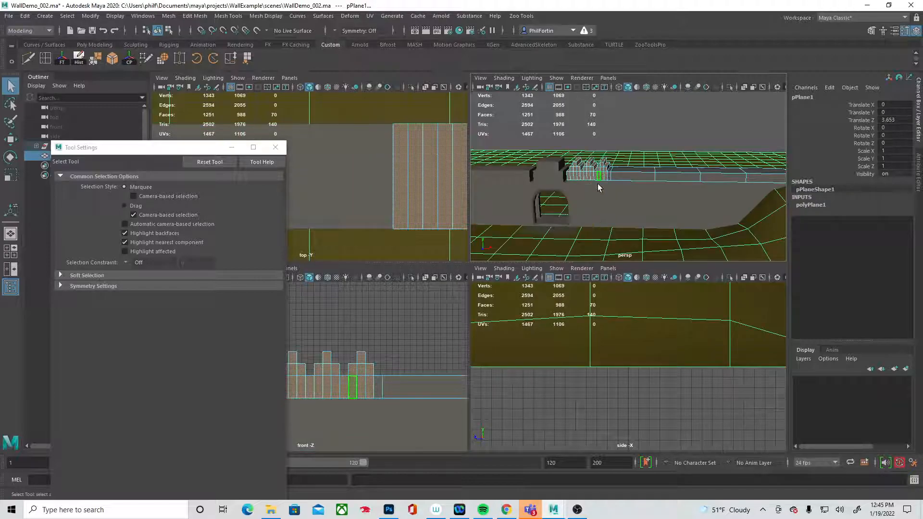
Reselect the battlement strip in object mode and insert 12 evenly spaced edge loops into the segment next to the finished battlements.
key(f)
mouse_move(630, 199)
right_down()
mouse_move(634, 176)
mouse_move(625, 181)
right_up()
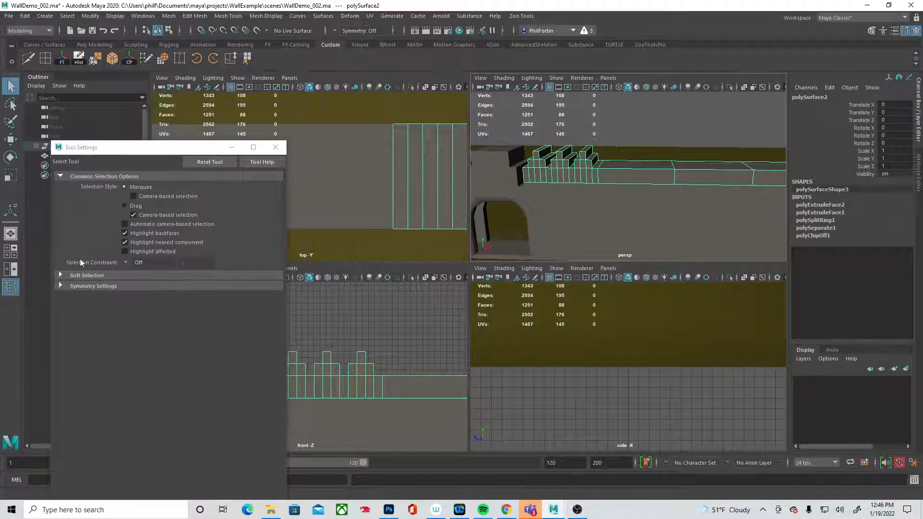
click(48, 62)
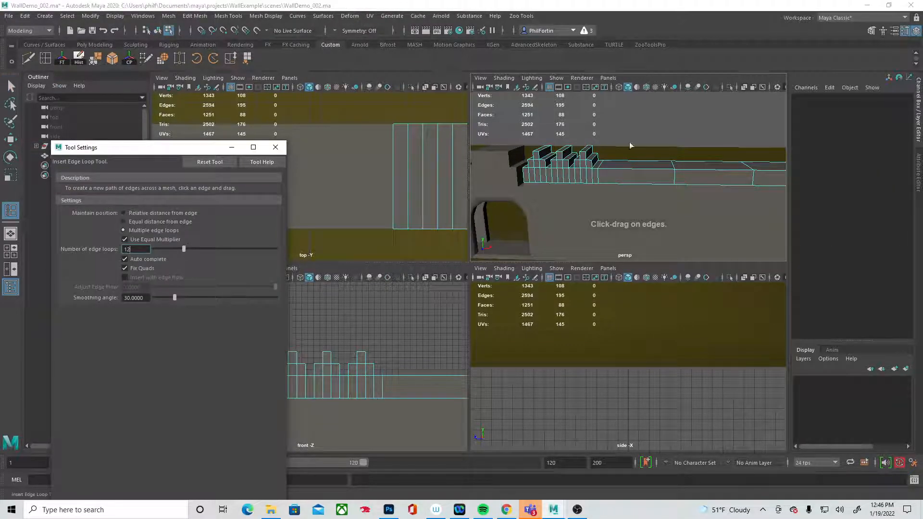
click(627, 171)
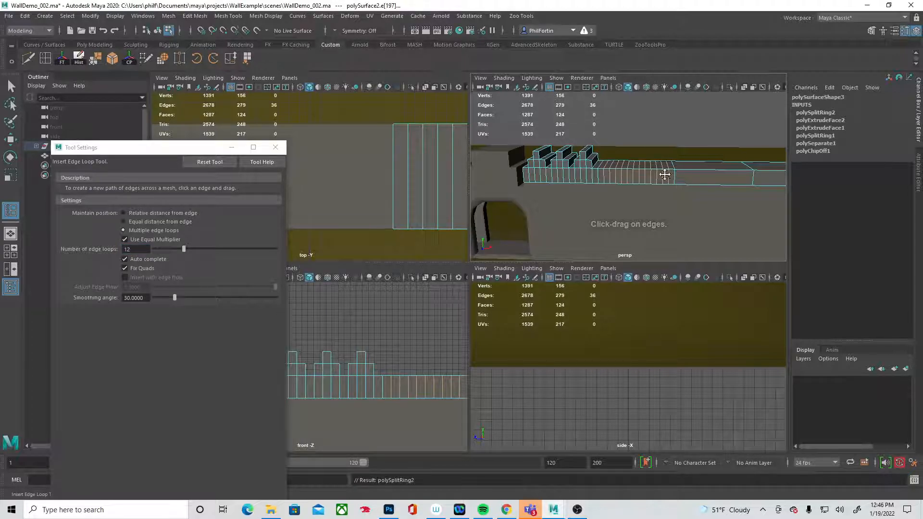
Insert 12 evenly spaced edge loops into each of the three remaining undivided segments of the battlement strip.
alt+drag(643, 193, 628, 193)
click(626, 193)
click(679, 194)
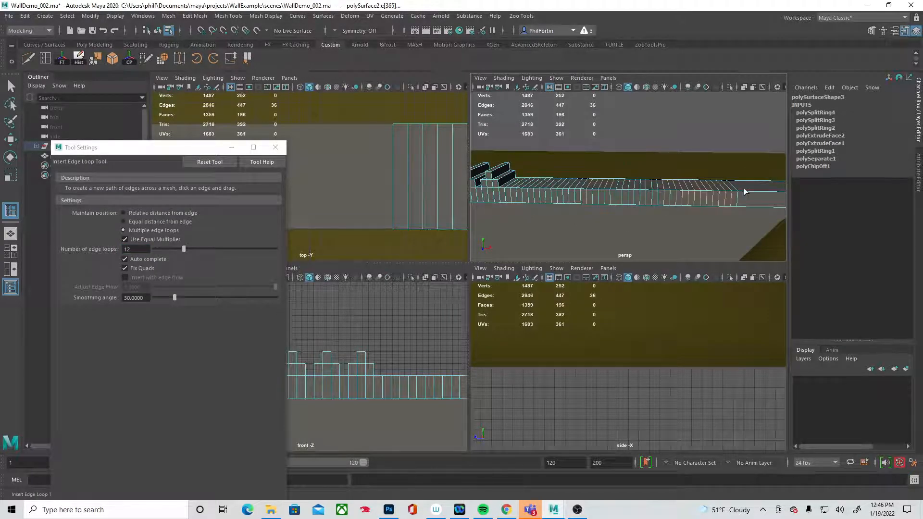
click(754, 193)
Select the strip's top faces in groups of three, leaving one- or two-face gaps, starting beside the finished battlements.
alt+middle_drag(754, 193, 649, 193)
alt+drag(648, 192, 582, 210)
alt+right_drag(581, 210, 644, 186)
alt+middle_drag(645, 186, 586, 170)
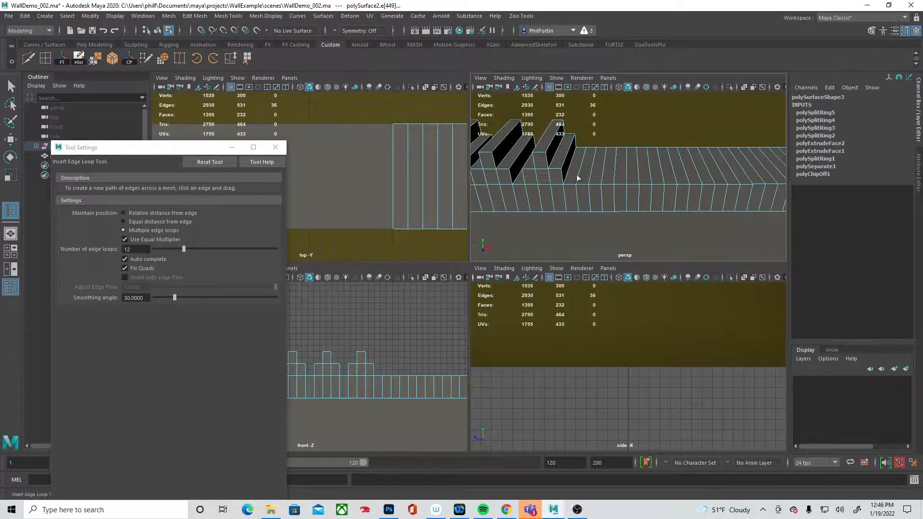
key(q)
right_drag(589, 170, 588, 193)
click(608, 174)
shift+click(609, 174)
shift+click(621, 173)
shift+click(643, 173)
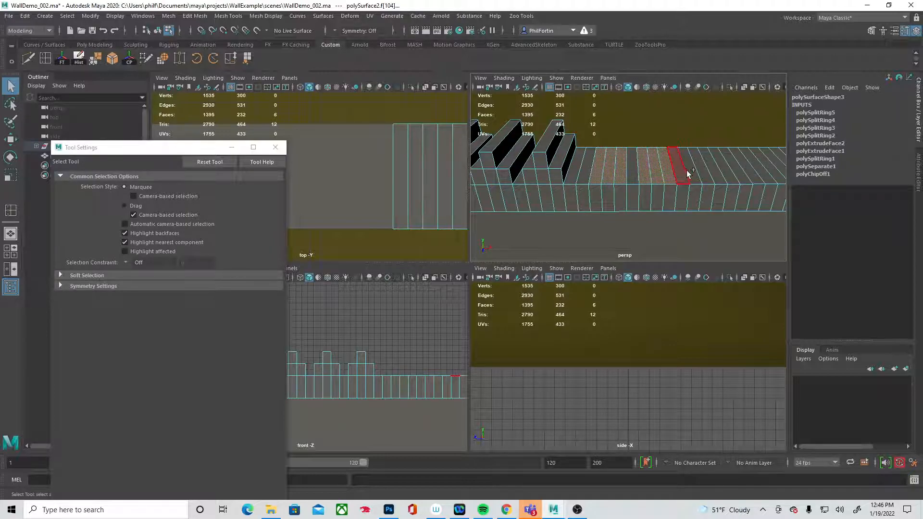
shift+click(702, 169)
shift+click(716, 176)
alt+middle_drag(712, 184, 692, 185)
shift+click(672, 176)
shift+click(682, 176)
shift+click(695, 176)
shift+click(707, 177)
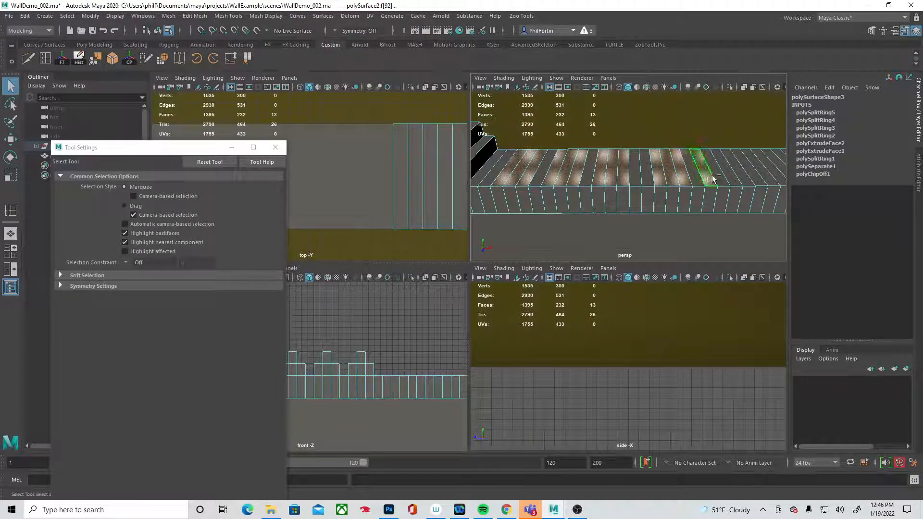
shift+click(719, 178)
shift+click(726, 177)
alt+middle_drag(726, 177, 633, 182)
key(ctrl+z)
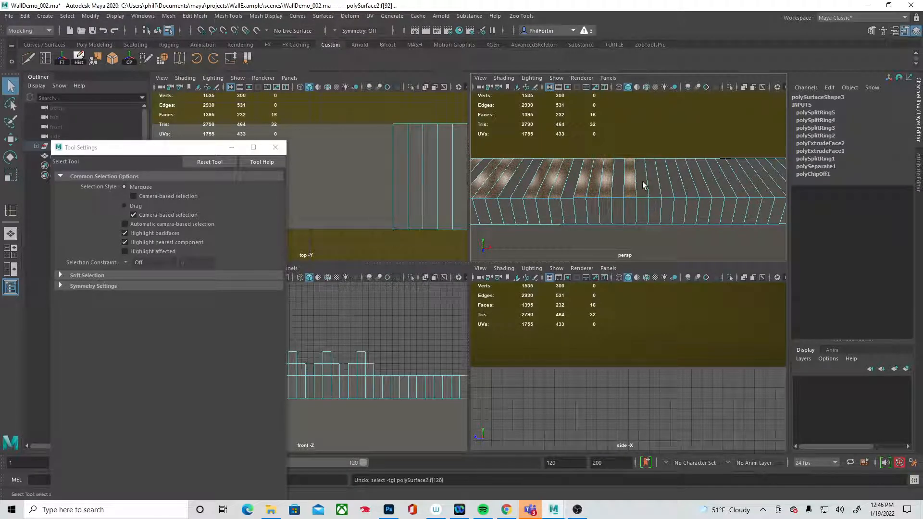
Extend the selection with the remaining groups of three top faces, spaced by the same gaps, to the strip's far end.
alt+middle_drag(610, 187, 629, 197)
shift+click(644, 195)
shift+click(656, 192)
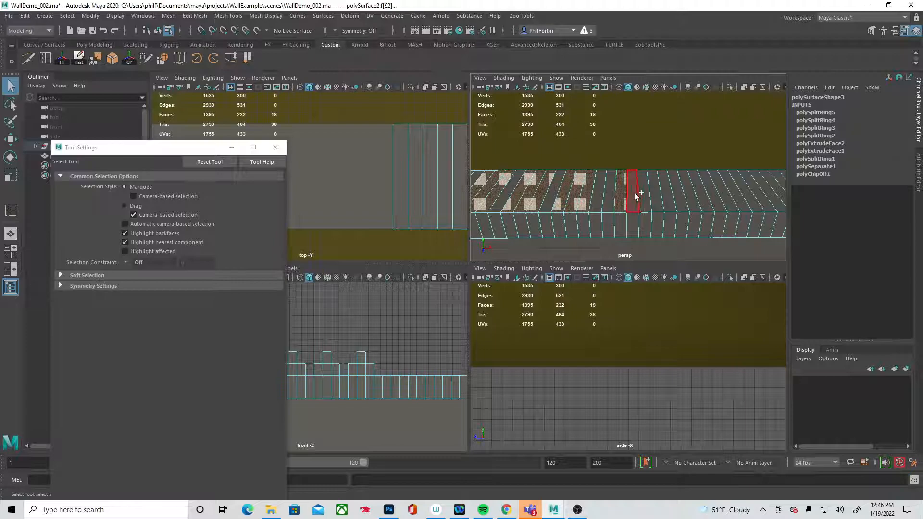
shift+click(634, 192)
shift+click(647, 192)
shift+click(662, 192)
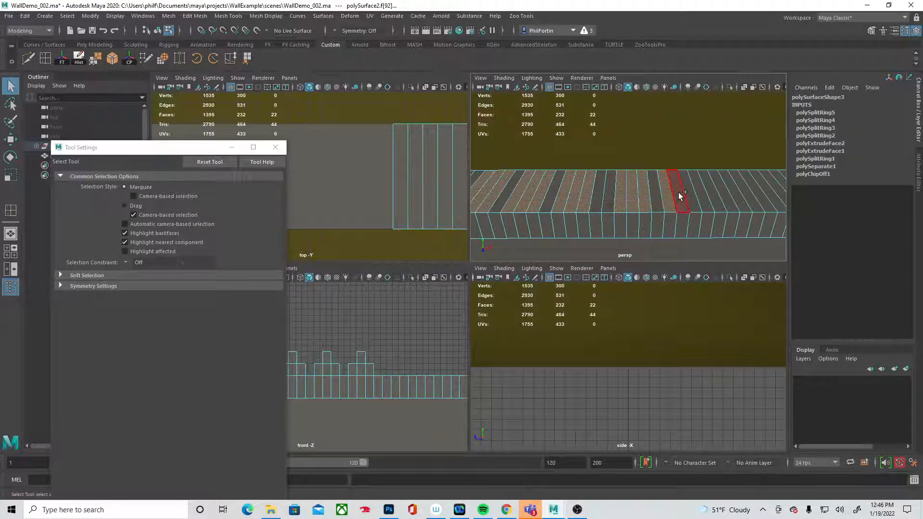
shift+click(680, 194)
shift+click(691, 194)
shift+click(726, 190)
shift+click(733, 190)
alt+middle_drag(734, 191, 610, 200)
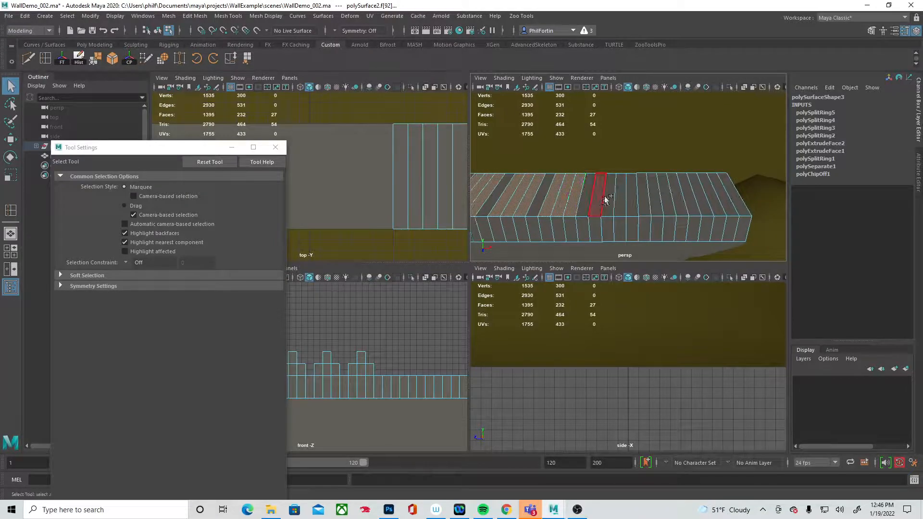
shift+click(603, 197)
shift+click(618, 195)
shift+click(630, 195)
shift+click(657, 195)
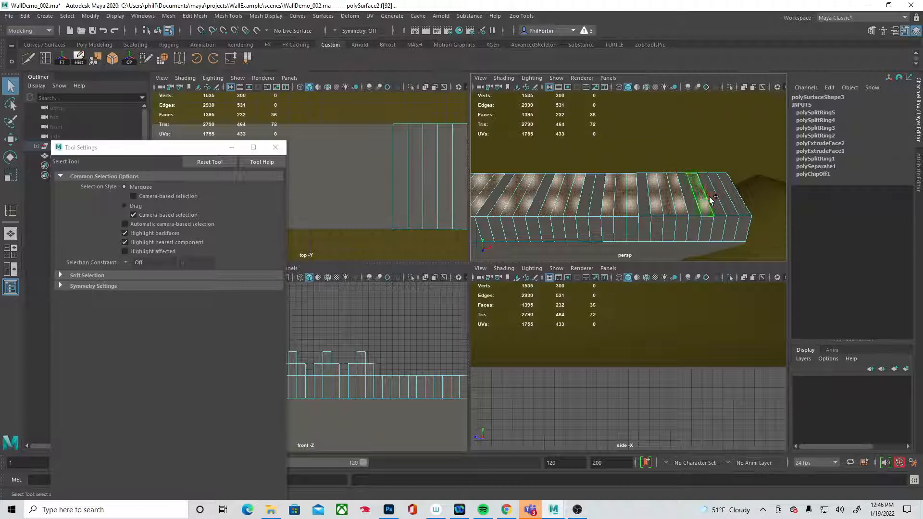
Extrude the selected top-face groups upward by 1.872 units in the front view, snapped to the grid level of the existing blocks.
alt+right_drag(679, 197, 579, 181)
alt+drag(579, 182, 561, 174)
alt+right_drag(561, 174, 570, 176)
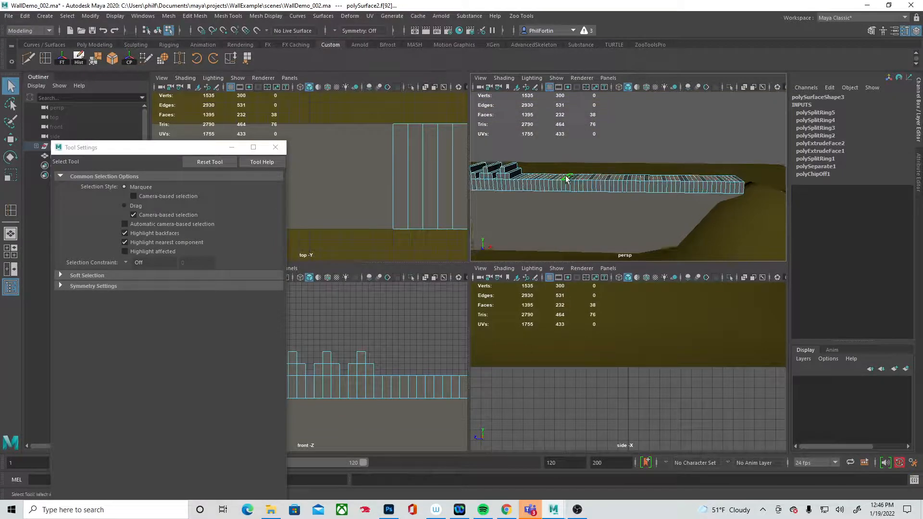
key(ctrl+e)
click(623, 124)
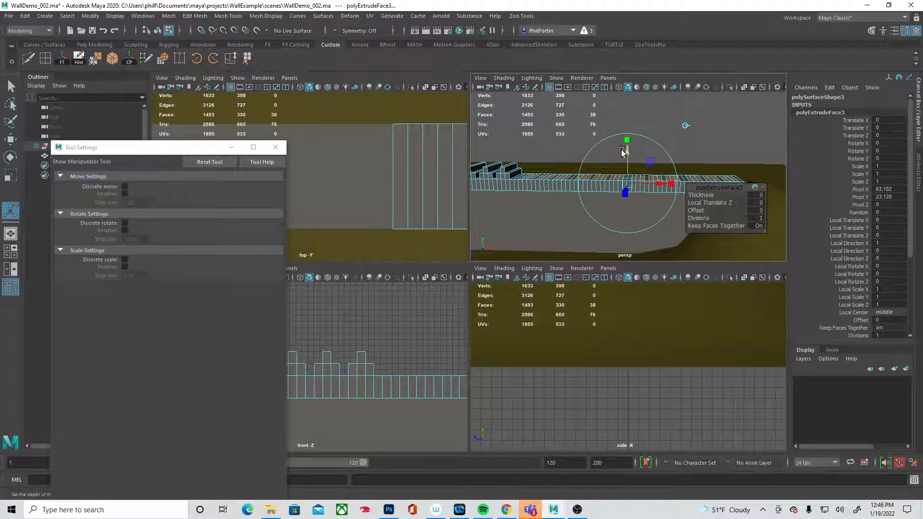
alt+middle_drag(376, 317, 380, 297)
drag(170, 155, 34, 156)
key(space)
alt+middle_drag(657, 206, 599, 208)
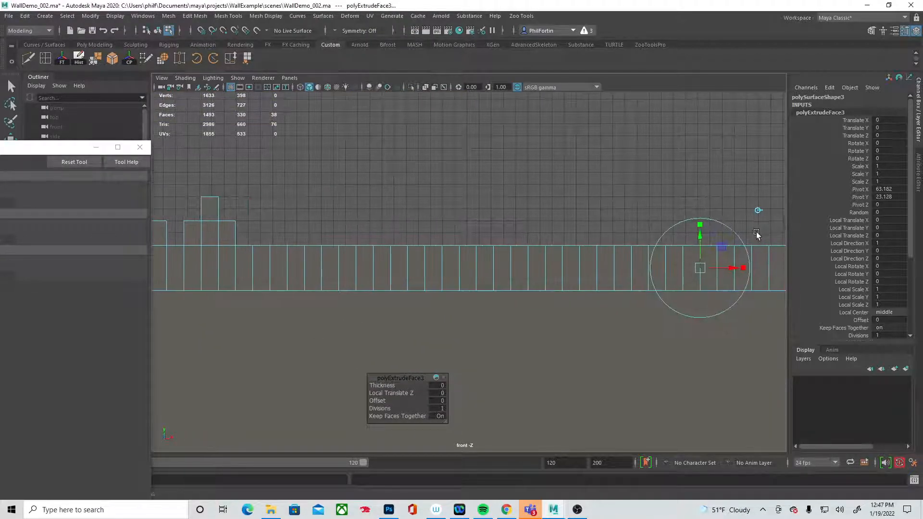
drag(699, 238, 701, 242)
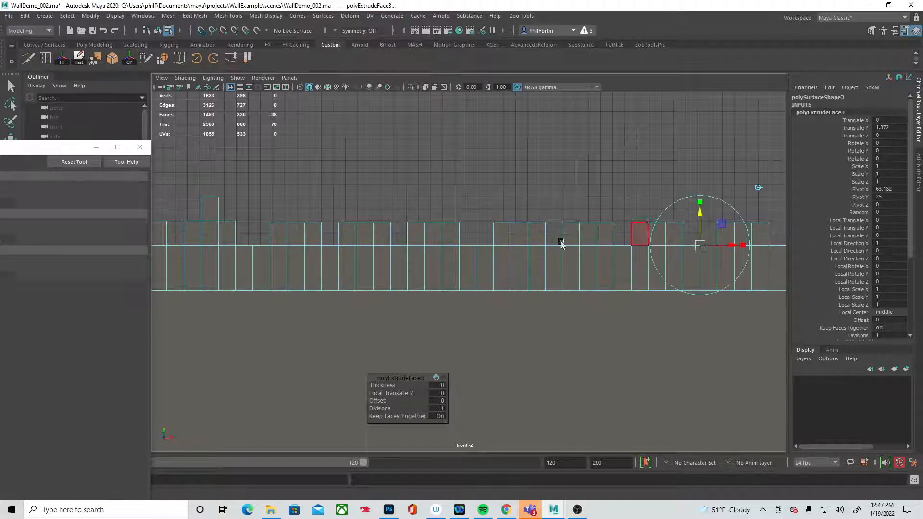
drag(701, 218, 693, 240)
Extrude the middle top face of each new battlement block upward by 2.128 units, level with the first three battlements.
alt+middle_drag(256, 215, 299, 214)
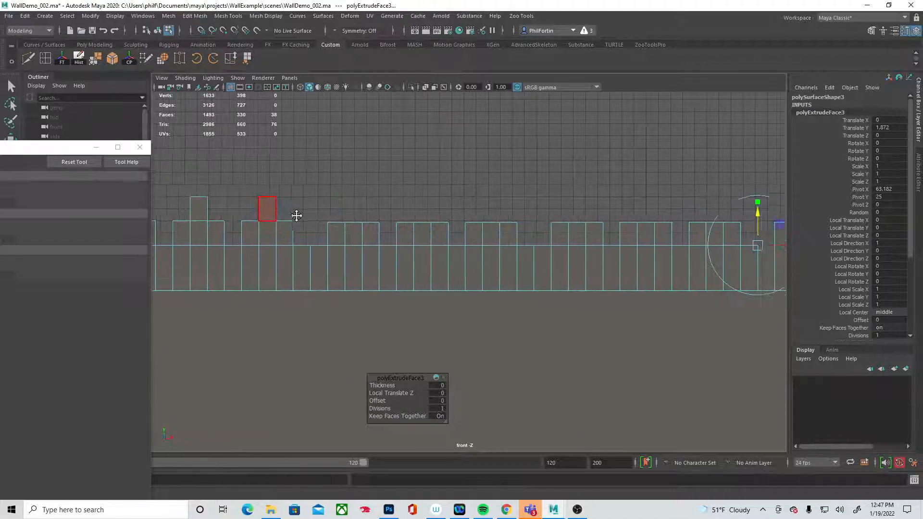
key(space)
alt+drag(554, 174, 558, 200)
alt+right_drag(558, 199, 544, 185)
alt+middle_drag(543, 184, 597, 184)
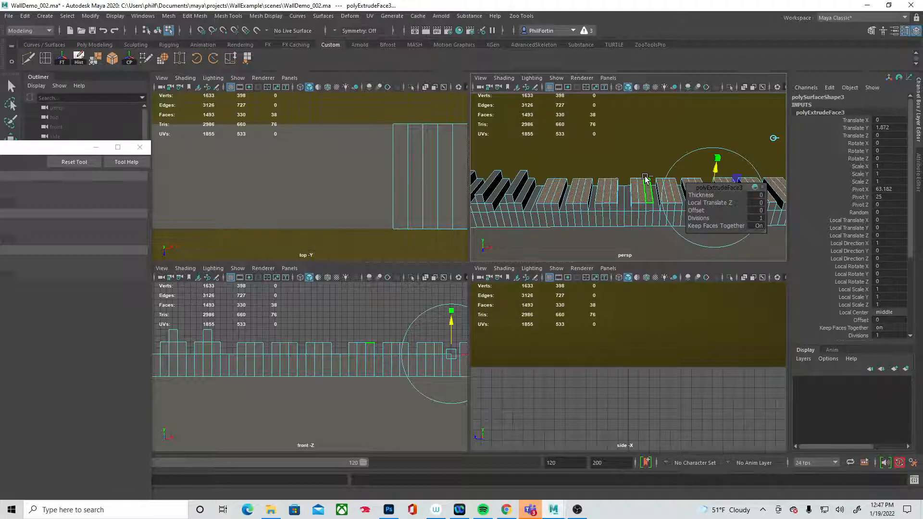
key(shift+comma)
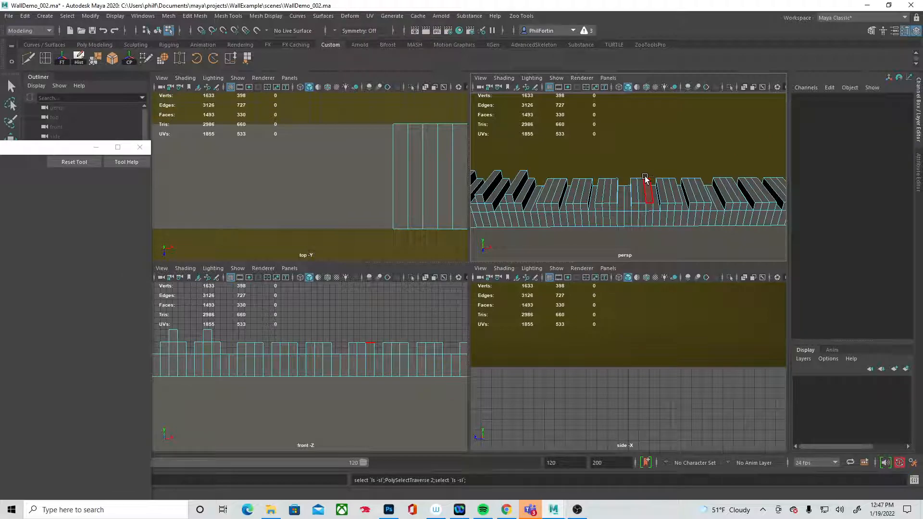
click(592, 198)
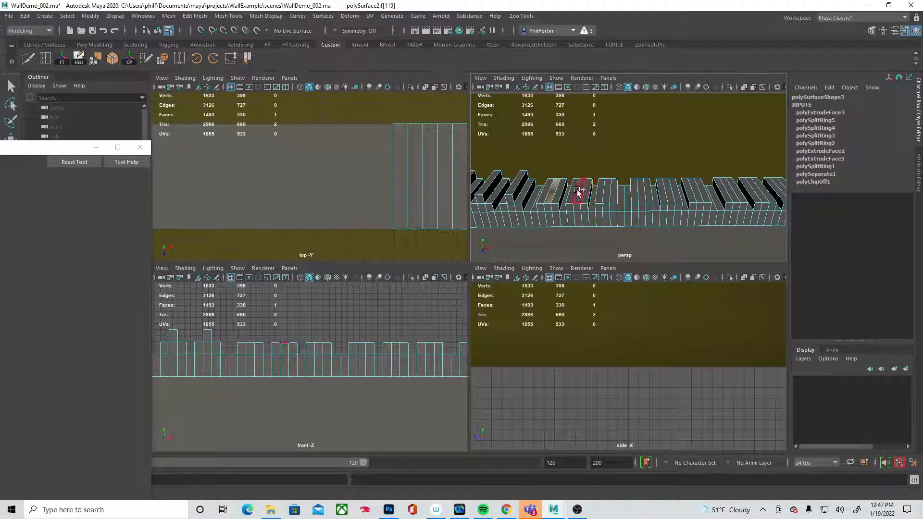
shift+click(643, 193)
alt+drag(697, 191, 615, 211)
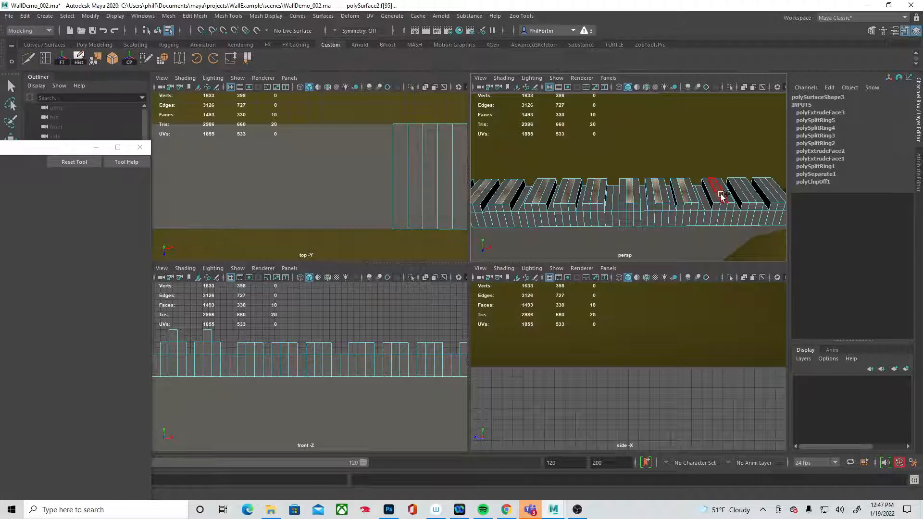
alt+drag(666, 211, 672, 192)
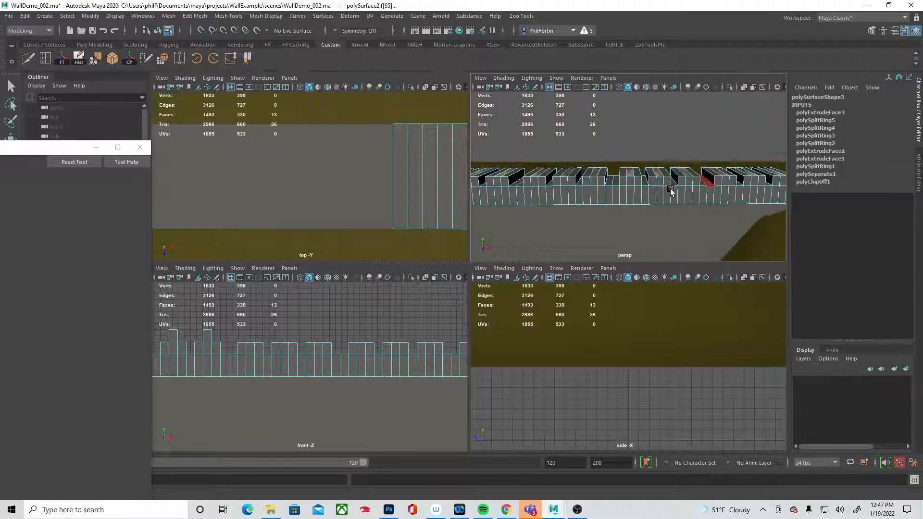
key(space)
key(space)
key(space)
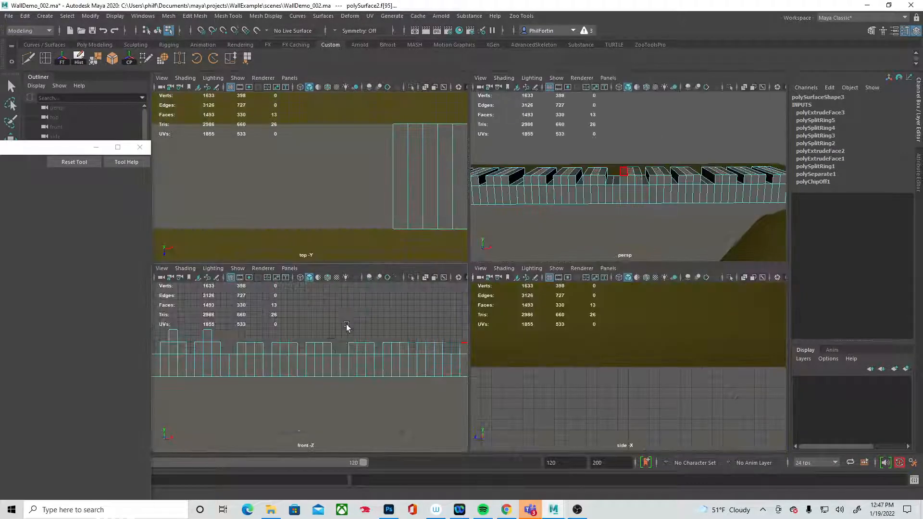
key(ctrl+e)
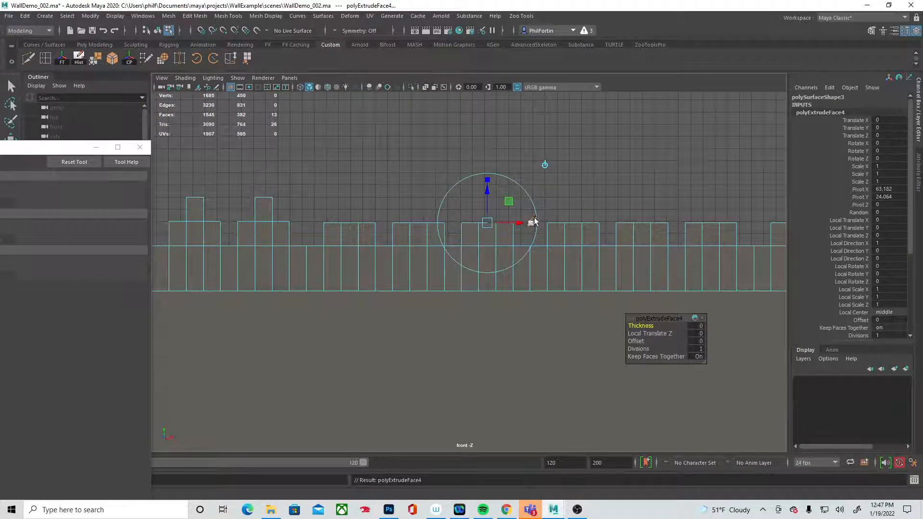
drag(491, 197, 491, 173)
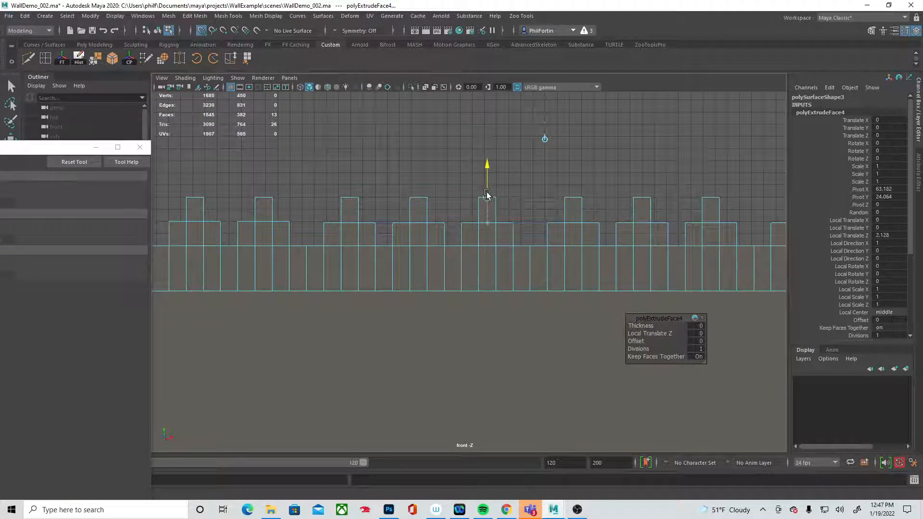
Examine the wall, gate and finished row of battlements from a distance and from ground level in the perspective view.
key(space)
key(space)
alt+right_drag(651, 188, 620, 189)
click(572, 207)
alt+right_drag(572, 207, 464, 226)
alt+middle_drag(464, 226, 569, 183)
click(500, 277)
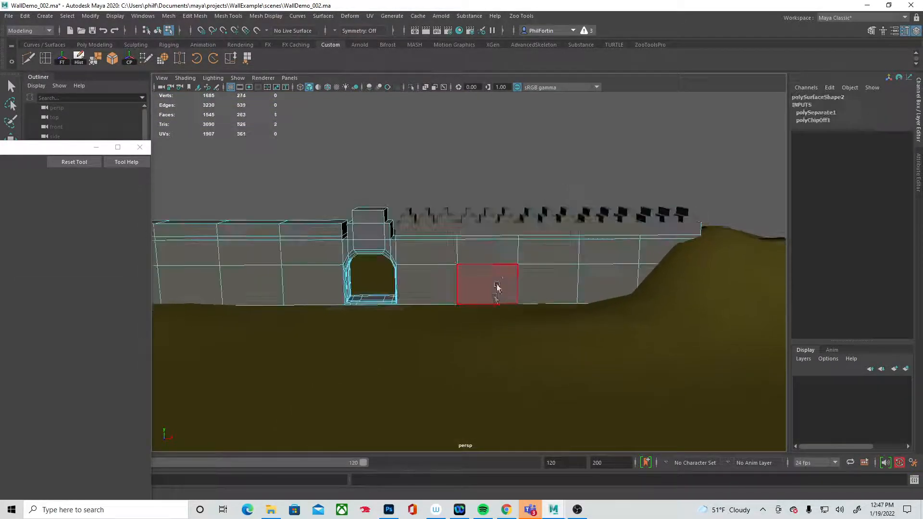
alt+drag(470, 339, 476, 331)
click(533, 319)
alt+drag(568, 315, 444, 232)
click(436, 234)
alt+right_drag(445, 232, 503, 213)
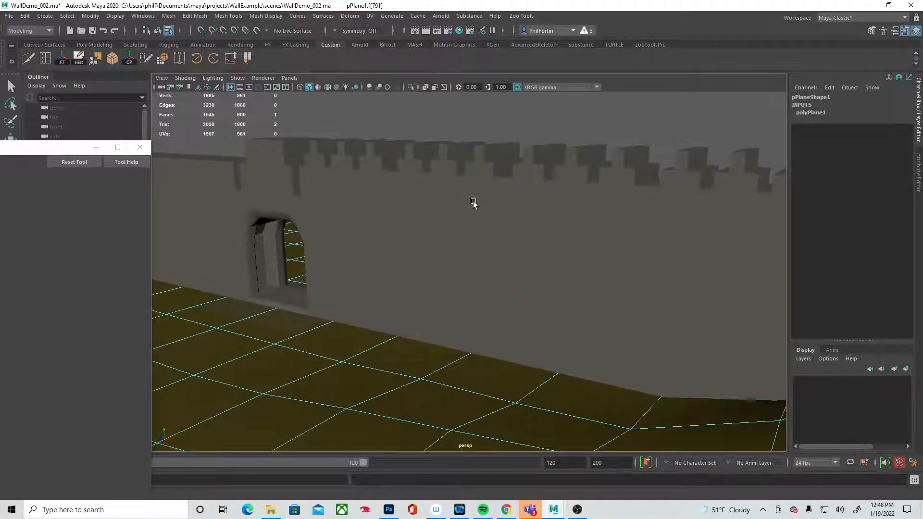
alt+drag(473, 203, 467, 227)
Return the terrain to object mode and put the battlement strip into face selection.
right_drag(479, 201, 483, 196)
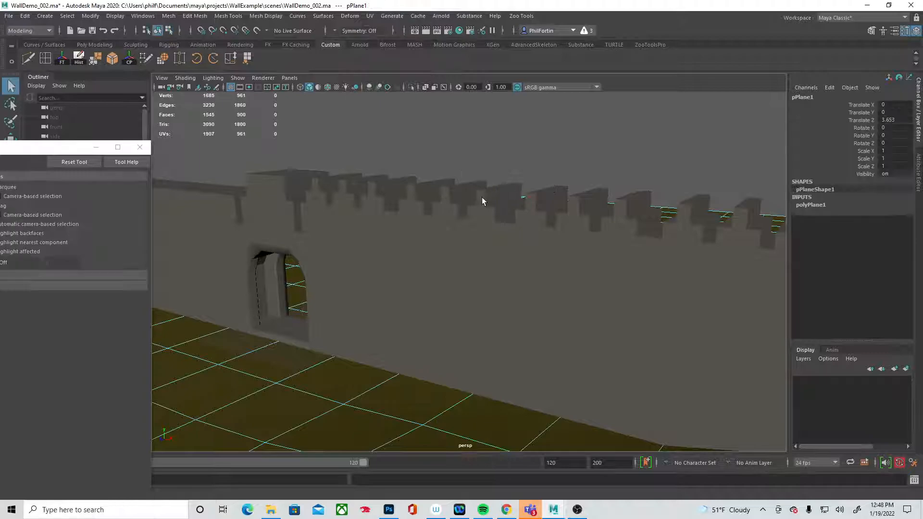
click(482, 198)
alt+drag(490, 207, 472, 233)
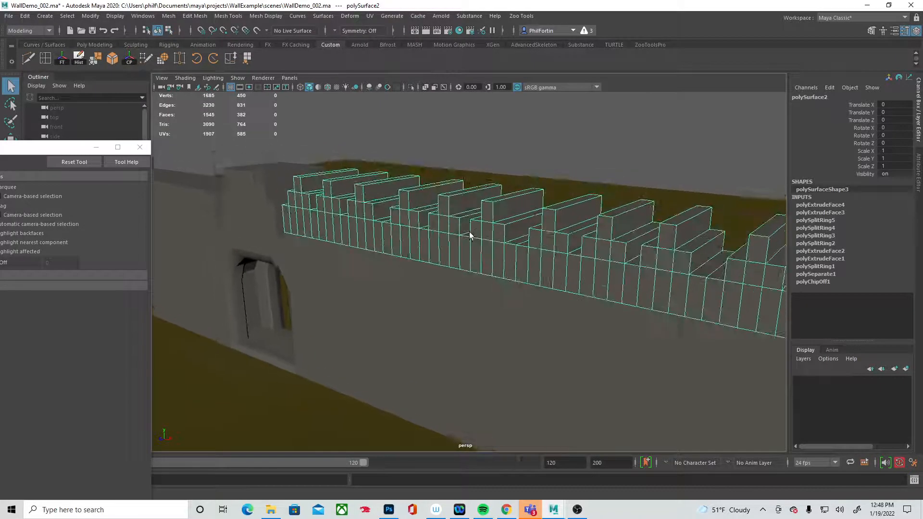
right_drag(490, 226, 488, 248)
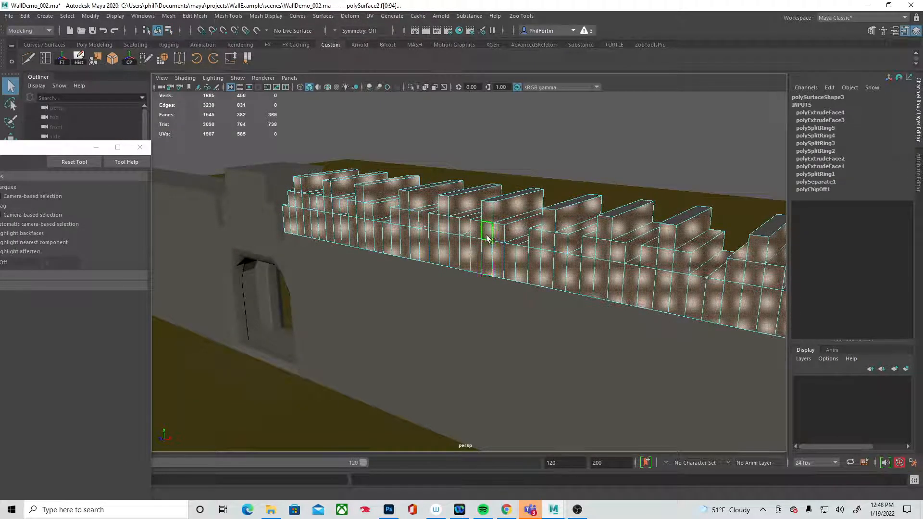
click(487, 239)
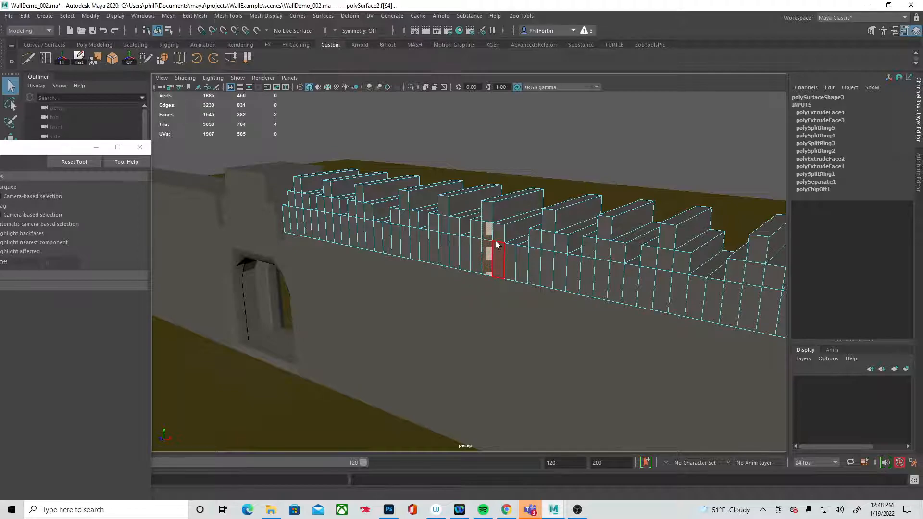
Turn on soft selection with a falloff around one battlement block and select a front face of that block.
key(b)
key(e)
drag(477, 242, 522, 242)
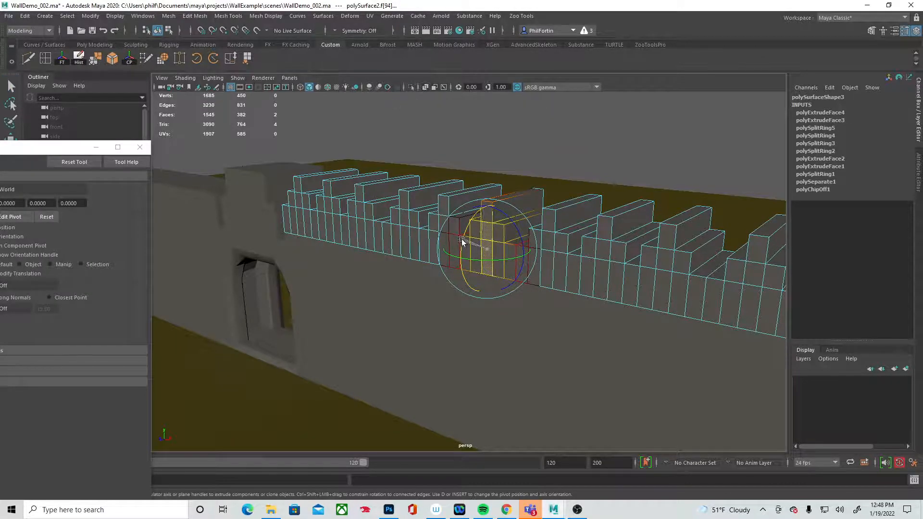
key(q)
click(490, 234)
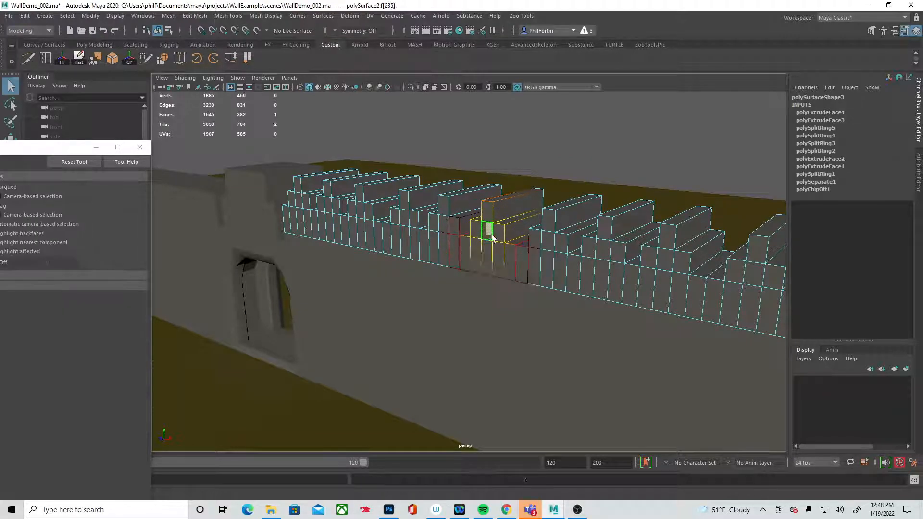
Try to move the soft-selected front face of the battlement block.
alt+drag(499, 241, 488, 249)
key(w)
middle_drag(429, 263, 422, 264)
key(ctrl+z)
alt+drag(428, 261, 477, 234)
key(q)
Try to insert an edge loop along the front of the battlements with the Multi-Cut tool at the gate end.
alt+drag(390, 230, 510, 214)
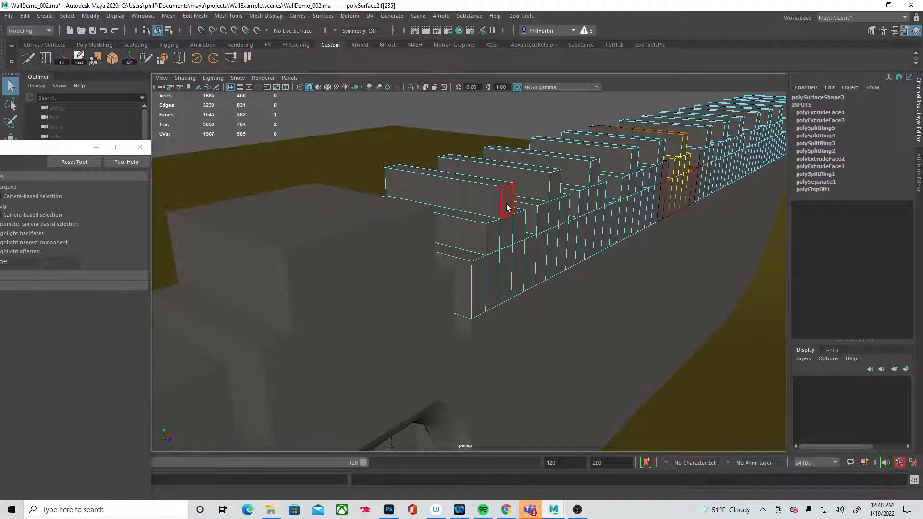
alt+drag(483, 182, 511, 175)
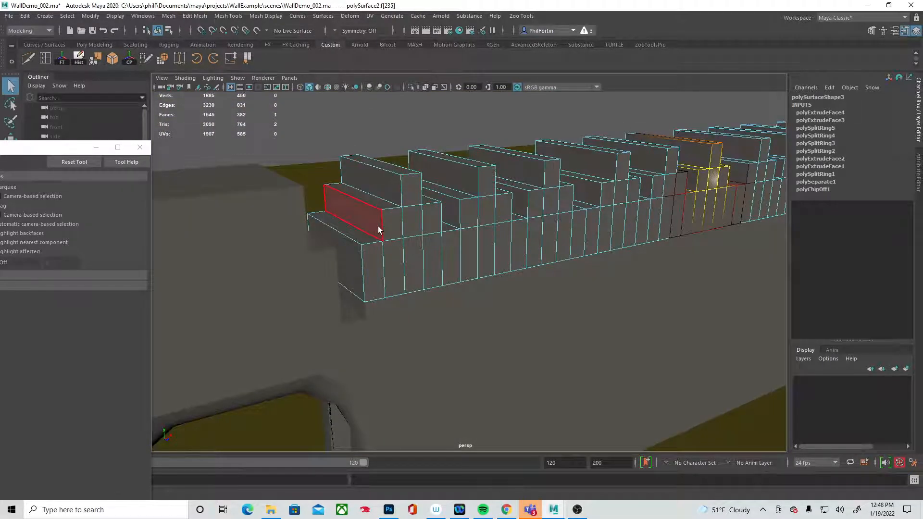
alt+drag(388, 191, 405, 204)
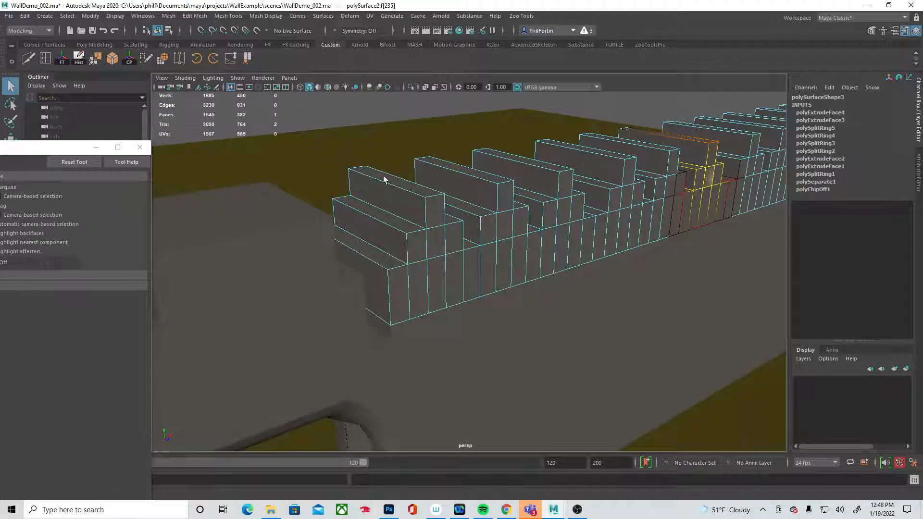
alt+drag(337, 166, 372, 175)
key(ctrl+shift+x)
click(425, 168)
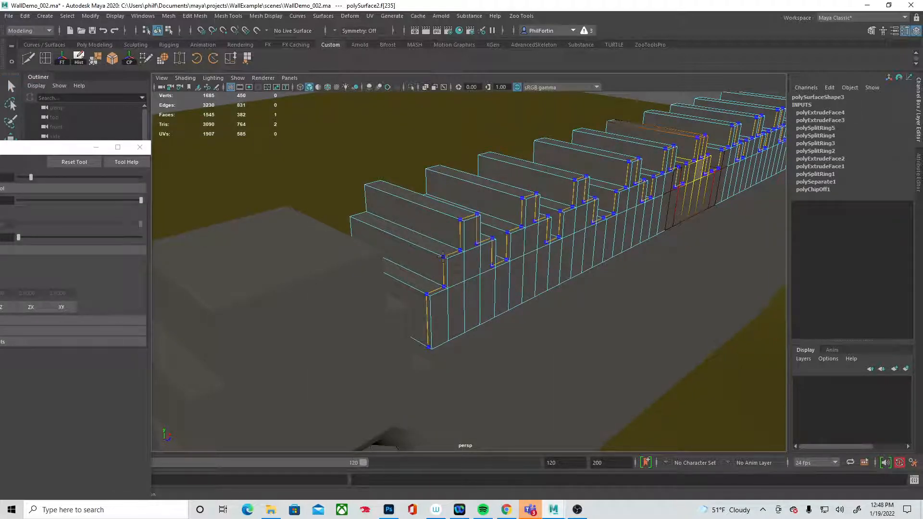
key(q)
Turn off soft selection and insert an edge loop close to the front edge along the whole battlement strip with the Multi-Cut tool.
right_drag(470, 231, 474, 216)
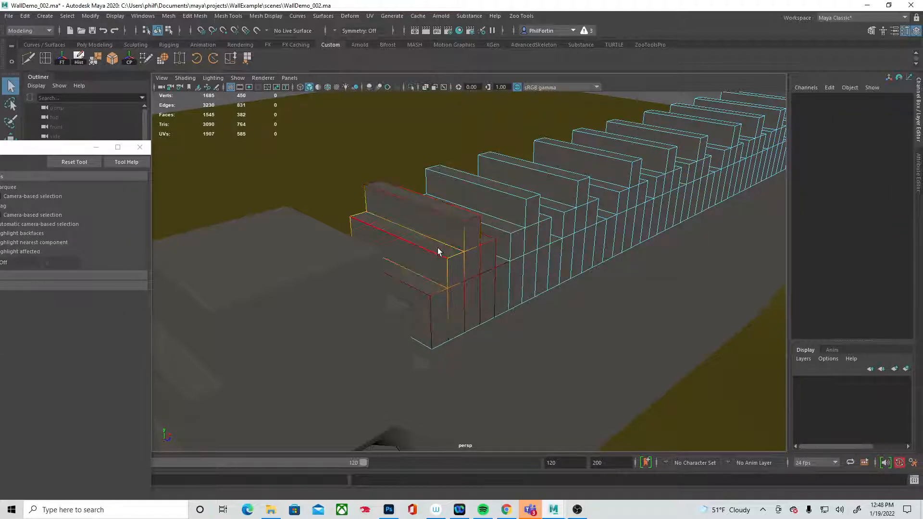
click(453, 259)
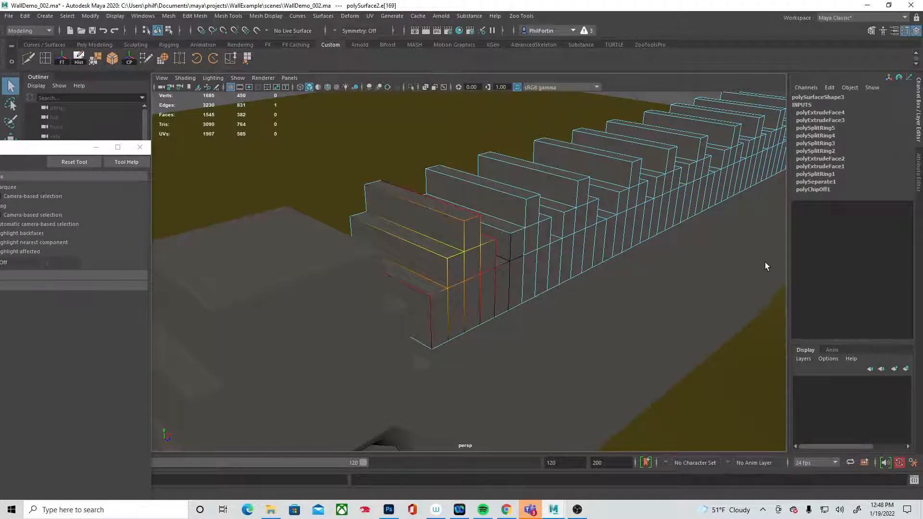
key(b)
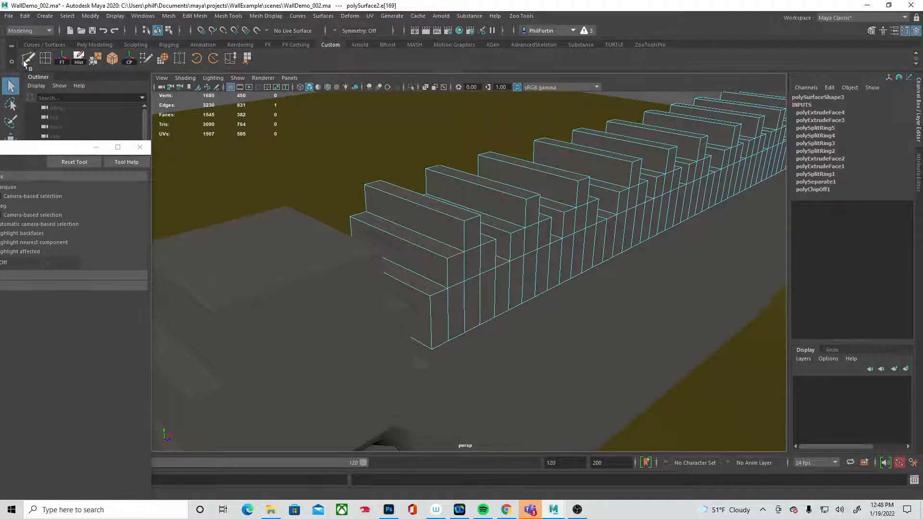
ctrl+click(507, 233)
key(q)
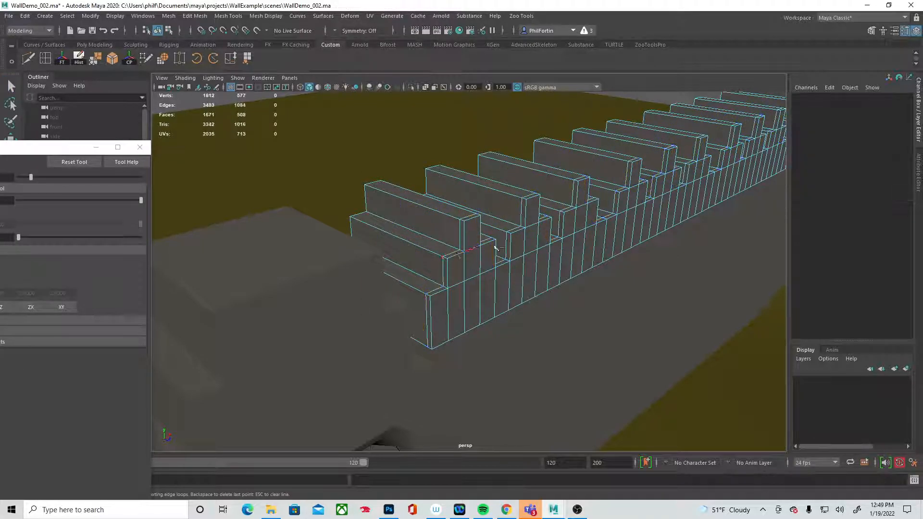
Insert a matching Multi-Cut edge loop close to the back edge along the whole battlement strip.
right_drag(459, 226, 460, 201)
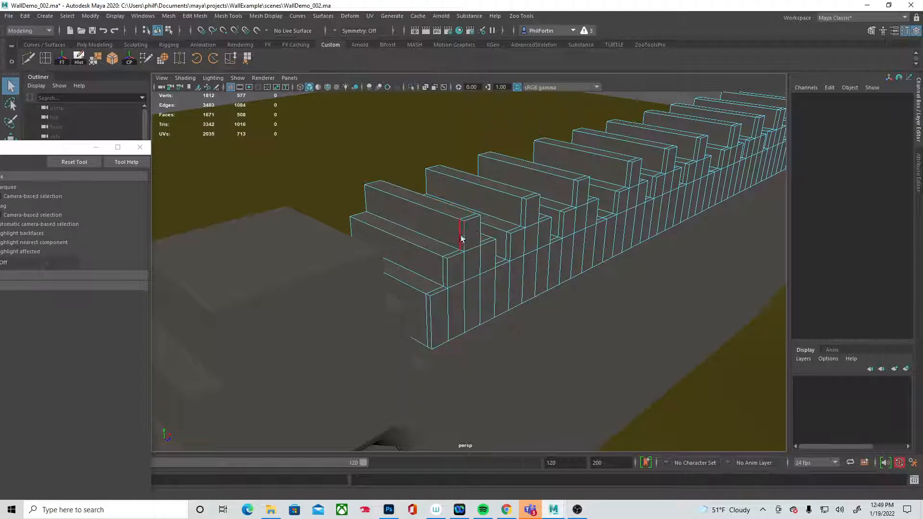
double_click(460, 235)
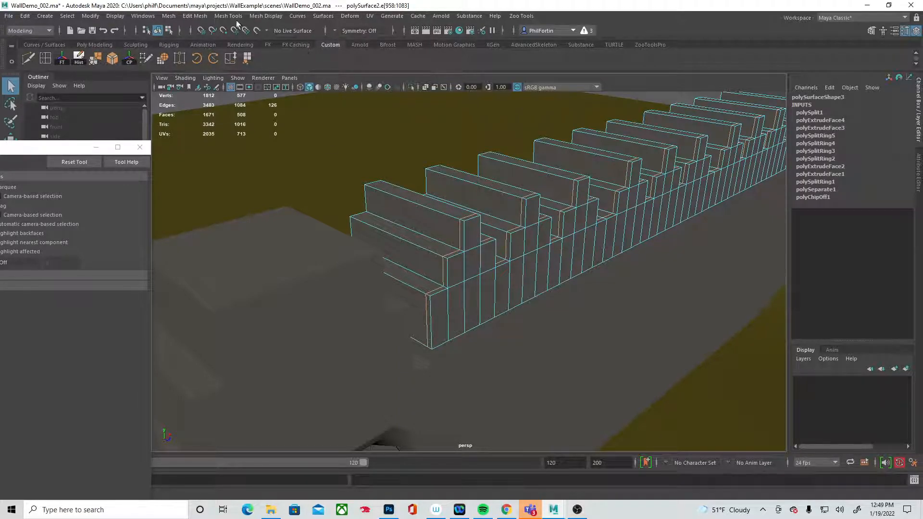
click(162, 17)
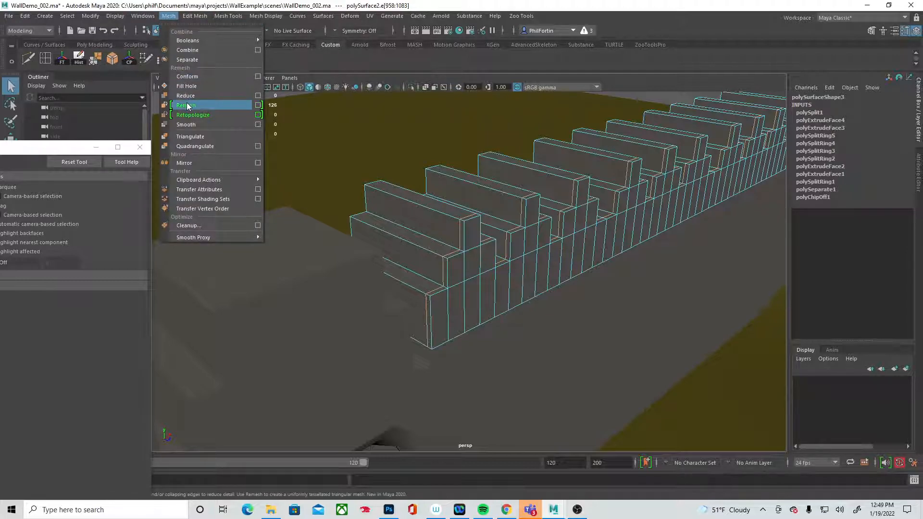
alt+drag(431, 183, 259, 162)
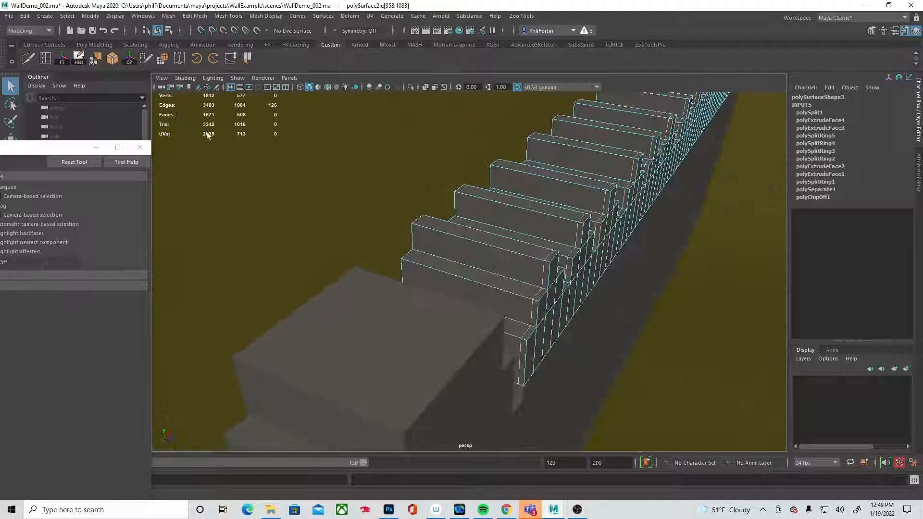
key(g)
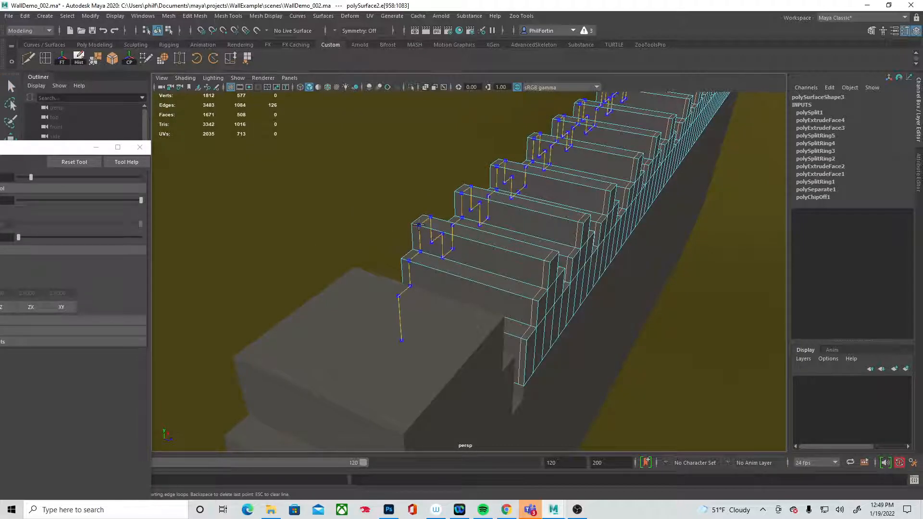
ctrl+click(415, 223)
key(q)
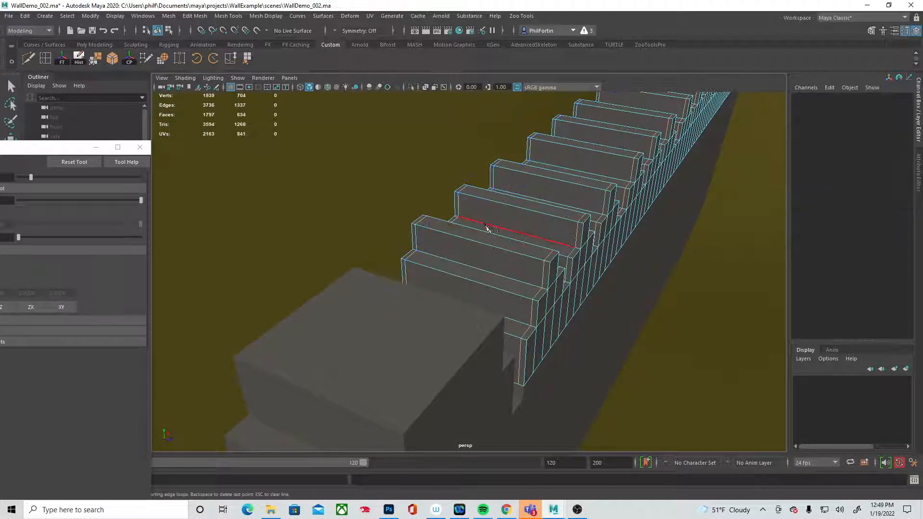
Select the middle band of faces between the two new edge loops on the battlements and raise it slightly.
alt+drag(517, 229, 484, 224)
alt+drag(444, 312, 400, 307)
right_drag(400, 307, 403, 318)
click(402, 317)
shift+double_click(406, 301)
alt+drag(497, 270, 499, 261)
key(w)
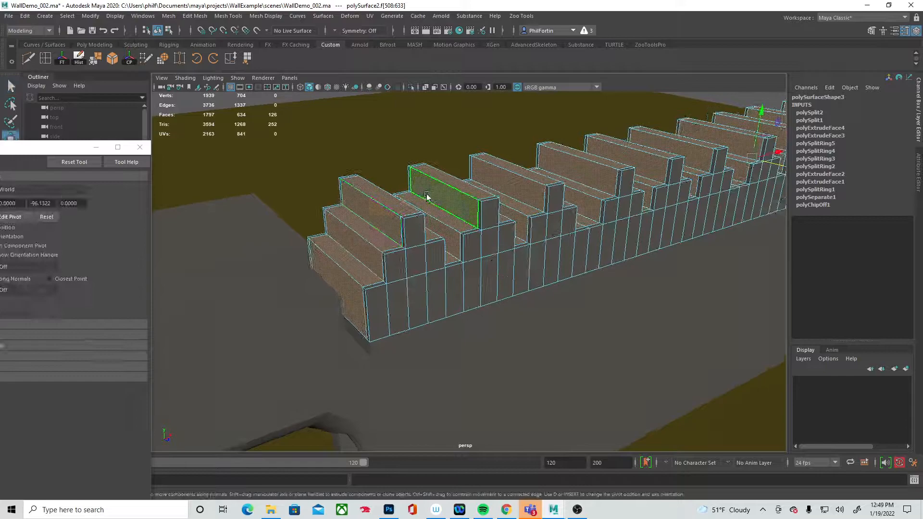
drag(762, 112, 762, 109)
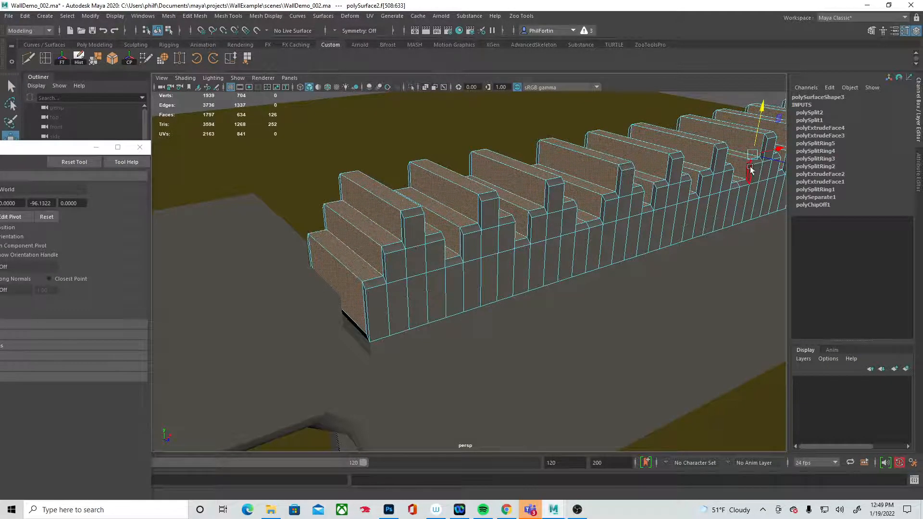
Try to scale the middle band of battlement faces, and undo the attempt.
alt+drag(754, 182, 714, 182)
key(r)
alt+middle_drag(672, 219, 434, 221)
drag(682, 221, 683, 219)
key(ctrl+z)
key(ctrl+z)
key(ctrl+z)
Return the battlement strip to object mode and select it as a whole.
alt+drag(603, 212, 601, 148)
right_drag(597, 144, 631, 129)
drag(598, 249, 680, 247)
right_click(650, 205)
right_drag(650, 205, 692, 189)
alt+right_drag(711, 239, 505, 196)
click(499, 194)
alt+drag(573, 225, 471, 260)
click(313, 260)
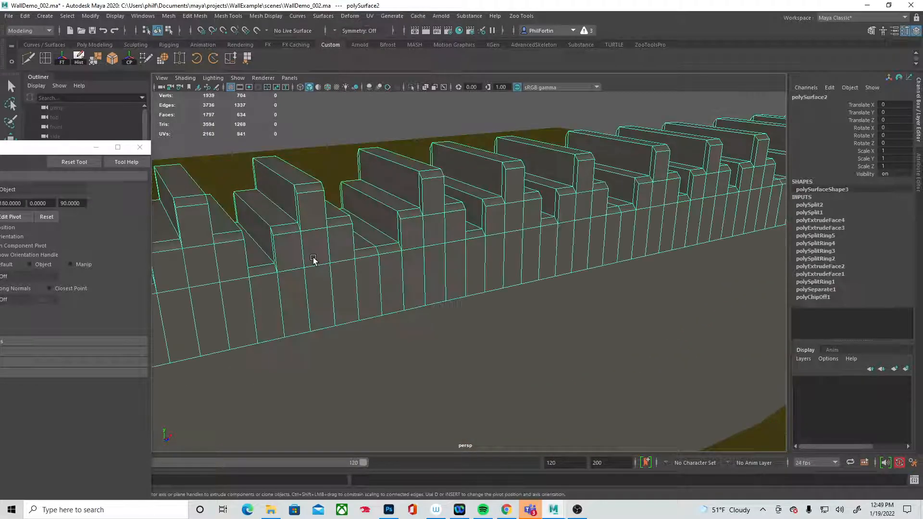
alt+drag(330, 260, 355, 262)
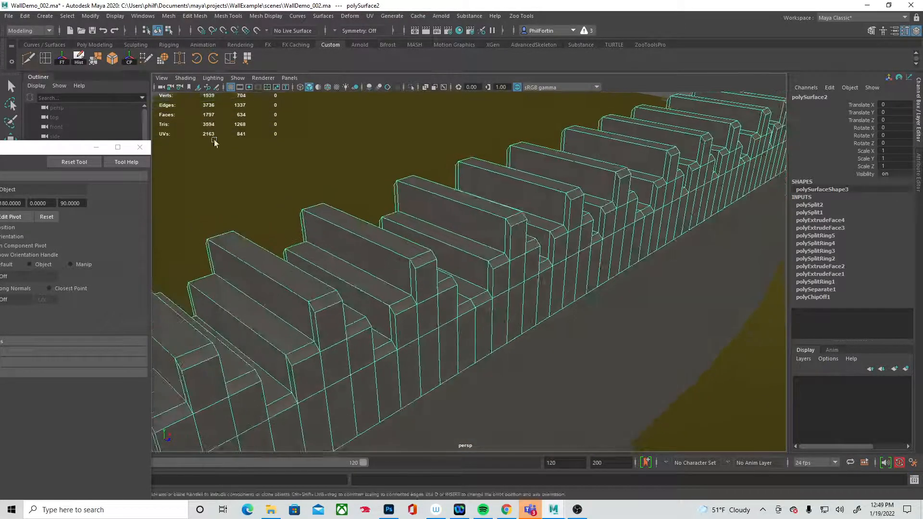
Insert two more Multi-Cut edge loops inside the raised middle band, one toward the front and one toward the back.
click(34, 58)
ctrl+click(405, 258)
ctrl+click(307, 212)
key(q)
Select the narrower middle band of faces along the battlement strip and raise it slightly to round the tops.
right_drag(262, 263, 257, 276)
click(255, 278)
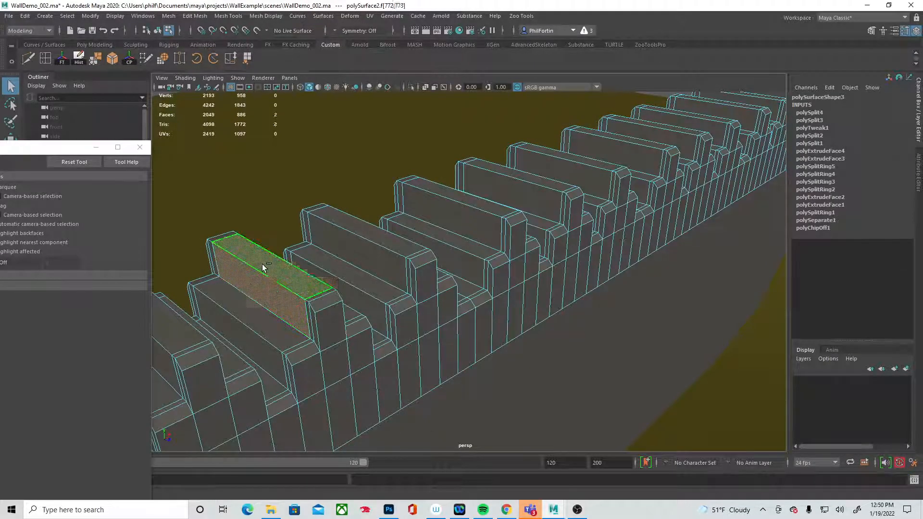
shift+double_click(263, 267)
key(r)
key(w)
drag(657, 123, 658, 121)
Return the battlement strip to object mode and select the main wall with the gate.
right_drag(532, 190, 560, 166)
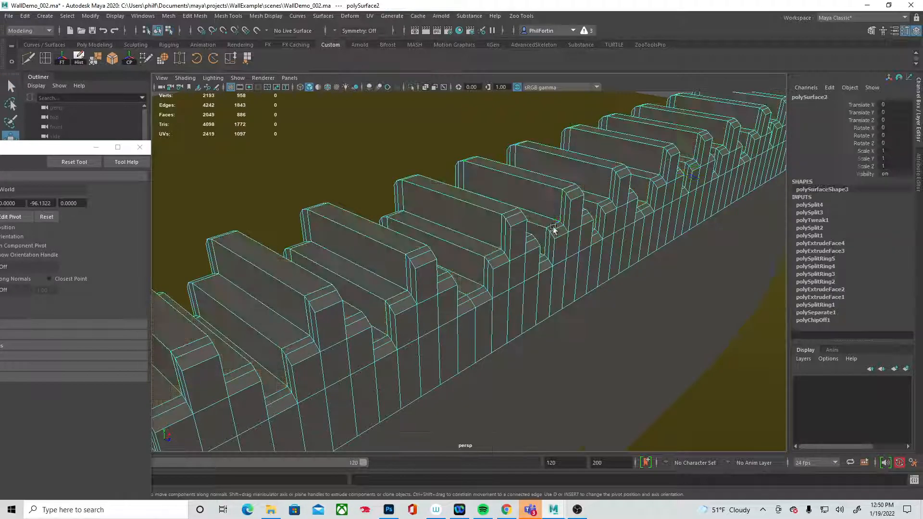
alt+drag(582, 278, 431, 256)
right_drag(448, 244, 497, 230)
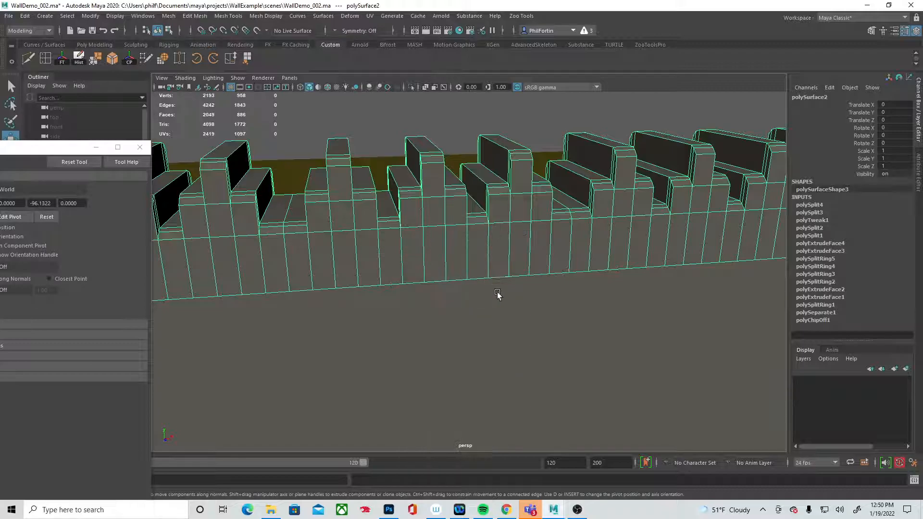
click(498, 296)
alt+right_drag(622, 310, 447, 287)
alt+drag(448, 287, 507, 284)
alt+drag(475, 270, 527, 272)
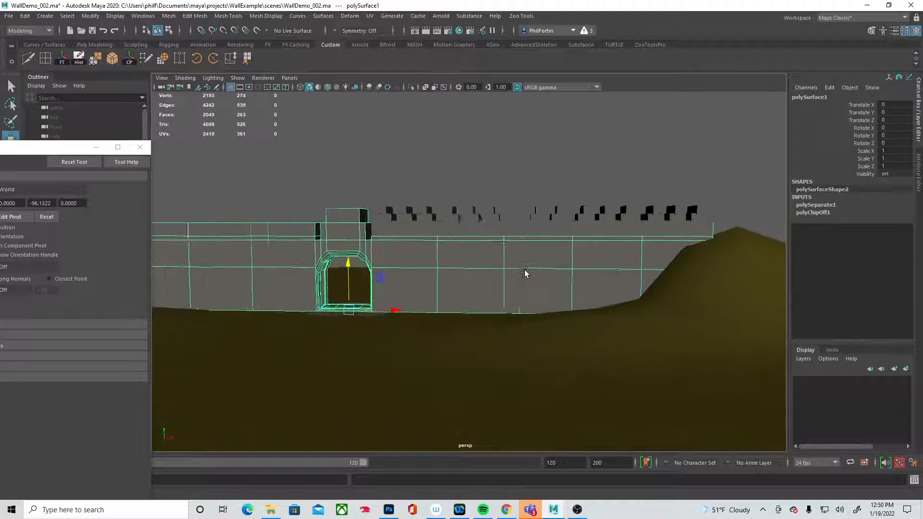
click(507, 336)
alt+drag(632, 346, 550, 313)
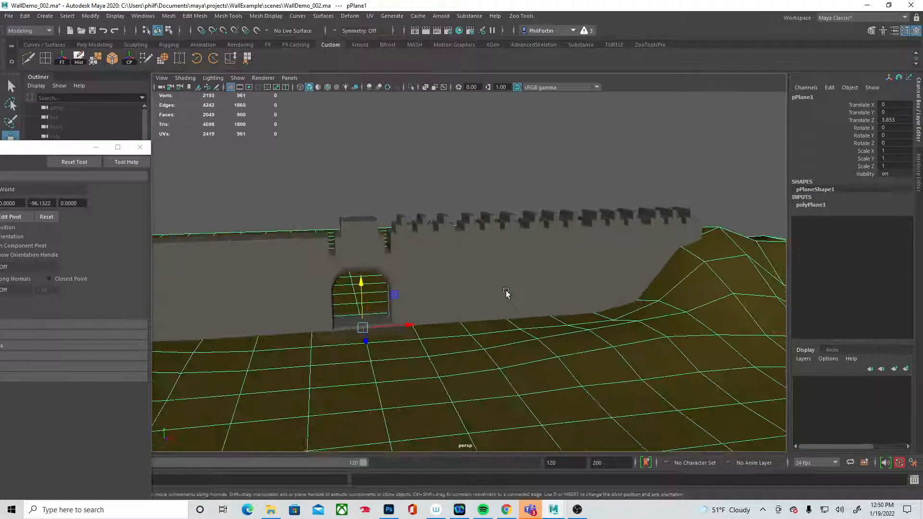
click(506, 293)
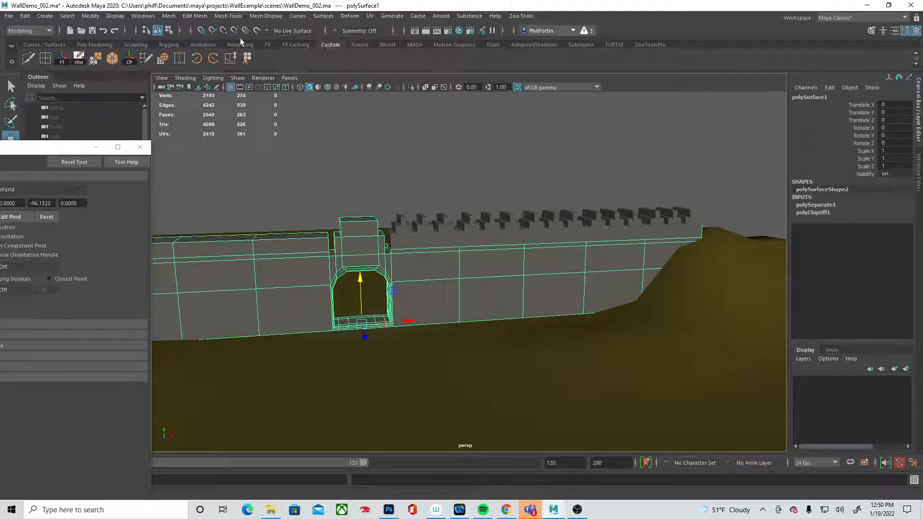
Open the Hypershade, assign the WallShader material to the main wall, and put the Hypershade away.
click(459, 31)
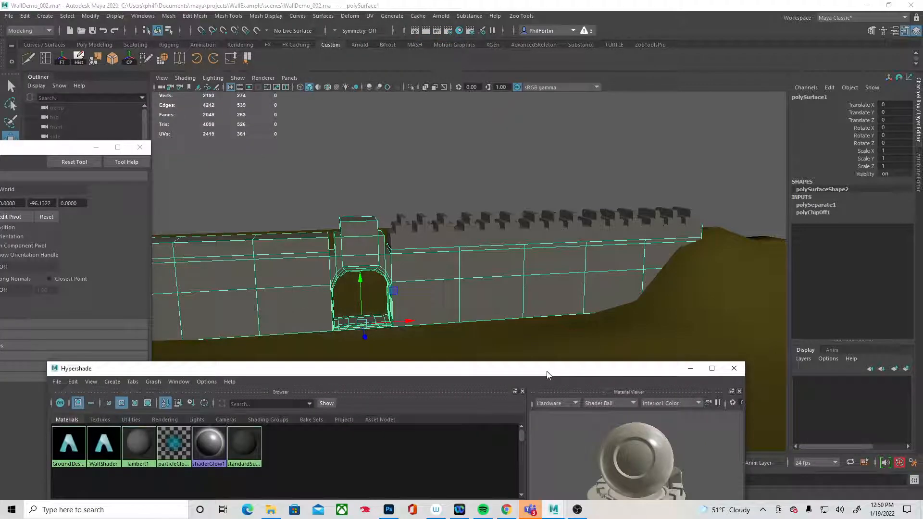
drag(548, 375, 532, 327)
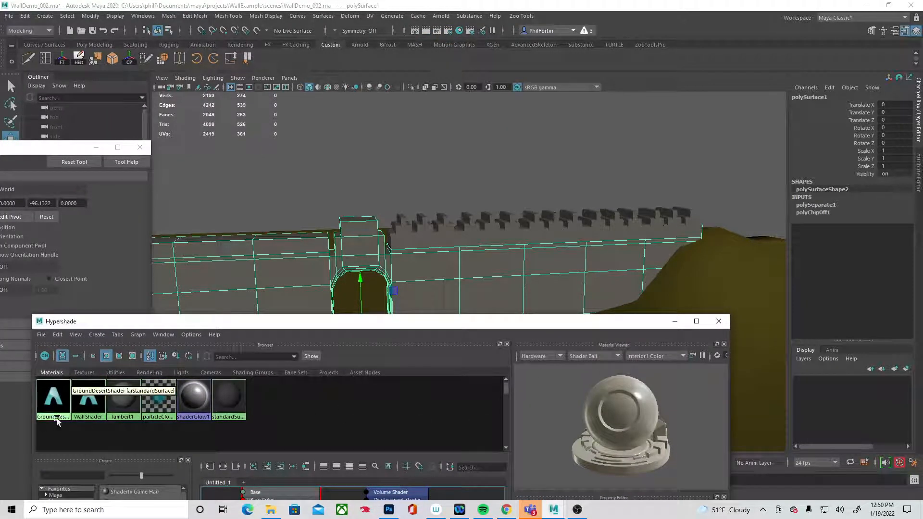
middle_drag(86, 401, 560, 304)
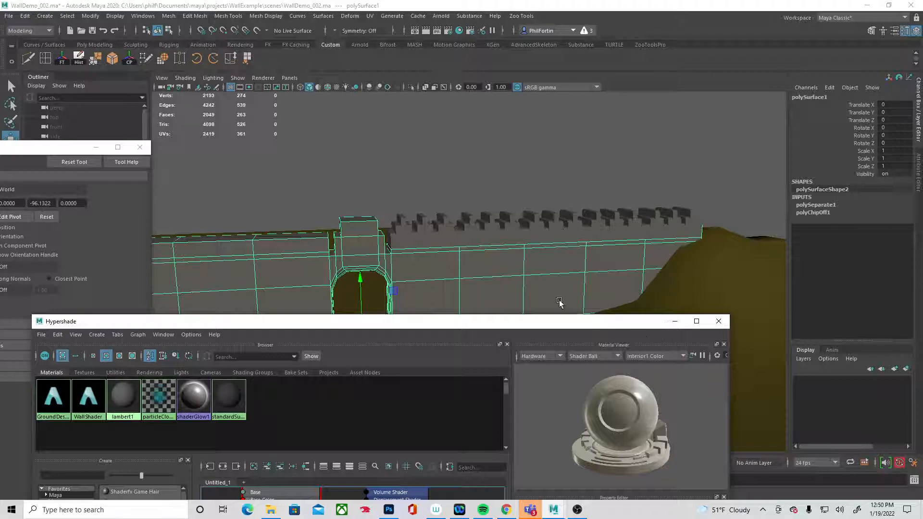
click(667, 320)
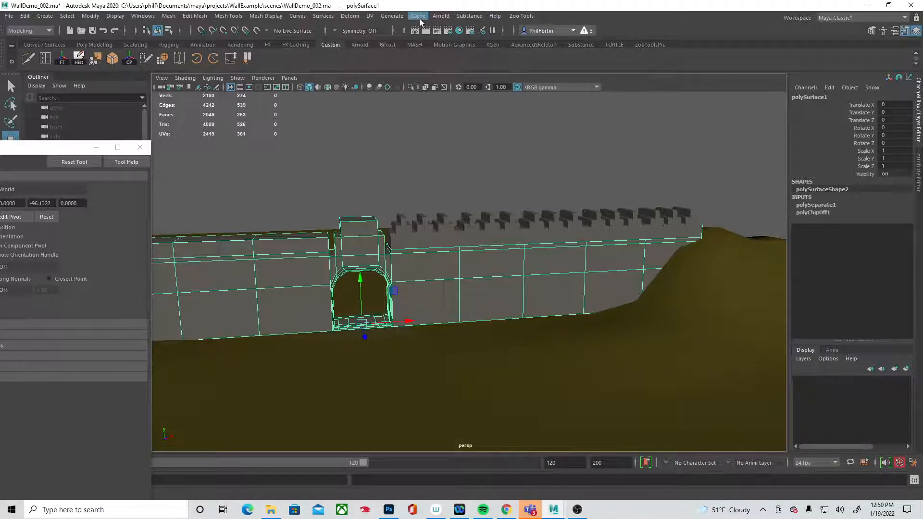
Save the scene WallDemo_002.ma.
alt+right_drag(664, 223, 544, 219)
alt+drag(520, 285, 508, 295)
key(ctrl+s)
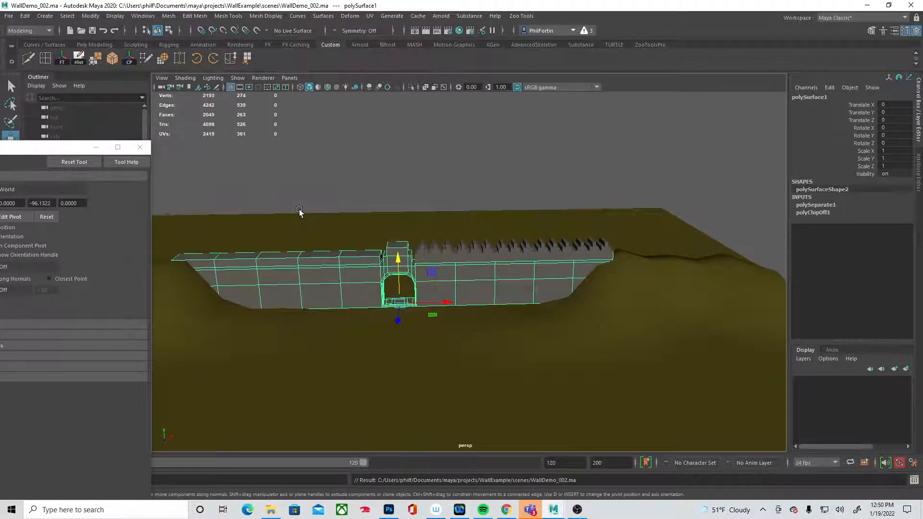
Duplicate the battlement strip and move the copy to about -107 in X, onto the wall section across the gate.
alt+drag(511, 303, 517, 291)
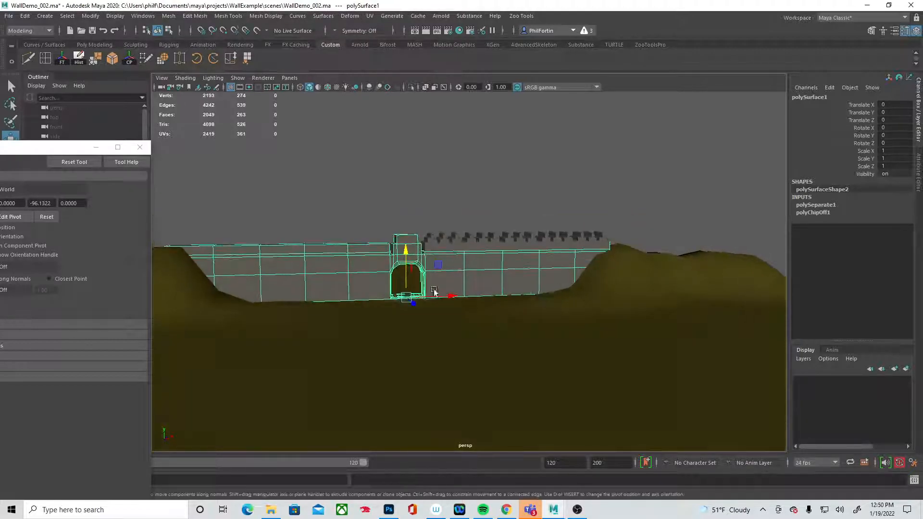
alt+right_drag(472, 293, 486, 301)
alt+middle_drag(446, 279, 572, 239)
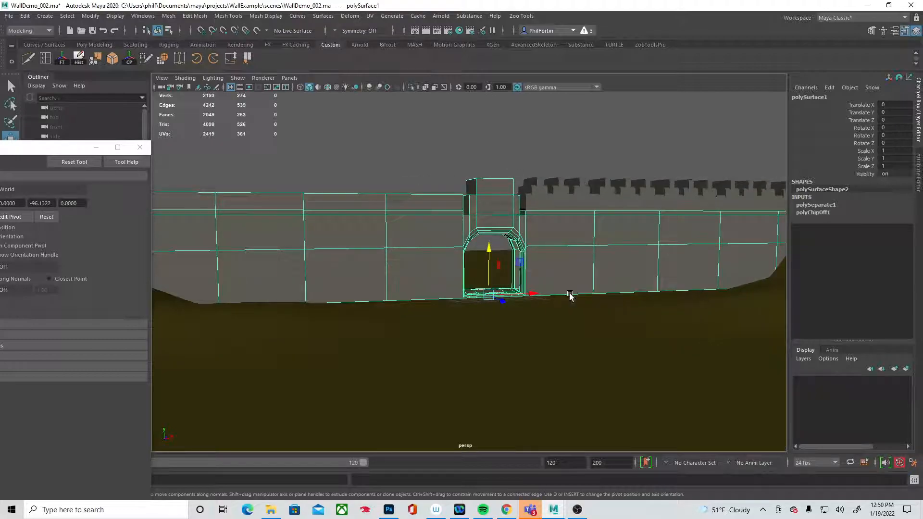
alt+drag(568, 294, 628, 212)
right_drag(532, 205, 577, 193)
click(565, 210)
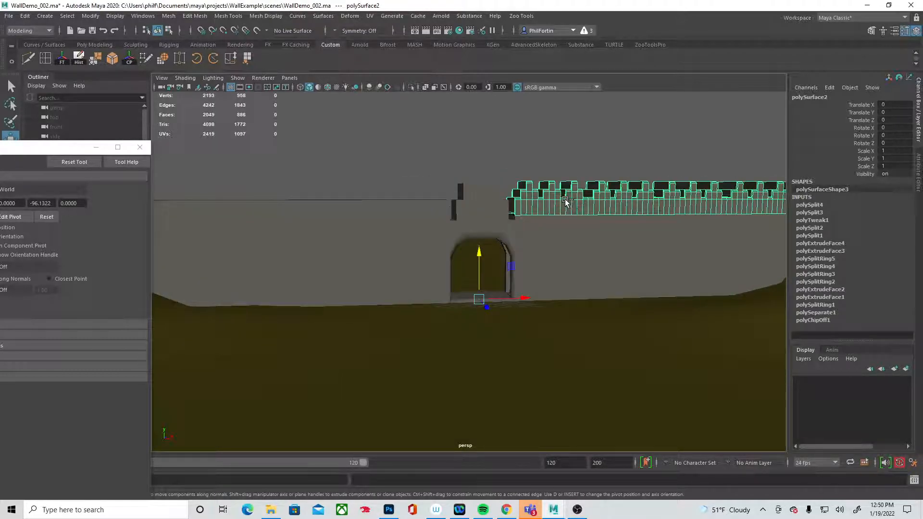
key(ctrl+d)
alt+right_drag(725, 247, 612, 250)
drag(519, 291, 269, 288)
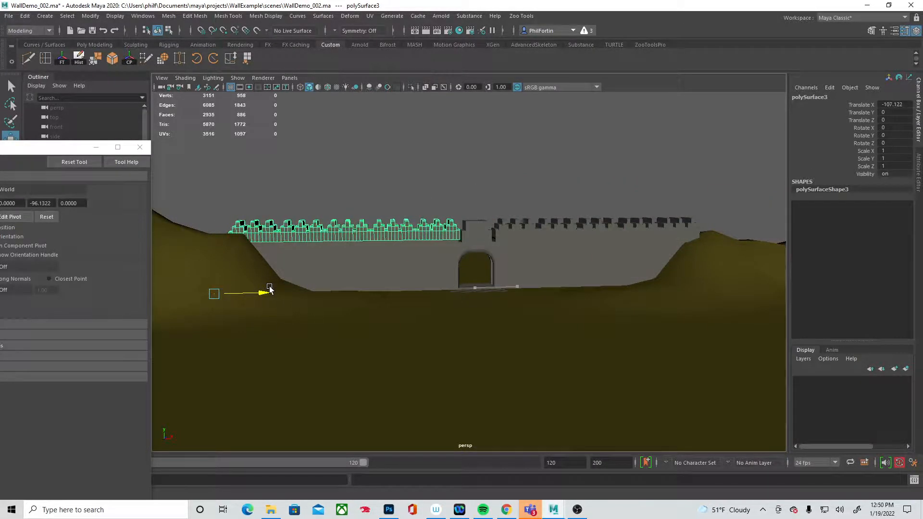
Nudge the copied battlement strip slightly farther from the gate along X.
alt+right_drag(241, 249, 435, 270)
alt+drag(435, 270, 436, 278)
drag(301, 299, 297, 299)
Deselect the copied battlement strip and select the main wall with the gate.
alt+drag(482, 291, 583, 291)
click(644, 294)
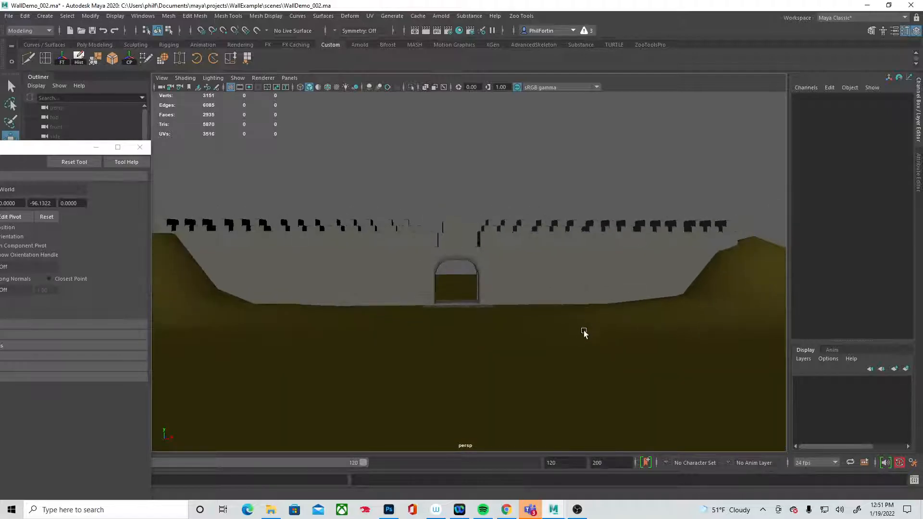
click(583, 338)
alt+drag(515, 342, 587, 279)
click(589, 269)
alt+right_drag(485, 277, 670, 291)
alt+drag(670, 290, 560, 290)
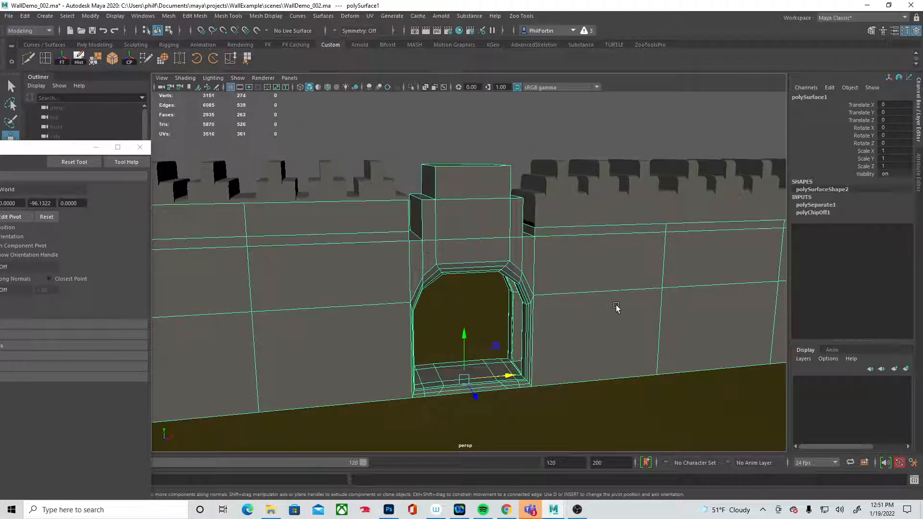
alt+drag(599, 270, 546, 264)
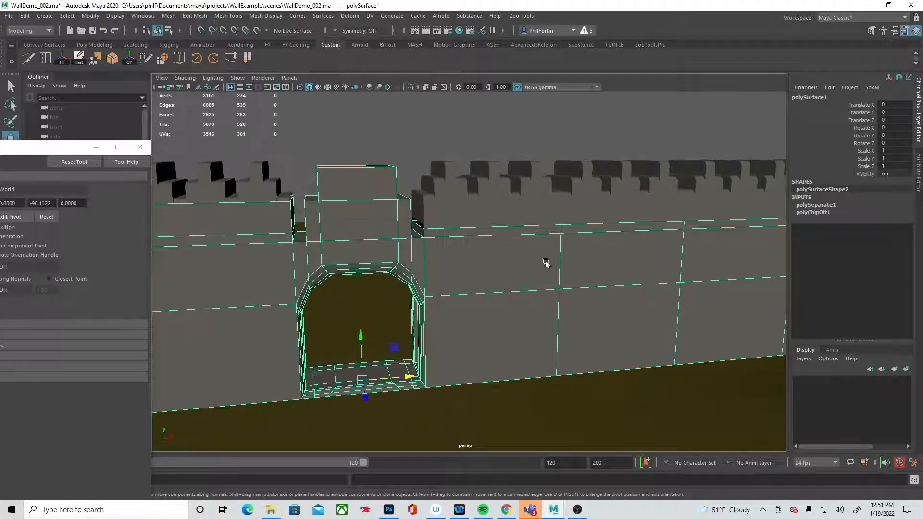
Try to extrude two stacked wall faces beside the gate outward with a local Z offset of about 0.358.
right_click(592, 310)
right_drag(599, 258, 601, 270)
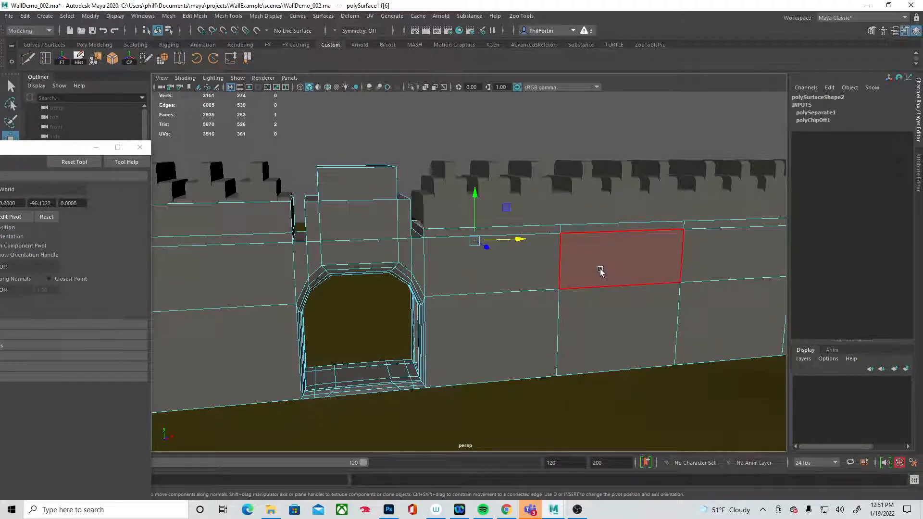
click(600, 270)
alt+drag(617, 286, 619, 309)
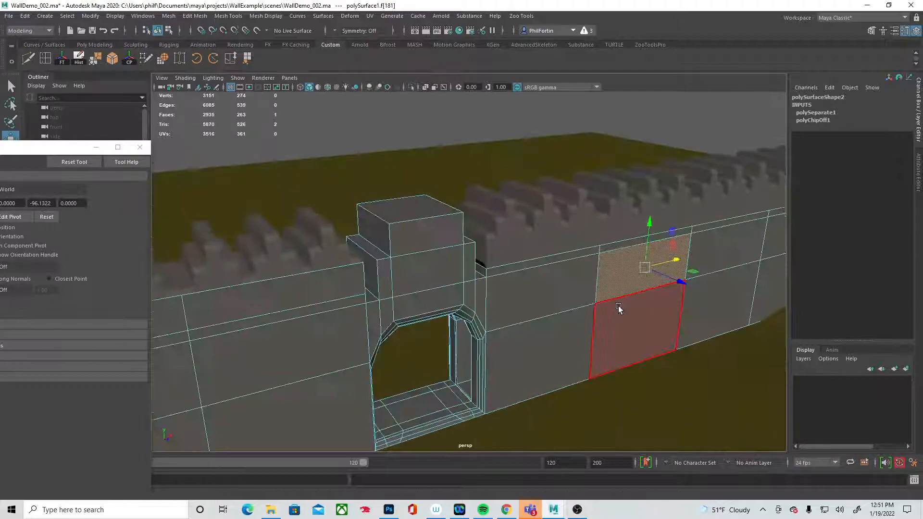
shift+click(645, 306)
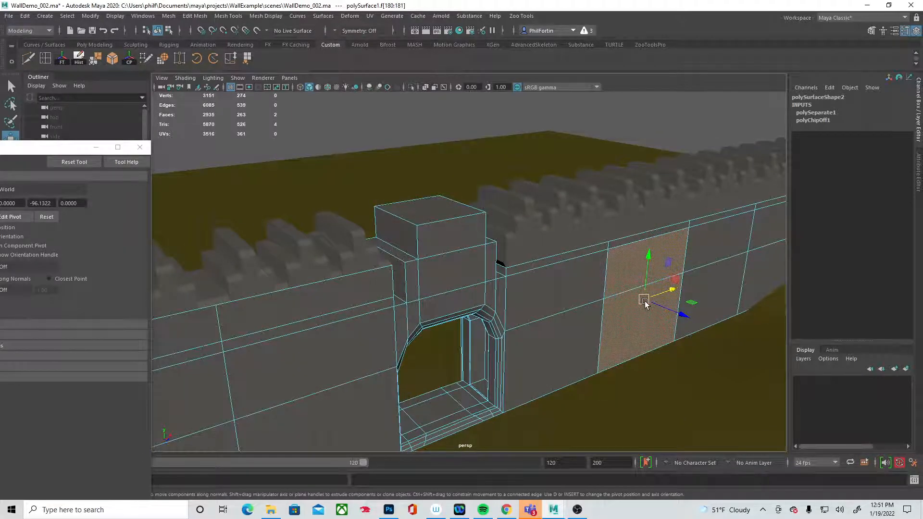
key(ctrl+e)
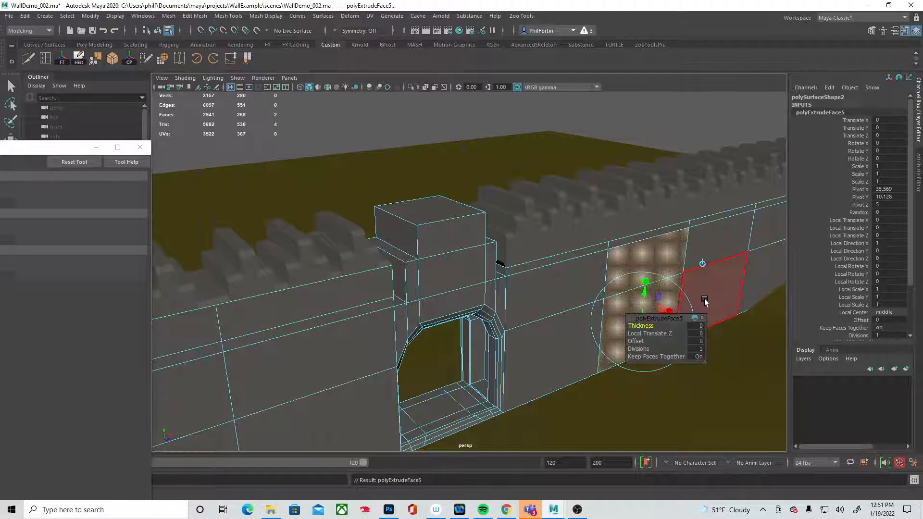
alt+middle_drag(683, 342, 617, 302)
drag(610, 302, 612, 302)
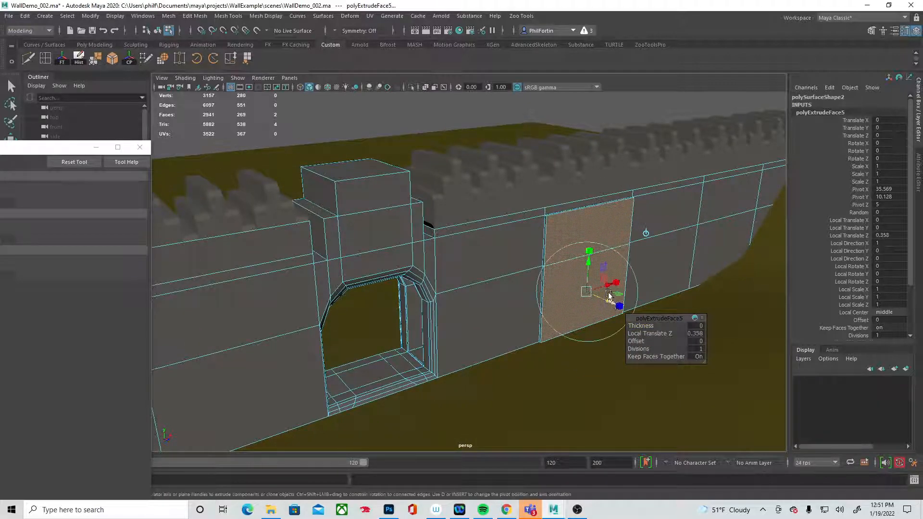
key(e)
drag(619, 269, 621, 272)
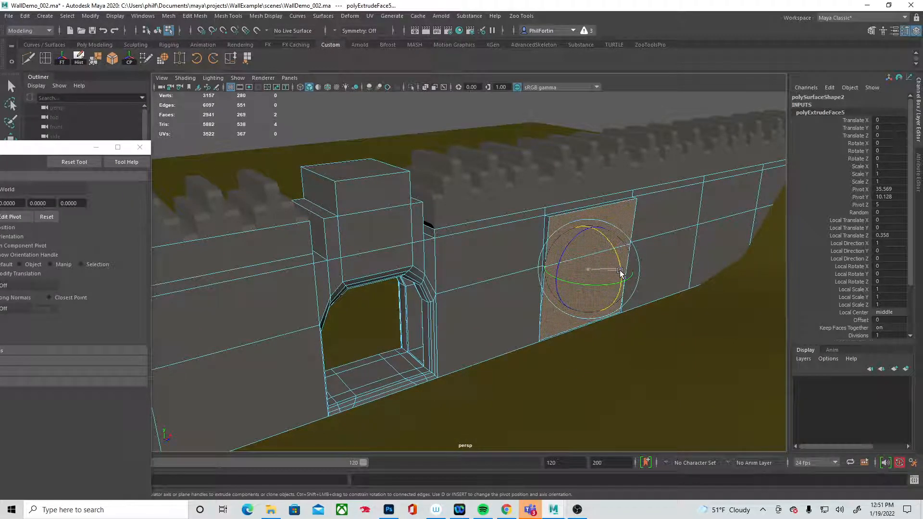
Undo the stray ground-plane selection and the extrusion of the two wall faces.
key(w)
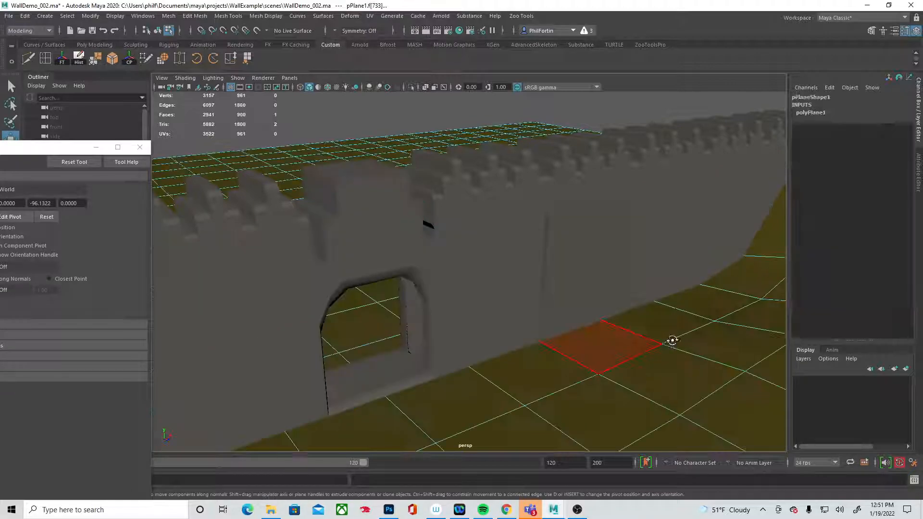
mouse_move(673, 340)
alt+mouse_down()
mouse_move(686, 337)
mouse_move(610, 336)
mouse_move(677, 337)
alt+mouse_up()
key(ctrl+z)
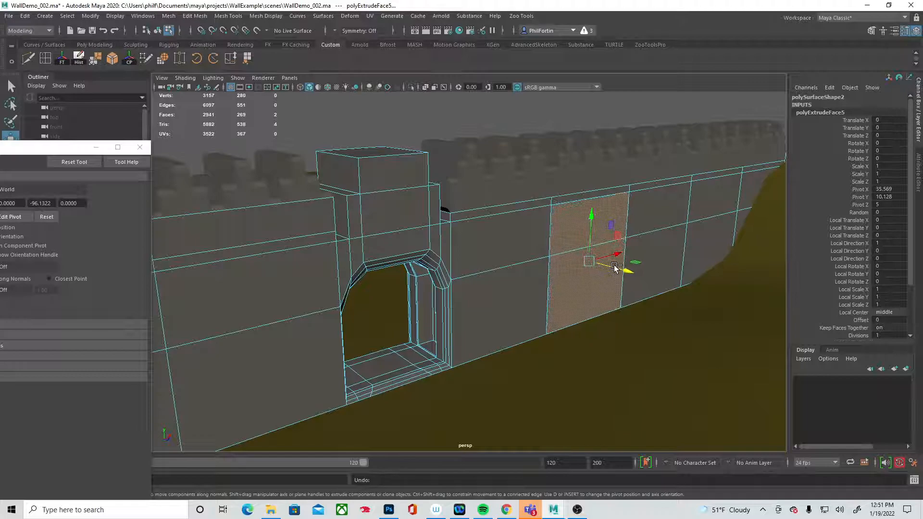
key(ctrl+z)
Examine the wall faces on both sides of the gate from several angles.
alt+drag(618, 280, 604, 294)
click(601, 294)
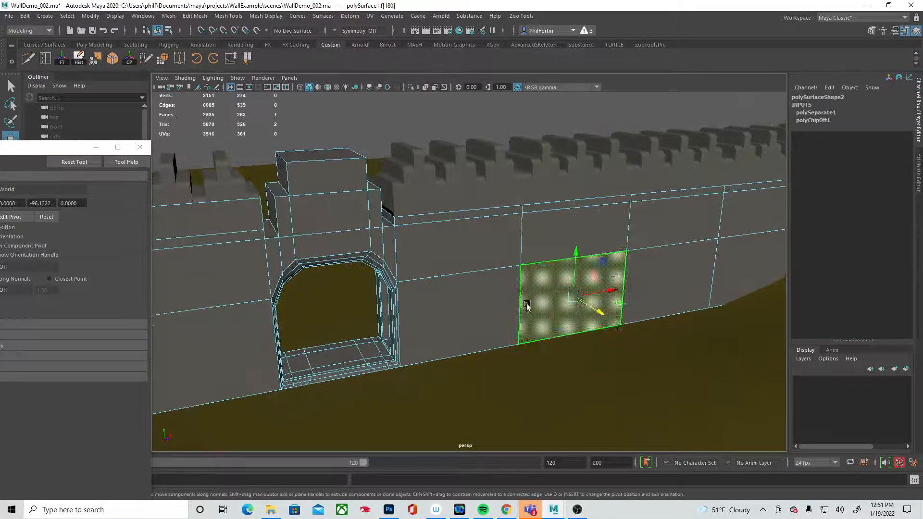
alt+drag(501, 308, 483, 303)
alt+right_drag(482, 303, 443, 330)
alt+middle_drag(443, 330, 484, 307)
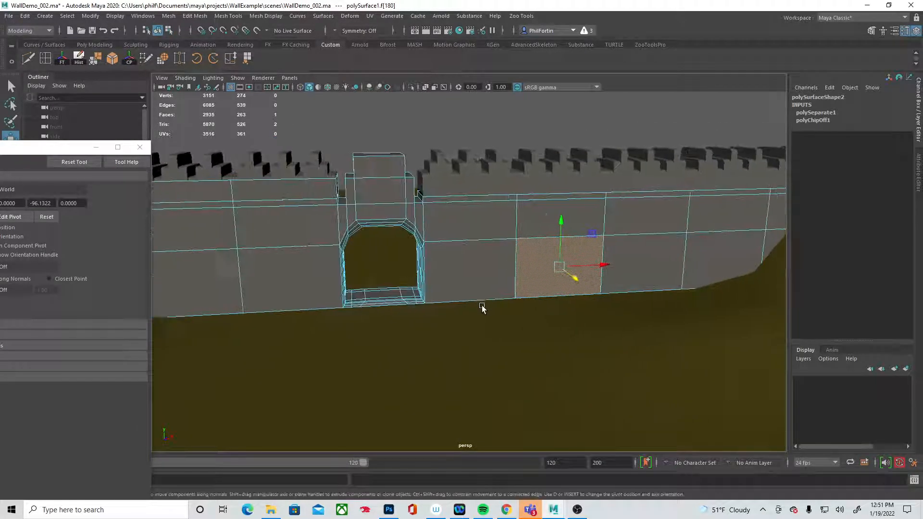
alt+drag(484, 308, 469, 307)
alt+drag(497, 239, 500, 229)
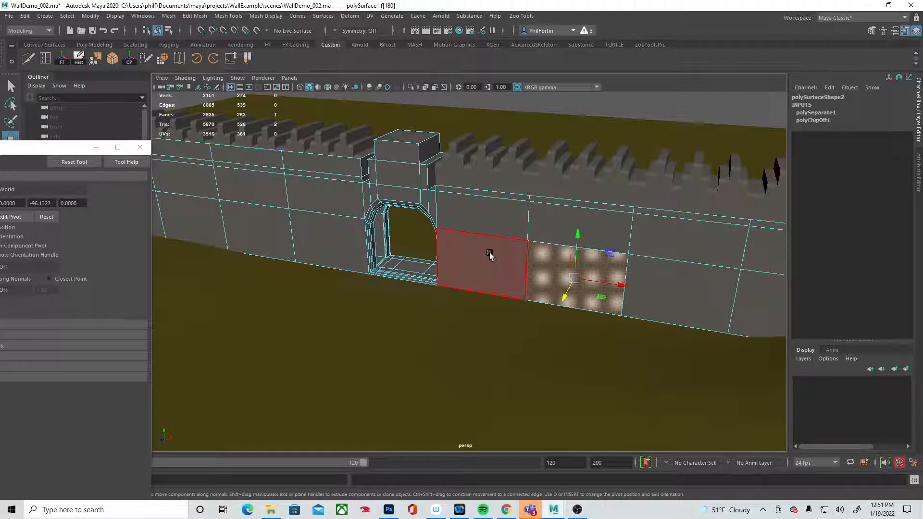
alt+drag(504, 245, 516, 241)
key(space)
key(space)
key(space)
key(space)
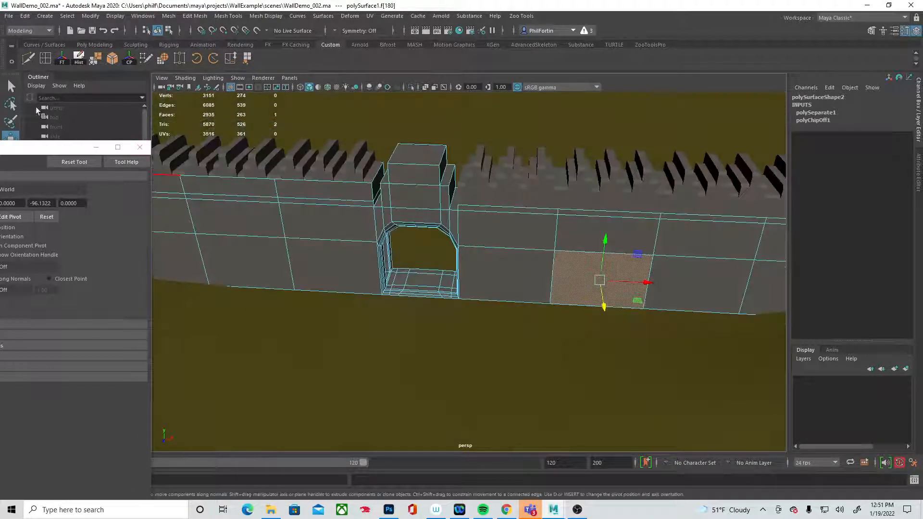
Create a flat polygon cube in front of the gate, scaled to about 5.727 in X and 3.4 in Y and Z.
click(93, 46)
click(48, 60)
drag(416, 308, 482, 337)
key(r)
scroll(416, 333, up, 3)
alt+drag(408, 333, 511, 221)
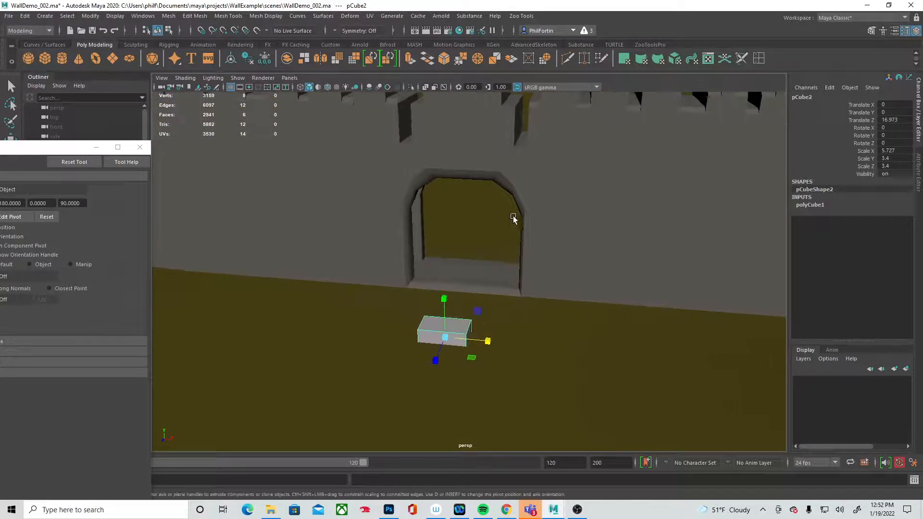
Bevel all edges of the new block in front of the gate.
click(919, 173)
click(792, 95)
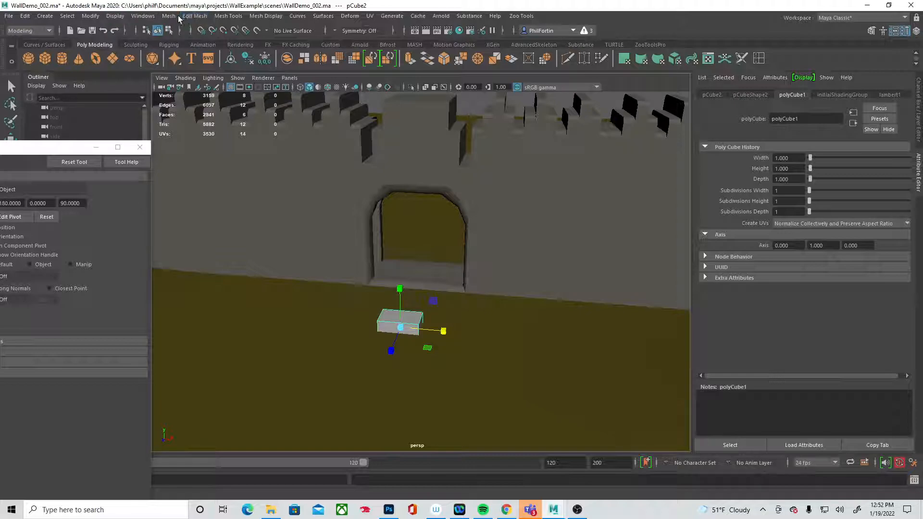
click(175, 16)
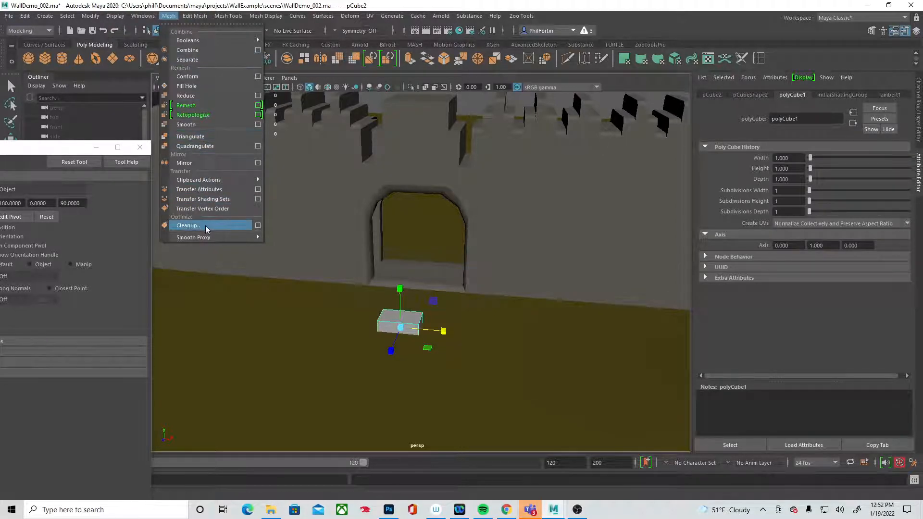
mouse_move(184, 19)
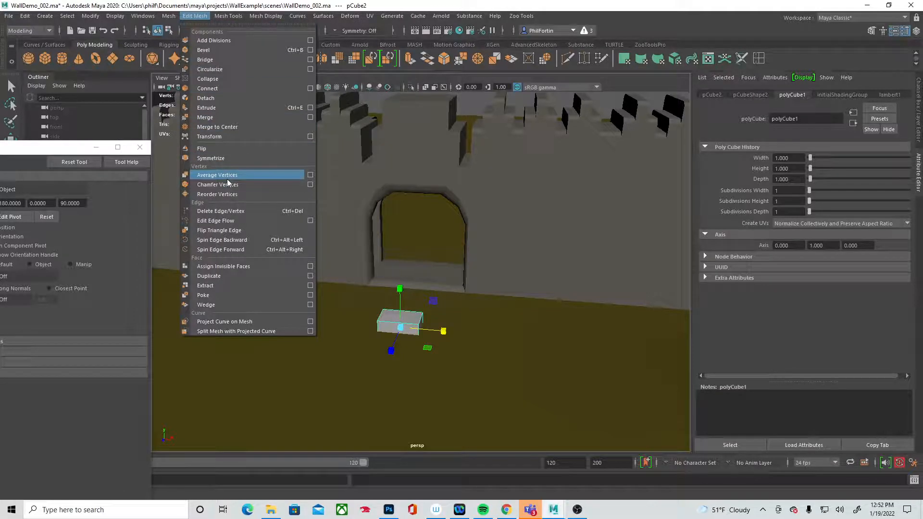
click(211, 50)
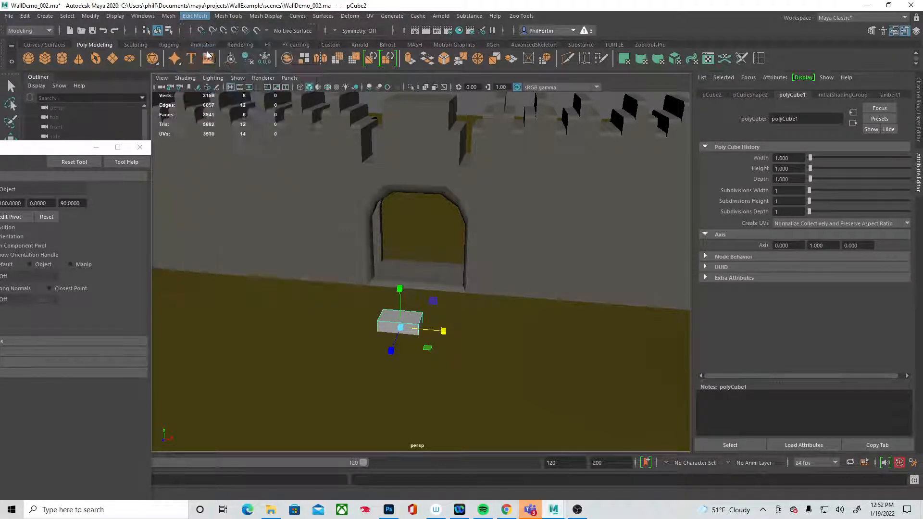
click(408, 327)
alt+right_drag(307, 333, 396, 336)
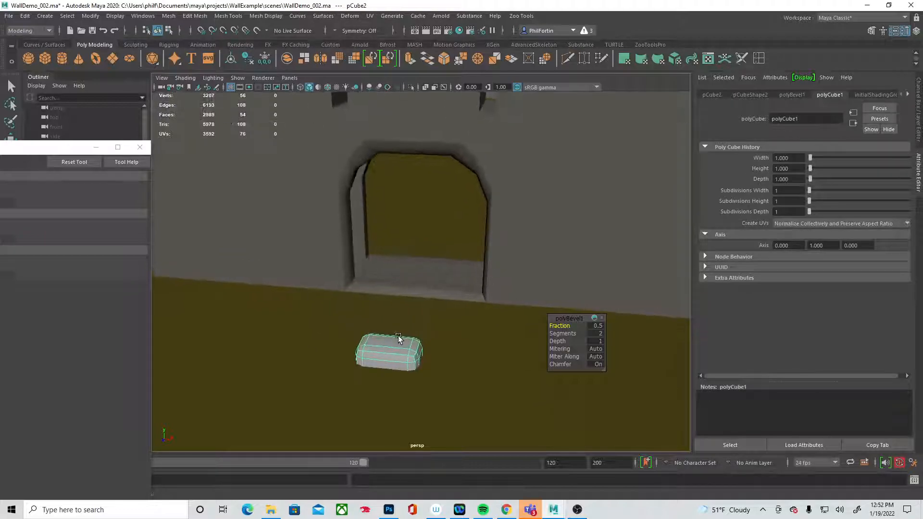
alt+middle_drag(396, 337, 417, 294)
Set the block's bevel to 3 segments with a fraction of about 0.216.
click(794, 95)
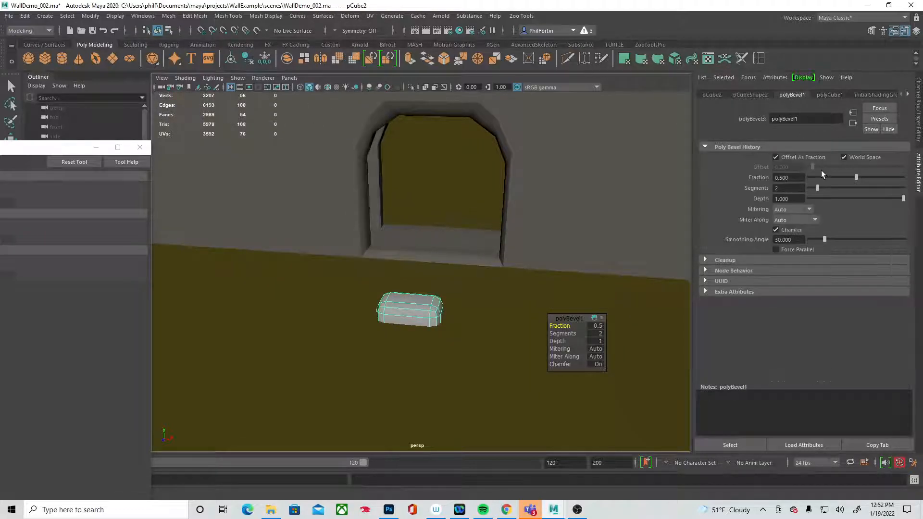
drag(855, 177, 823, 188)
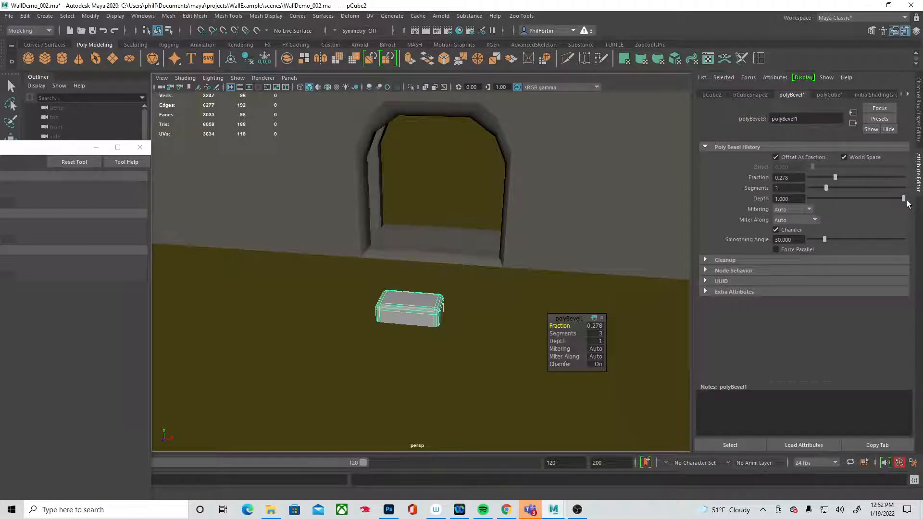
drag(835, 179, 829, 180)
Insert an edge loop running lengthwise around the beveled block.
alt+drag(521, 238, 423, 262)
click(331, 44)
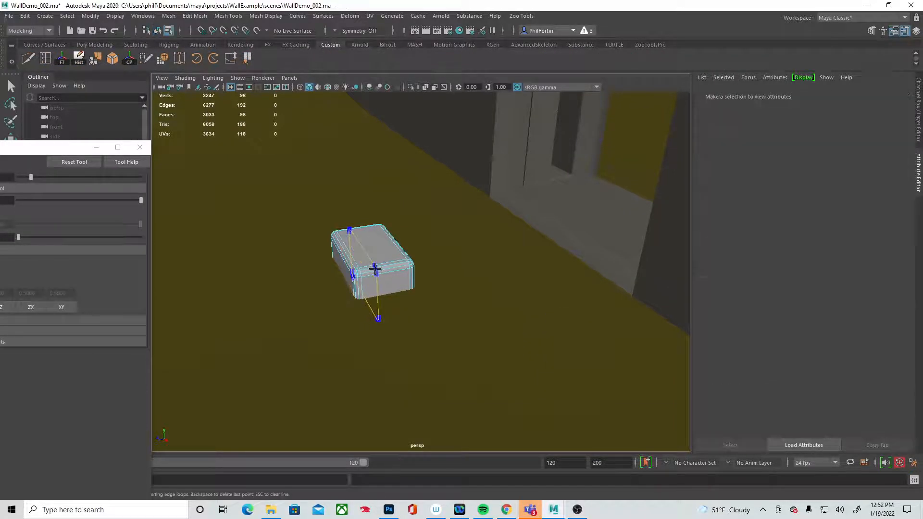
ctrl+click(374, 270)
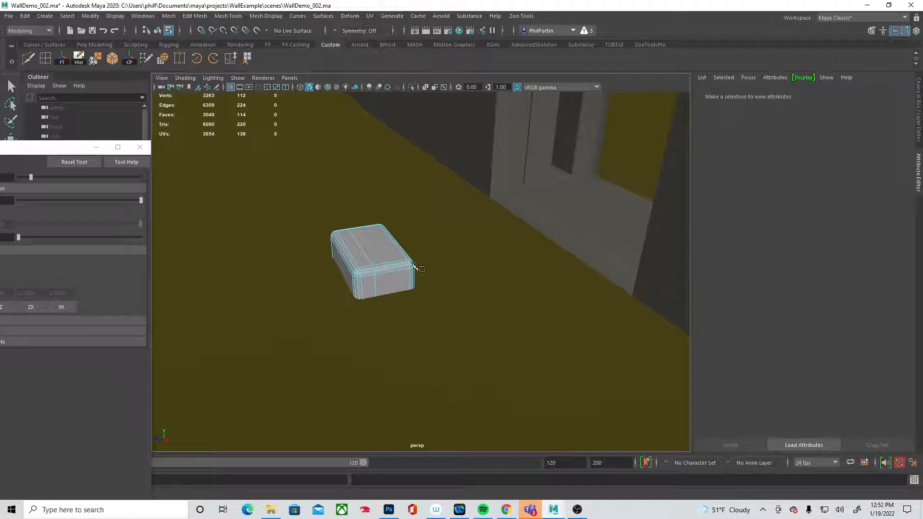
Select the faces on the wall-facing side of the block's lengthwise edge loop and delete them.
key(q)
right_drag(388, 262, 391, 273)
alt+drag(407, 277, 384, 270)
drag(316, 195, 370, 290)
drag(330, 258, 347, 315)
alt+drag(350, 321, 364, 323)
key(f)
mouse_move(561, 315)
alt+mouse_down()
mouse_move(559, 278)
mouse_move(563, 306)
alt+mouse_up()
key(Delete)
Return to object selection and reduce the half block's bevel fraction to about 0.093.
alt+drag(359, 275, 411, 264)
right_drag(412, 245, 460, 228)
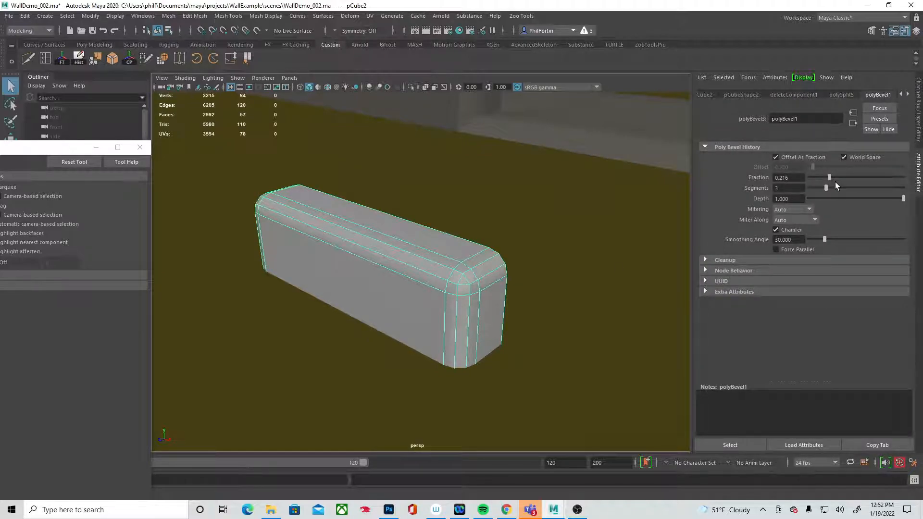
drag(828, 179, 818, 176)
alt+right_drag(490, 218, 310, 223)
alt+right_drag(495, 234, 327, 238)
alt+drag(378, 242, 395, 236)
Move the half block along X past the gate and back against the base of the wall as a brick.
key(w)
right_drag(418, 266, 466, 230)
click(436, 283)
drag(457, 285, 659, 305)
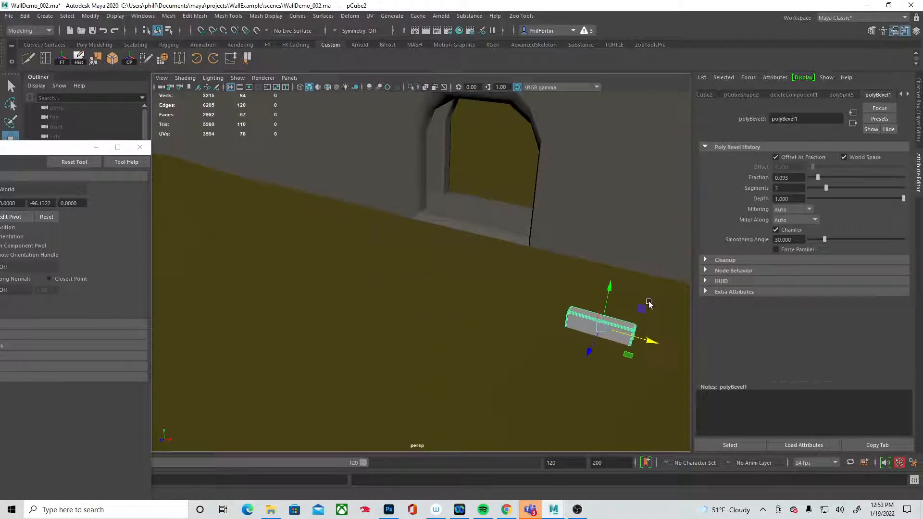
alt+middle_drag(651, 308, 540, 307)
alt+drag(540, 307, 443, 322)
drag(357, 375, 474, 313)
alt+drag(474, 314, 548, 270)
alt+middle_drag(548, 271, 465, 292)
Duplicate the brick and place copies side by side higher up on the wall face, farther from the gate.
key(ctrl+d)
drag(451, 289, 589, 297)
drag(547, 245, 553, 166)
mouse_move(596, 187)
mouse_down()
mouse_move(548, 195)
mouse_move(591, 189)
mouse_up()
Duplicate a brick, rotate the copy upright, and lower it to the base of the wall.
key(e)
mouse_move(573, 155)
shift+mouse_down()
mouse_move(564, 219)
mouse_move(569, 214)
shift+mouse_up()
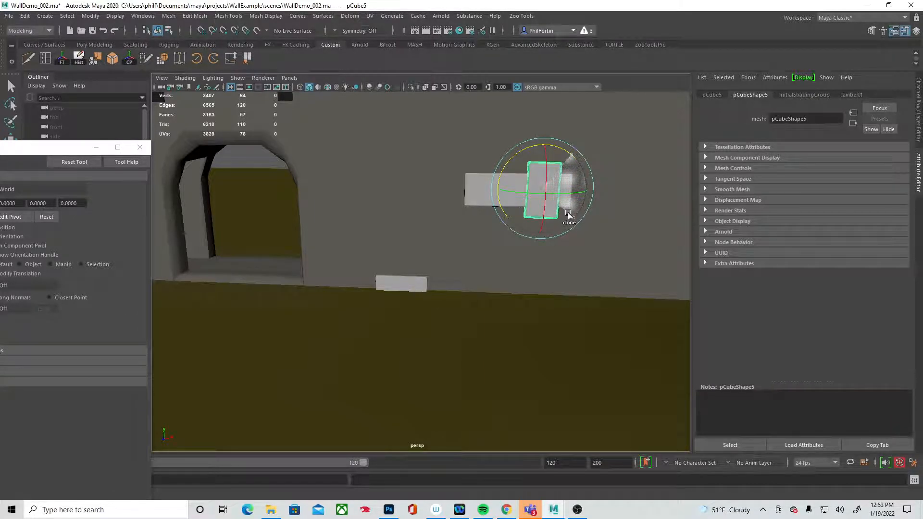
key(w)
mouse_move(544, 146)
mouse_down()
mouse_move(529, 180)
mouse_move(527, 248)
mouse_up()
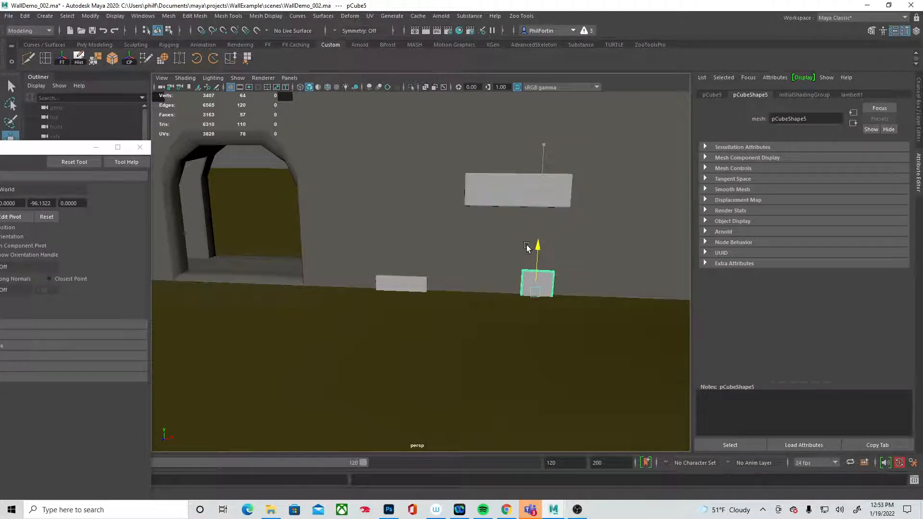
Raise the outer brick above its neighbour, then duplicate it along X toward the gate.
click(557, 198)
drag(545, 190, 545, 119)
alt+right_drag(609, 264, 529, 255)
mouse_move(529, 255)
alt+mouse_down()
mouse_move(573, 243)
mouse_move(536, 257)
alt+mouse_up()
mouse_move(555, 172)
shift+mouse_down()
mouse_move(384, 175)
mouse_move(384, 155)
shift+mouse_up()
alt+drag(495, 237, 464, 242)
alt+drag(480, 245, 476, 247)
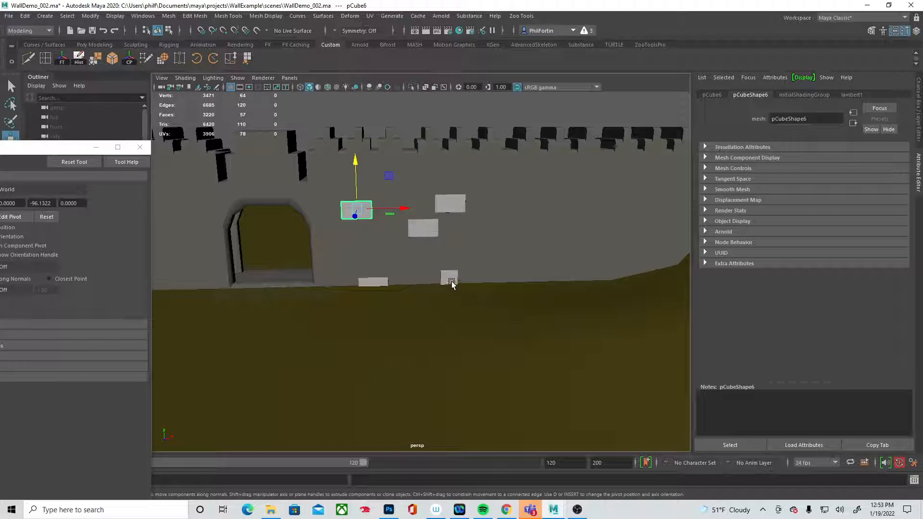
Duplicate the upright brick, raise the copy above the ground, and place it close beside the gate opening.
shift+drag(446, 242, 456, 185)
drag(495, 234, 523, 231)
drag(479, 194, 479, 206)
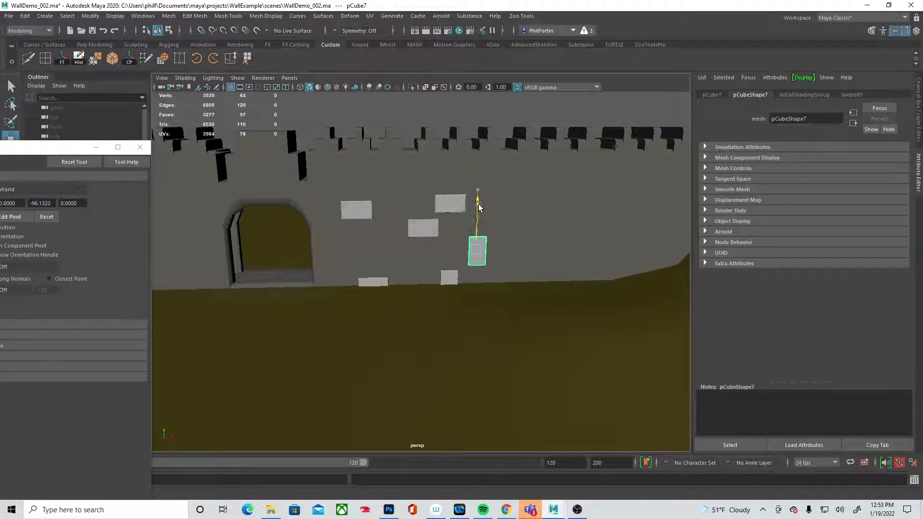
drag(523, 248, 387, 245)
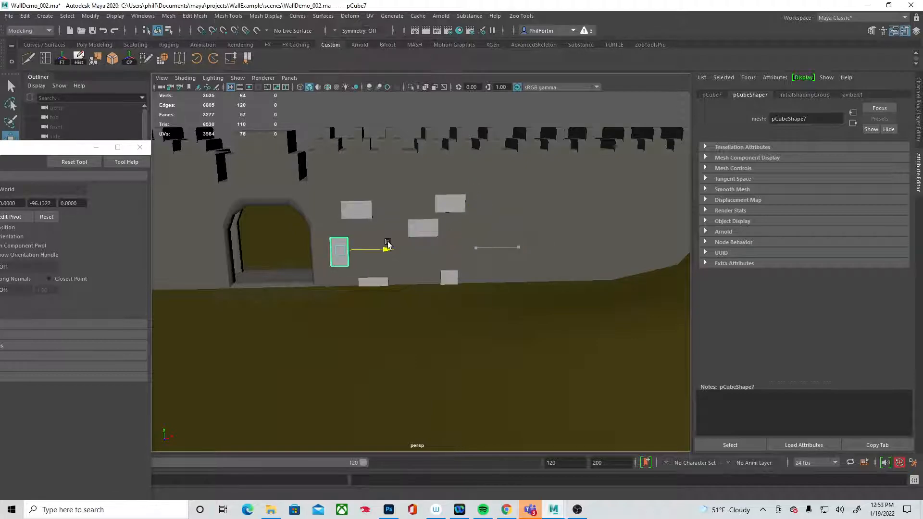
Duplicate the middle brick and move the copy down and farther from the gate, above the upright brick at the base.
click(423, 230)
key(ctrl+d)
drag(422, 201, 421, 231)
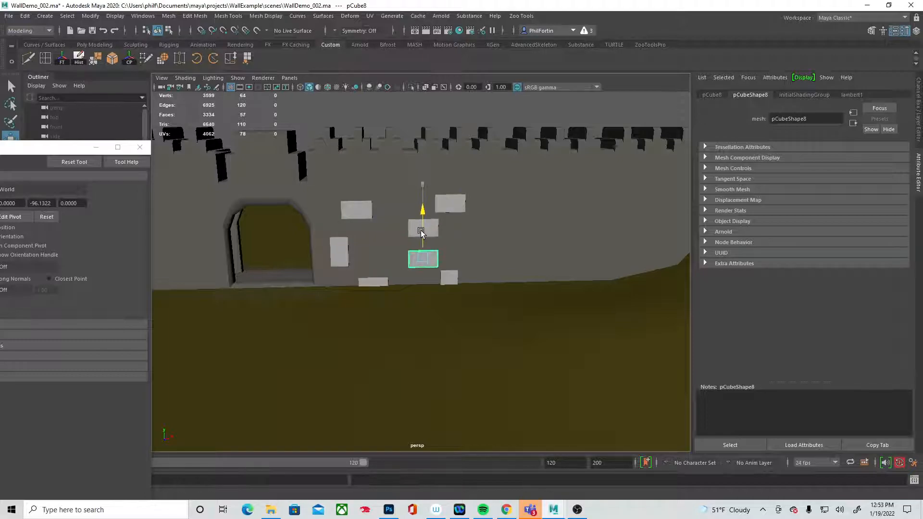
drag(467, 250, 525, 251)
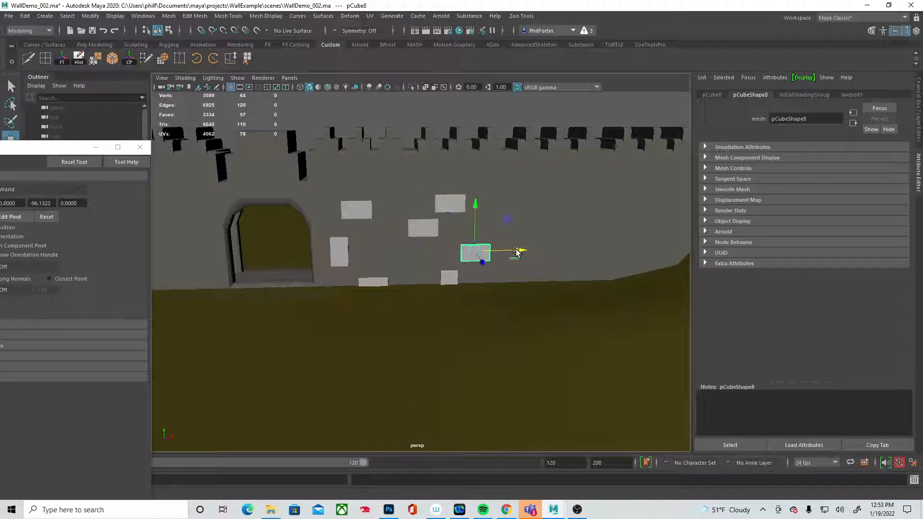
Select all seven bricks beside the gate and combine them into a single mesh.
shift+click(452, 204)
shift+click(423, 228)
shift+click(450, 278)
shift+click(372, 283)
shift+click(339, 251)
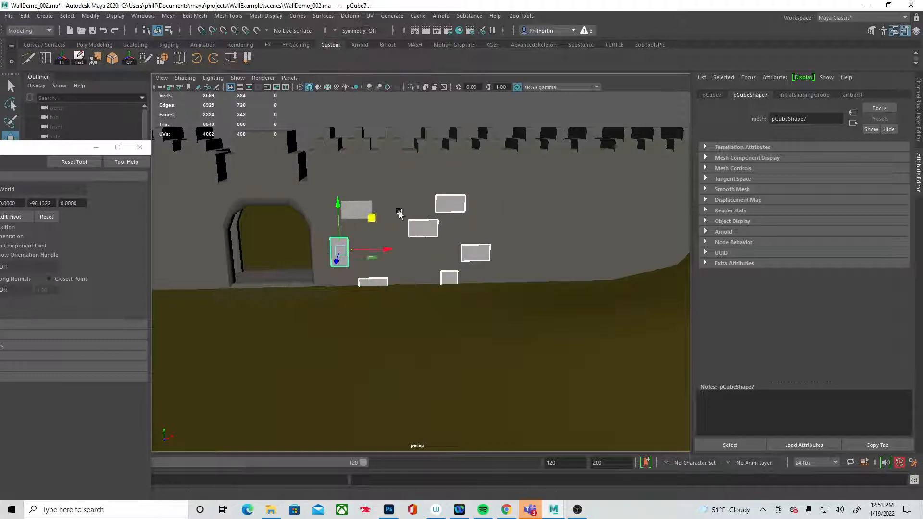
key(ctrl+z)
shift+click(358, 211)
shift+click(342, 252)
alt+drag(512, 234, 550, 236)
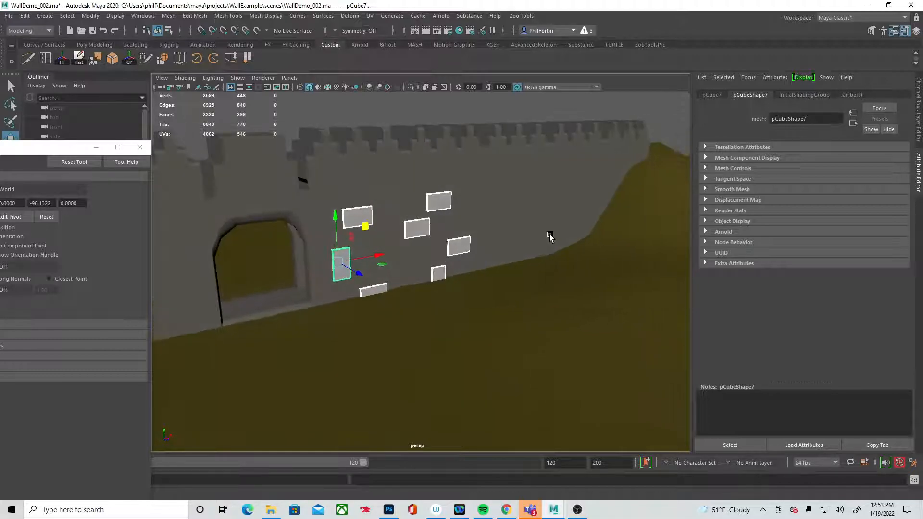
click(174, 18)
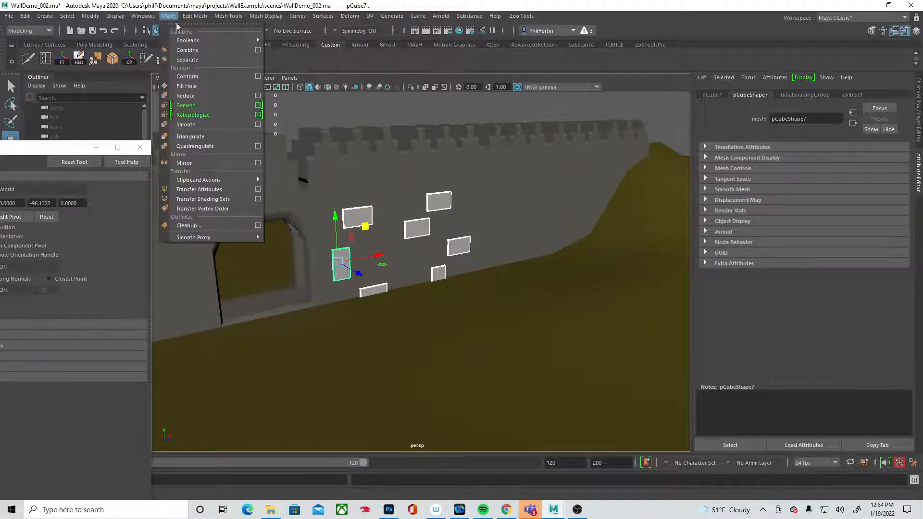
click(187, 47)
Duplicate the combined brick cluster and move the copy to X 35.883 and Y -0.123, toward the end of the wall.
alt+drag(483, 232, 500, 234)
key(ctrl+d)
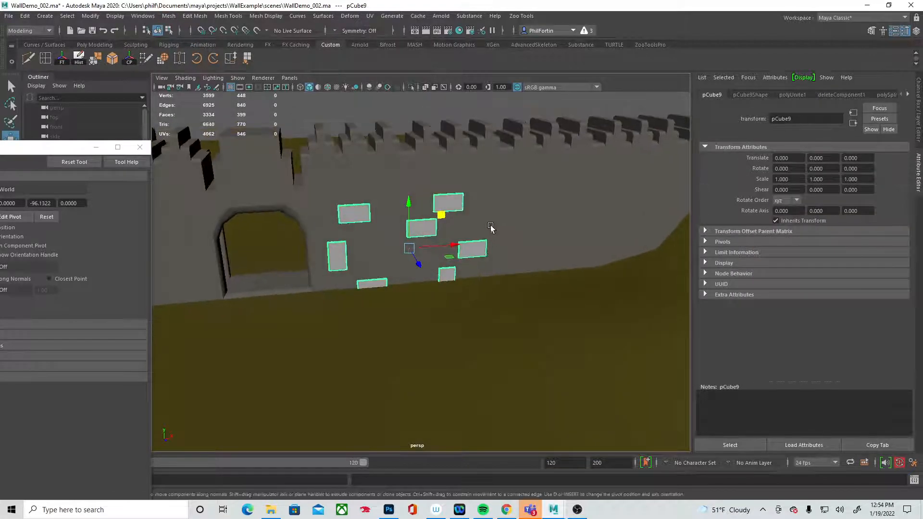
drag(446, 243, 618, 238)
mouse_move(592, 198)
mouse_down()
mouse_move(591, 167)
mouse_move(587, 193)
mouse_up()
scroll(493, 207, down, 5)
alt+drag(492, 207, 476, 215)
alt+drag(563, 228, 503, 245)
scroll(503, 245, down, 2)
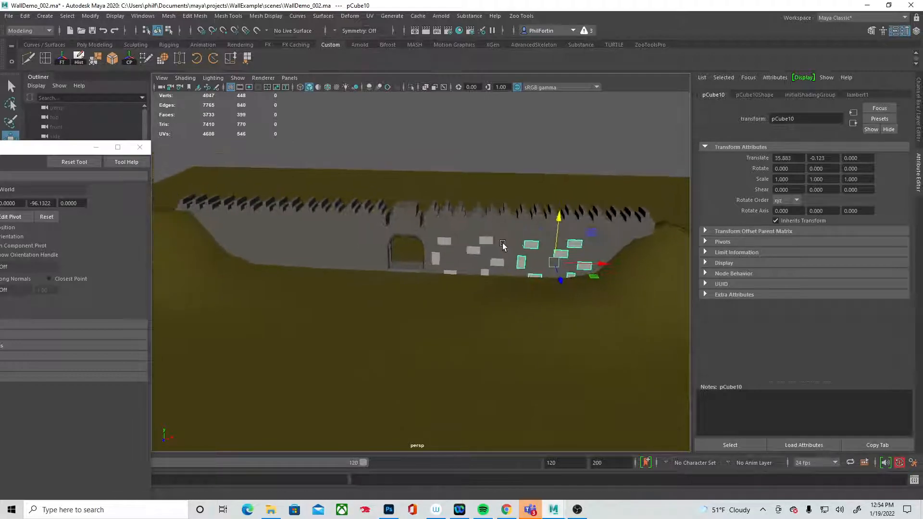
Select both brick clusters and assign the existing WallShader material to them.
click(479, 198)
mouse_move(478, 200)
alt+mouse_down()
mouse_move(487, 207)
mouse_move(480, 215)
alt+mouse_up()
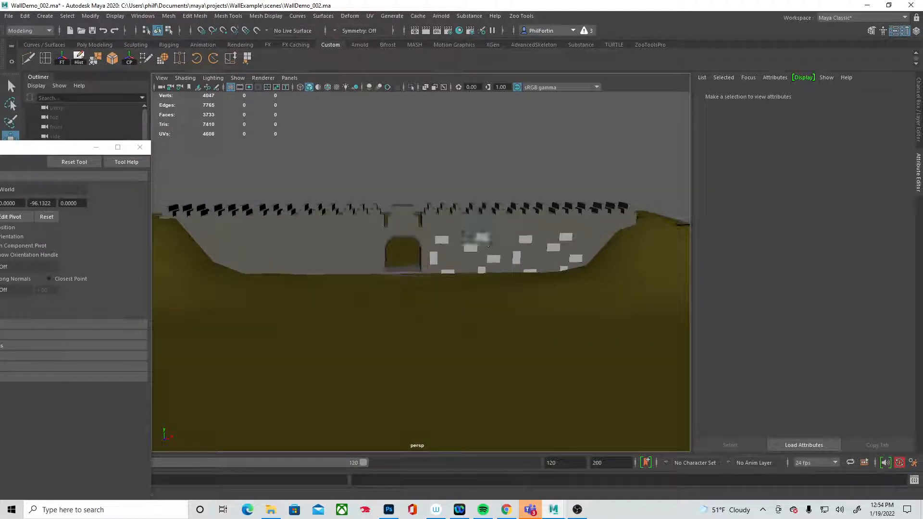
click(486, 238)
click(527, 239)
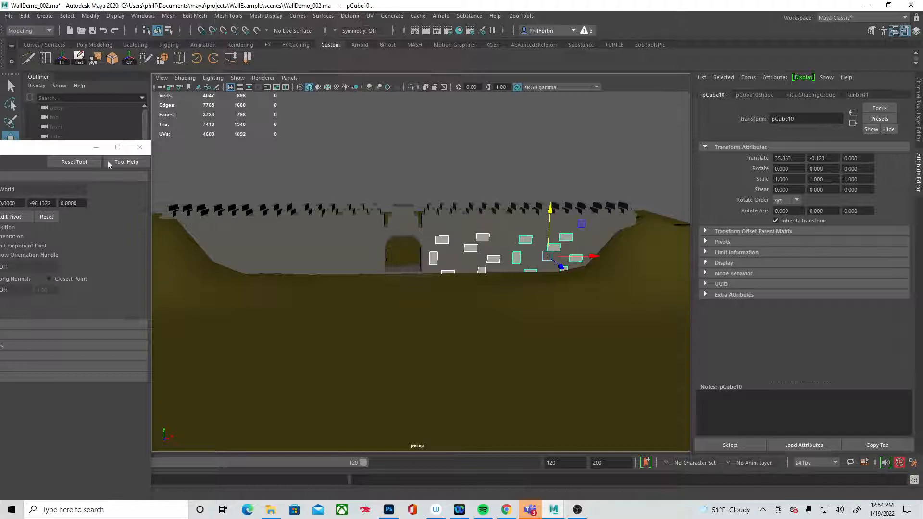
click(459, 30)
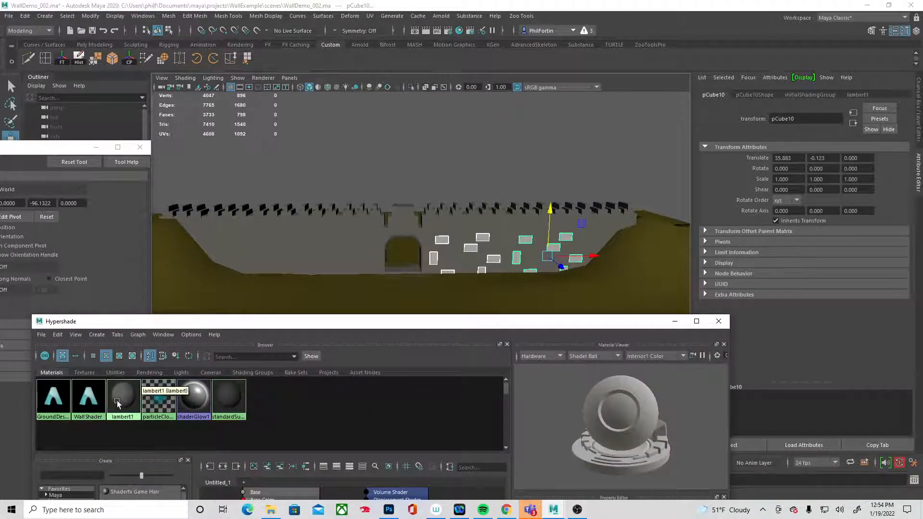
right_drag(84, 400, 94, 351)
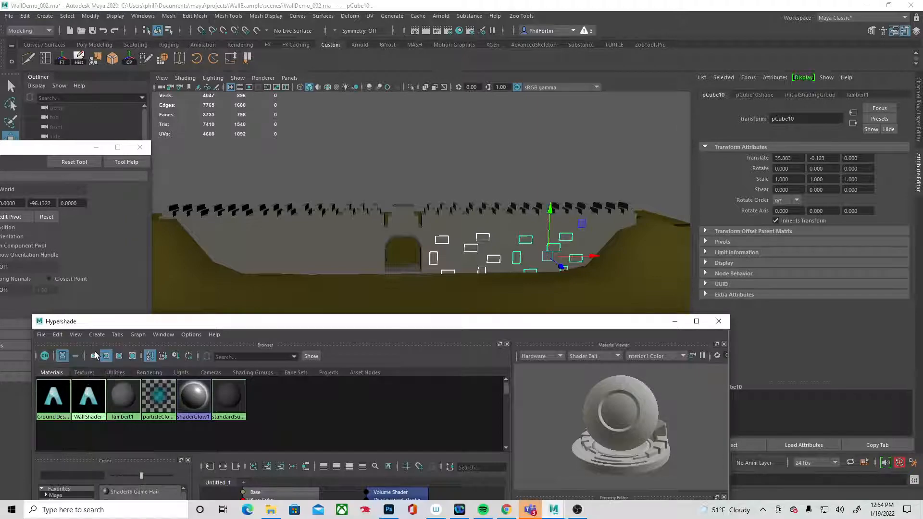
click(675, 325)
click(473, 244)
alt+drag(474, 243, 522, 271)
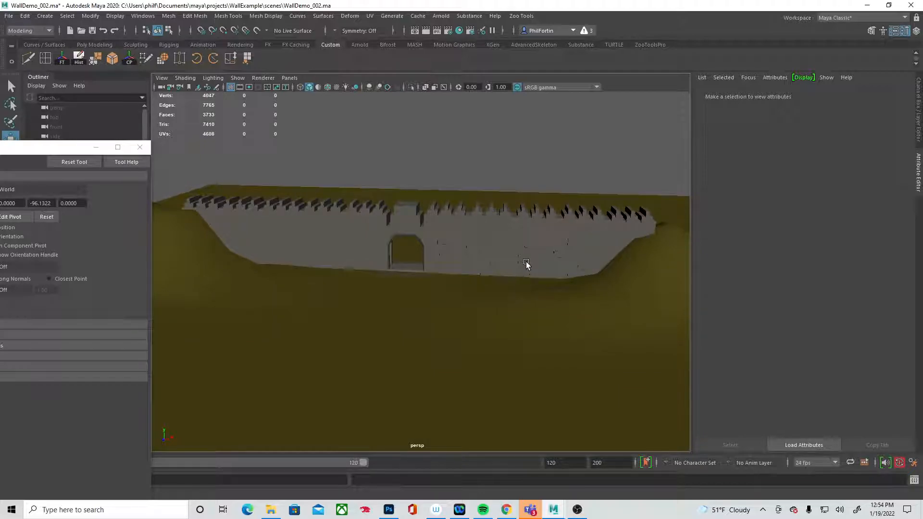
Shift the outer brick cluster slightly along X toward the gate.
click(526, 264)
drag(611, 252, 600, 250)
click(491, 325)
alt+drag(491, 326, 460, 327)
Place two duplicates of the brick cluster on the other side of the gate, at X -93.056 and X -61.008.
click(528, 190)
mouse_move(517, 202)
alt+mouse_down()
mouse_move(450, 204)
mouse_move(500, 199)
mouse_move(486, 246)
mouse_move(298, 266)
alt+mouse_up()
click(501, 251)
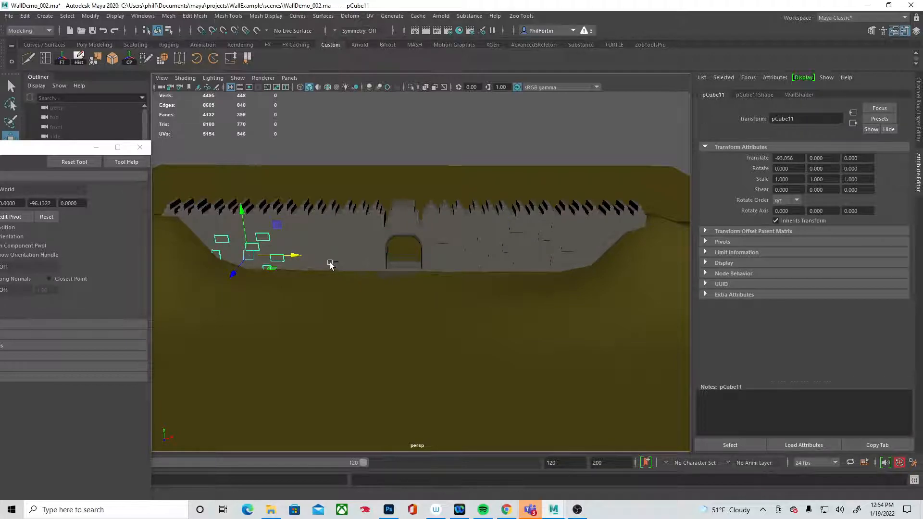
drag(290, 258, 375, 257)
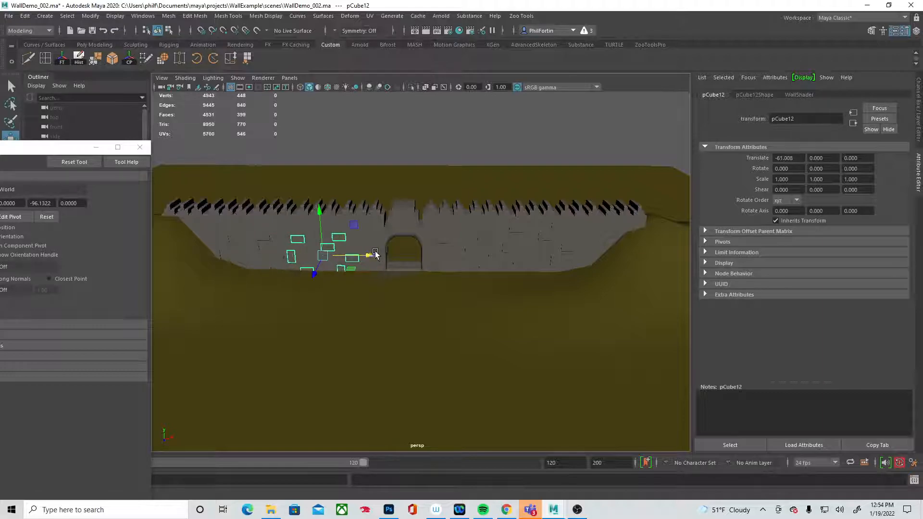
key(ctrl+e)
key(e)
drag(348, 224, 305, 287)
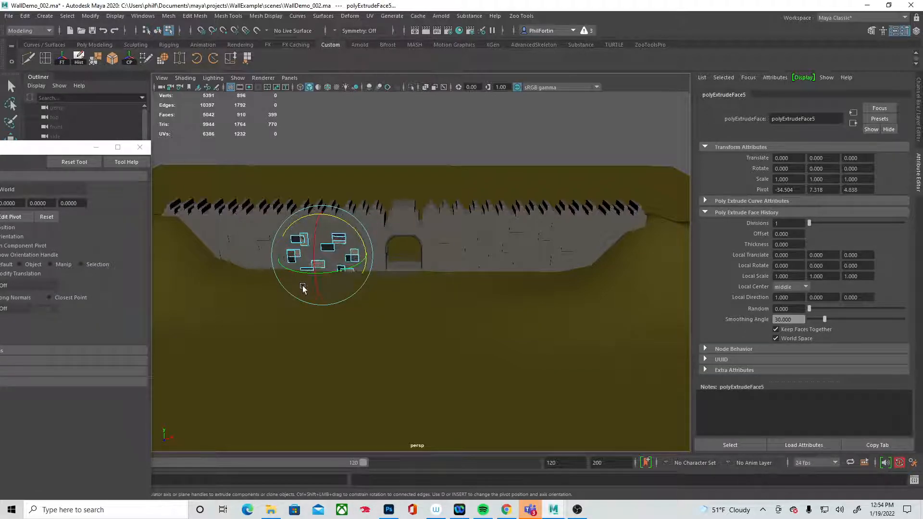
key(ctrl+z)
Turn the duplicated brick cluster nearest the gate to about -180 degrees around Z and shift it to X -57.550.
drag(351, 246, 304, 287)
click(468, 267)
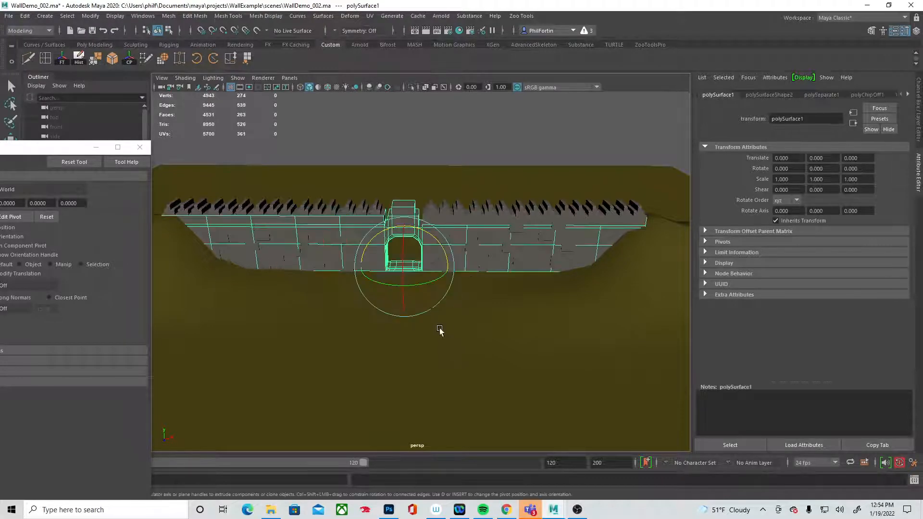
alt+drag(441, 327, 438, 330)
click(474, 340)
click(319, 267)
key(e)
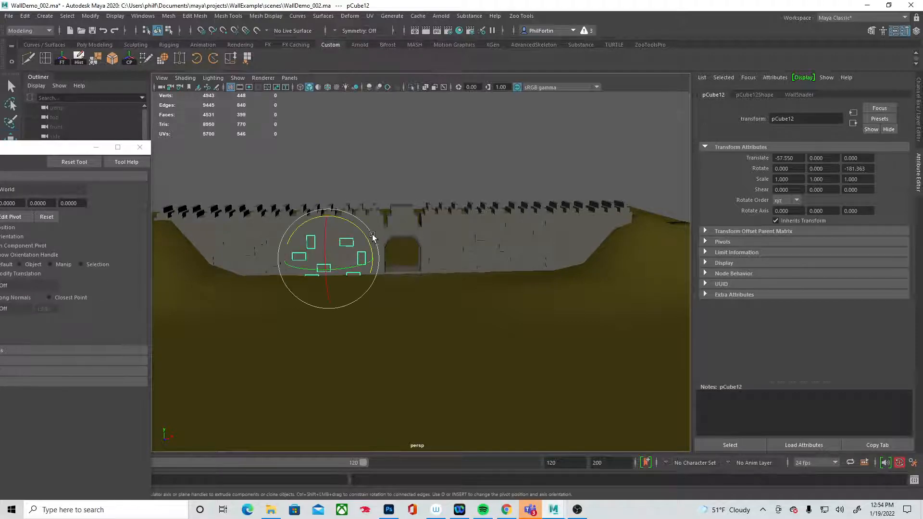
click(460, 174)
alt+drag(508, 321, 385, 286)
click(354, 243)
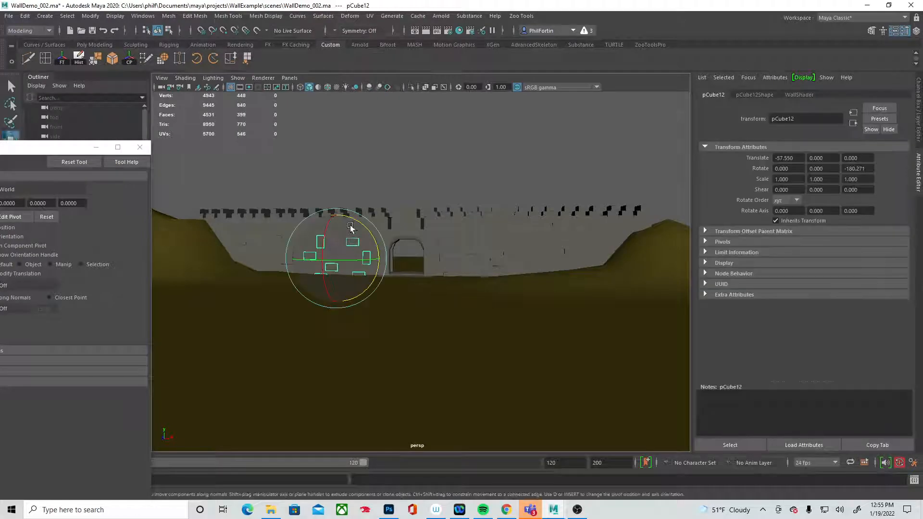
key(w)
click(416, 168)
Switch the ground plane to face selection and raise a soft-selected face of the hill behind the wall's end.
alt+right_drag(418, 250, 526, 286)
alt+drag(445, 226, 403, 289)
alt+drag(236, 294, 281, 257)
click(279, 253)
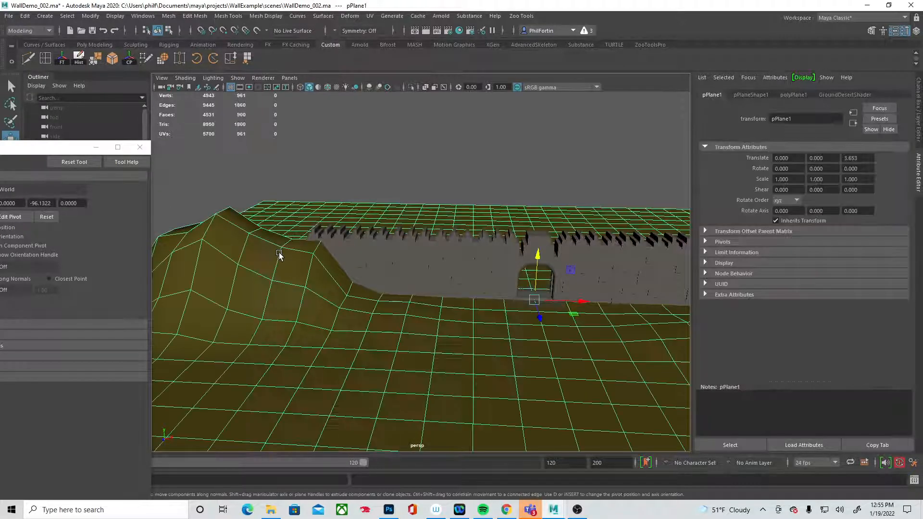
right_drag(270, 239, 278, 232)
alt+drag(270, 239, 245, 252)
click(272, 224)
click(468, 135)
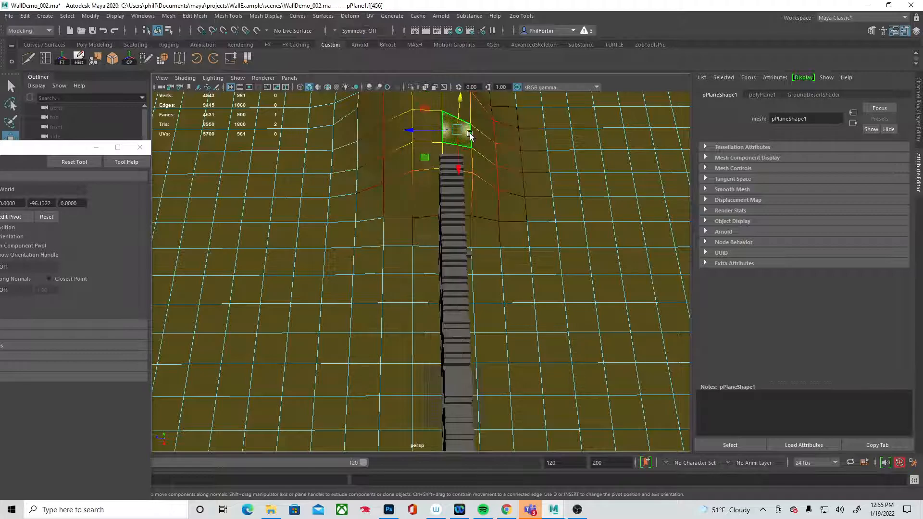
drag(457, 109, 460, 90)
Raise three more soft-selected faces across the same hill to build a taller ridge toward the ground's outer edge.
click(504, 154)
drag(519, 123, 447, 274)
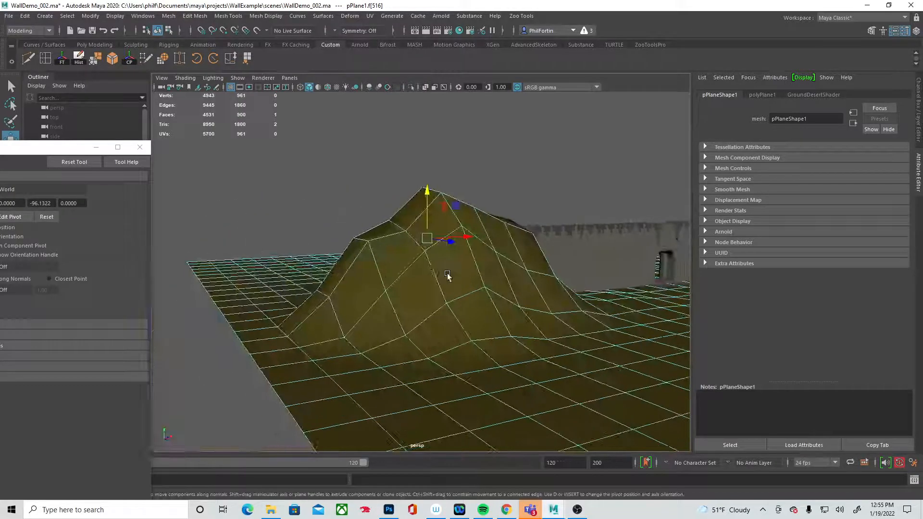
click(320, 275)
drag(337, 218, 283, 307)
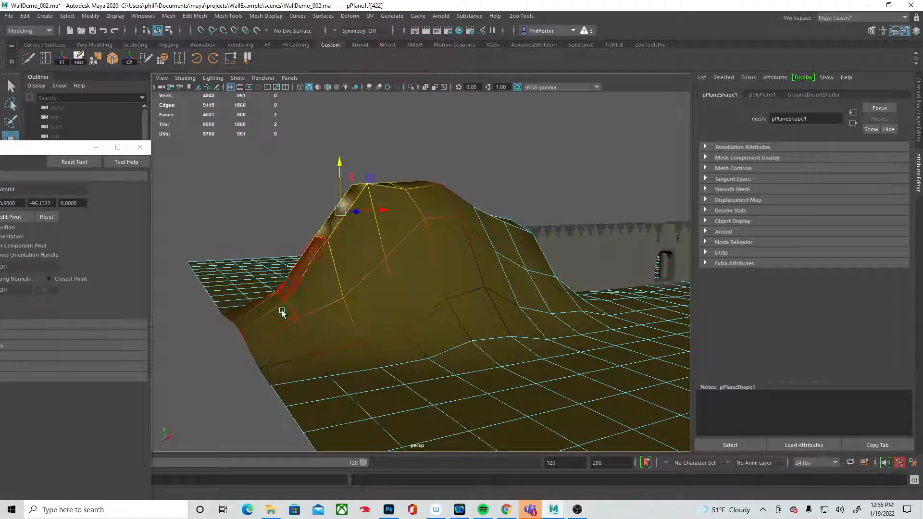
click(293, 287)
drag(296, 238, 289, 149)
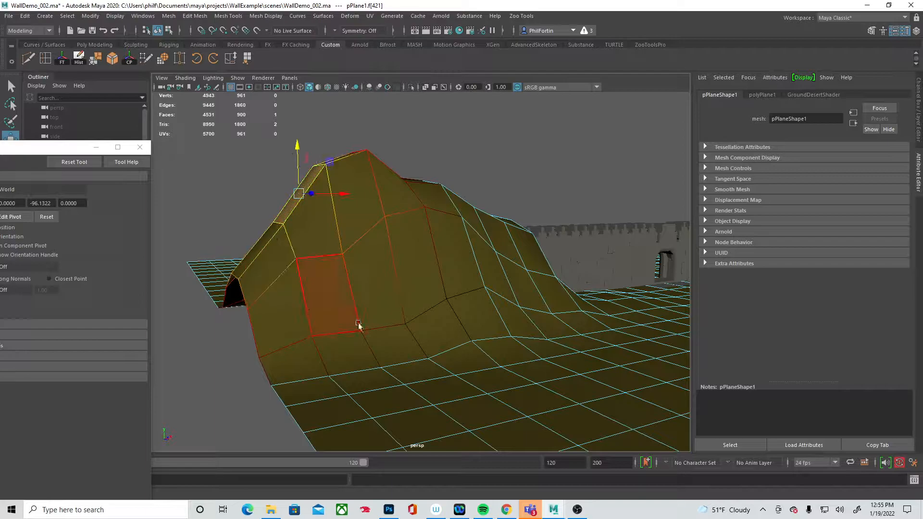
Reshape the hill at the opposite end of the wall, raising a soft-selected face farther out into a taller peak.
alt+drag(352, 320, 570, 370)
alt+drag(589, 289, 272, 326)
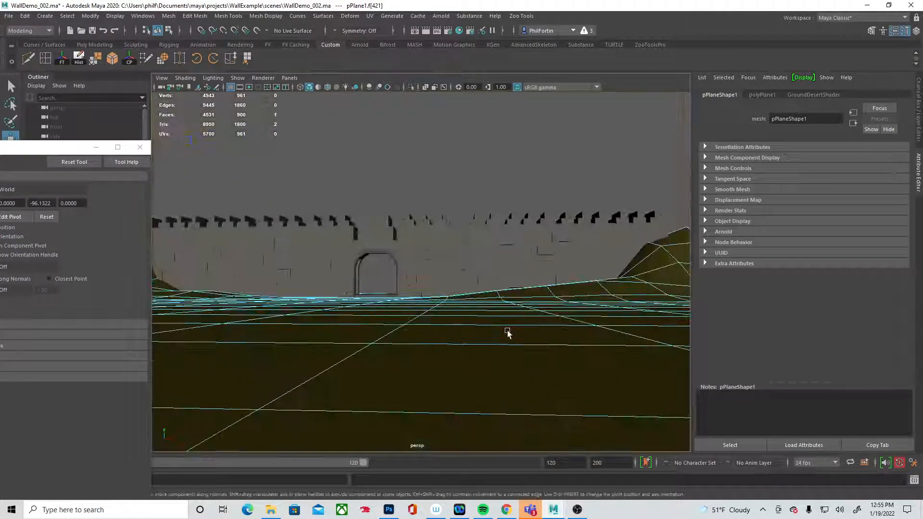
alt+drag(530, 231, 478, 260)
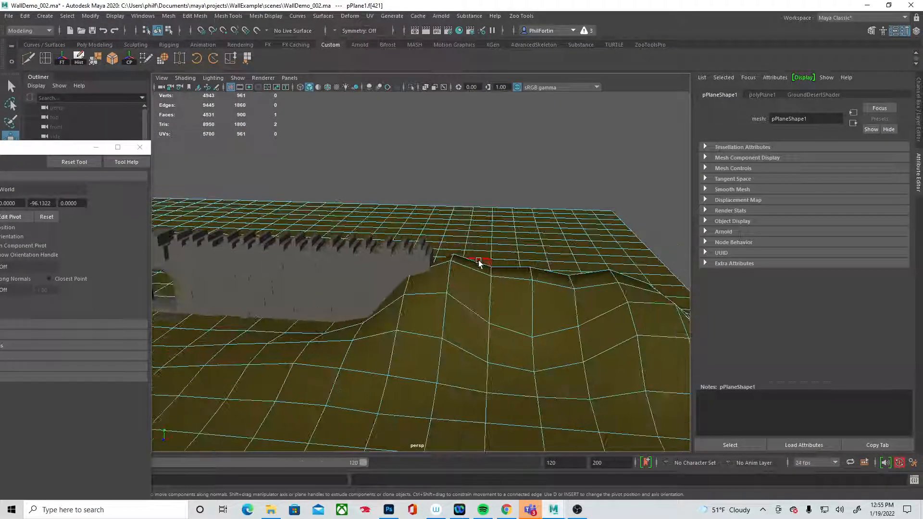
click(474, 266)
mouse_move(473, 219)
mouse_down()
mouse_move(467, 183)
mouse_move(471, 235)
mouse_up()
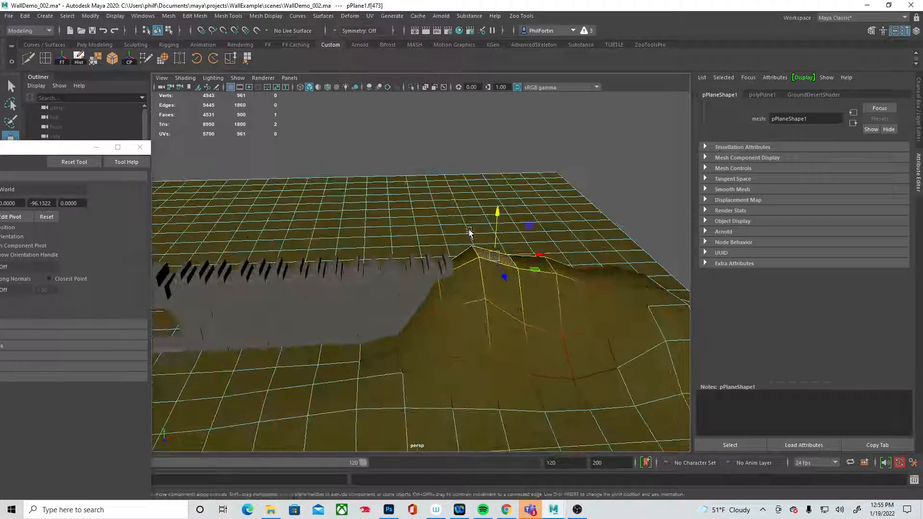
click(575, 272)
drag(576, 231, 578, 171)
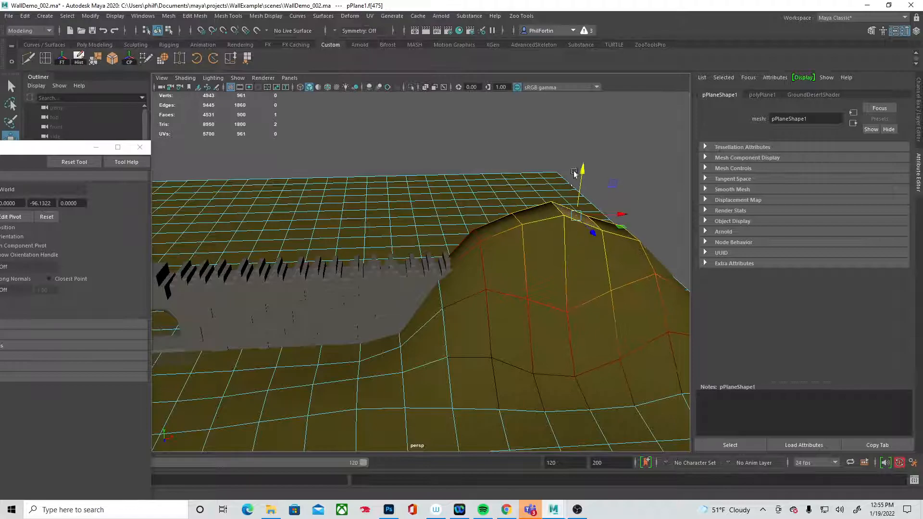
Move several soft-selected faces on that hill's front slope along Z to reshape the slope beside the wall.
alt+drag(486, 320, 521, 295)
click(581, 258)
drag(619, 259, 613, 259)
click(613, 300)
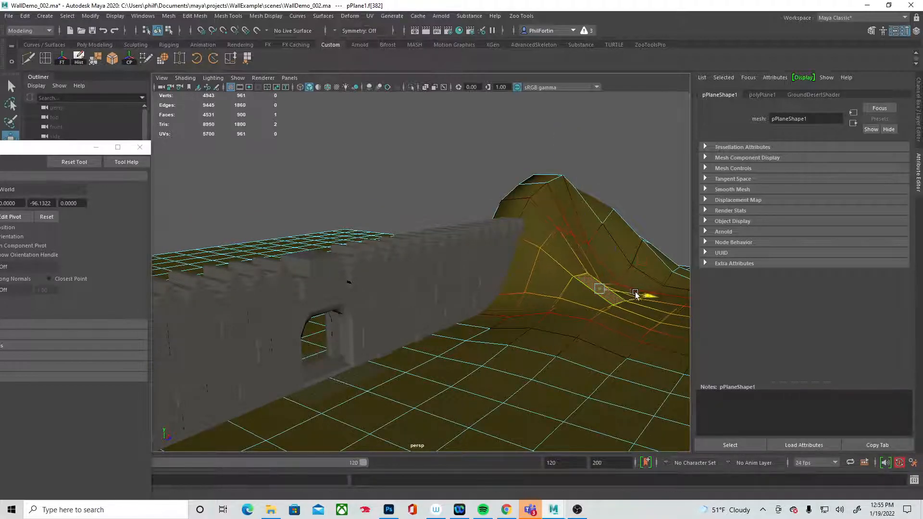
click(646, 313)
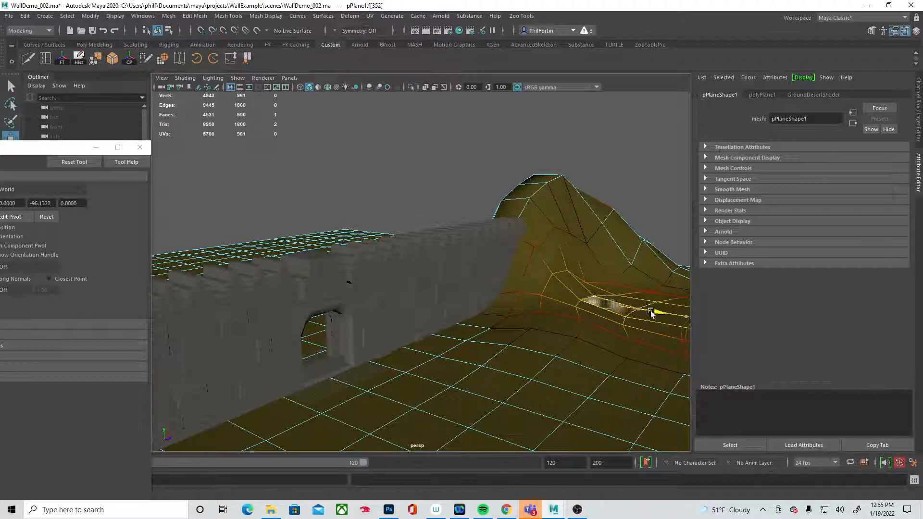
alt+drag(602, 330, 634, 315)
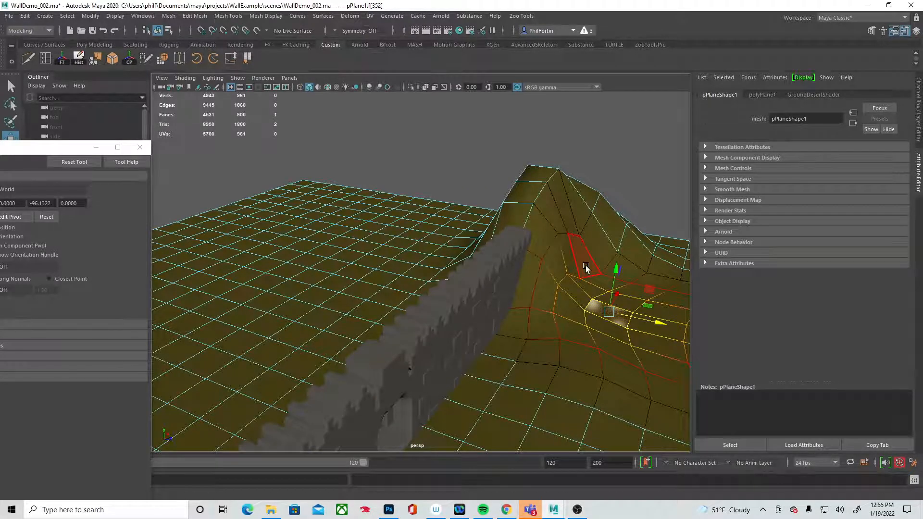
click(586, 269)
drag(637, 266, 519, 261)
Adjust the height of soft-selected faces on the front slope of the hill at the other end of the wall.
click(495, 331)
click(546, 371)
drag(564, 328, 574, 217)
alt+drag(672, 267, 264, 259)
click(265, 340)
click(310, 285)
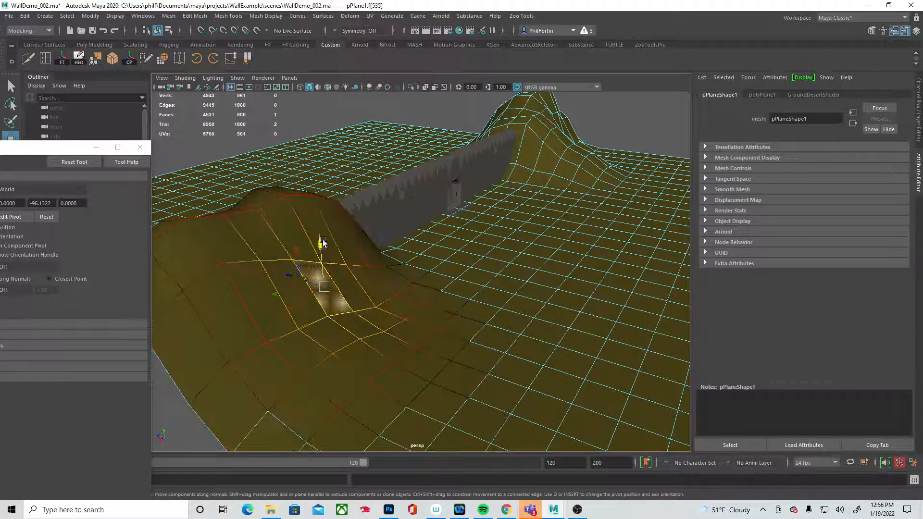
alt+drag(322, 245, 482, 229)
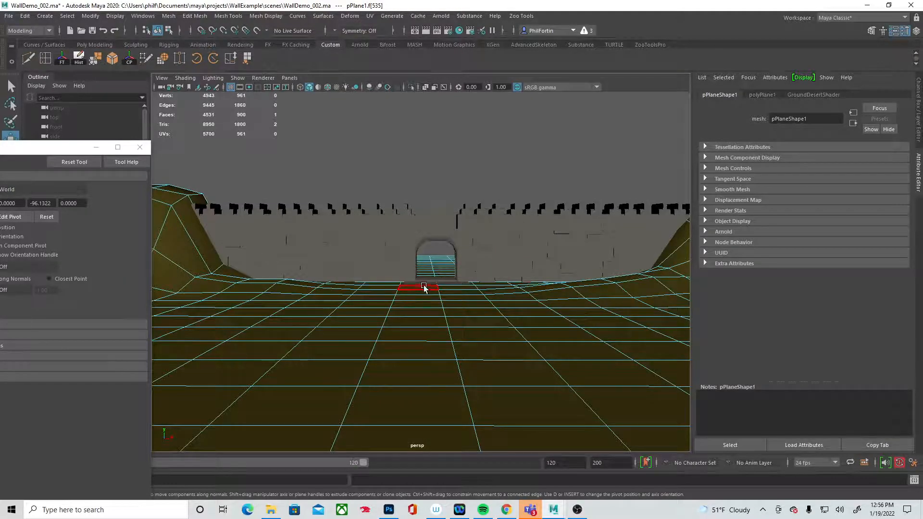
Save the scene under the new name WallDemo_003.ma.
click(8, 17)
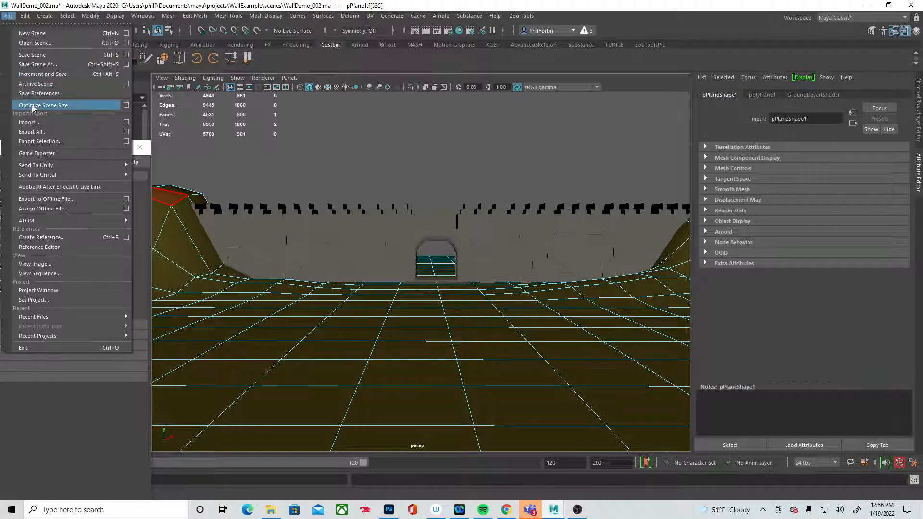
click(38, 64)
click(134, 168)
key(BackSpace)
key(BackSpace)
key(BackSpace)
key(BackSpace)
text(3)
key(Return)
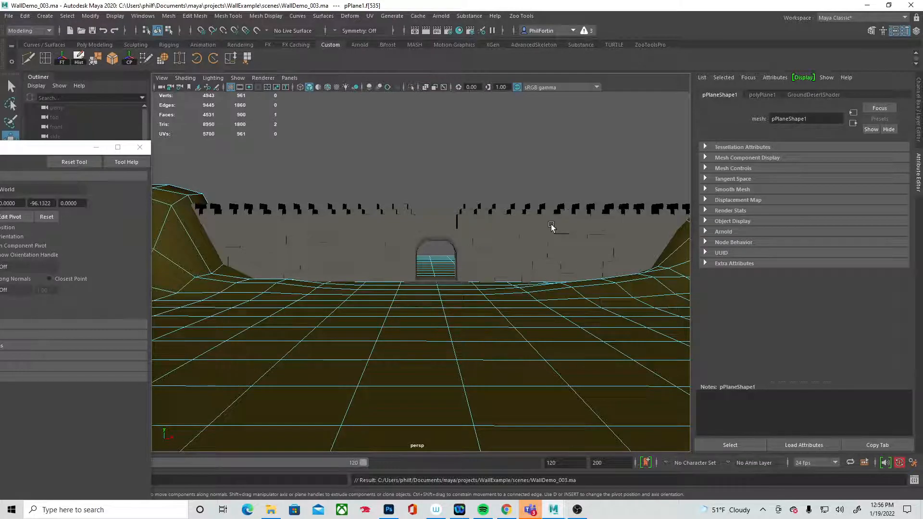
Return the ground plane to object mode and clear the selection.
alt+drag(500, 244, 406, 264)
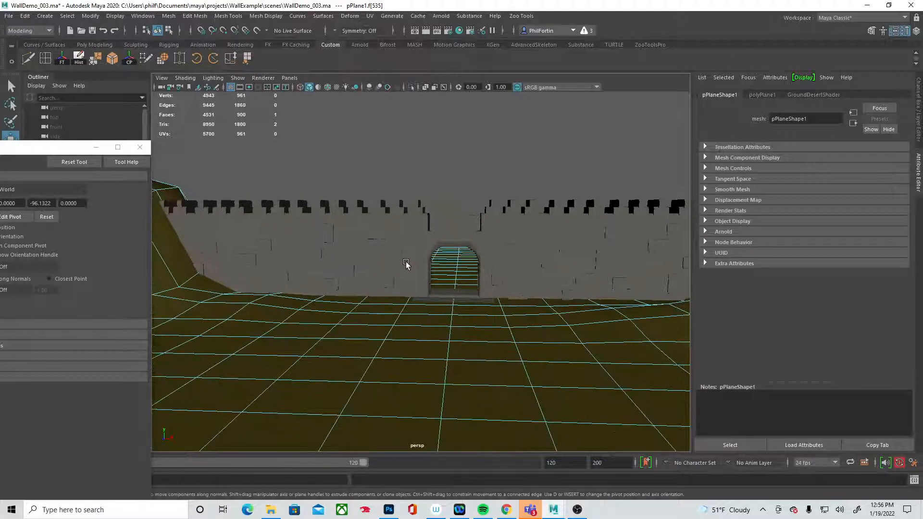
right_drag(431, 298, 502, 265)
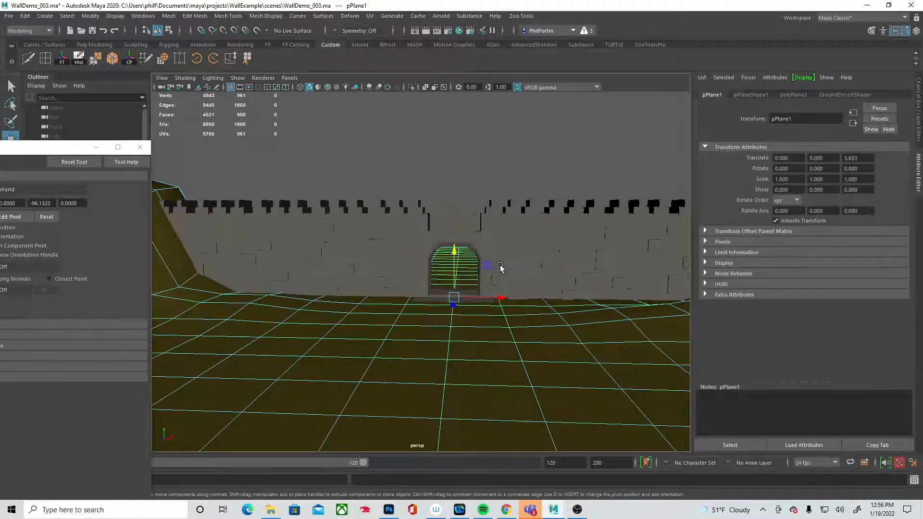
click(404, 258)
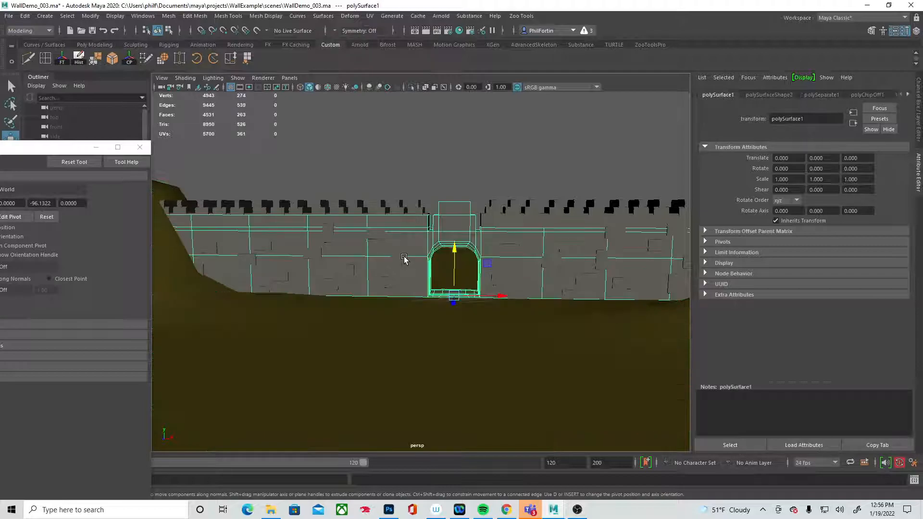
click(483, 188)
alt+drag(457, 254, 487, 251)
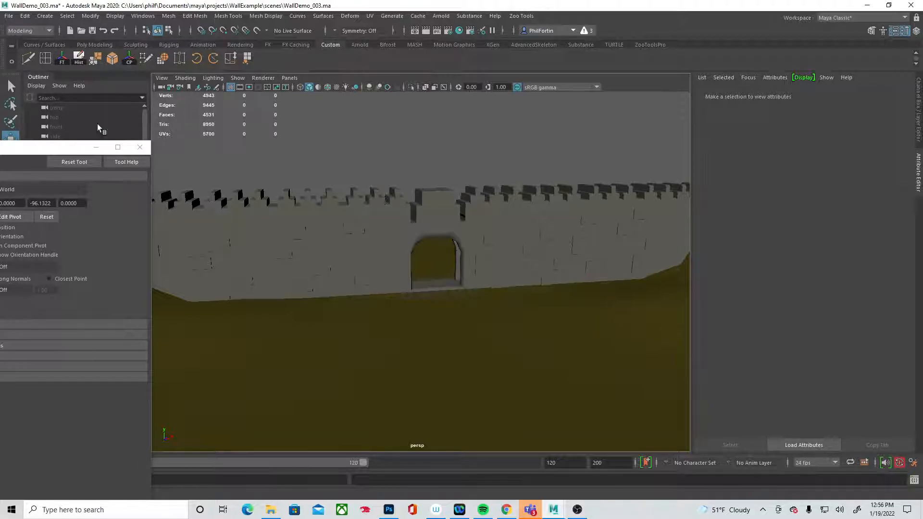
Select the five stepped faces running over the raised block above the gate, including its top and side faces.
alt+drag(463, 227, 466, 323)
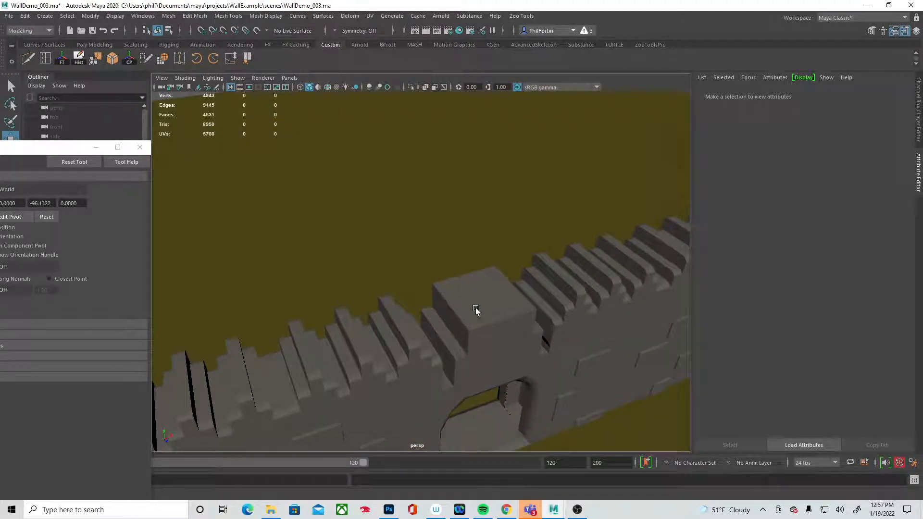
click(475, 308)
right_drag(440, 327, 426, 322)
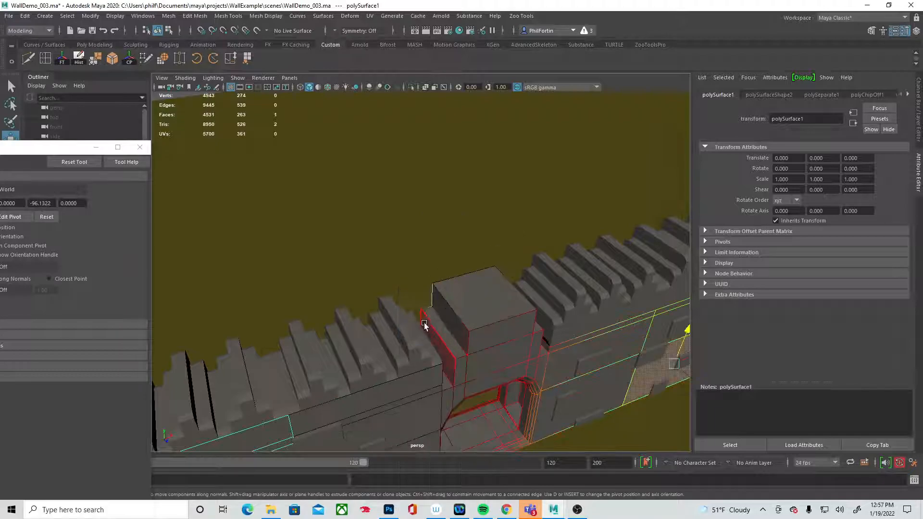
click(446, 328)
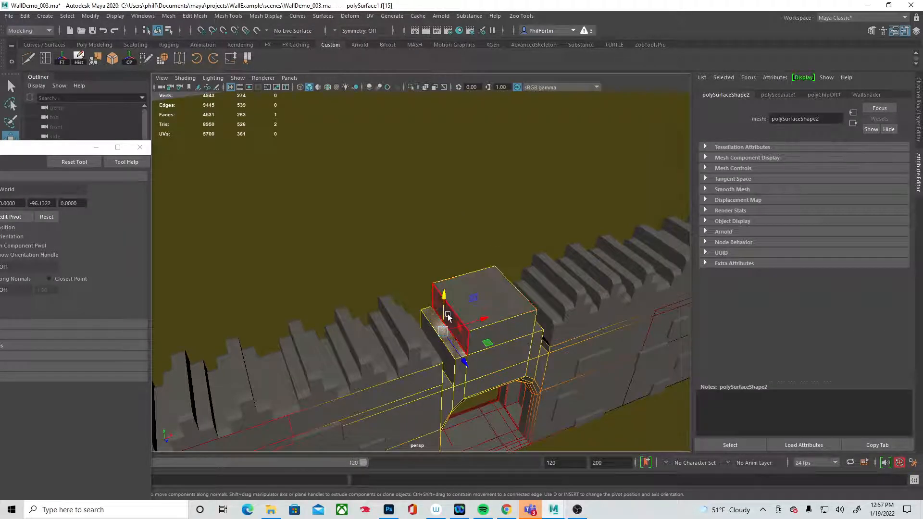
key(q)
shift+click(478, 302)
mouse_move(481, 299)
alt+mouse_down()
mouse_move(337, 293)
mouse_move(340, 304)
mouse_move(369, 296)
alt+mouse_up()
shift+click(322, 292)
shift+click(369, 296)
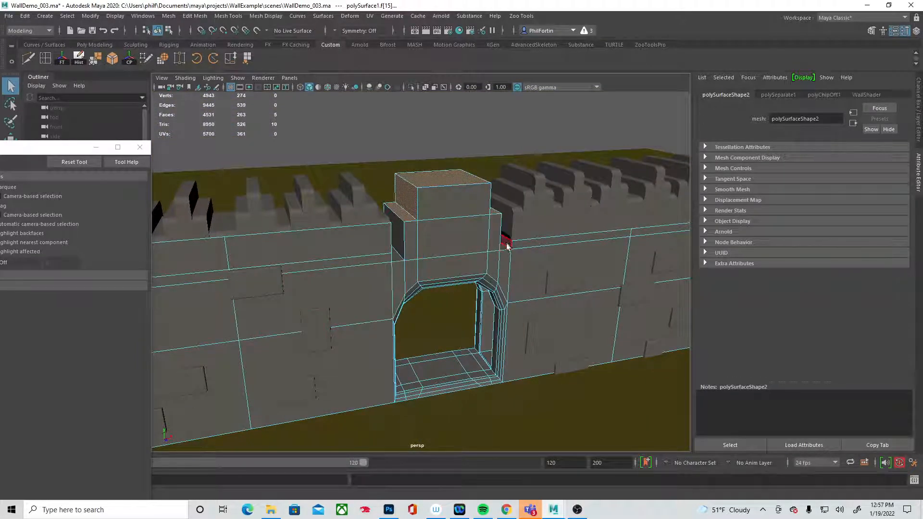
Extrude the selected gate-block faces in world space, raising them about 0.597 in Y and scaling them to about 0.92 in Z.
key(ctrl+e)
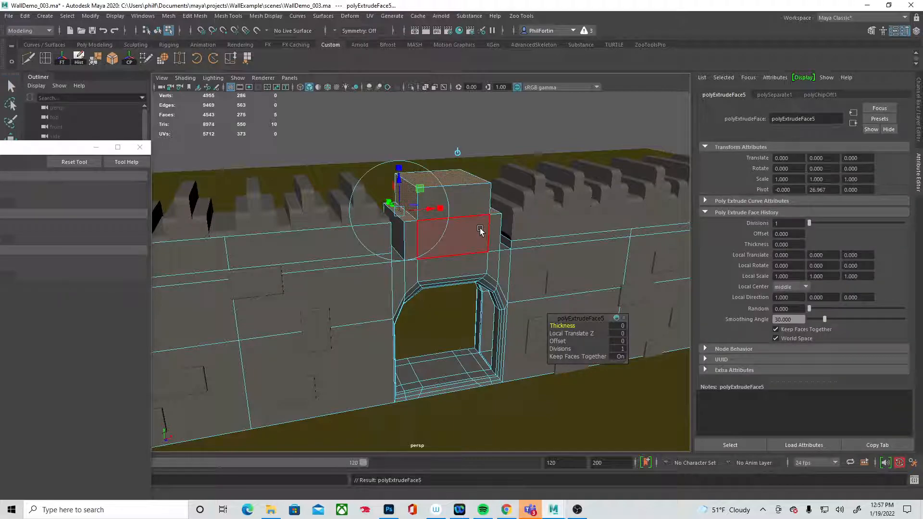
drag(398, 180, 400, 174)
key(ctrl+z)
click(458, 148)
click(447, 155)
key(ctrl+z)
click(457, 151)
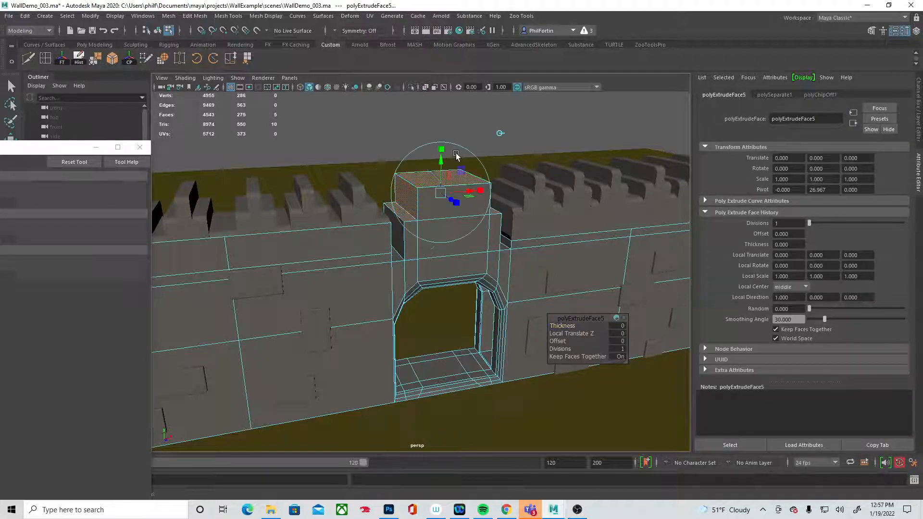
drag(441, 159, 441, 155)
alt+drag(395, 185, 452, 201)
drag(601, 223, 553, 220)
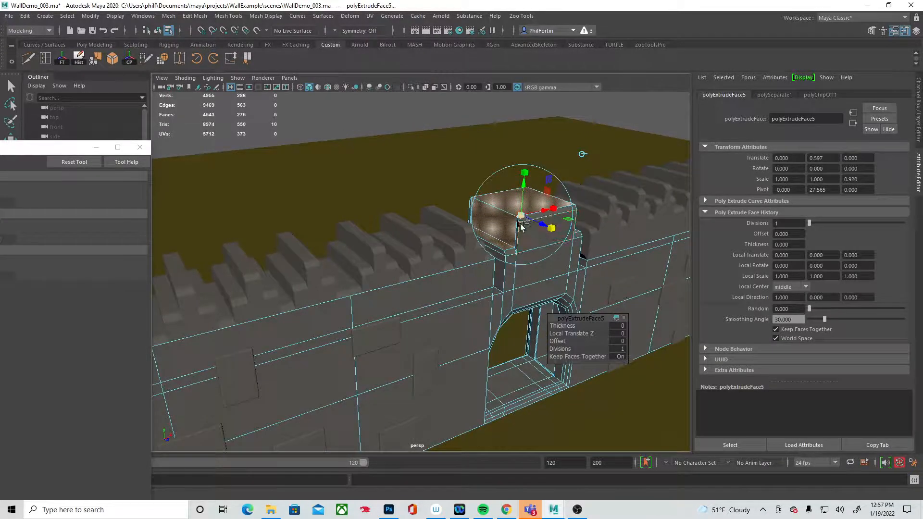
Extrude the same gate-block faces again, raising them about 0.428 in Y and scaling them to about 0.892 in Z.
key(ctrl+e)
click(545, 176)
drag(525, 184, 524, 177)
drag(553, 220, 549, 222)
drag(525, 167, 524, 179)
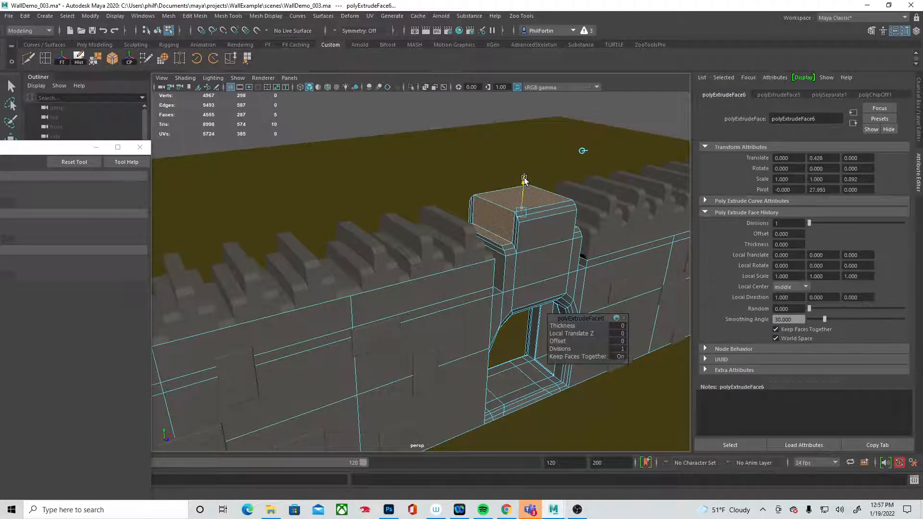
Return the wall to object mode, select the ground plane and save the scene.
right_drag(591, 188, 634, 176)
click(560, 400)
alt+drag(593, 267, 550, 294)
key(ctrl+s)
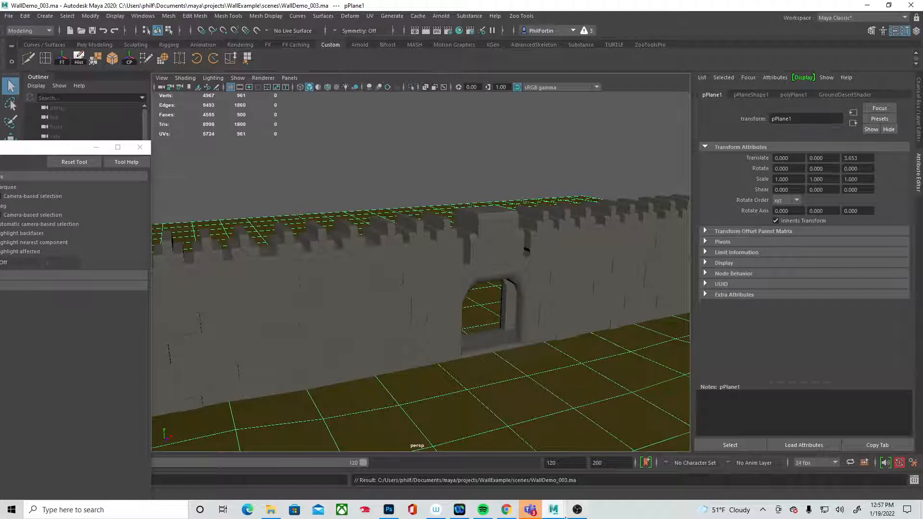